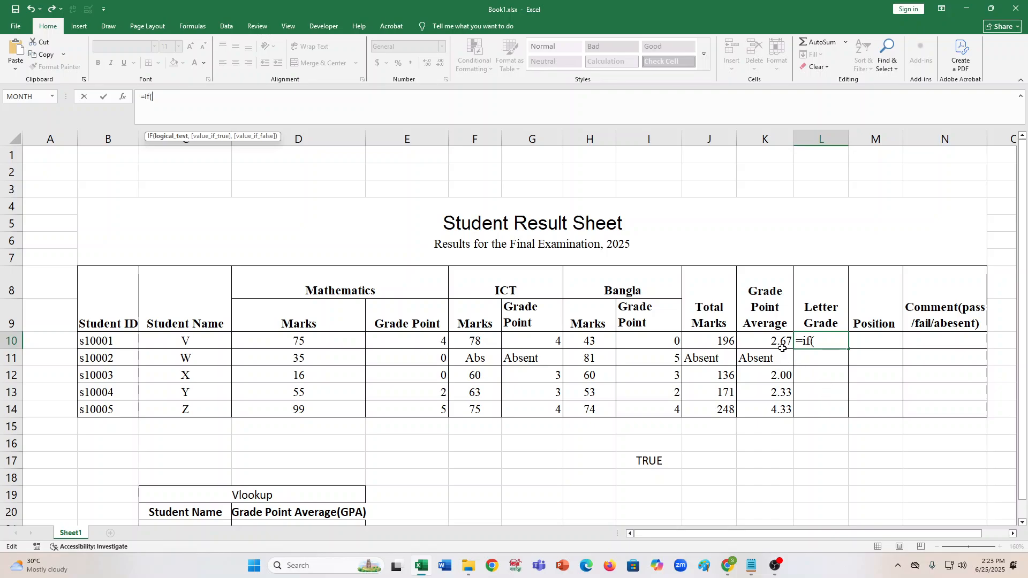
In the Letter Grade formula in L10, test whether K10>=5 and return "A+" when true
left_click(781, 347)
type("=")
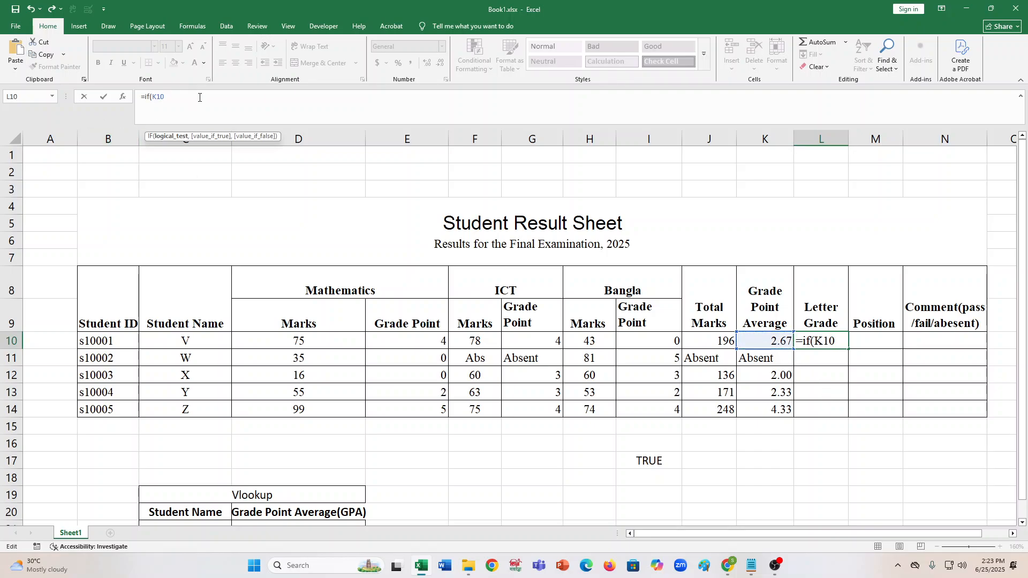
type("-")
type("<")
type("5")
key("BackSpace")
key("BackSpace")
type("=5")
key("BackSpace")
key("BackSpace")
type(">=5,\"")
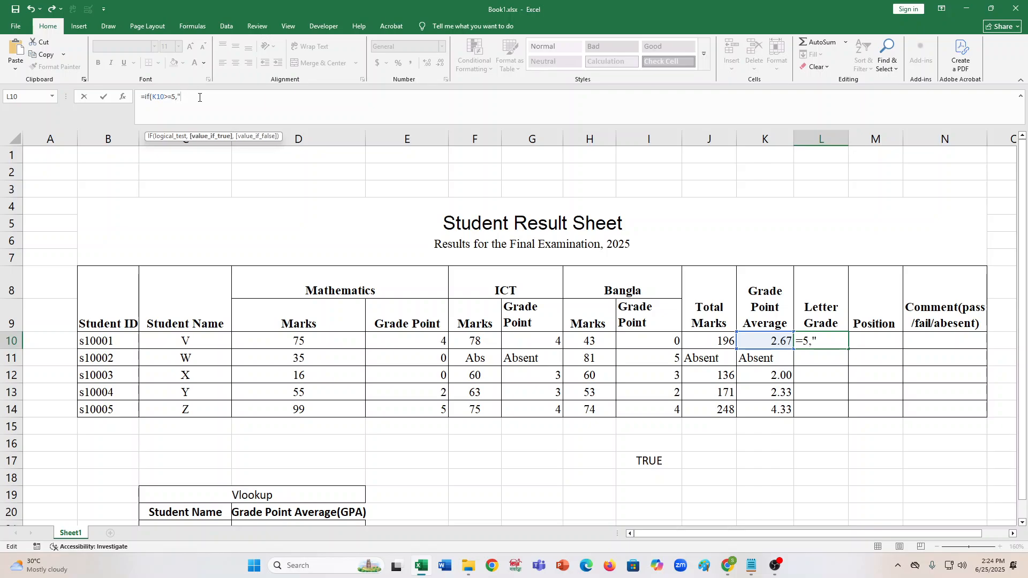
type("A+\",")
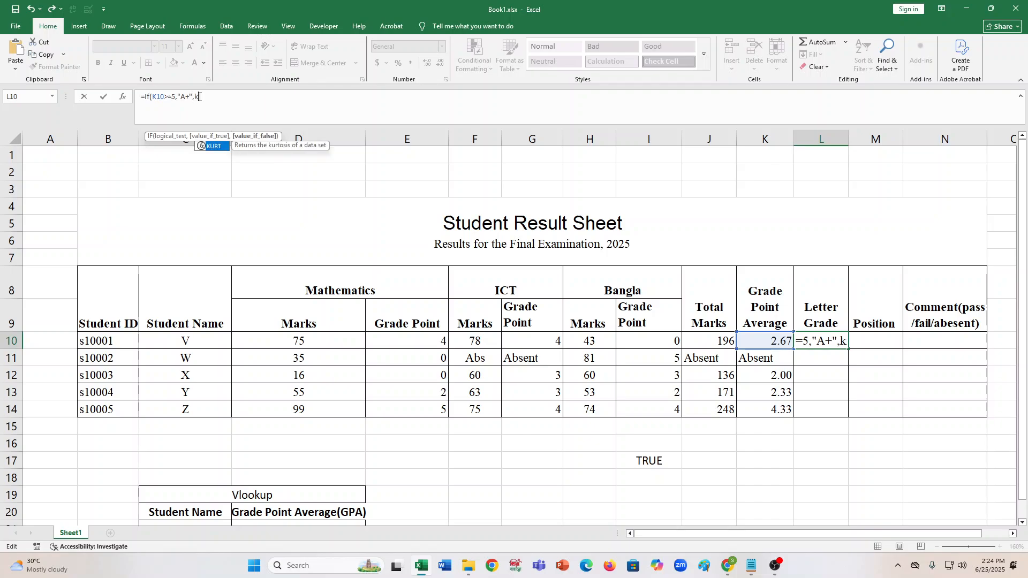
Continue the L10 formula with k10>=4 returning "A" and a nested IF with k10>=3 returning "B"
type("k10=")
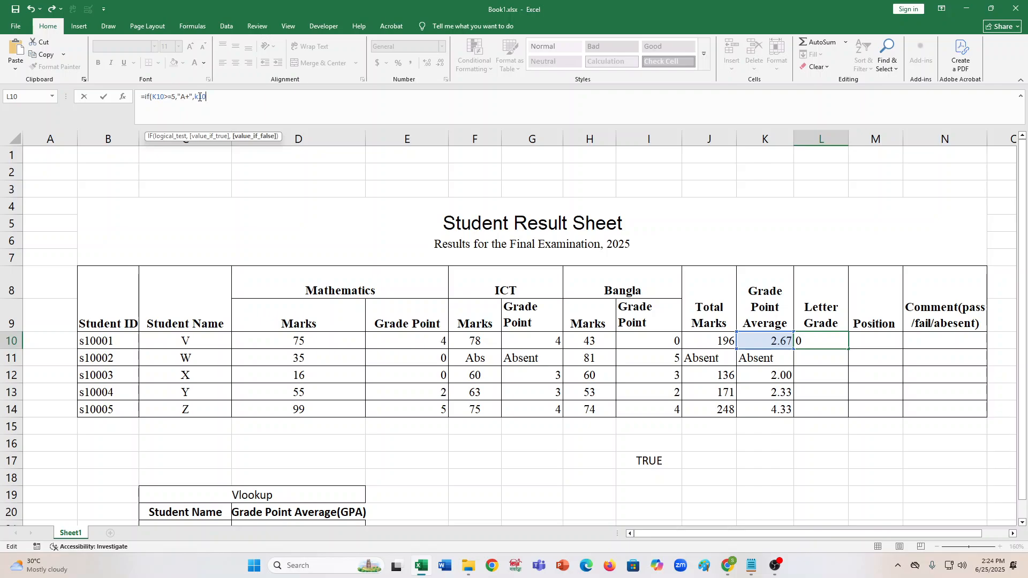
type(">=")
type("4,\"A\",if(")
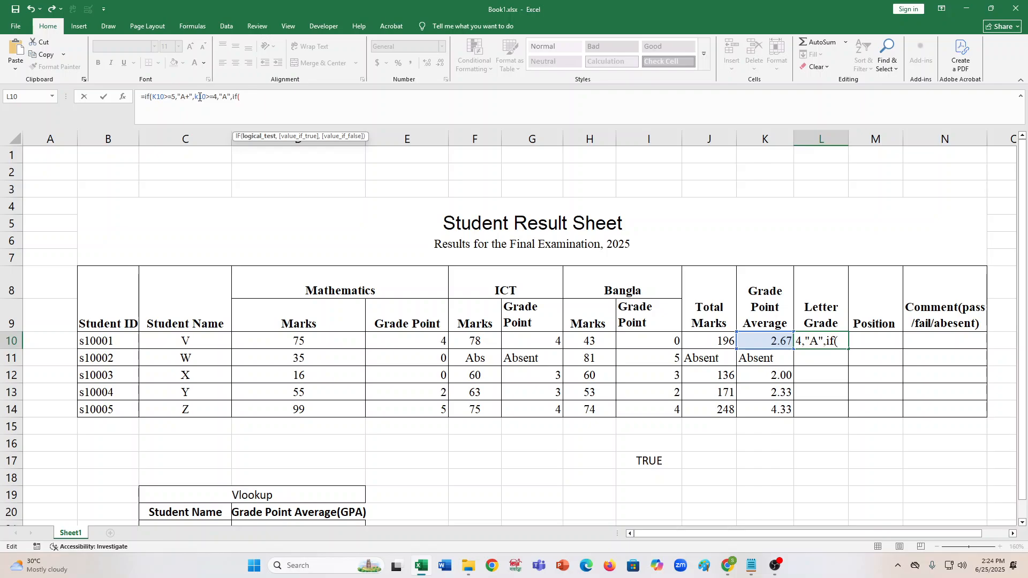
type("k")
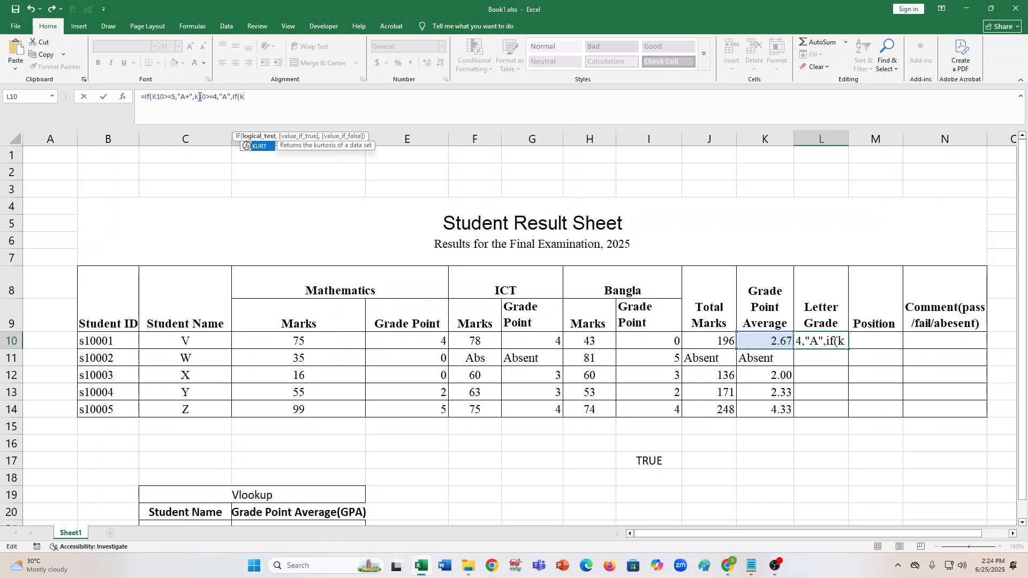
type("10>")
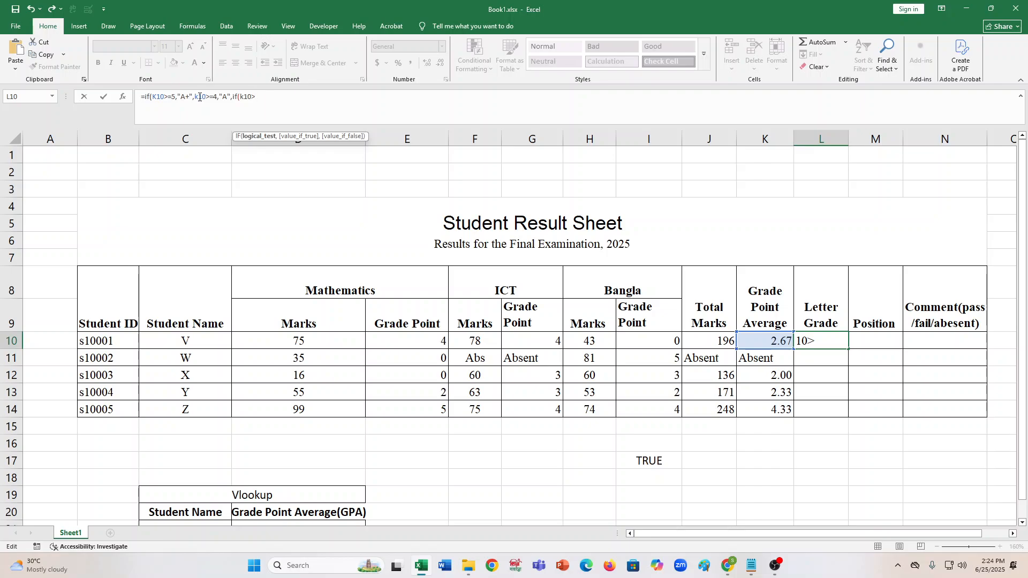
type("=3,\"B\",")
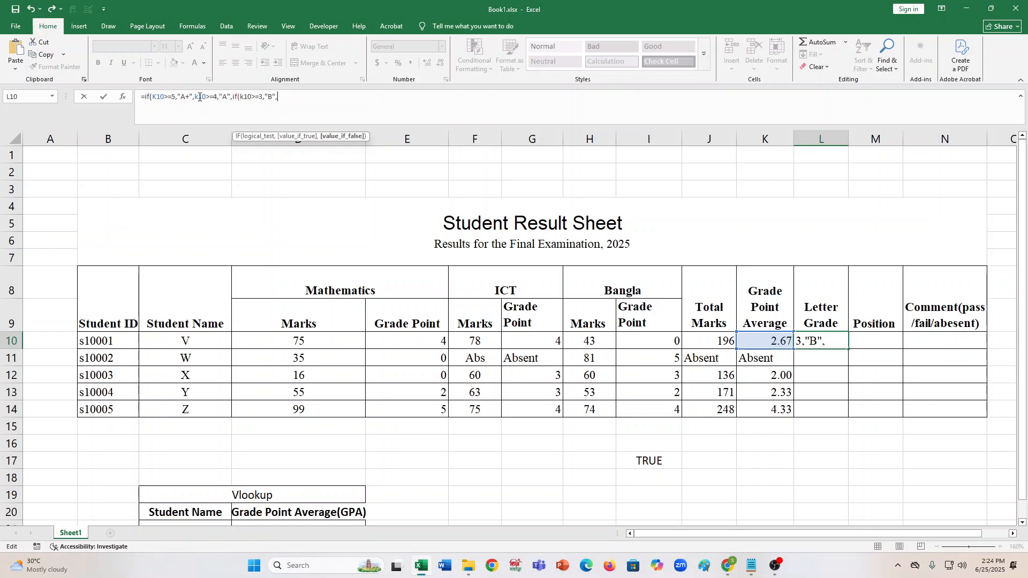
Add a nested IF to the L10 formula returning "C" for k10>=2.0 and "F" otherwise
type("if(")
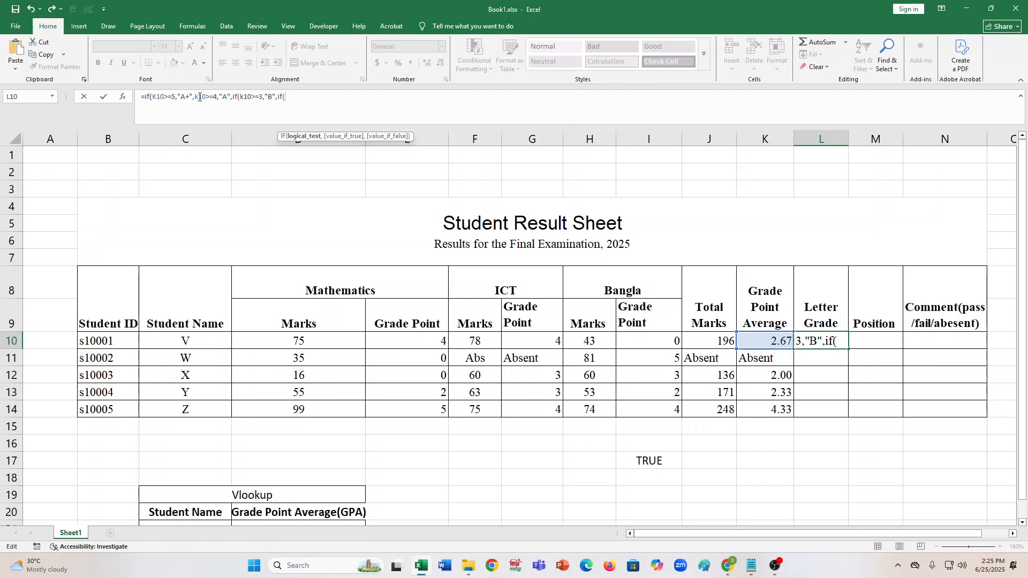
type("k10>=2.0,\"")
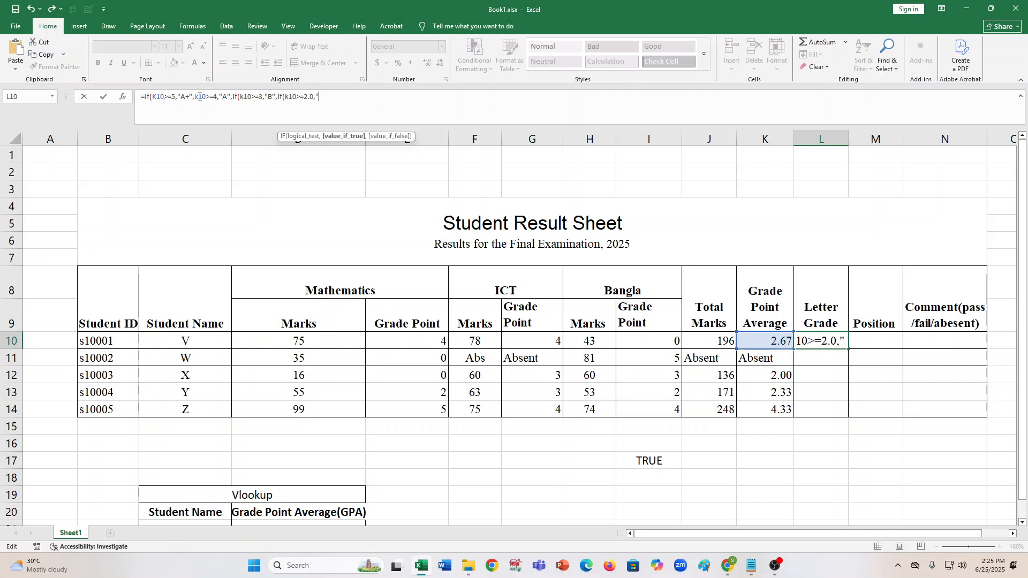
type("C\",")
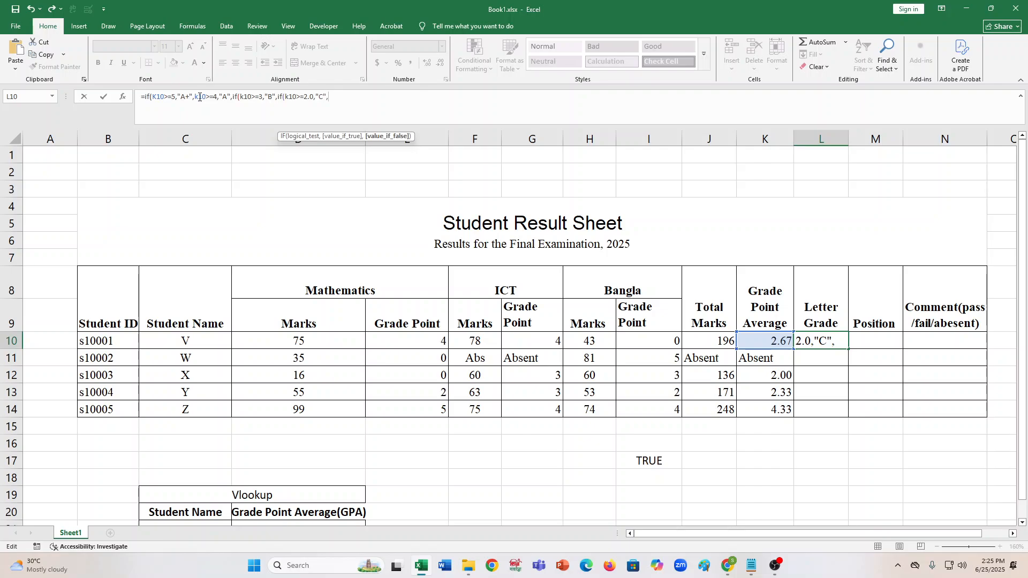
type("\"F\"")
Insert the missing "if(" before the k10>=4 condition and add a closing parenthesis at the formula's end
left_click(201, 106)
left_click(194, 101)
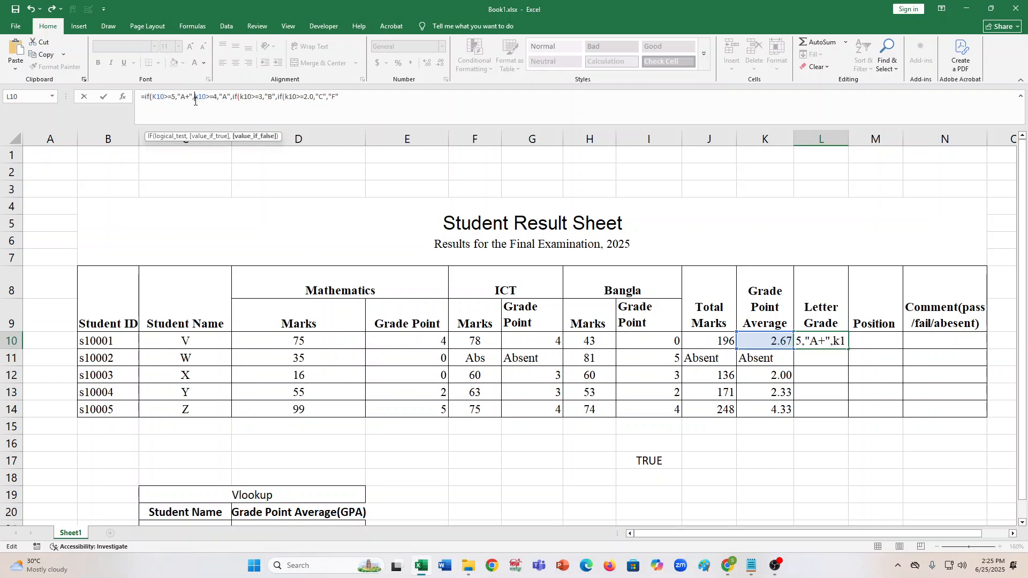
type("if")
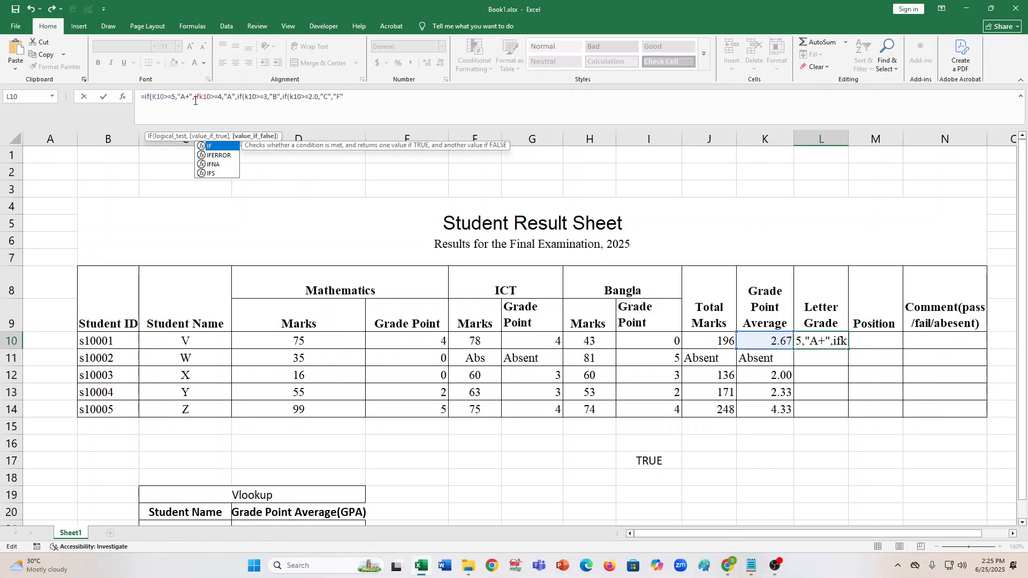
type("(")
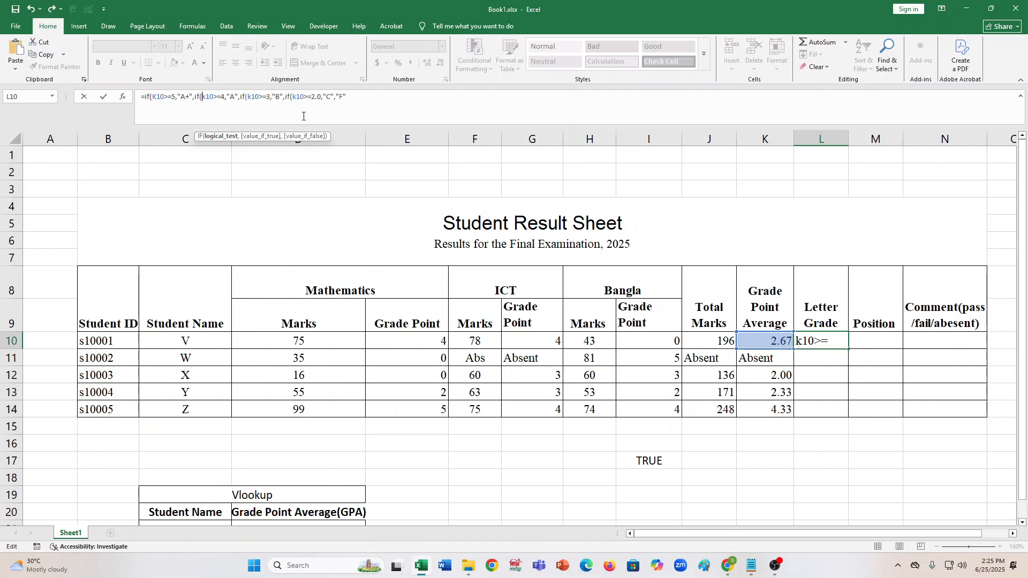
left_click(388, 94)
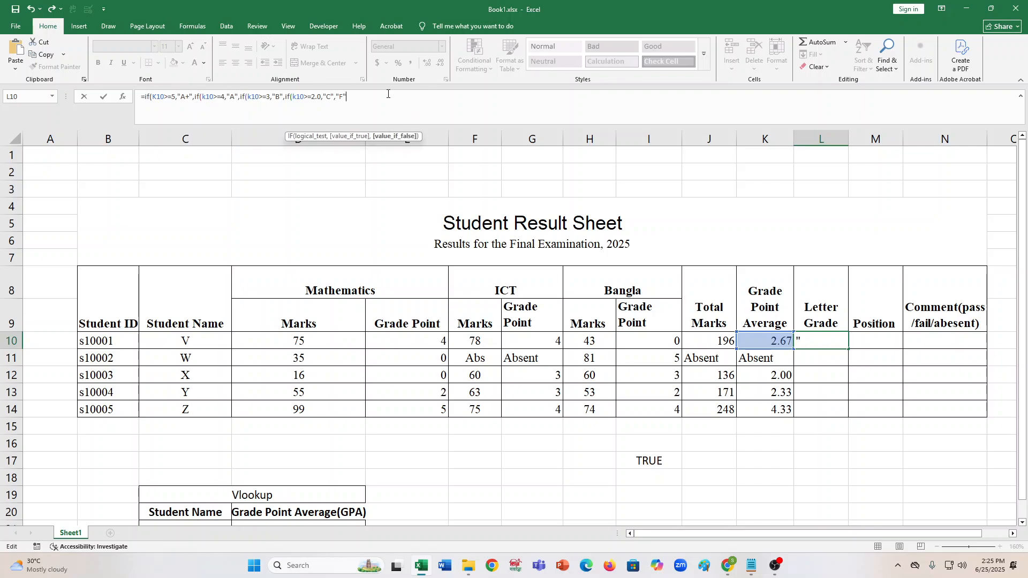
type(")")
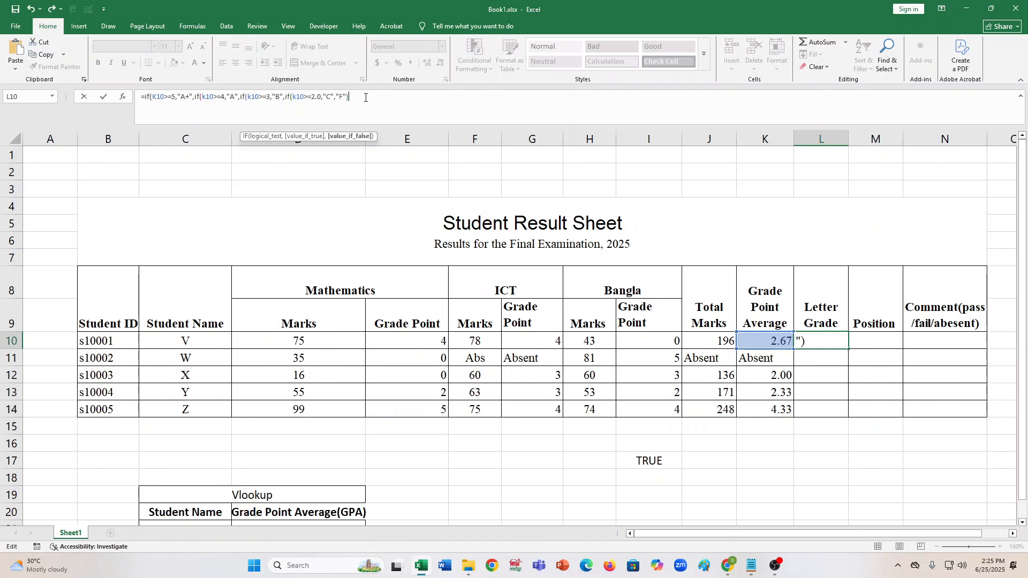
Copy the whole L10 formula and paste it into formulas.txt in Notepad, below the Grade Point Average formula
left_click_drag(366, 98, 5, 99)
key("ctrl+c")
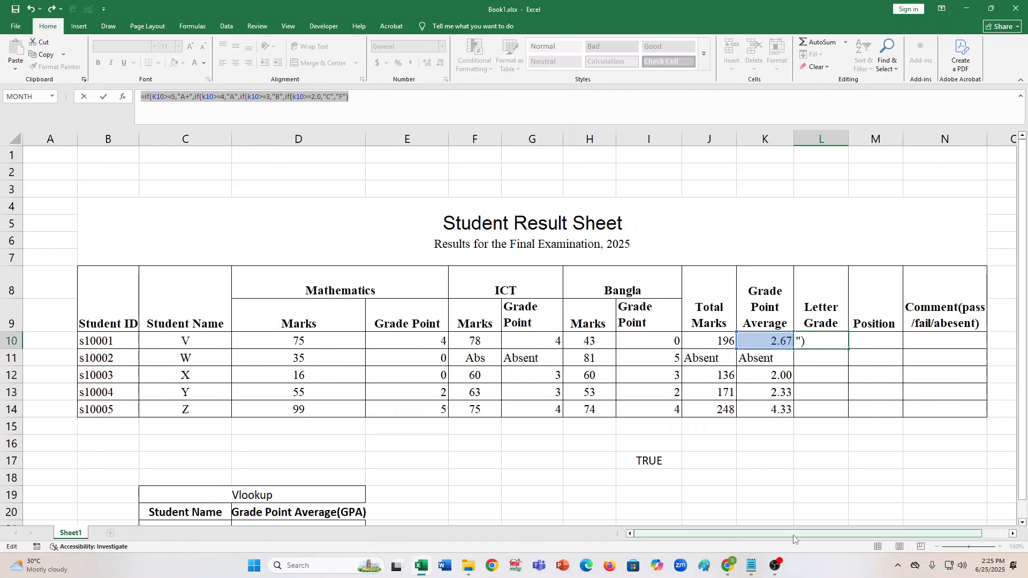
left_click(750, 565)
scroll(626, 436, "down", 3)
left_click_drag(687, 323, 687, 312)
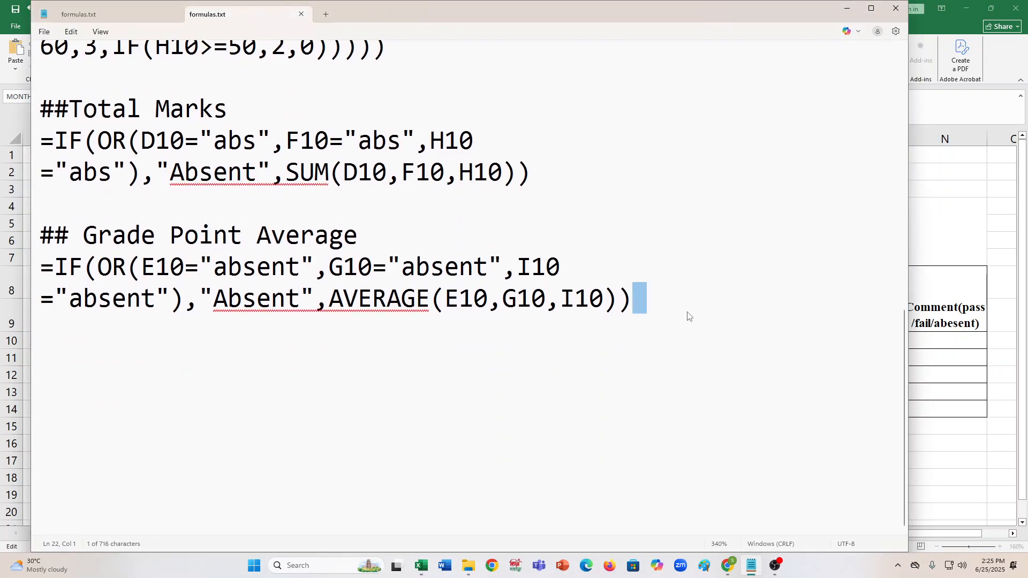
left_click(687, 316)
key("Return")
key("ctrl+v")
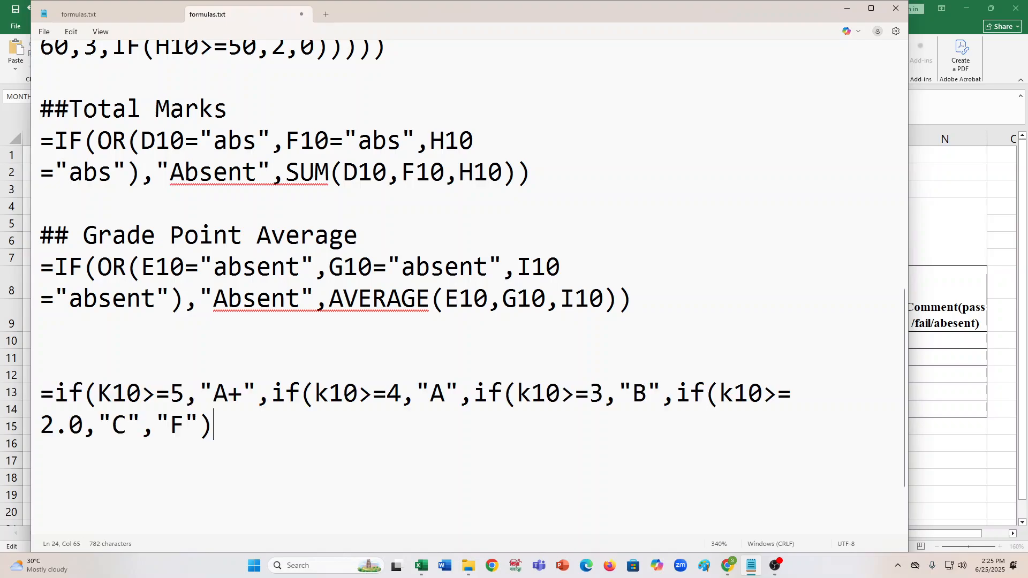
Examine the conditions and grades of the pasted letter grade formula from start to end
left_click(68, 393)
left_click(170, 394)
left_click(271, 382)
left_click(343, 394)
left_click(399, 391)
left_click(420, 397)
left_click(574, 394)
left_click(645, 394)
left_click(755, 398)
left_click_drag(54, 393, 67, 423)
left_click(234, 422)
Insert an outer absence check, if(k10="Absent","Absent", right after the equals sign of the pasted formula
left_click(55, 395)
type("if")
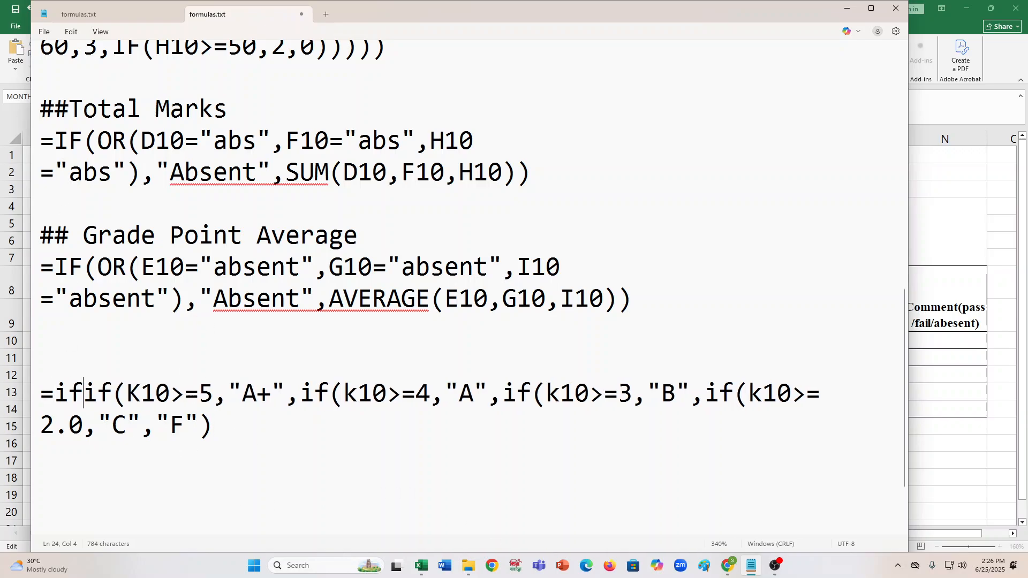
type("(")
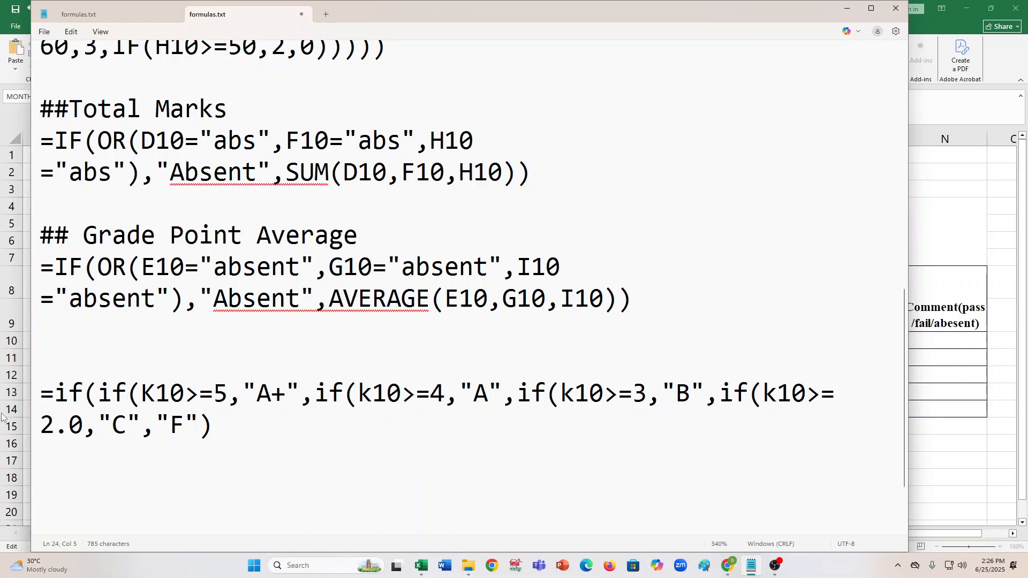
type("k10")
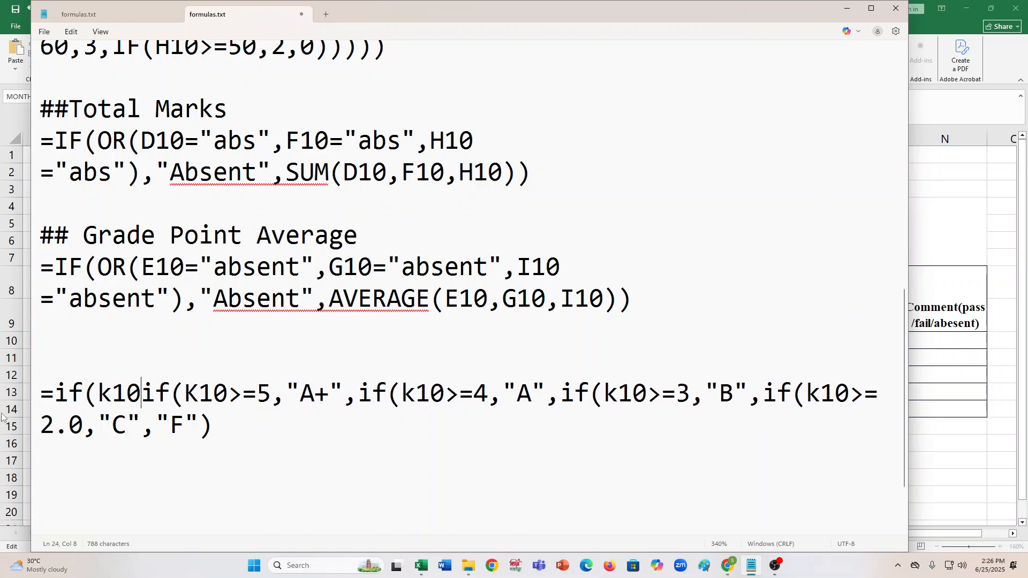
type("=")
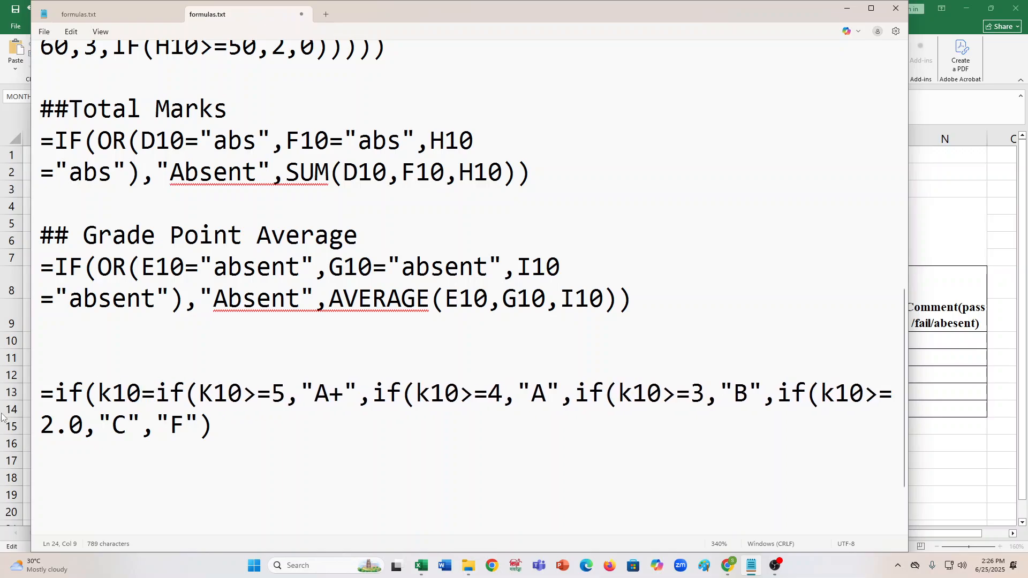
type("\"Ab")
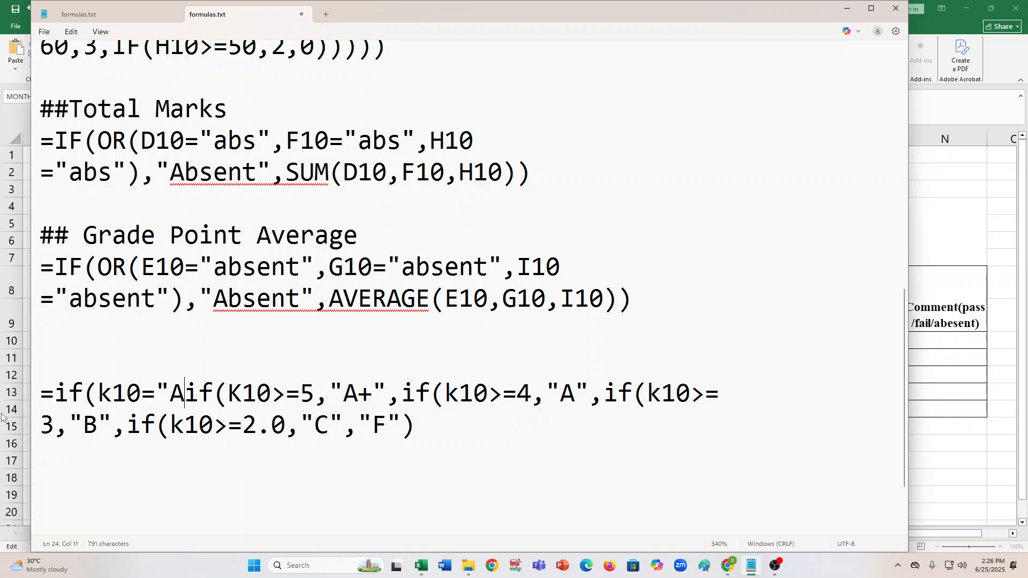
type("sen")
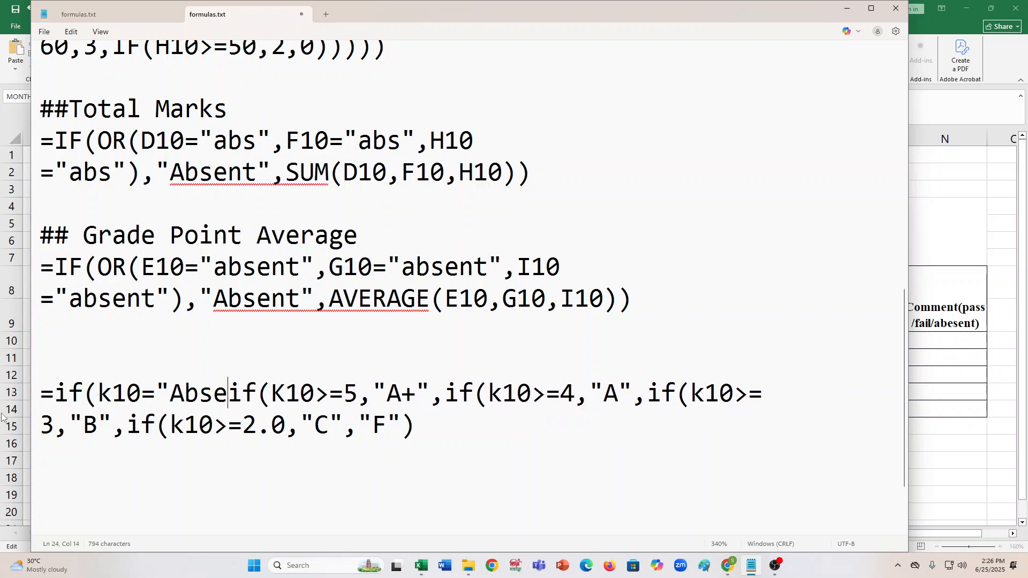
type("t\"")
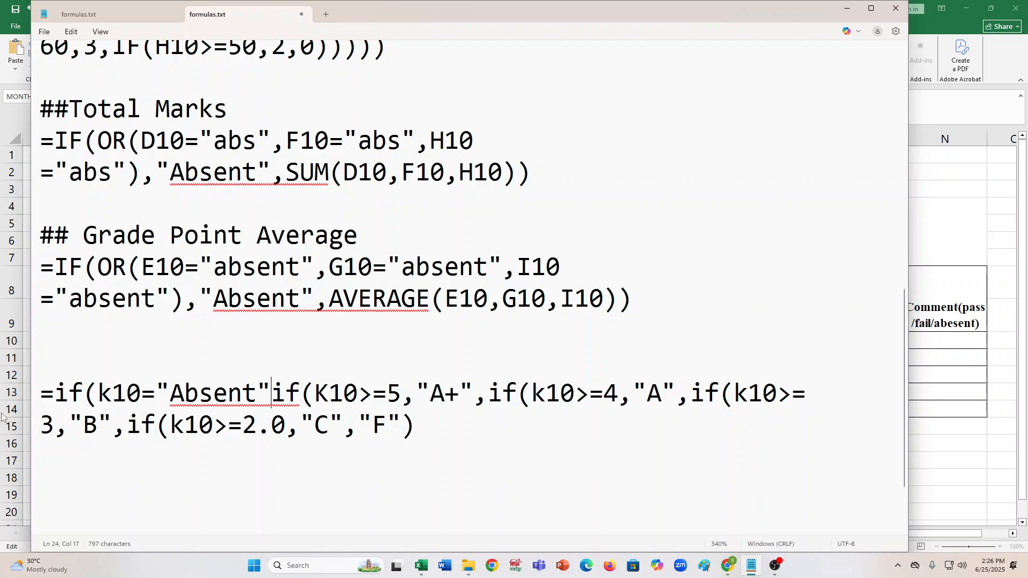
type(",")
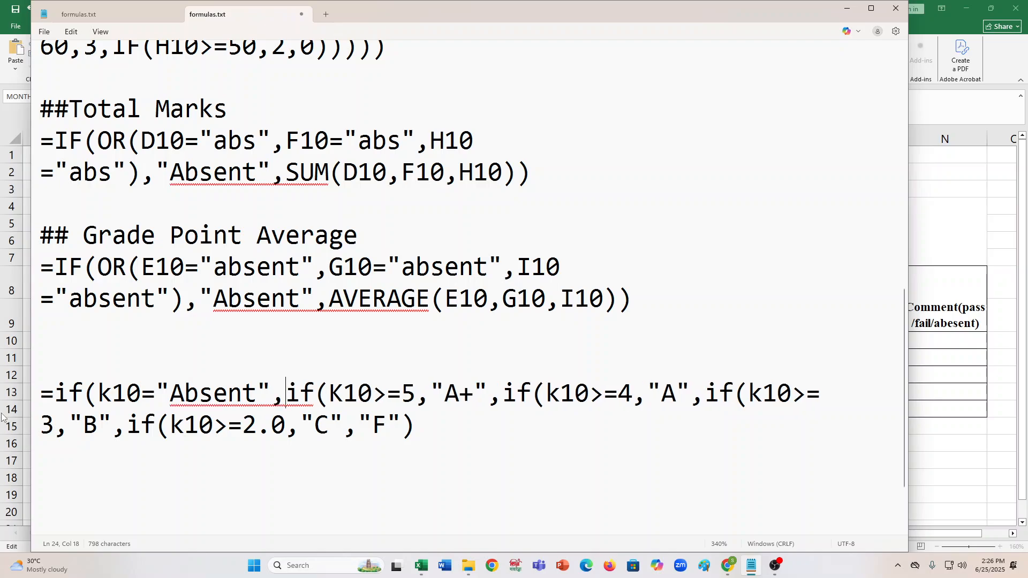
type("\"A")
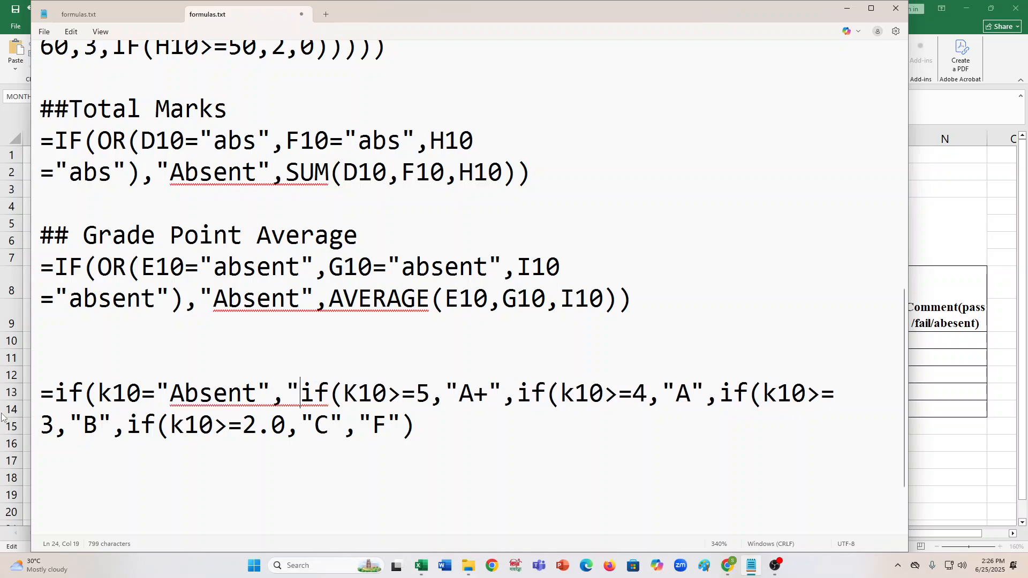
type("bsent")
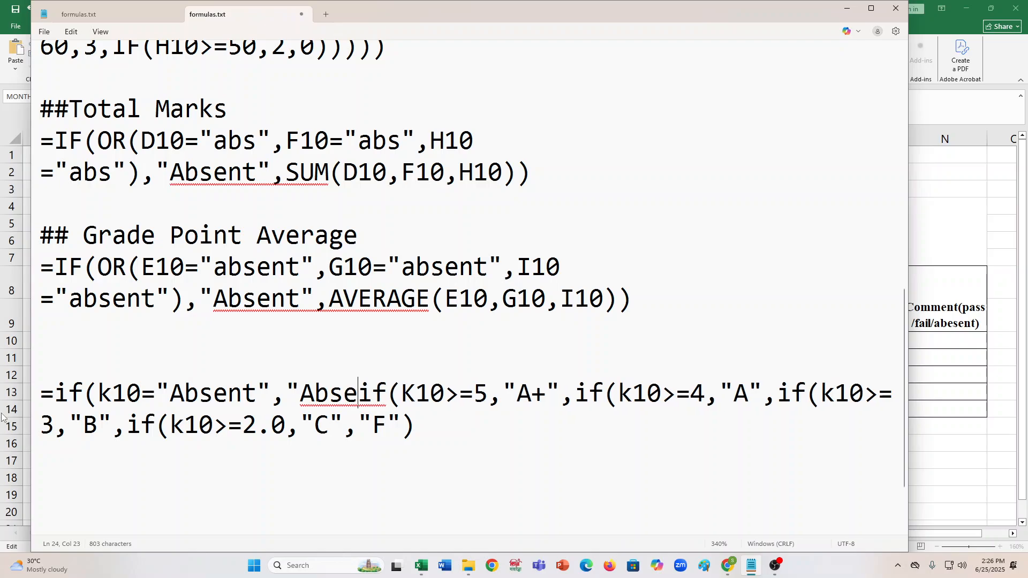
type("\",")
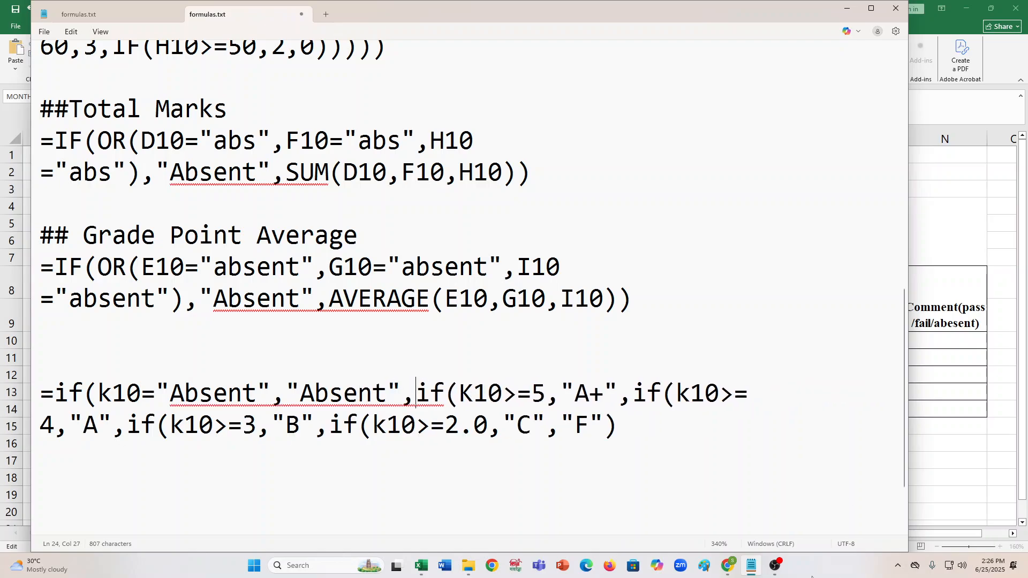
Copy the revised letter grade formula, without its equals sign, from Notepad and paste it over the old L10 formula in Excel
left_click(604, 393)
left_click_drag(656, 441, 56, 399)
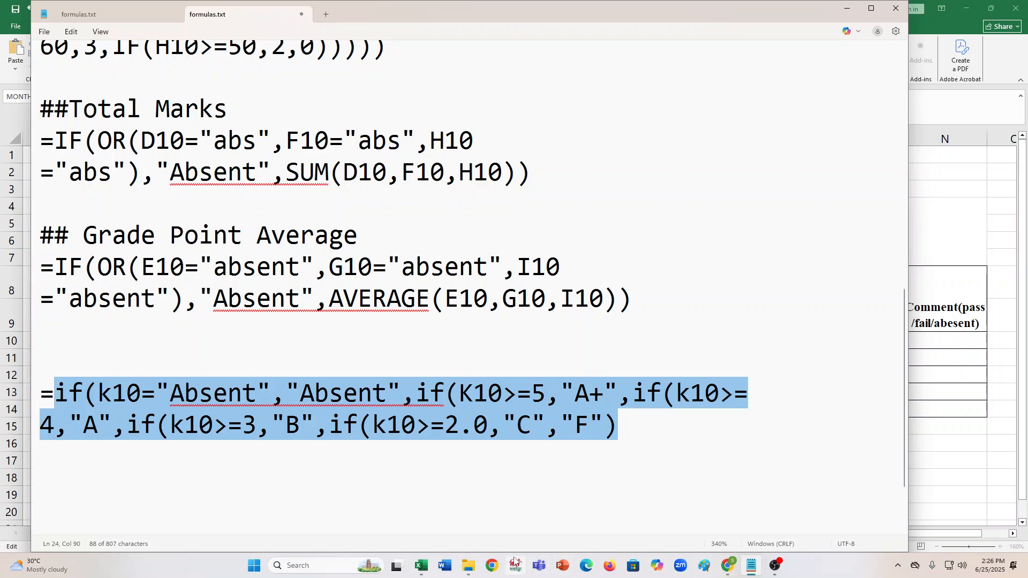
left_click(421, 566)
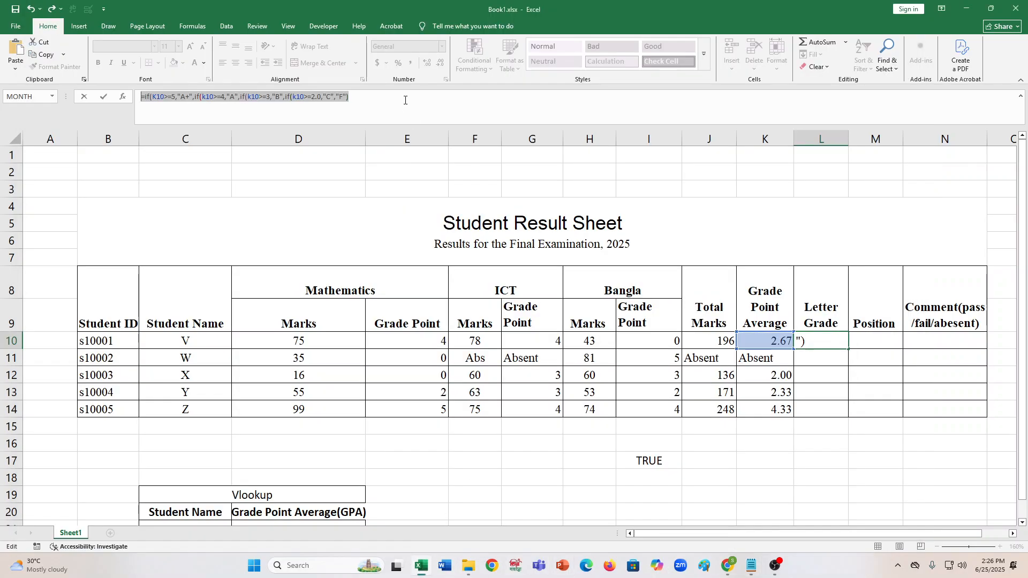
left_click_drag(406, 99, 129, 120)
key("ctrl+v")
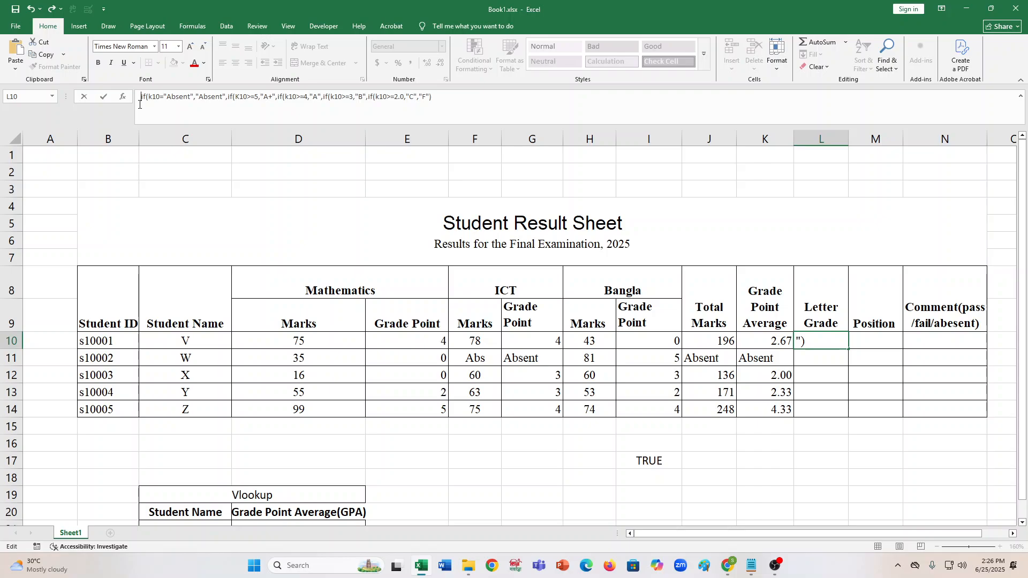
Add the leading equals sign to the L10 formula, enter it with the suggested parenthesis correction, and fill it down through L14
left_click(141, 102)
type("=")
left_click(575, 113)
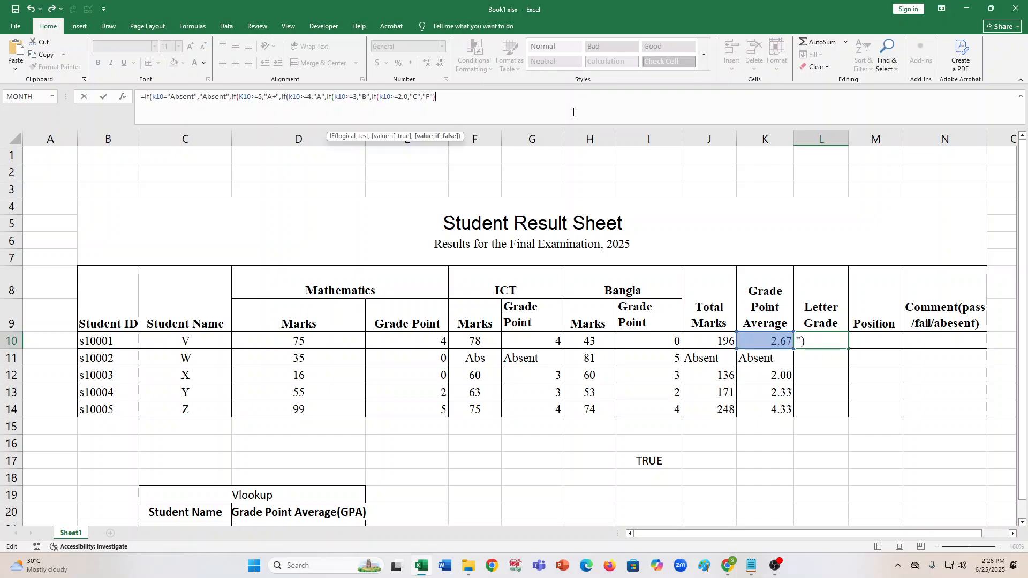
key("Return")
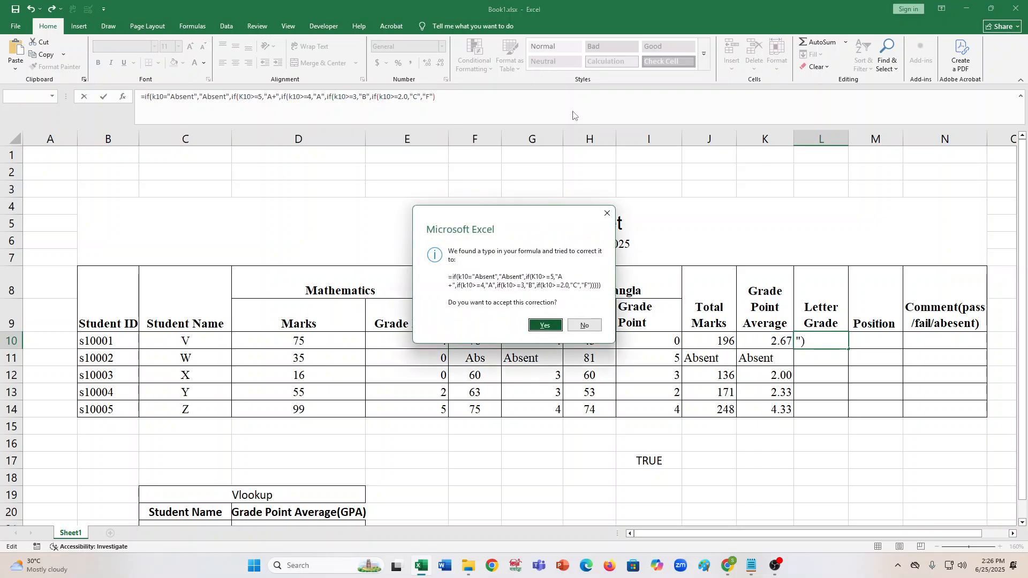
key("Return")
key("Up")
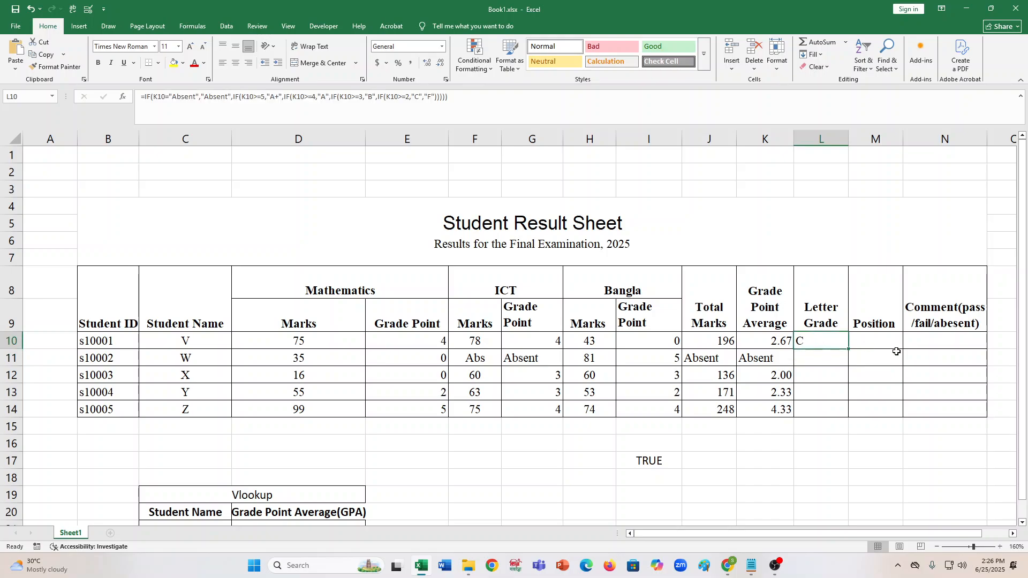
left_click_drag(848, 407, 847, 418)
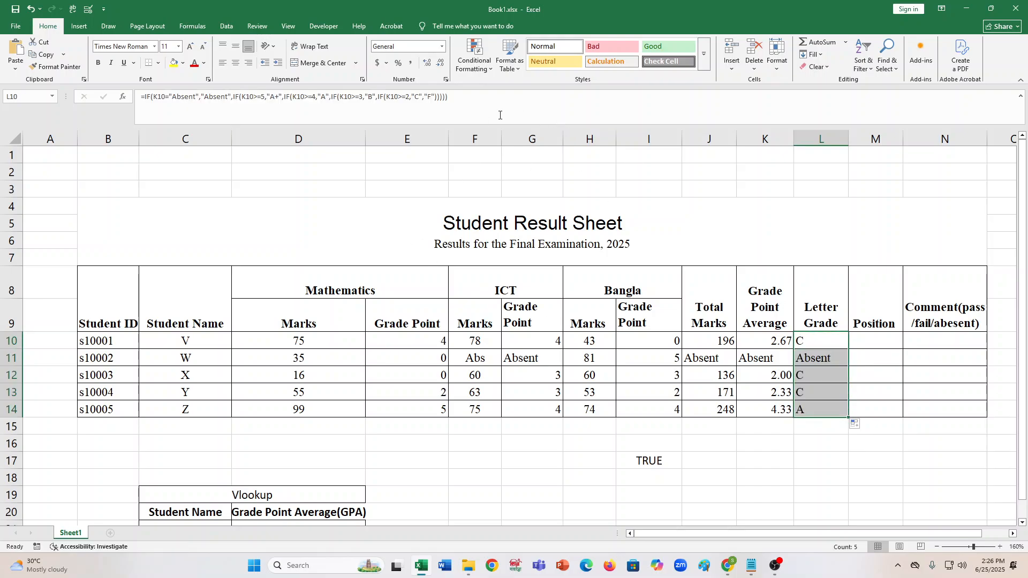
Copy the corrected L10 formula and replace the letter grade formula in Notepad with it, keeping only one equals sign
left_click_drag(472, 103, 121, 109)
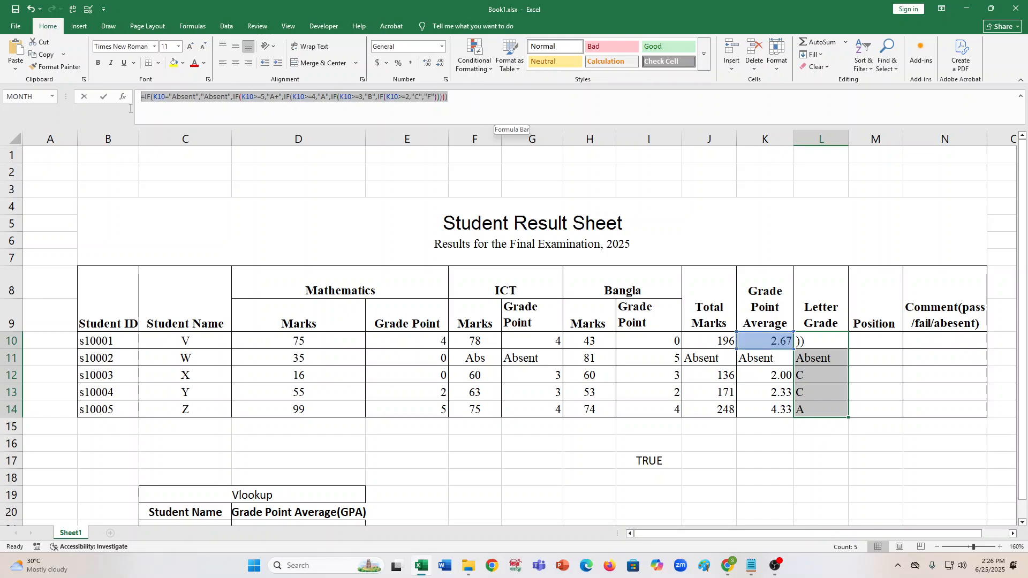
left_click(752, 565)
left_click_drag(619, 427, 391, 407)
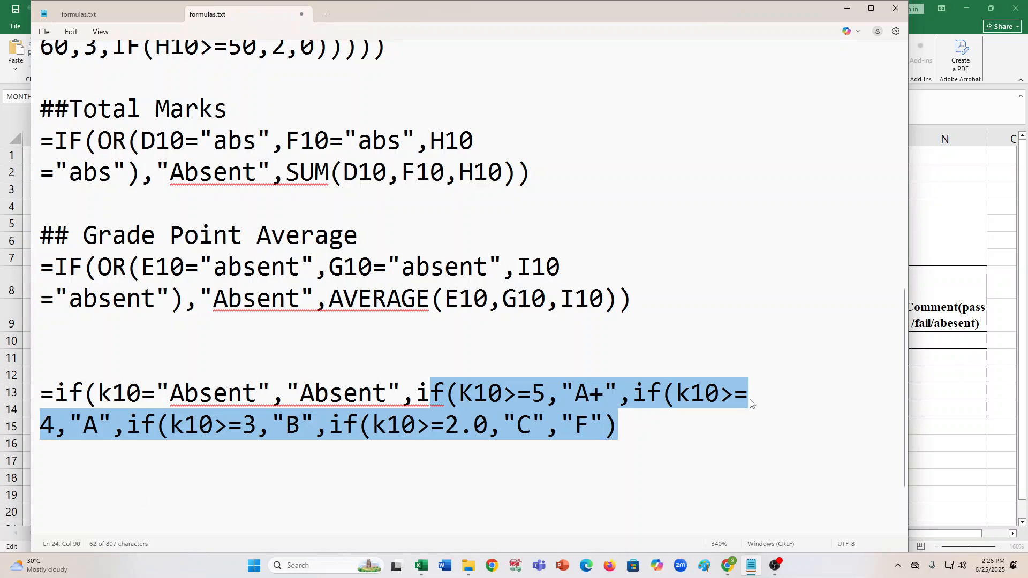
left_click(621, 427)
left_click_drag(621, 426, 58, 396)
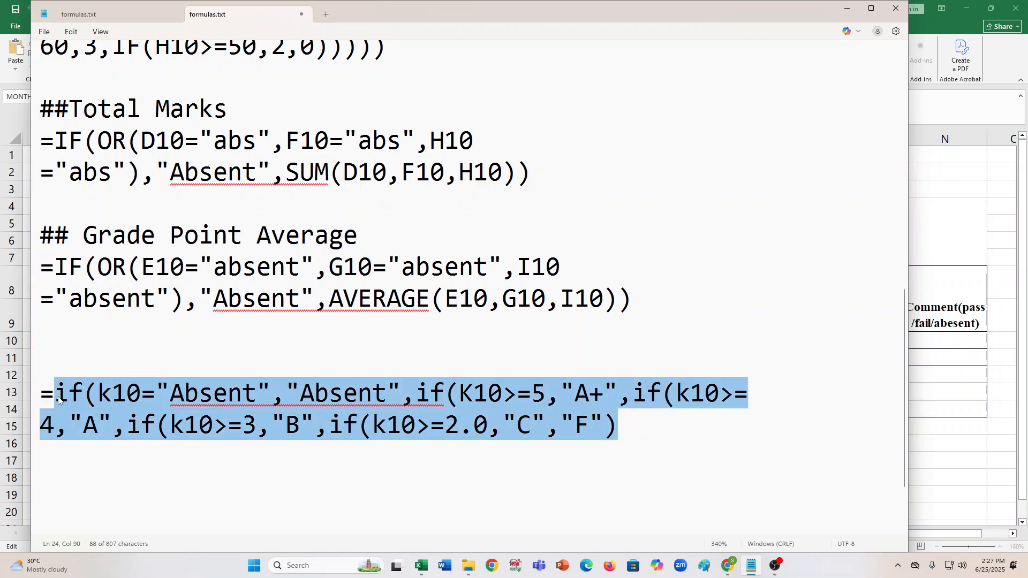
key("ctrl+v")
key("Home")
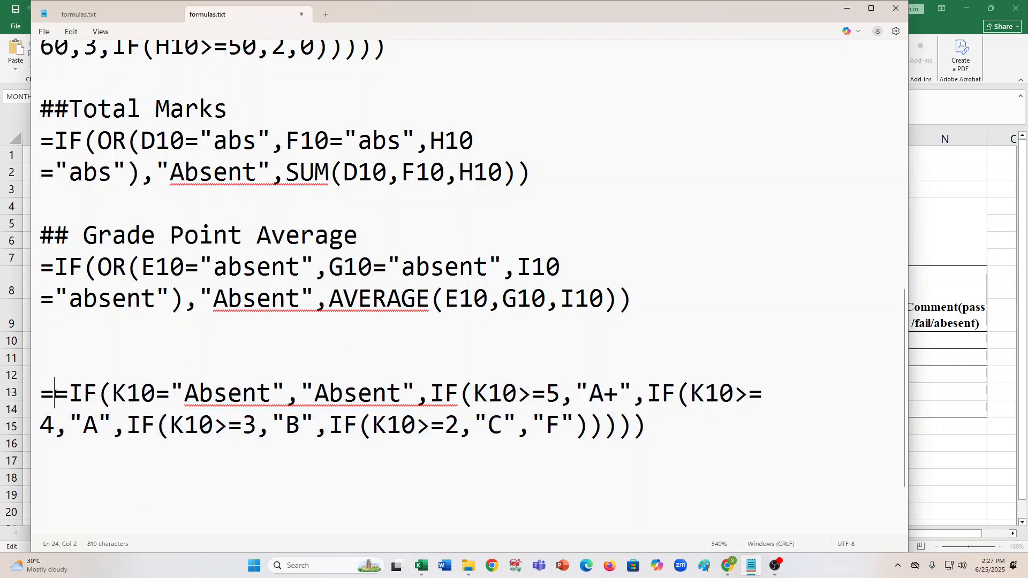
key("Delete")
Copy the "## Grade Point Average" heading onto the blank line directly above the letter grade formula
left_click_drag(359, 235, 42, 237)
key("ctrl+c")
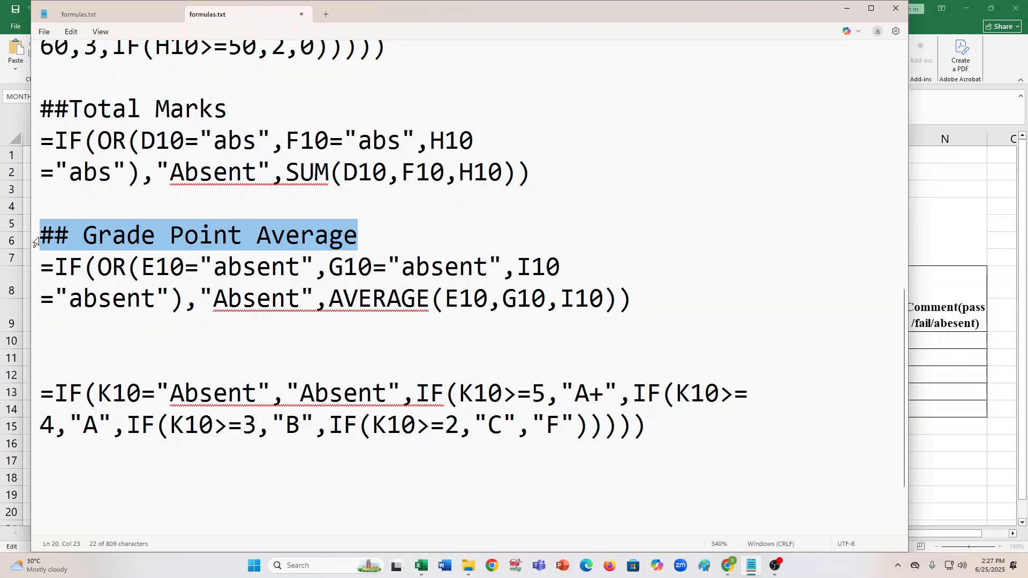
left_click(54, 332)
left_click(54, 366)
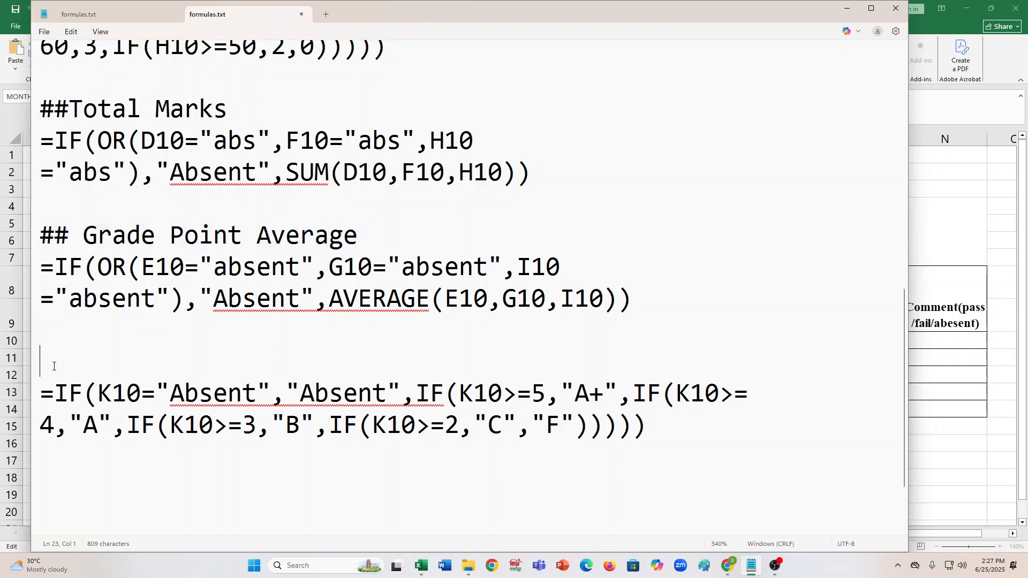
key("ctrl+v")
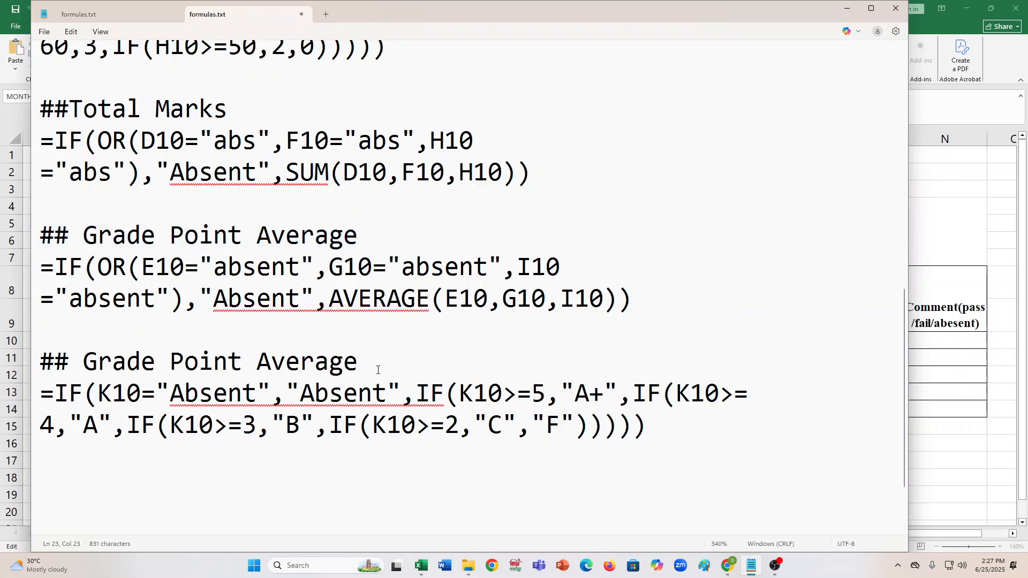
Change the copied heading above the letter grade formula to "## Letter Grade"
key("BackSpace")
key("BackSpace")
key("BackSpace")
key("BackSpace")
key("BackSpace")
key("BackSpace")
key("BackSpace")
key("BackSpace")
key("BackSpace")
key("BackSpace")
key("BackSpace")
key("BackSpace")
key("BackSpace")
key("BackSpace")
key("BackSpace")
key("BackSpace")
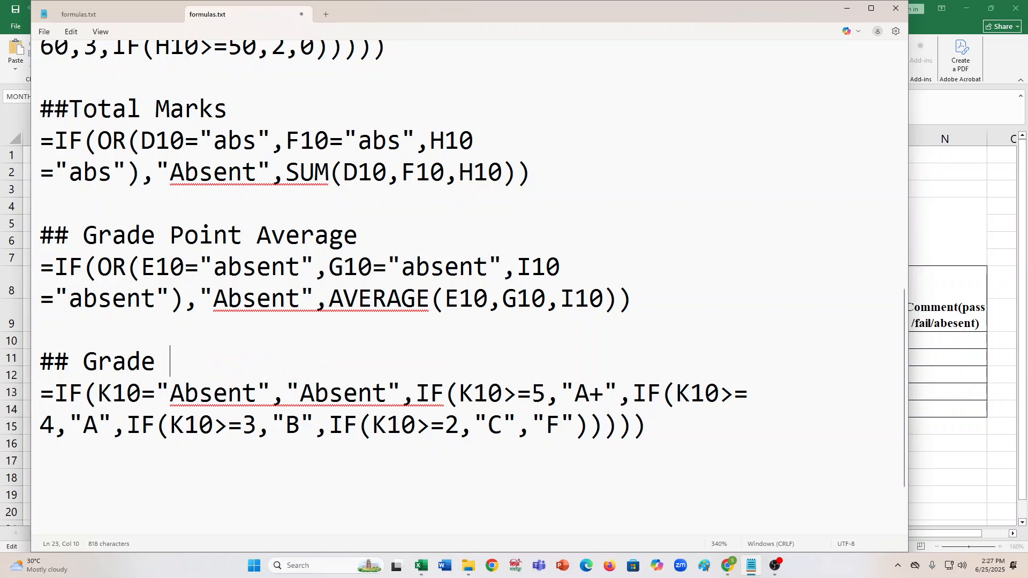
key("BackSpace")
key("BackSpace")
key("BackSpace")
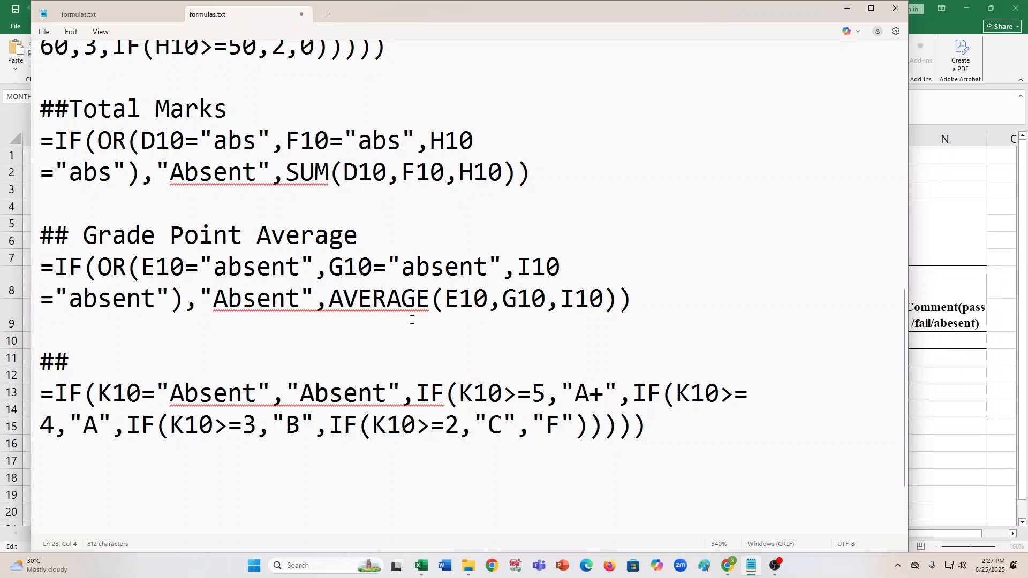
type("Lettw")
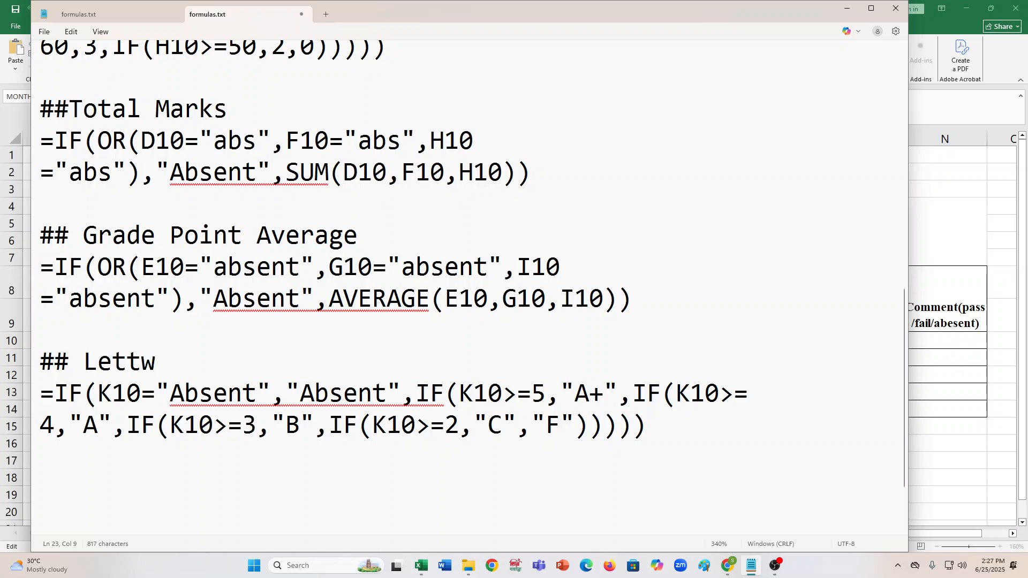
key("BackSpace")
type("er Gr")
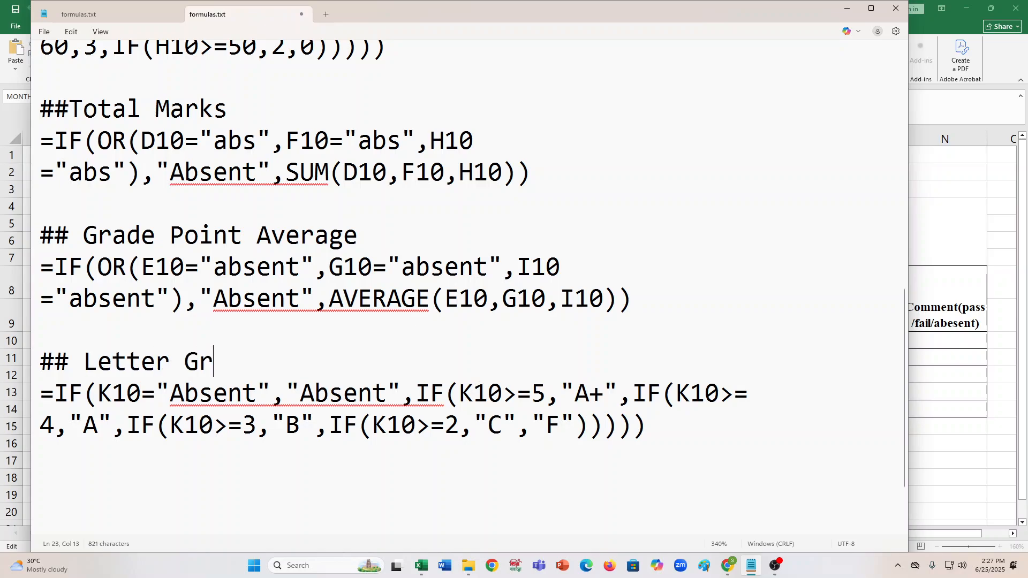
type("ade")
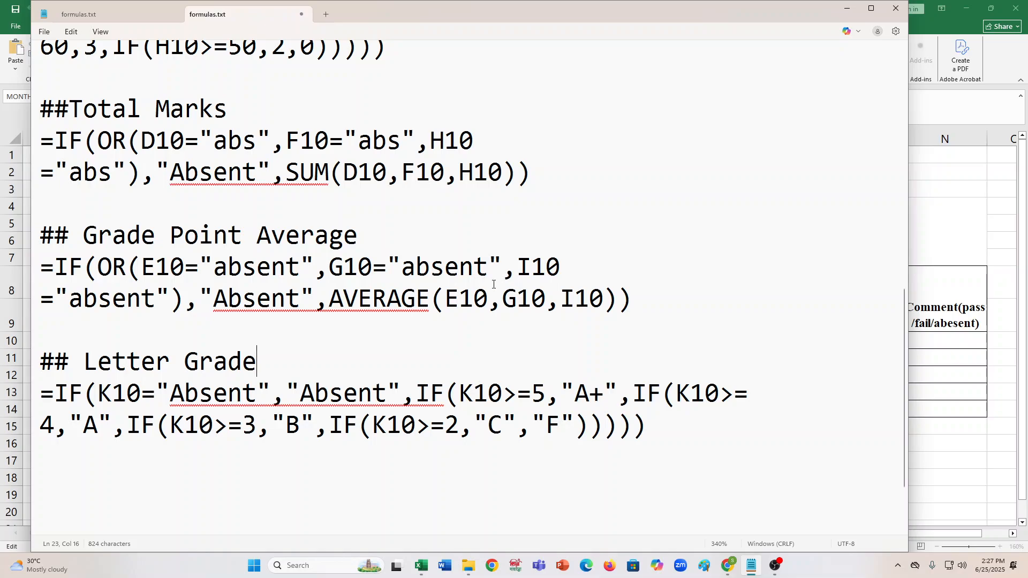
Switch back to the Excel workbook and close the open edit of the L10 formula
left_click(871, 8)
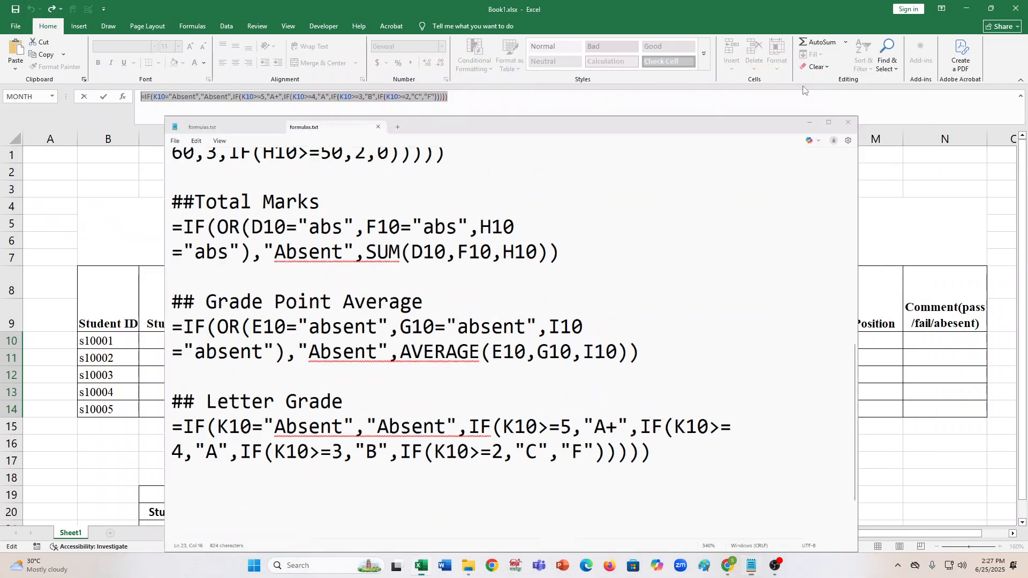
left_click(501, 105)
key("Return")
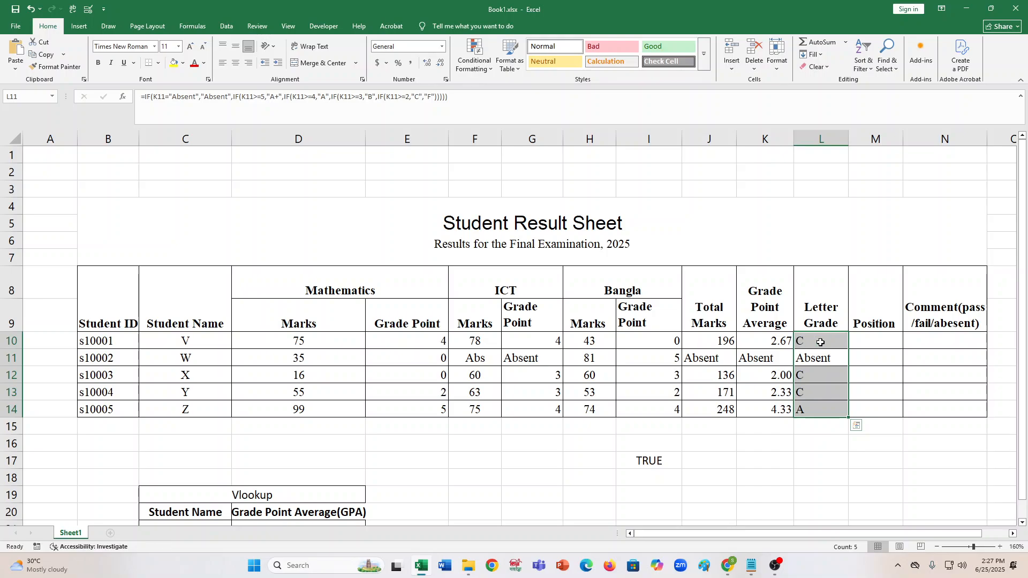
Start a RANK formula in Position cell M10 with K10 as the number to rank
left_click(900, 347)
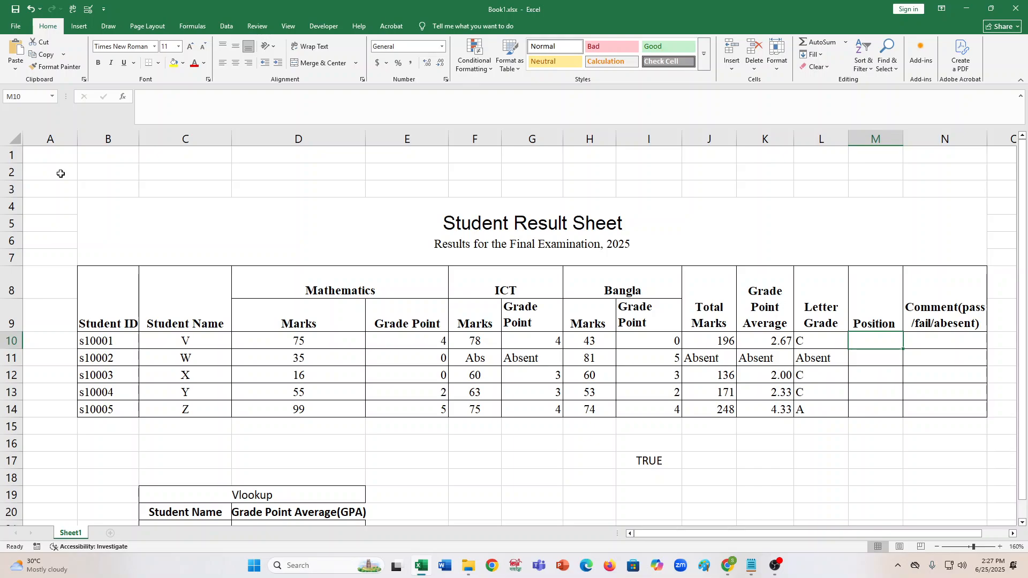
left_click(138, 116)
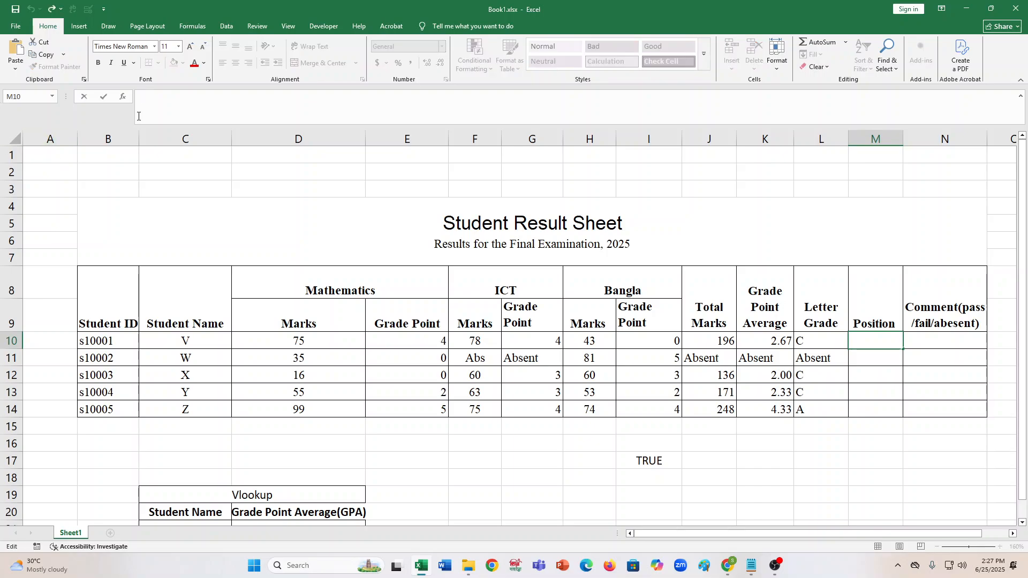
type("=rank")
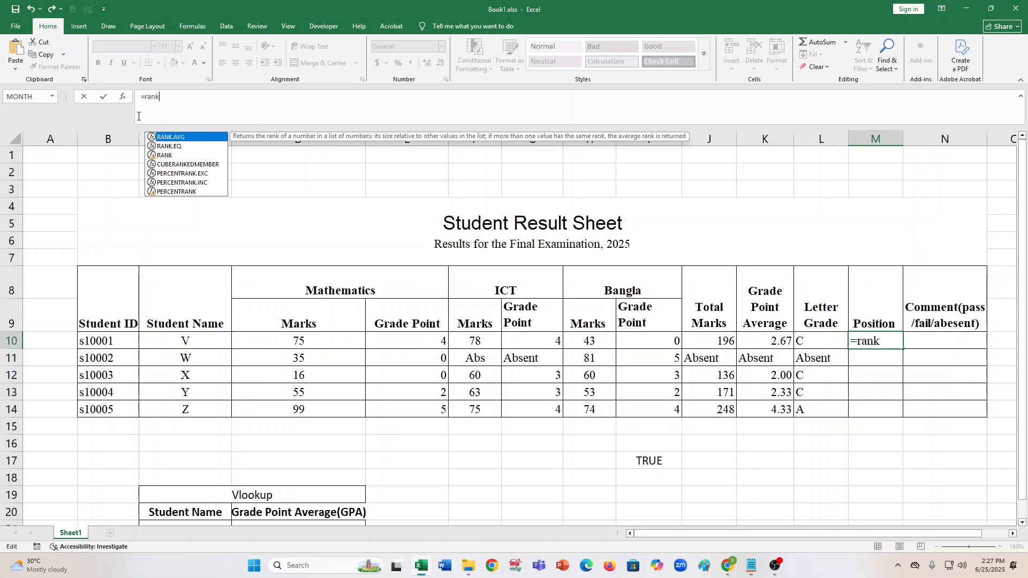
type("(")
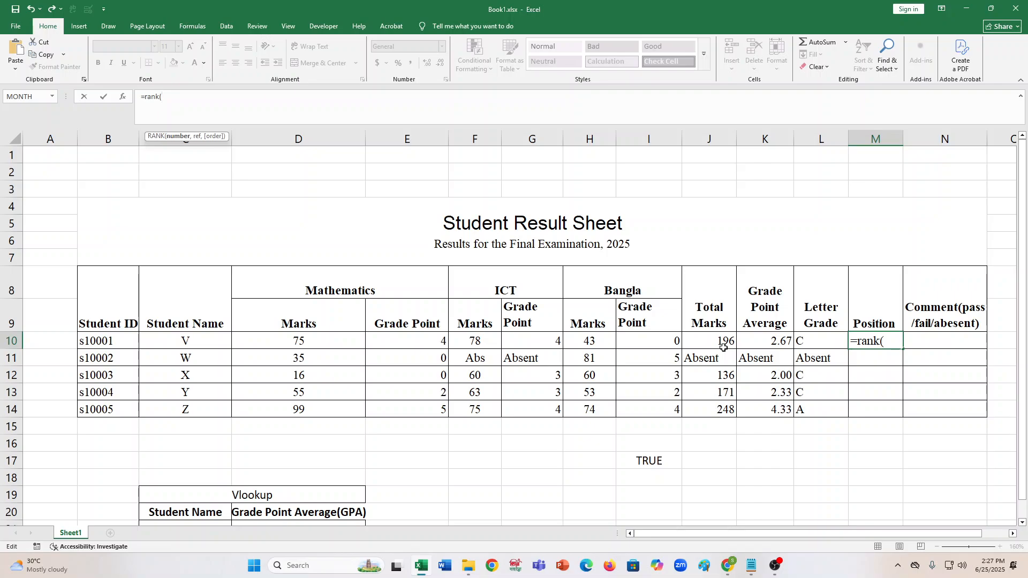
left_click(766, 341)
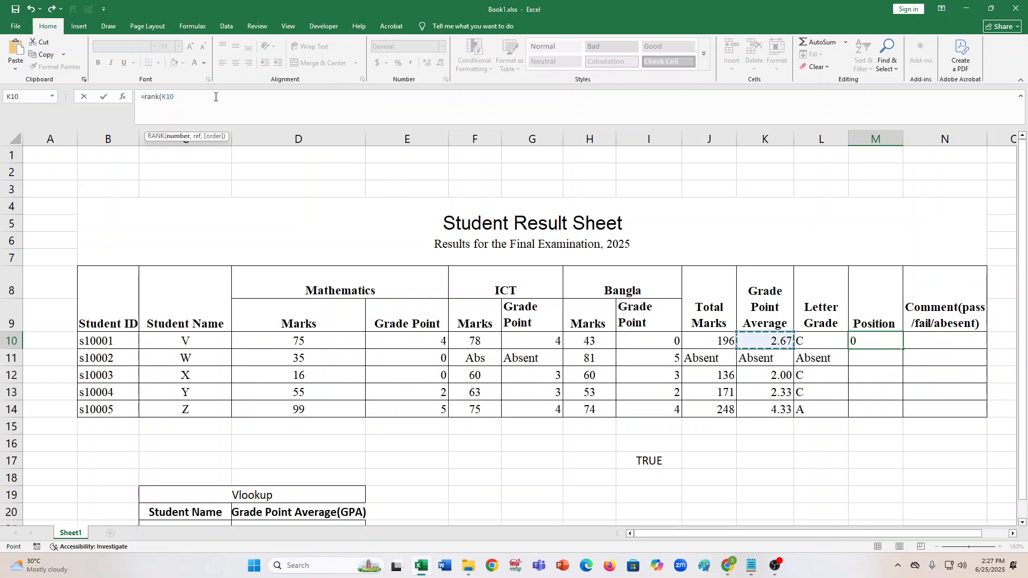
type(",")
Complete the M10 RANK formula with the absolute range $K$10:$K$14 and order 0, and enter it
left_click(783, 339)
key("shift+Down")
key("shift+Down")
key("shift+Down")
key("shift+Down")
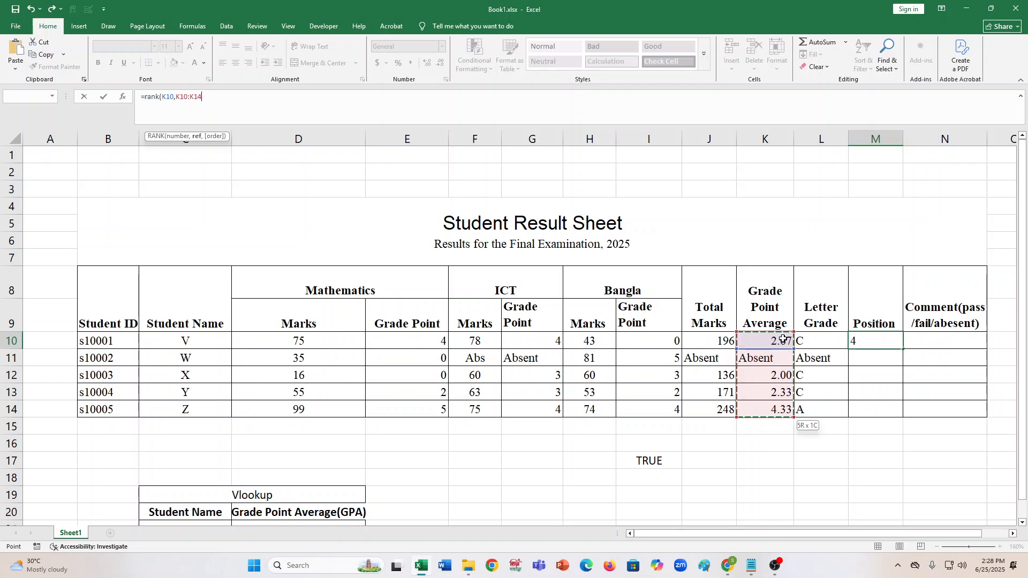
key("F4")
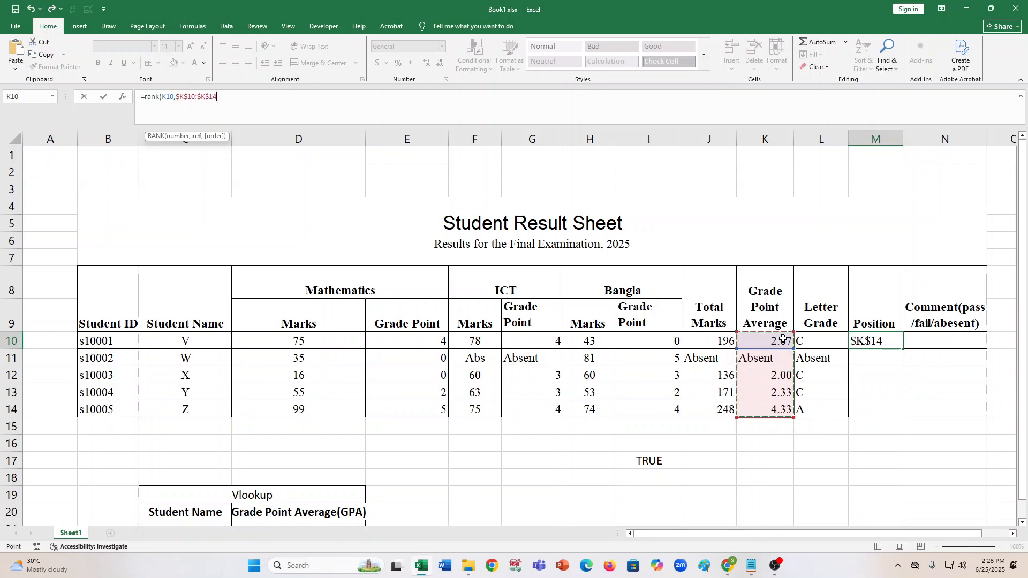
type(",0")
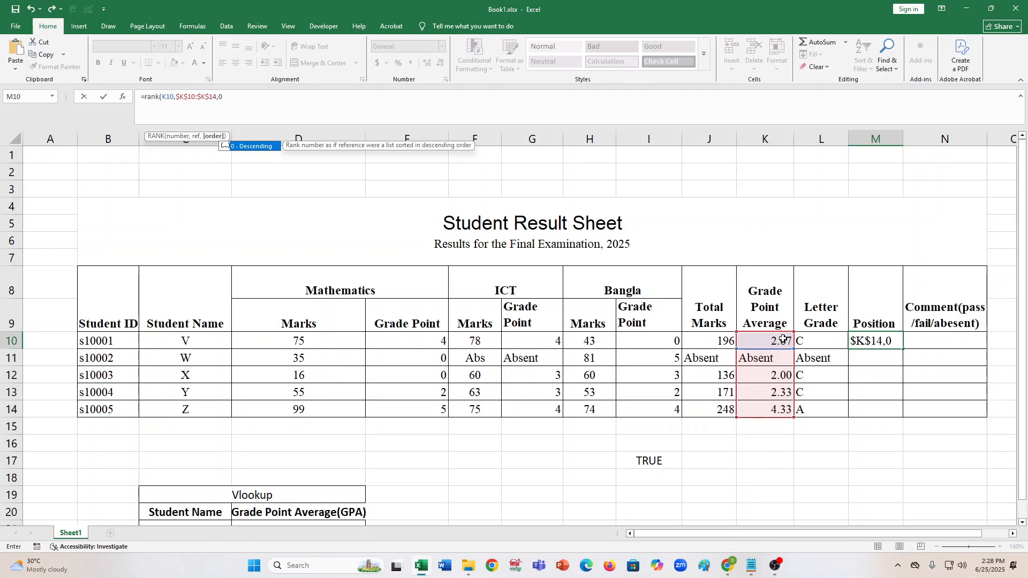
type(")")
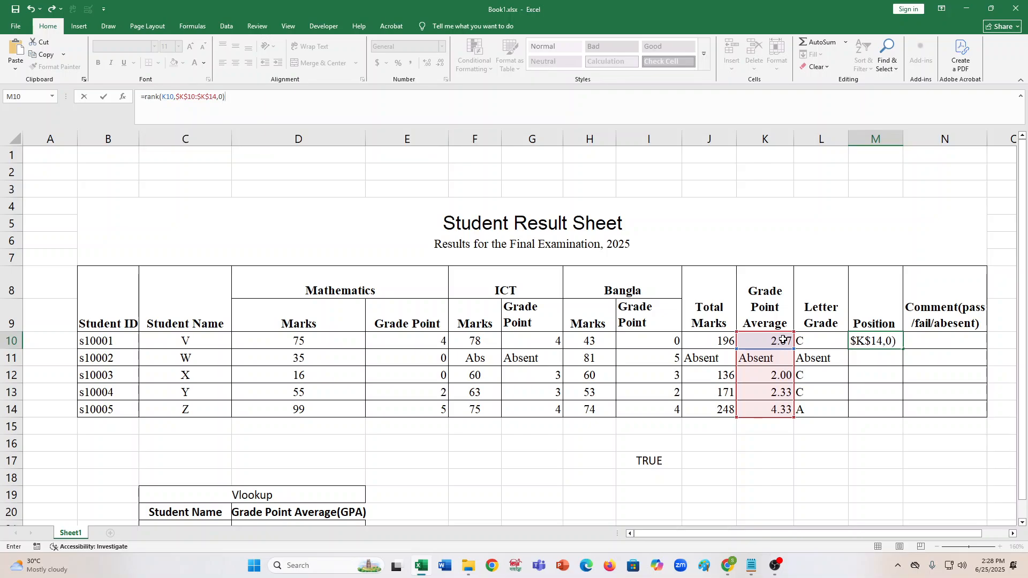
key("Return")
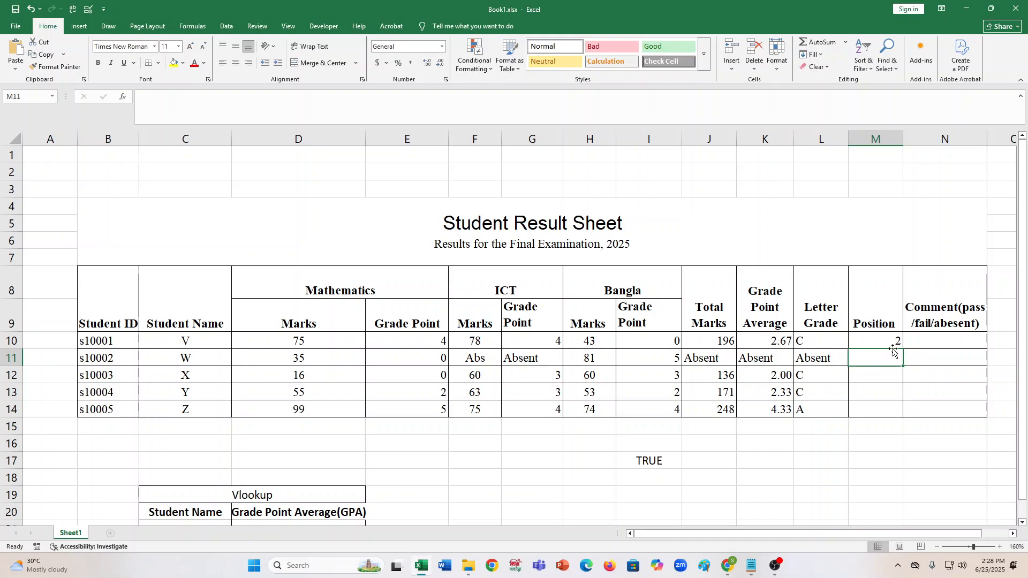
Begin wrapping the RANK formula in M10 in an IF whose test is K10="Absent"
left_click(878, 341)
left_click(152, 109)
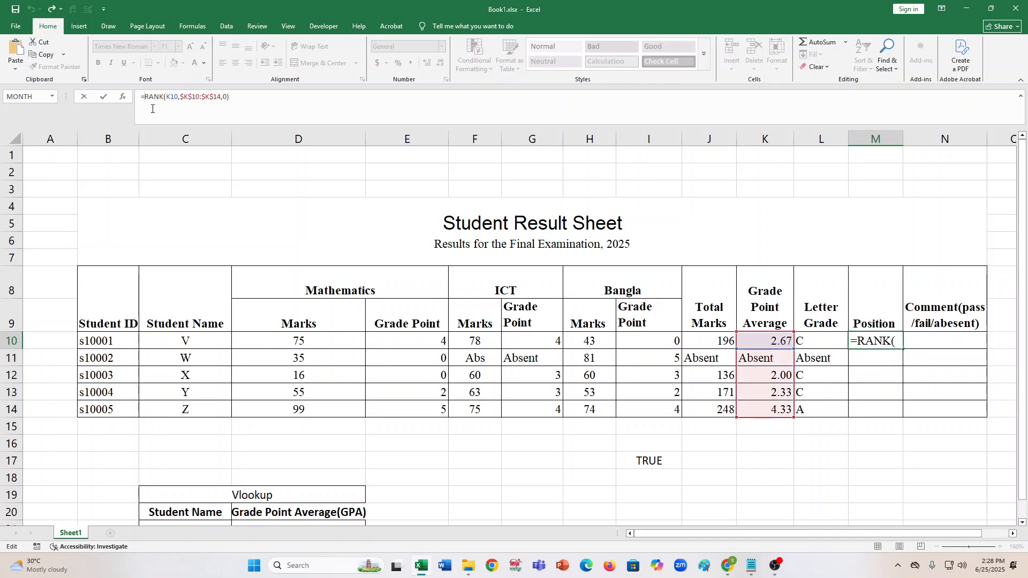
type("if(")
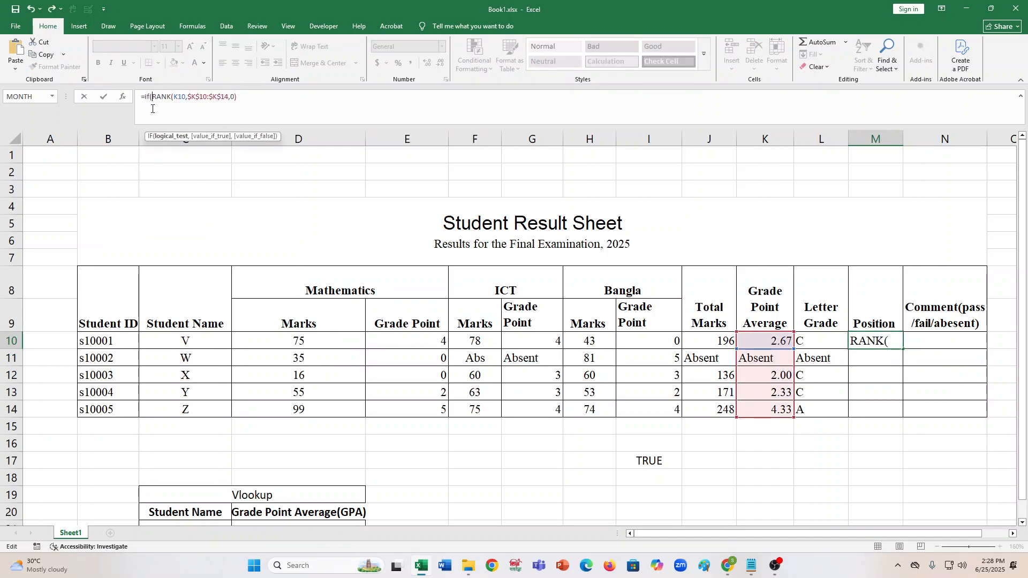
left_click(773, 342)
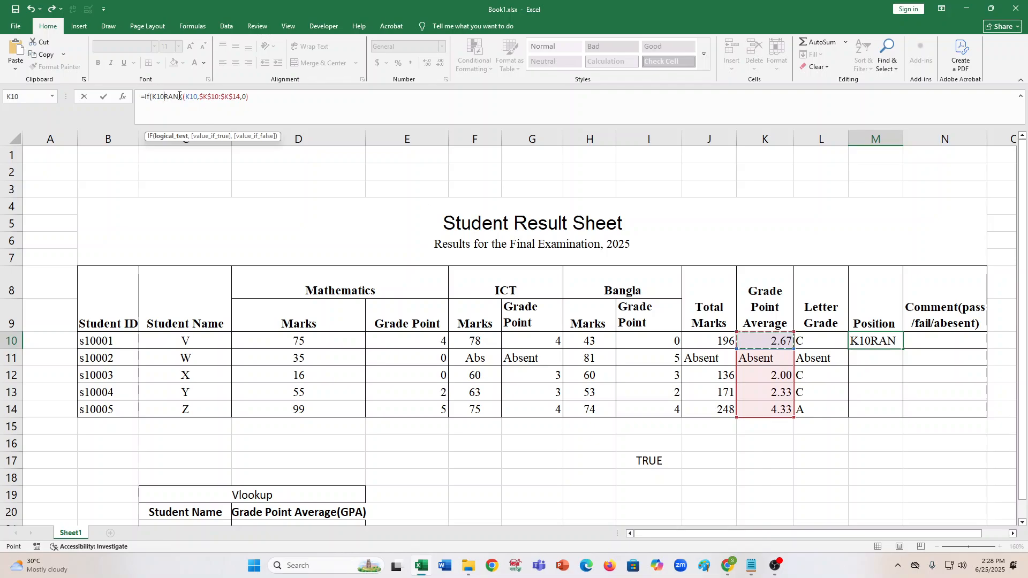
type("=")
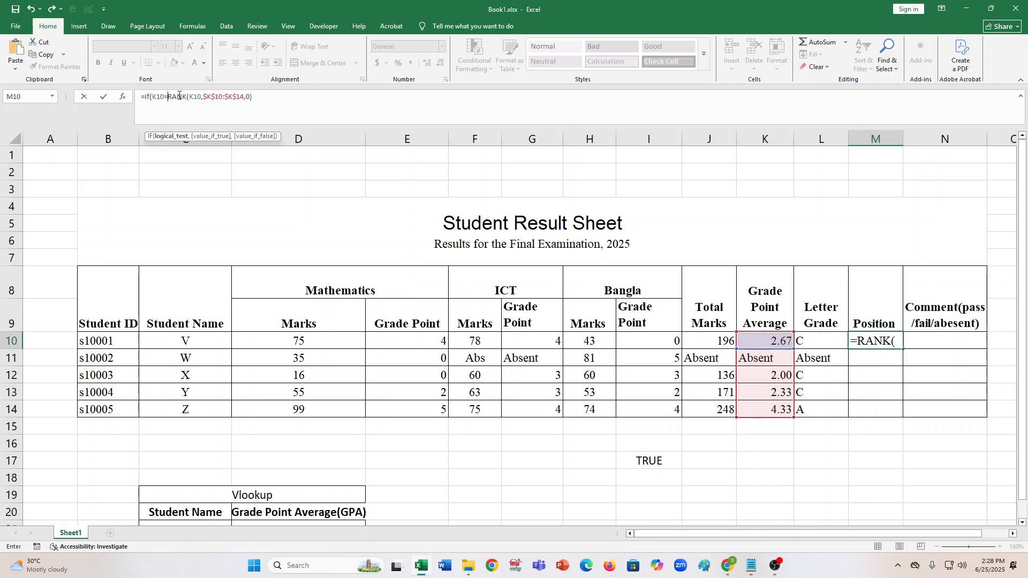
type("\"")
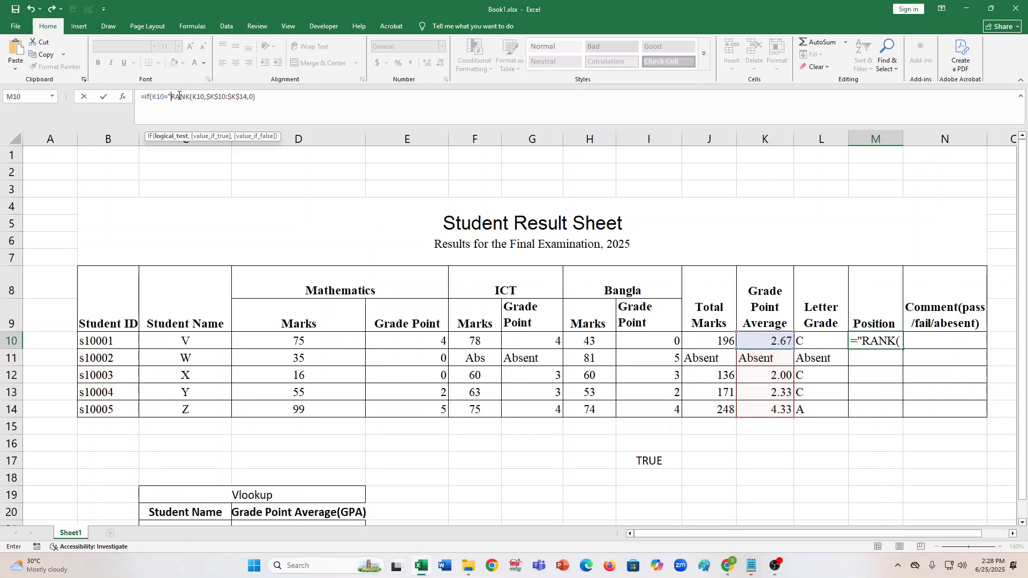
type("A")
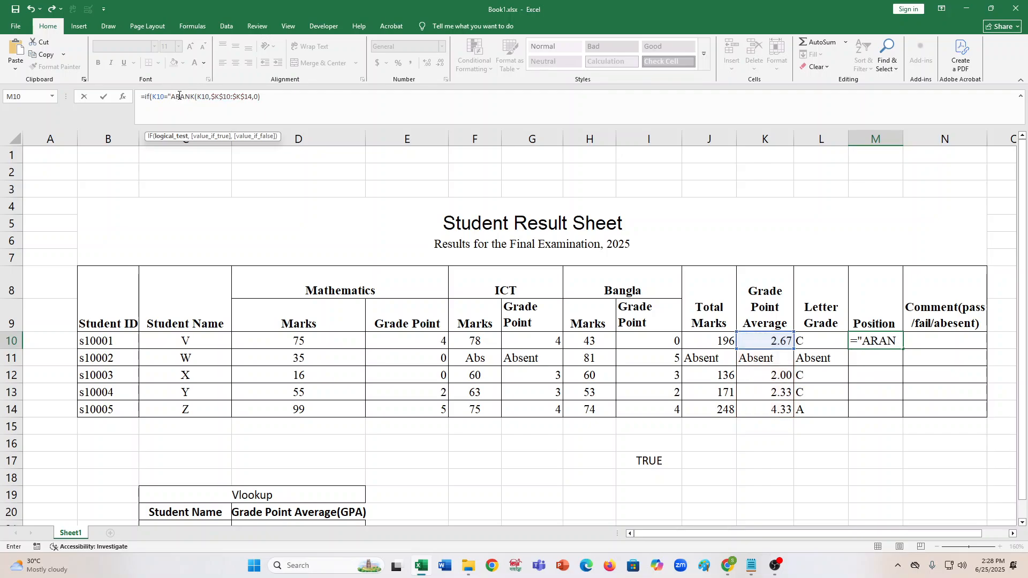
type("bsen")
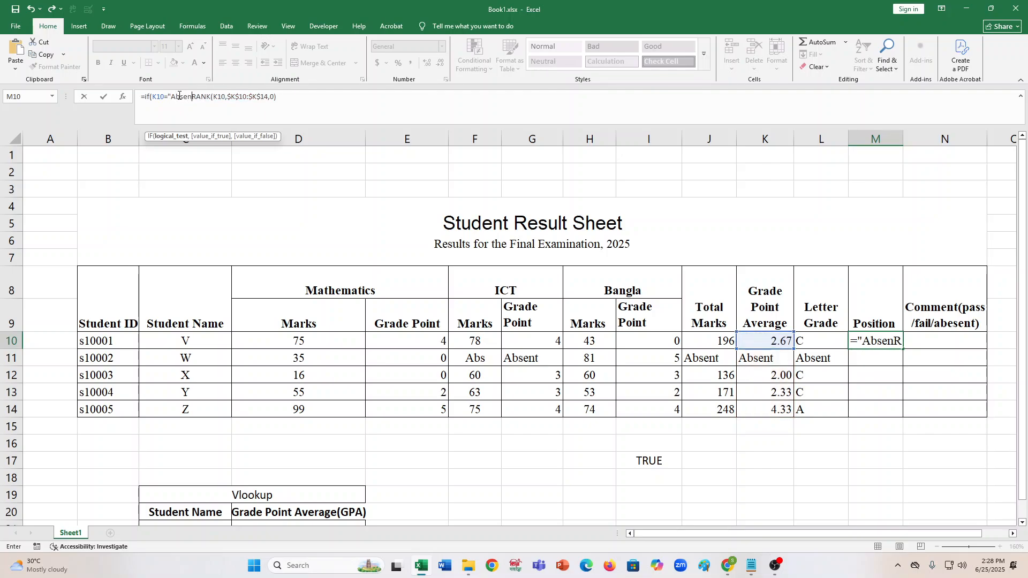
type("t\",")
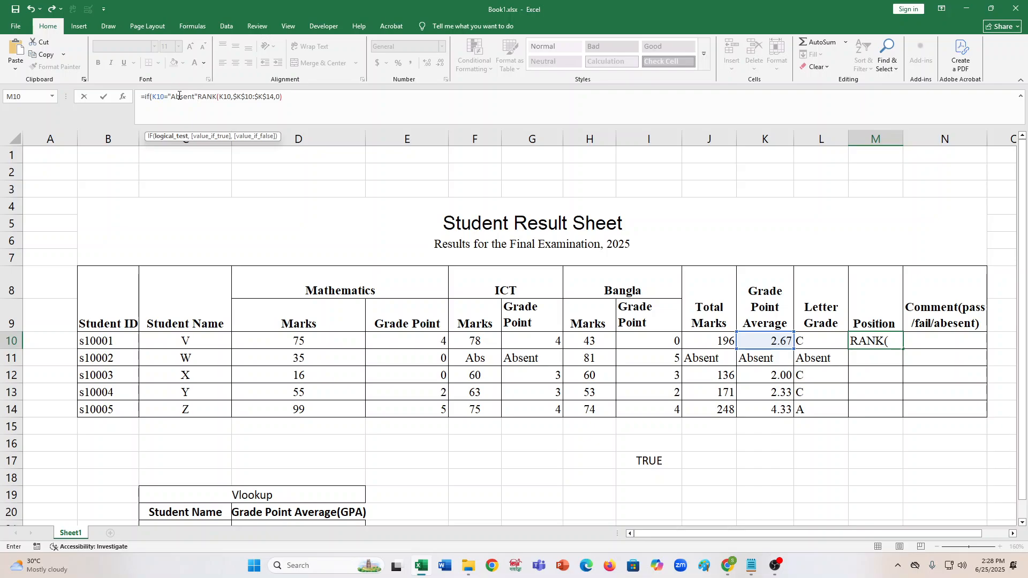
key("BackSpace")
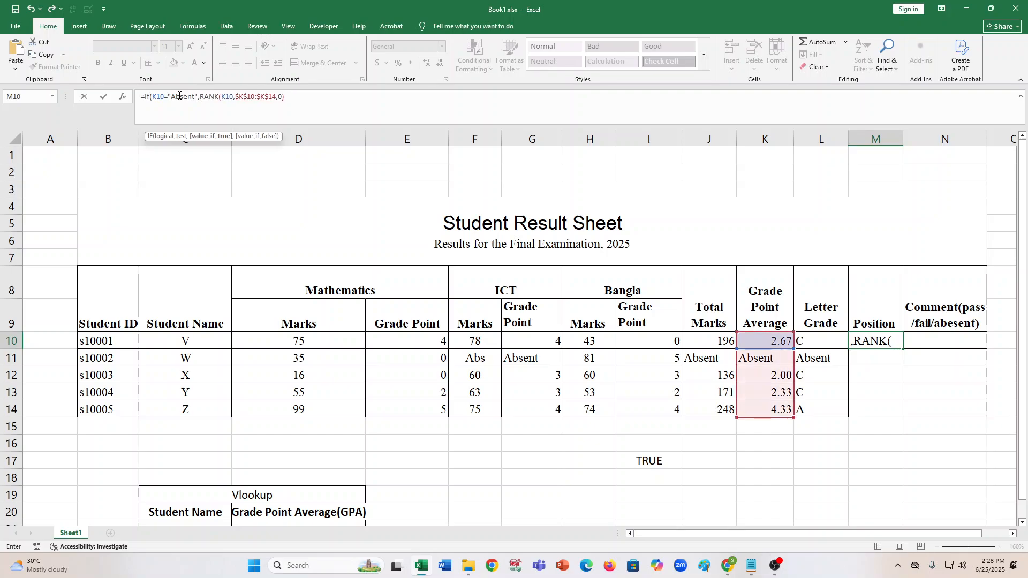
Make the M10 IF formula return "Absent" when true and the RANK result when false, and enter it
type("\"")
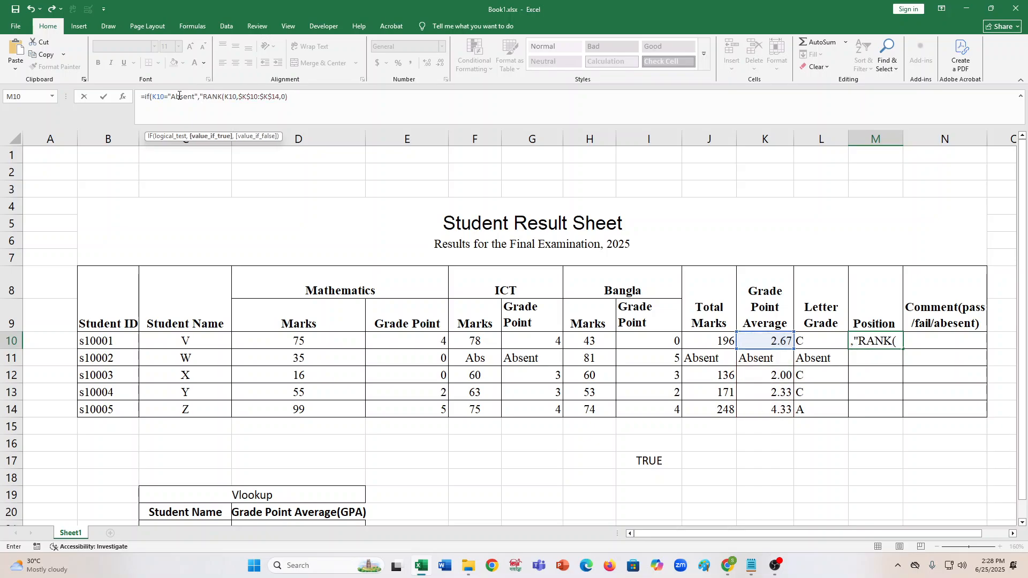
type("Absent")
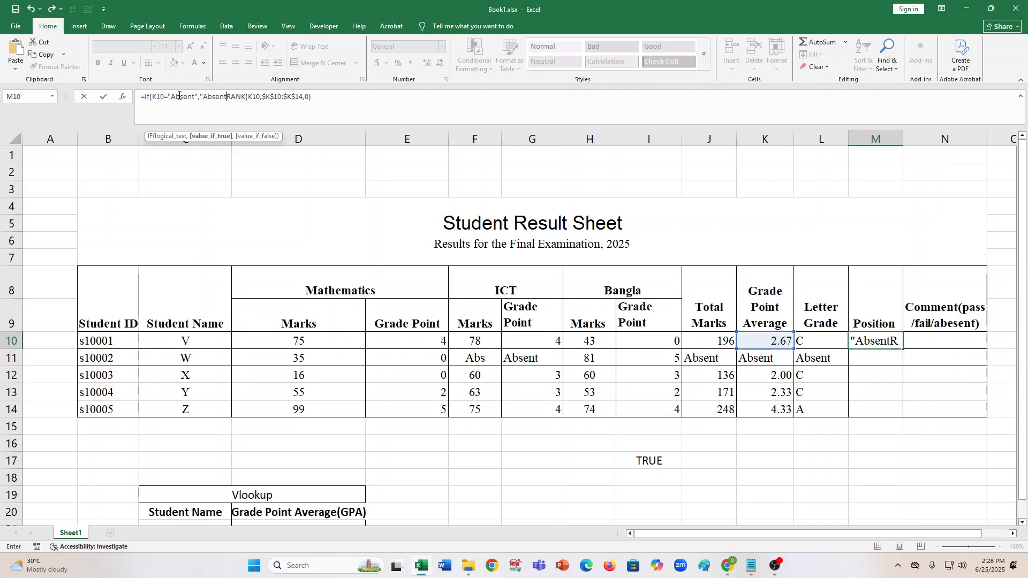
key("Return")
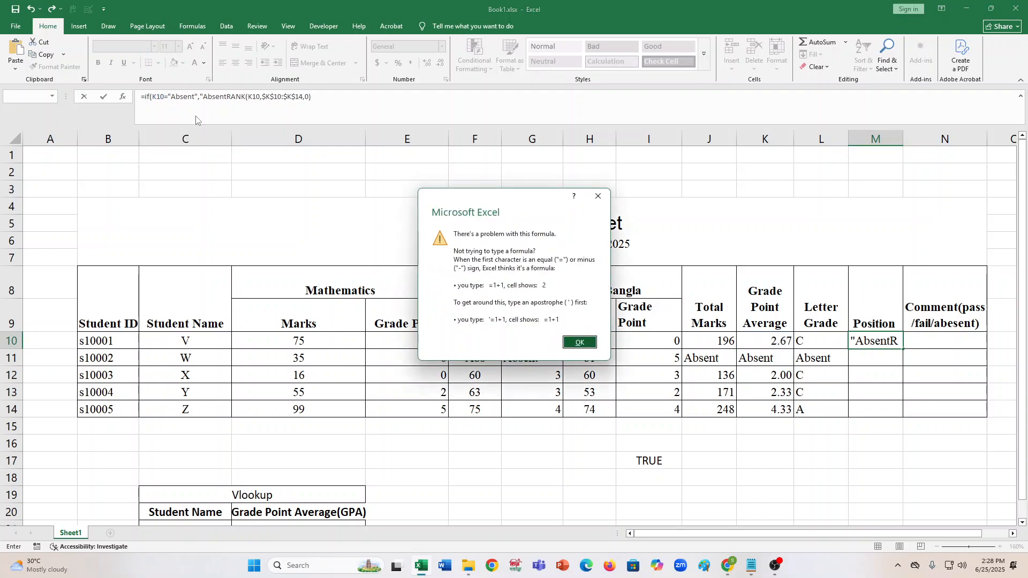
left_click(583, 343)
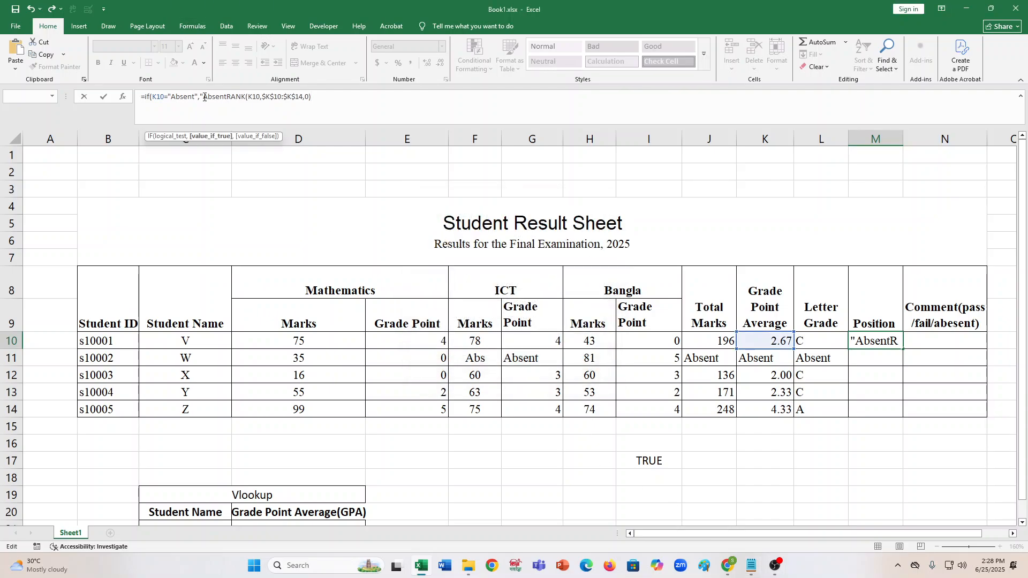
left_click(227, 97)
type("\",")
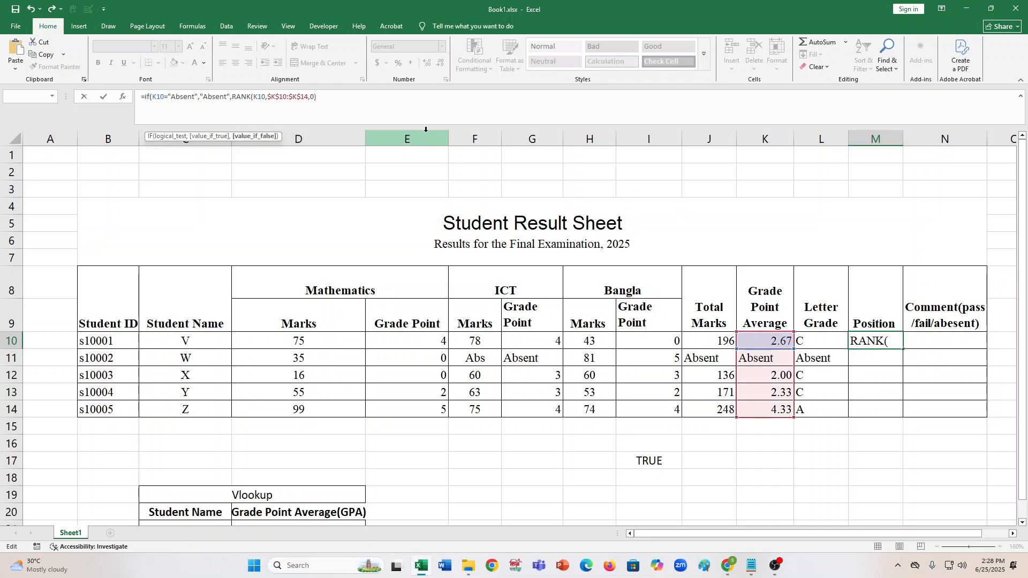
left_click(350, 92)
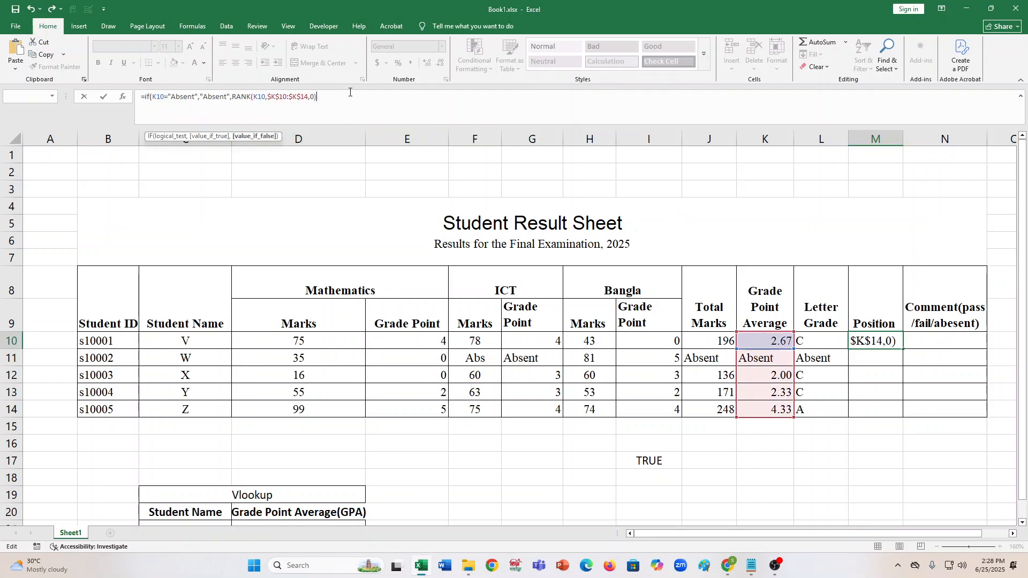
key("Return")
key("Return")
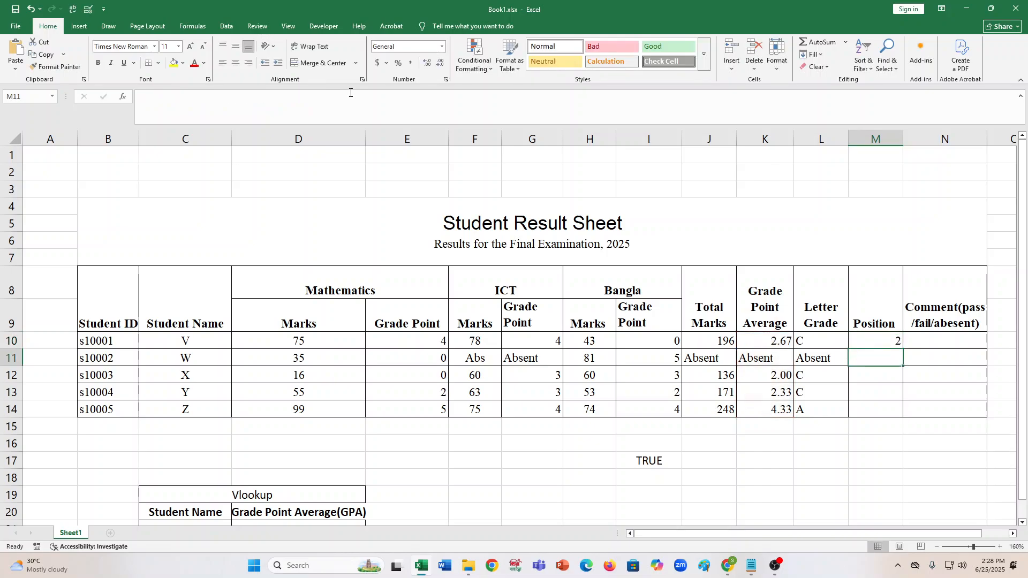
Copy the M10 Position formula down through M14 and check the copied formulas
left_click(854, 339)
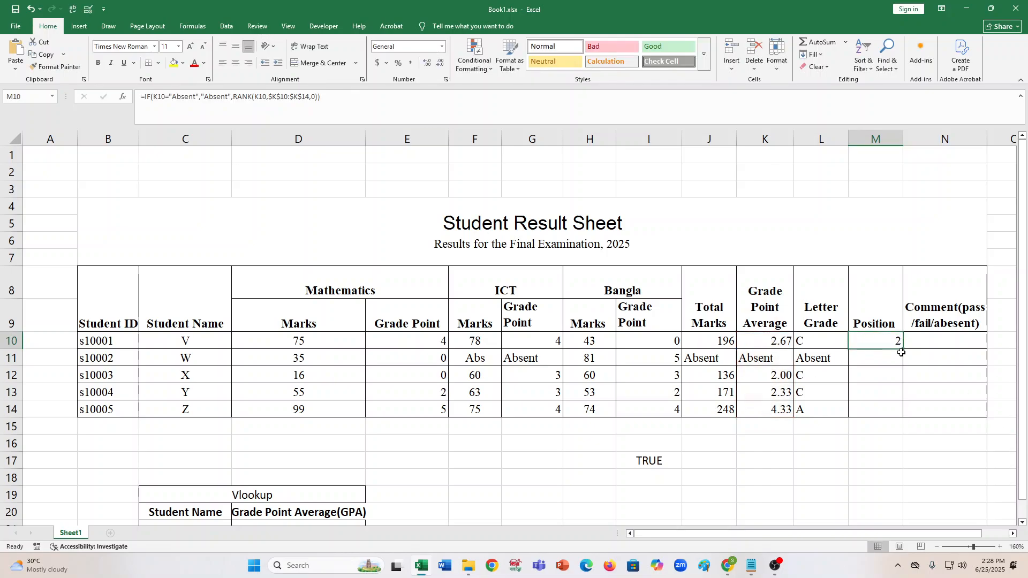
left_click_drag(903, 349, 905, 413)
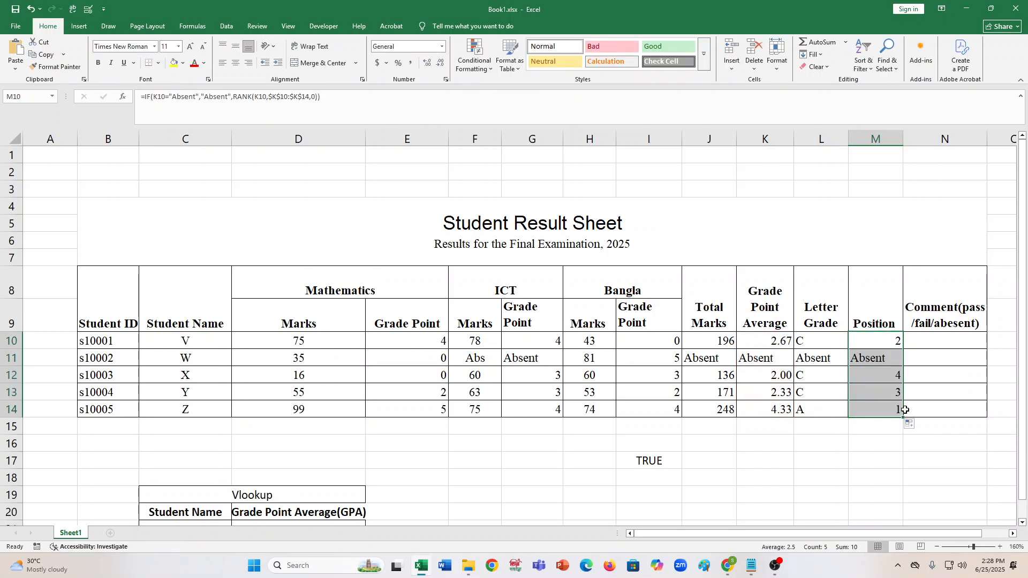
left_click(895, 347)
left_click(897, 400)
left_click(889, 370)
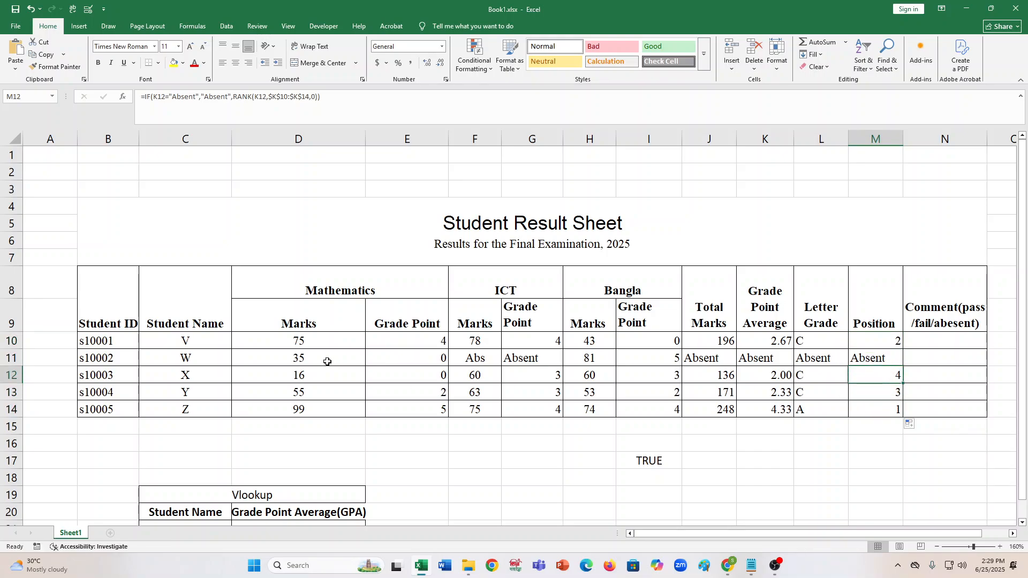
Examine the marks and grade points of student s10003, plus the grade point average and letter grade formulas
left_click(935, 342)
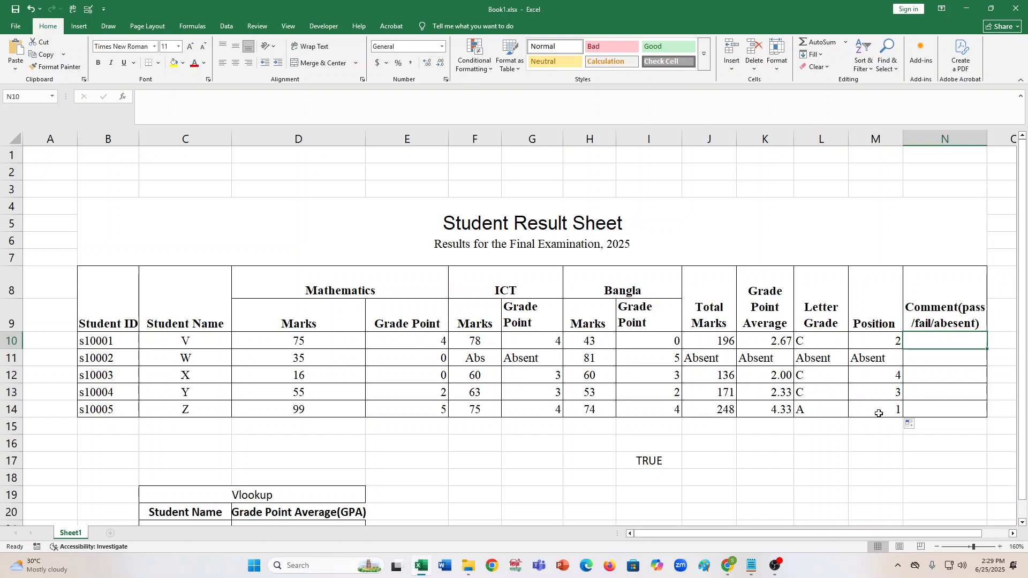
left_click(311, 365)
left_click(313, 376)
left_click(396, 382)
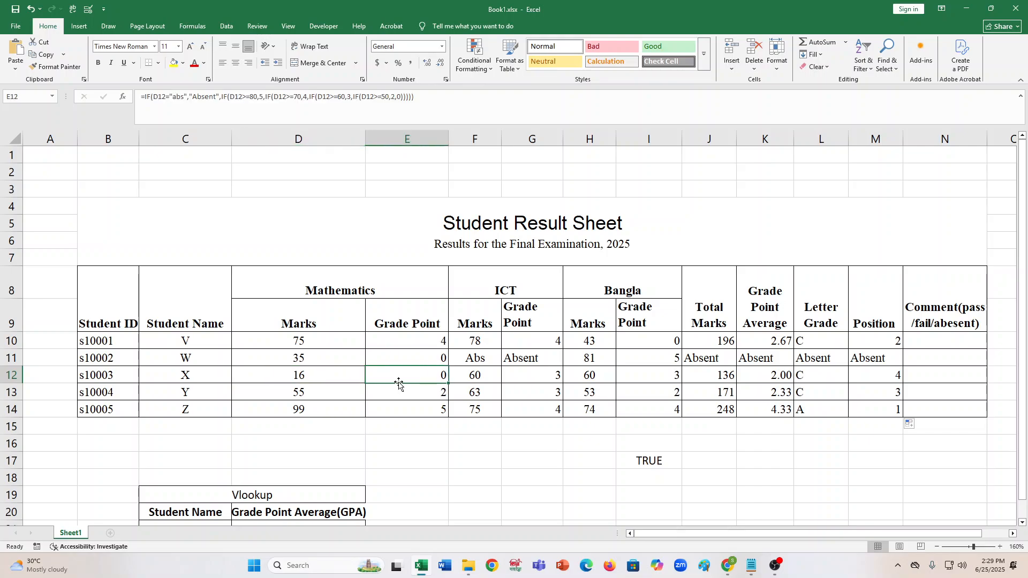
left_click(483, 387)
left_click(482, 376)
left_click(560, 378)
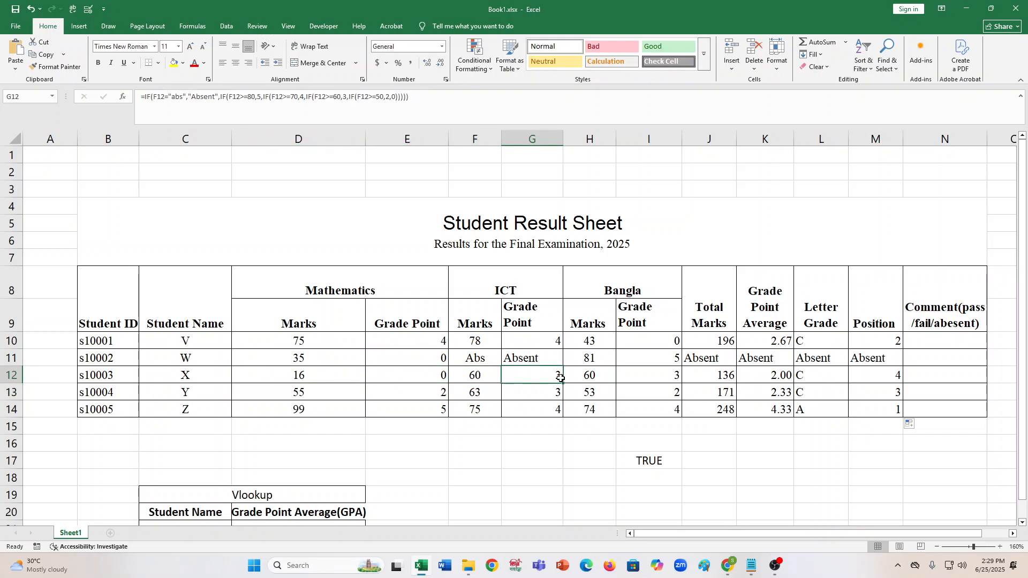
left_click(454, 372)
left_click(428, 377)
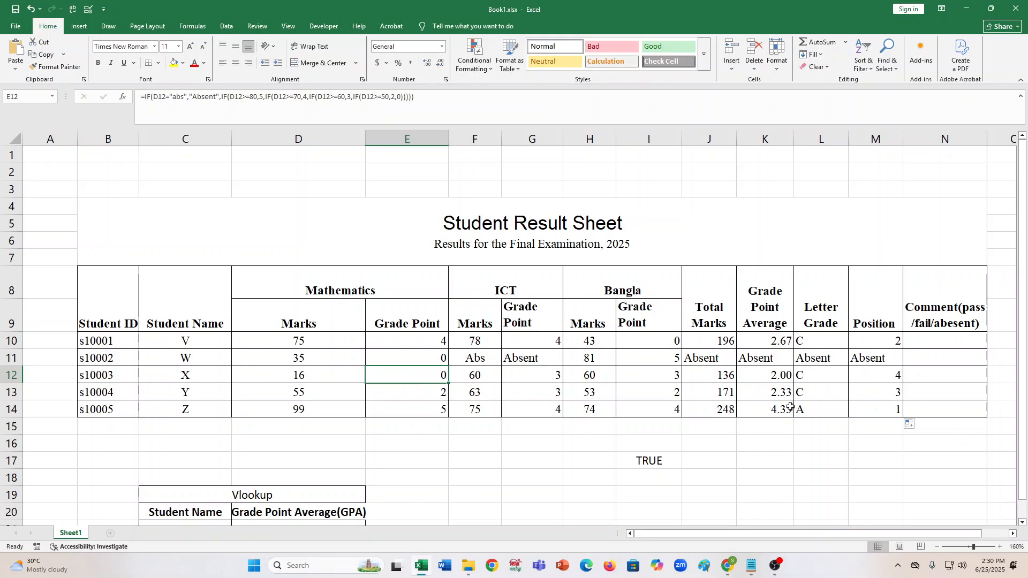
left_click(773, 345)
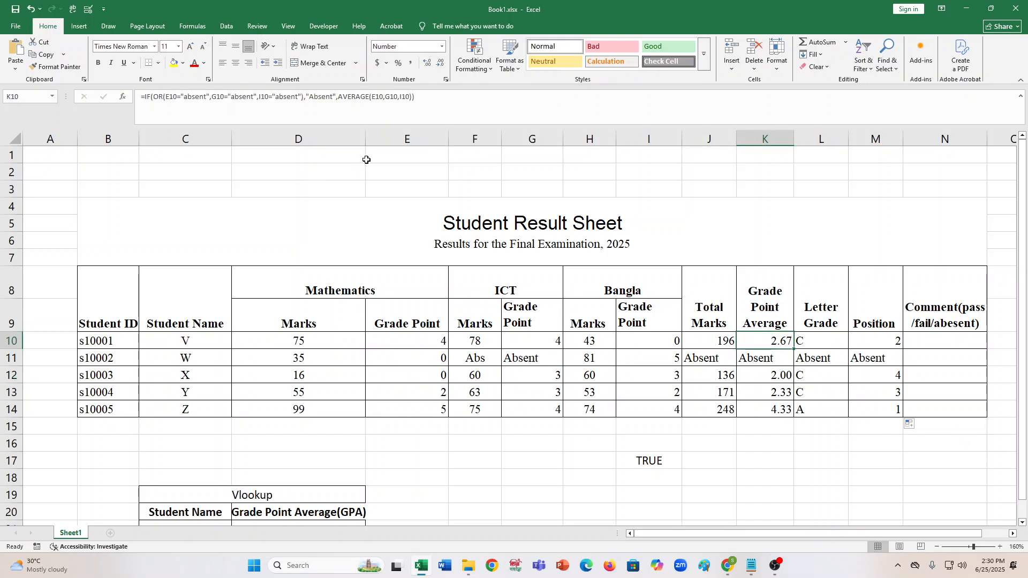
left_click(825, 339)
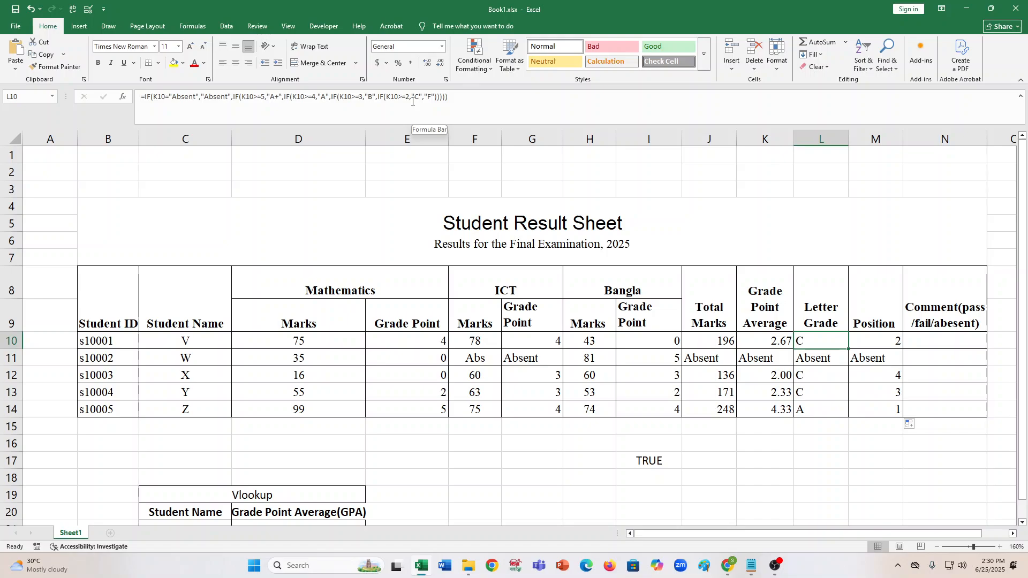
left_click(776, 376)
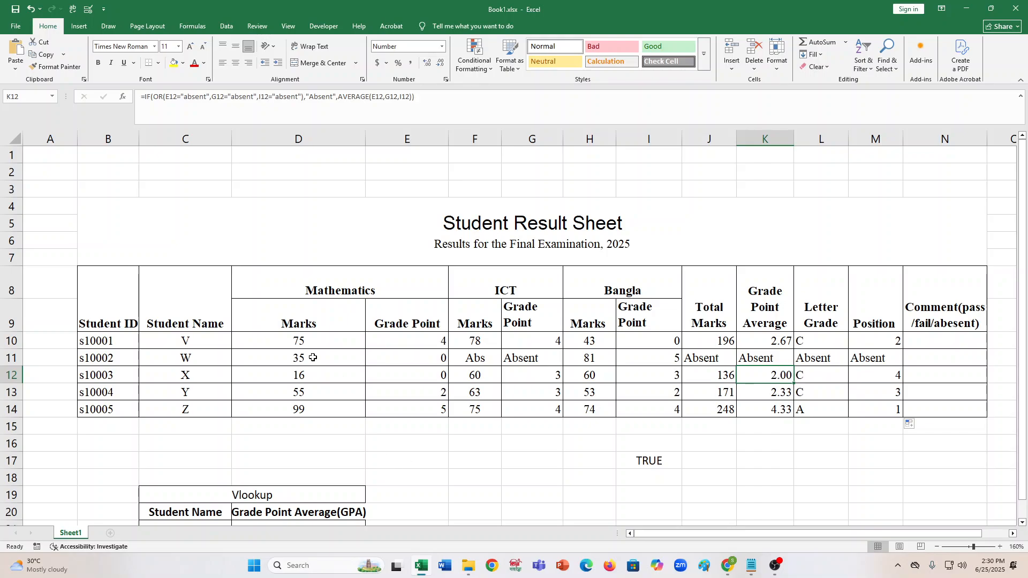
Set the ICT marks of student s10003 in F12 to 15 to test the letter grade
left_click(484, 379)
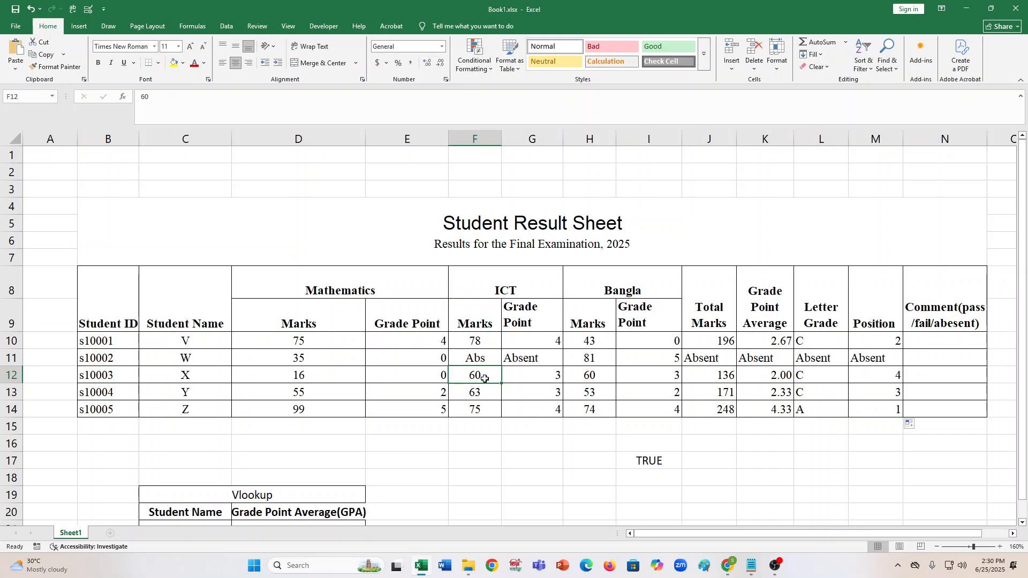
type("15")
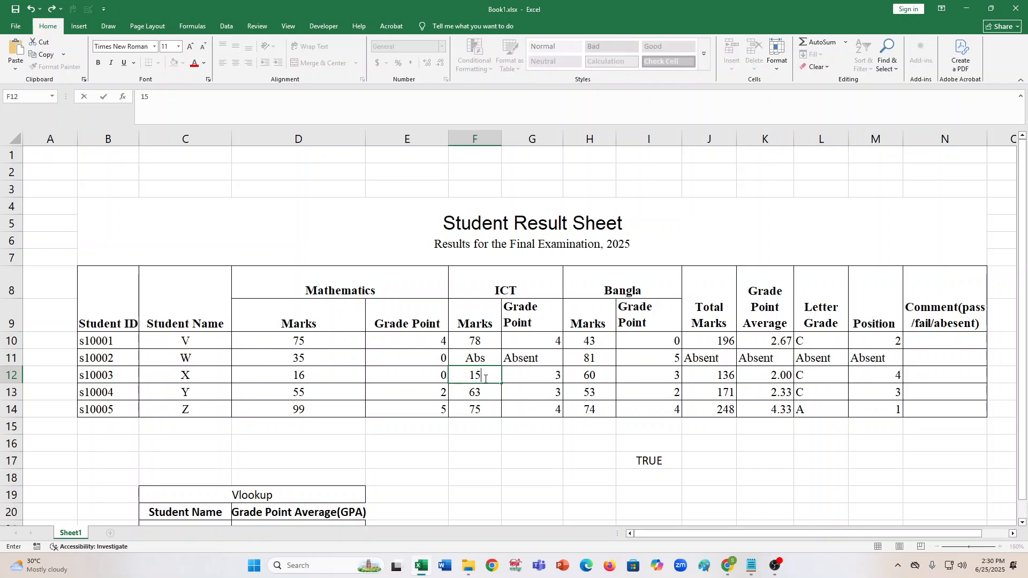
key("Return")
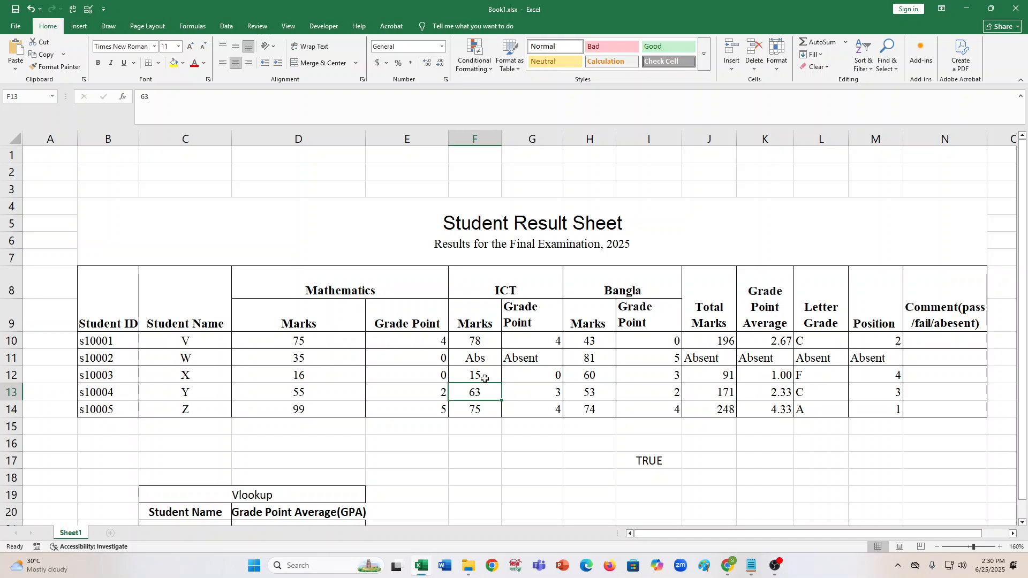
Restore the ICT marks of student s10003 in F12 to 60
left_click(488, 377)
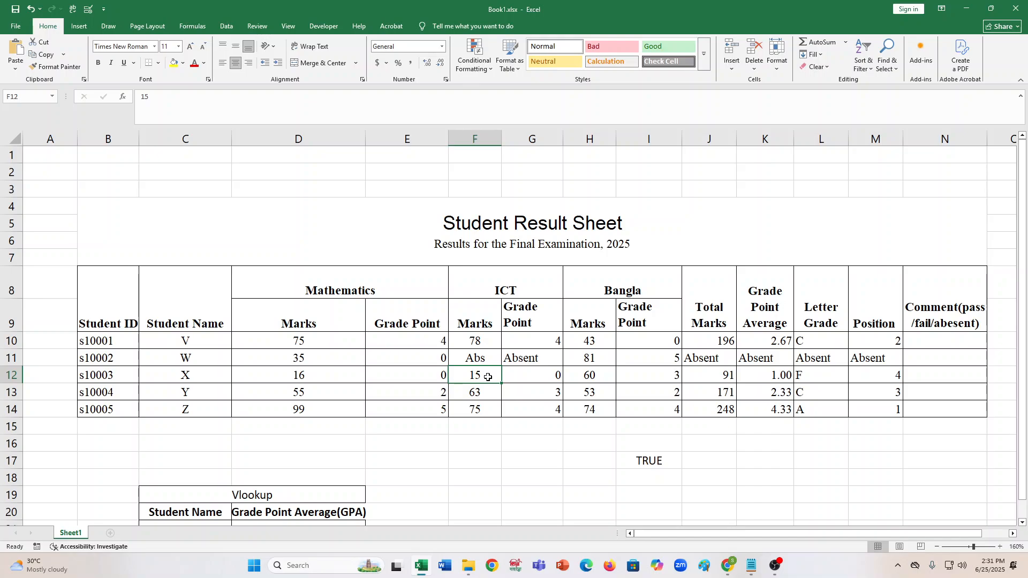
type("60")
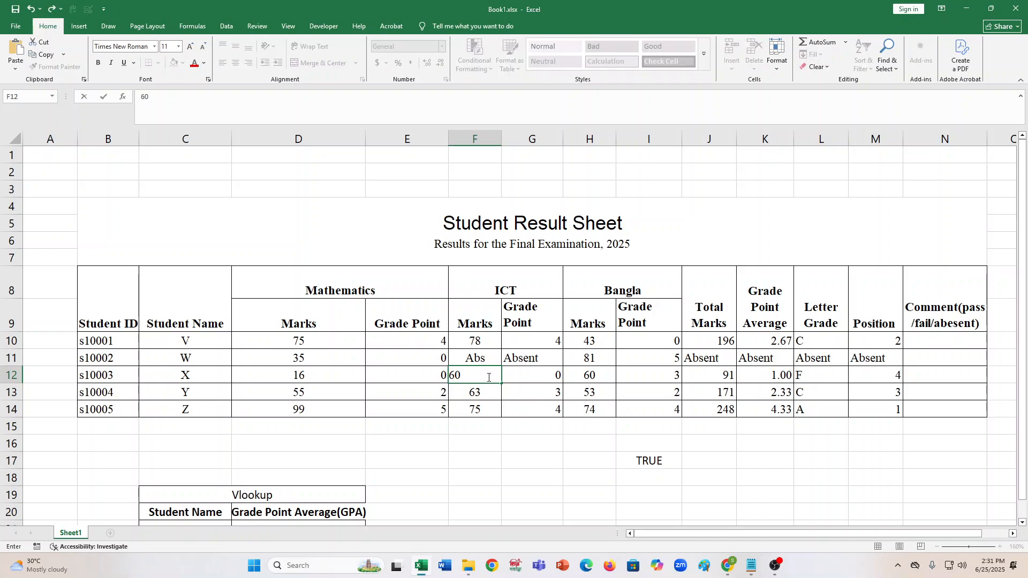
left_click(489, 410)
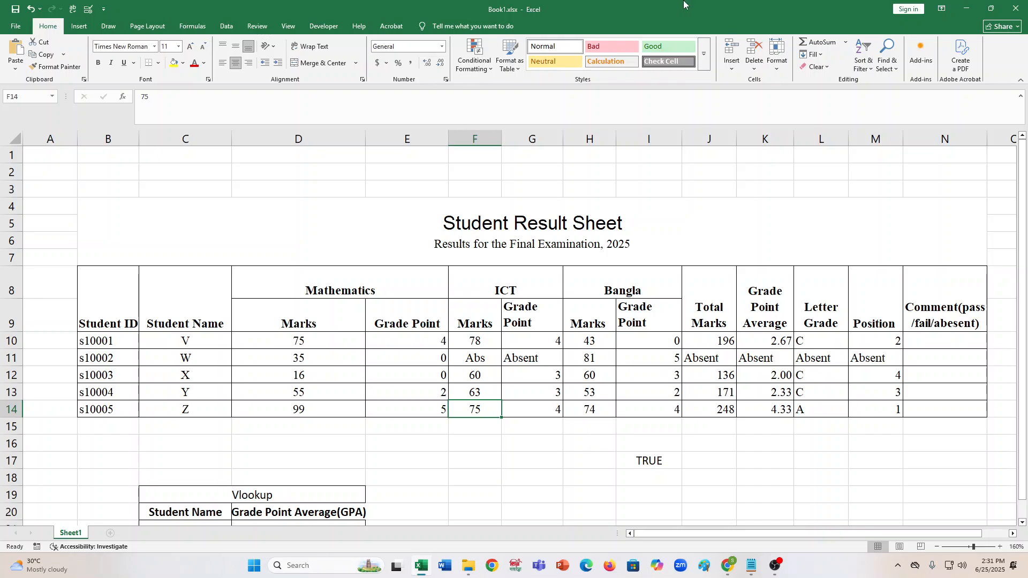
Add a correctly spelled "##position" heading below the Letter Grade formula in the Notepad formulas file
left_click(807, 340)
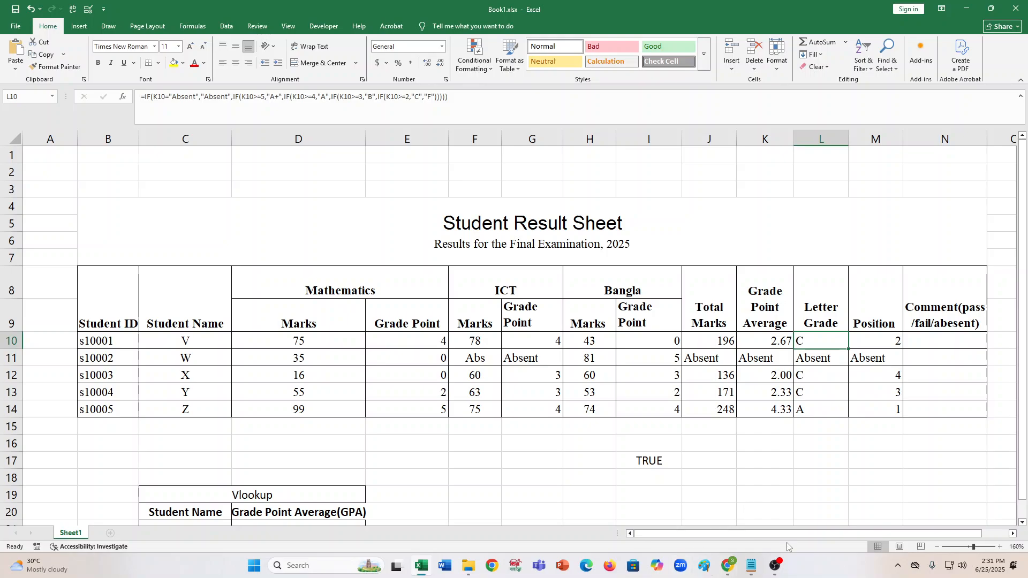
left_click(751, 566)
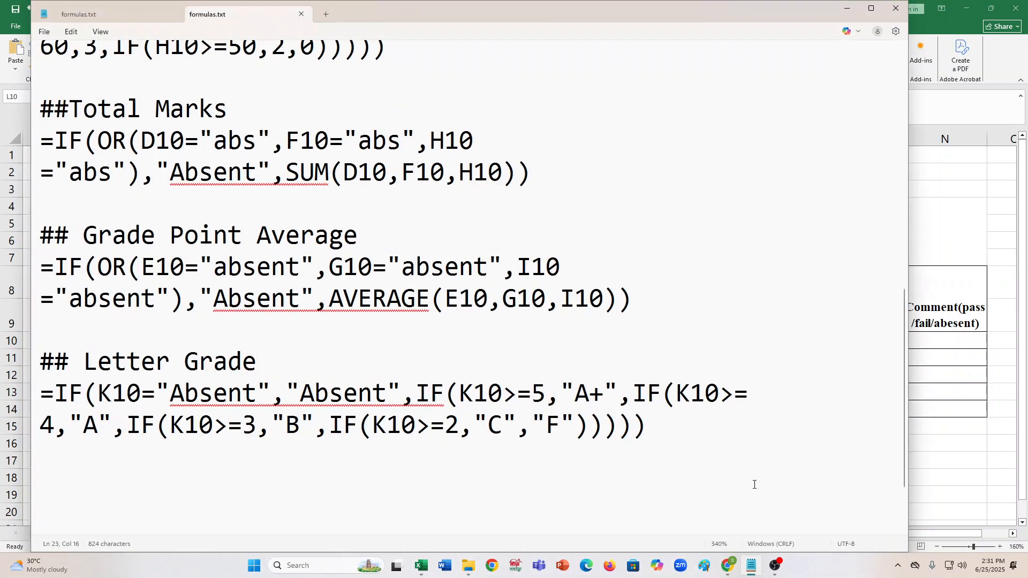
left_click(707, 458)
left_click(696, 434)
key("Return")
key("Return")
type("##postuion")
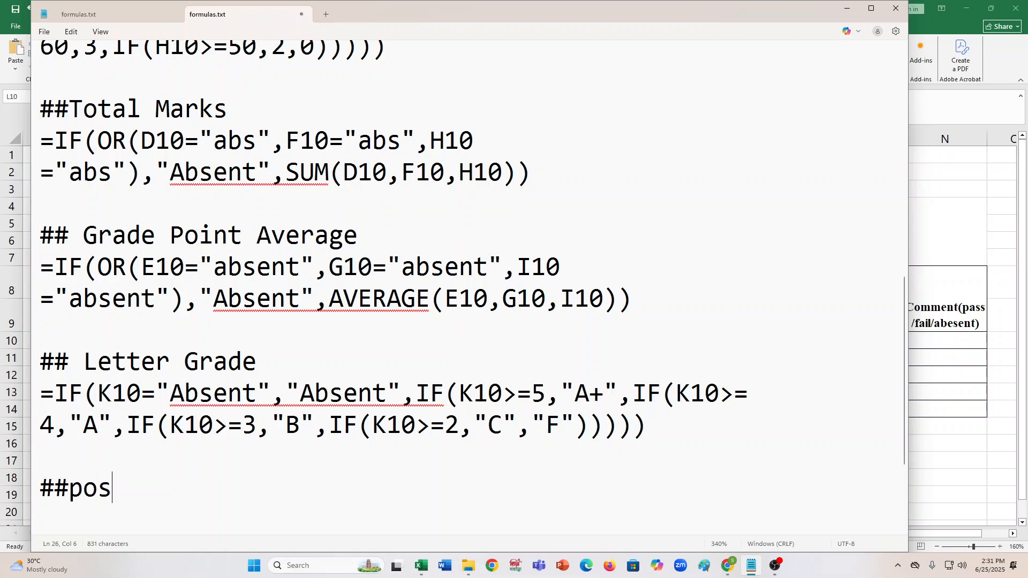
key("BackSpace")
key("BackSpace")
key("BackSpace")
key("BackSpace")
type("ition")
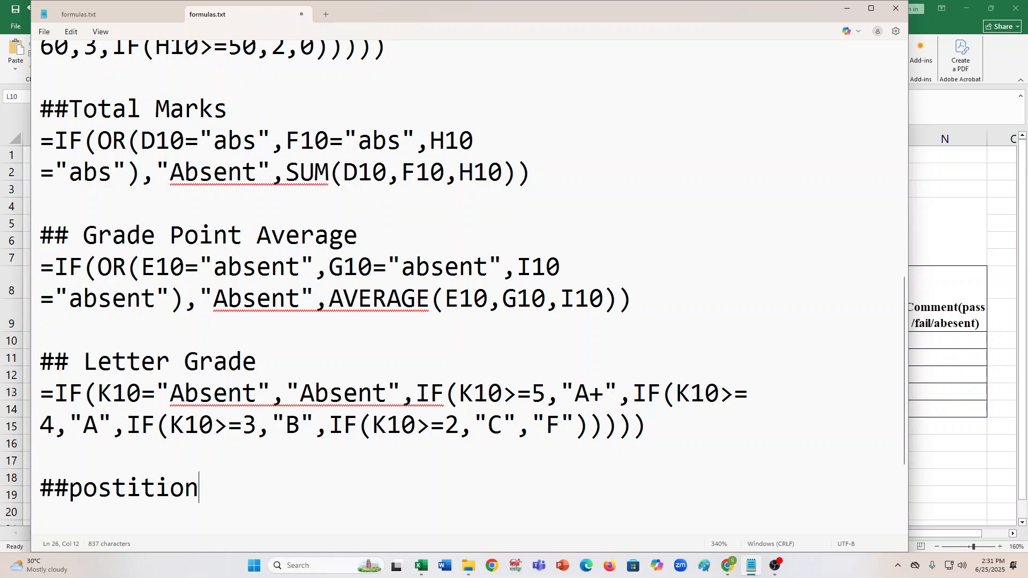
key("Return")
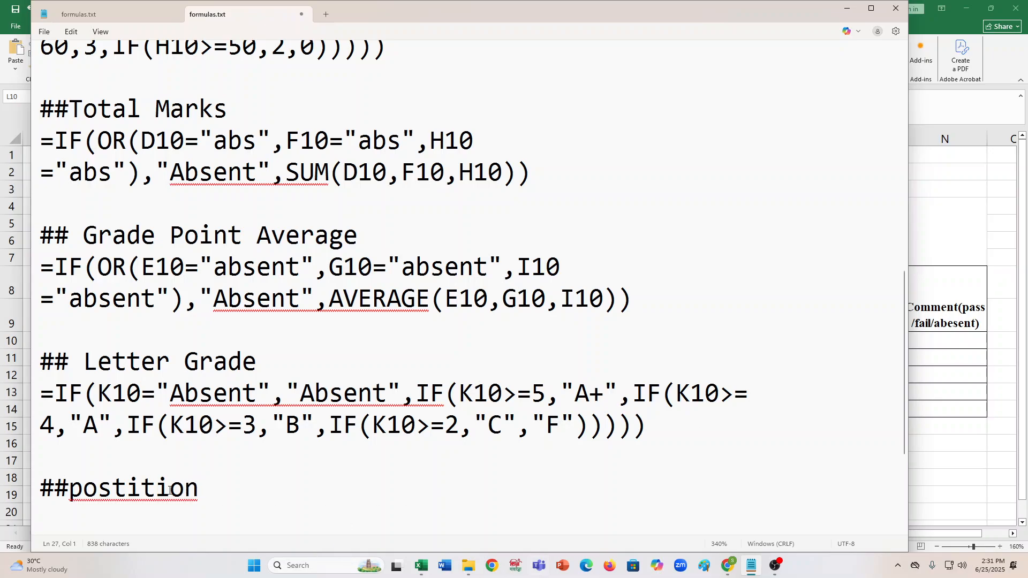
right_click(139, 490)
mouse_move(230, 239)
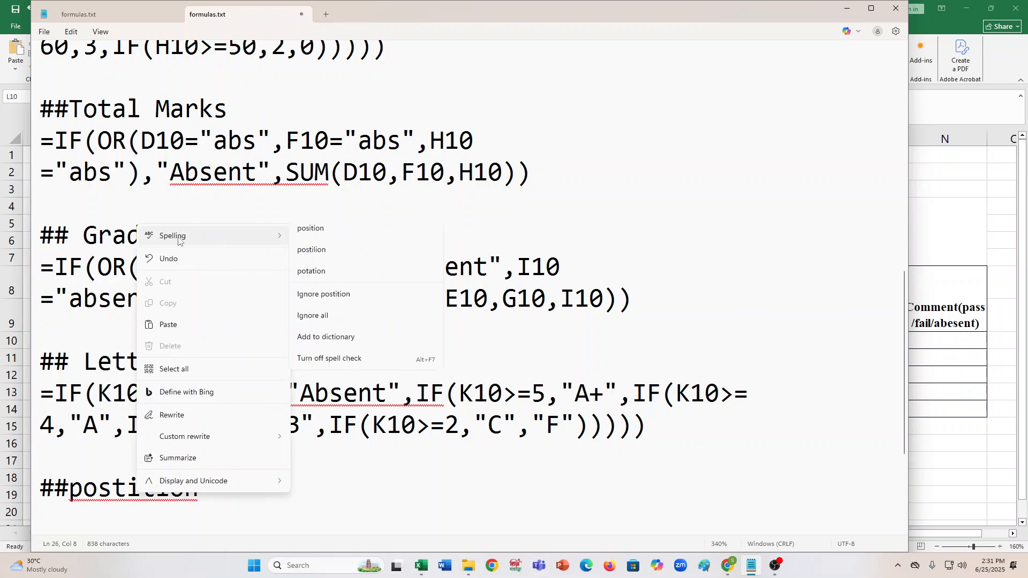
left_click(324, 234)
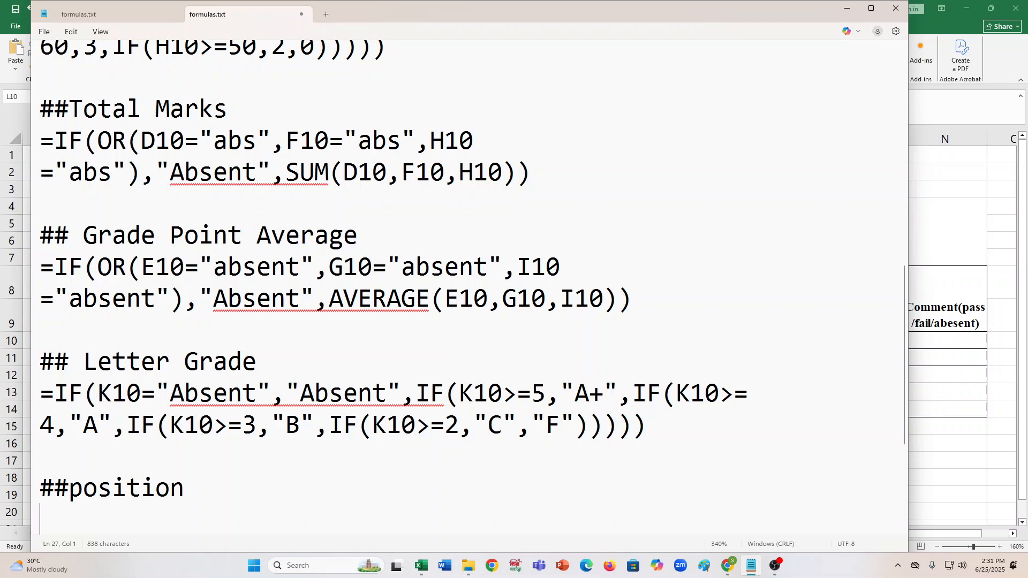
Copy the Position formula from M10 under the "##position" heading in Notepad and start a new "##" heading line below it
left_click(846, 8)
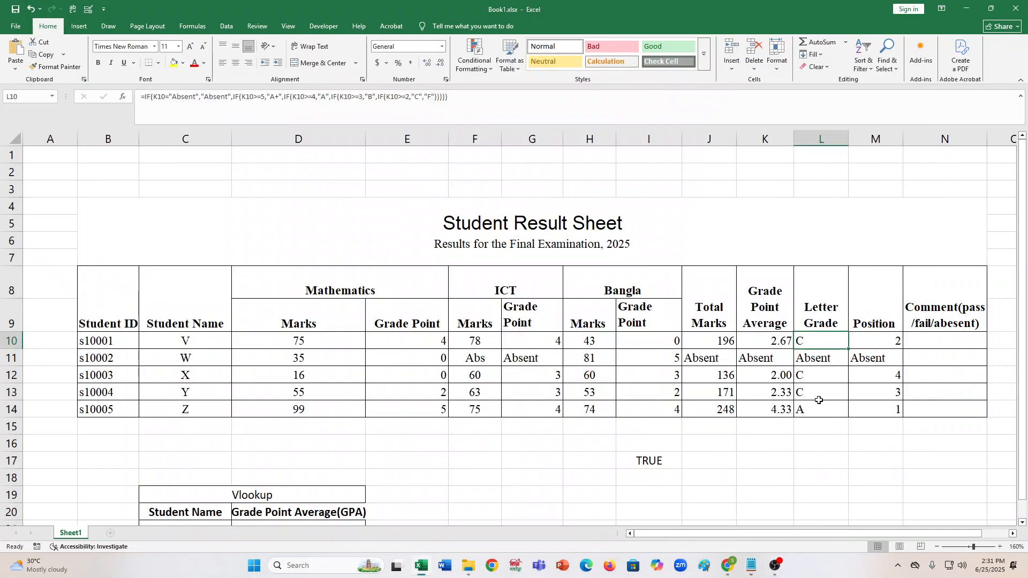
double_click(870, 341)
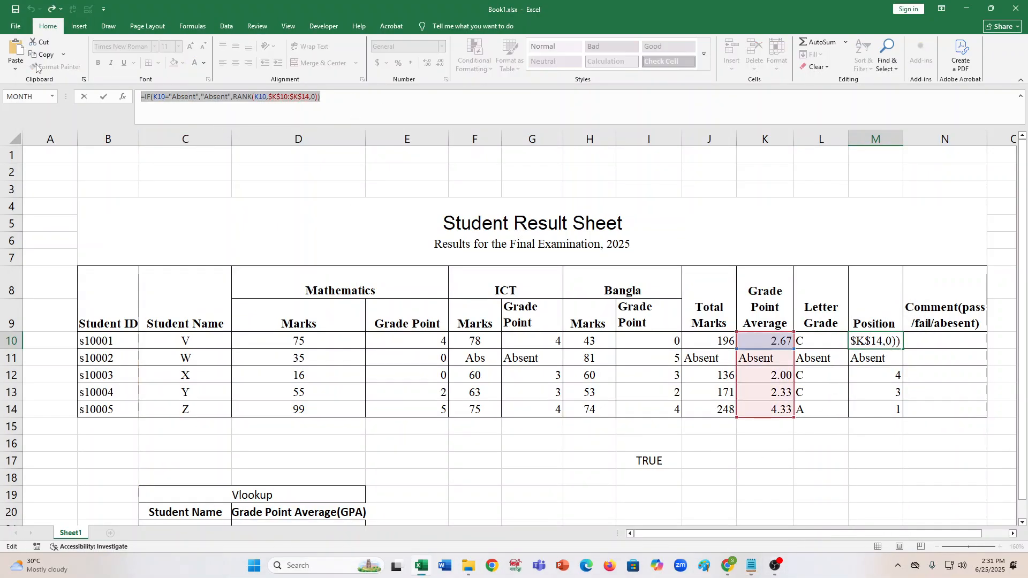
left_click(749, 567)
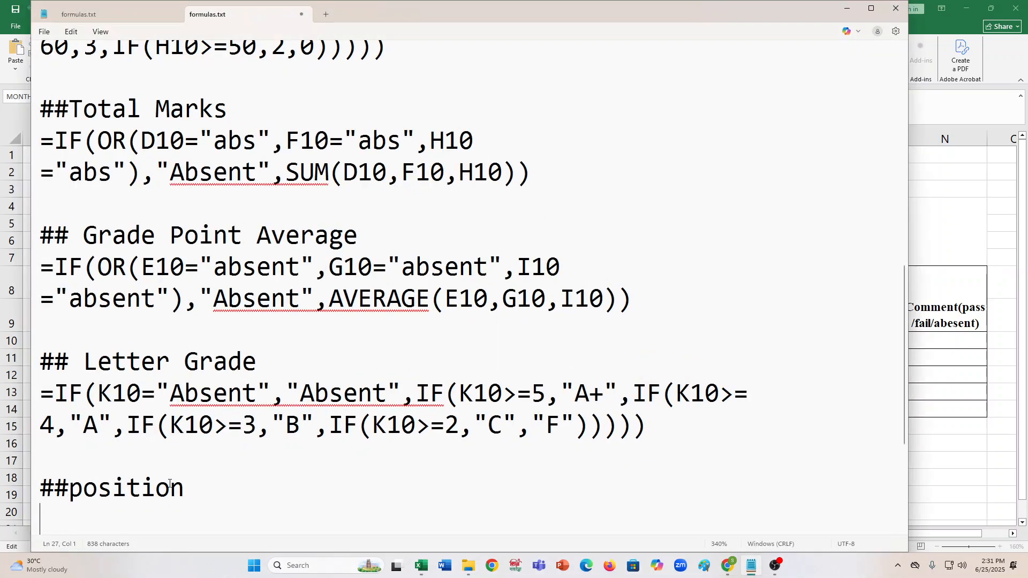
type("=IF(K10=\"Absent\",\"Absent\",RANK(K10,$K$10:$K$14,0))")
key("Return")
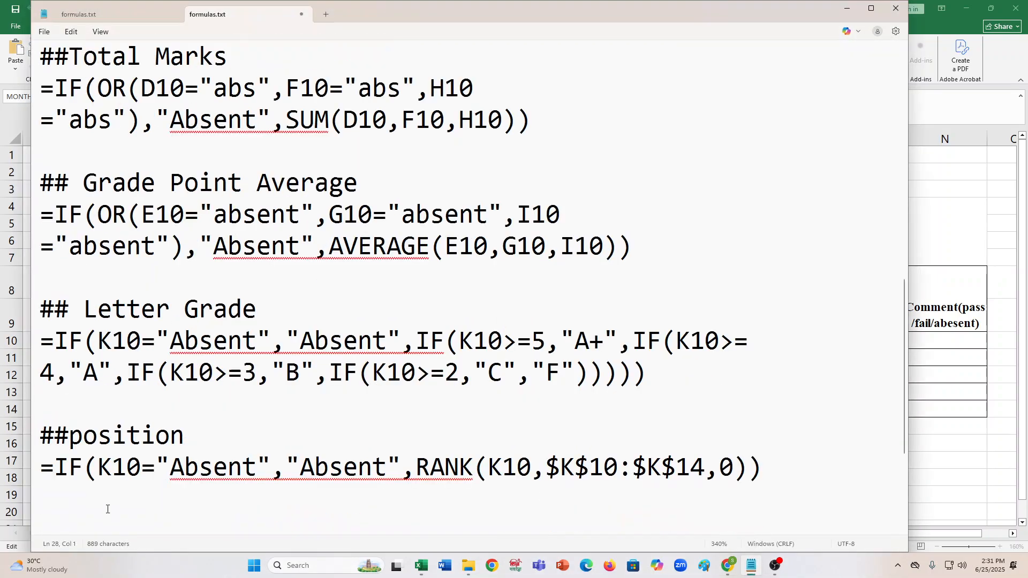
key("Return")
type("##")
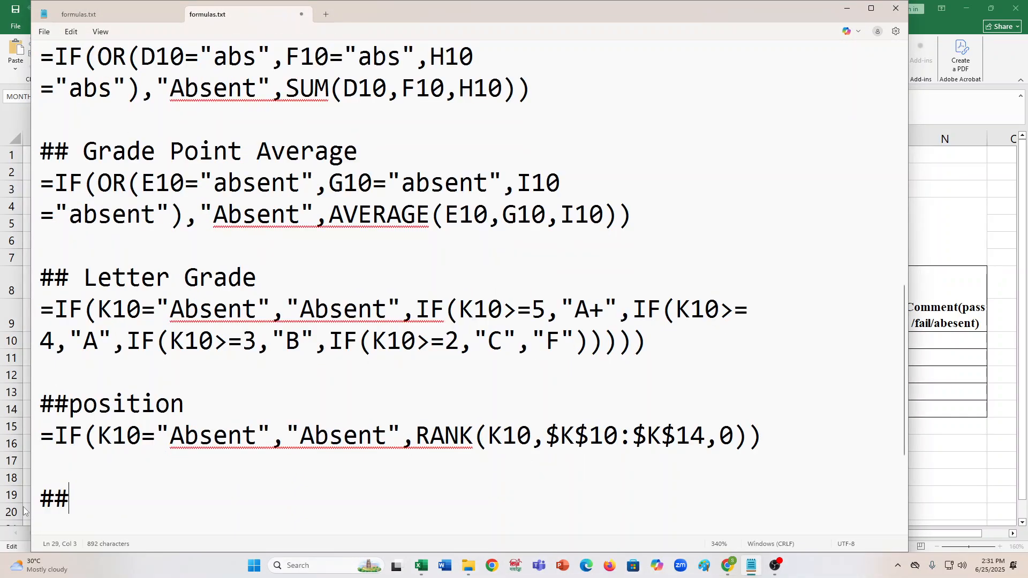
left_click(846, 8)
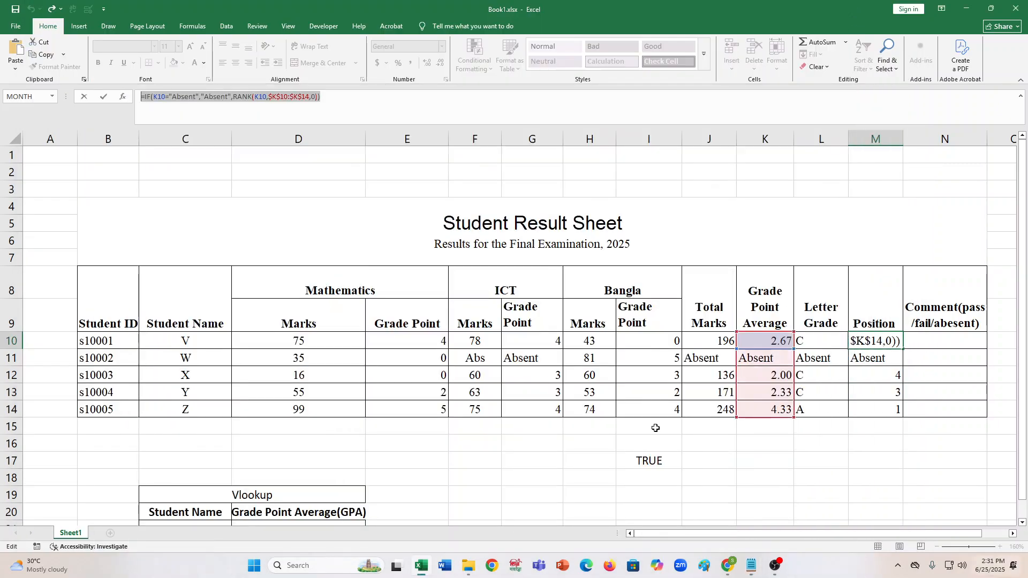
key("Escape")
key("Return")
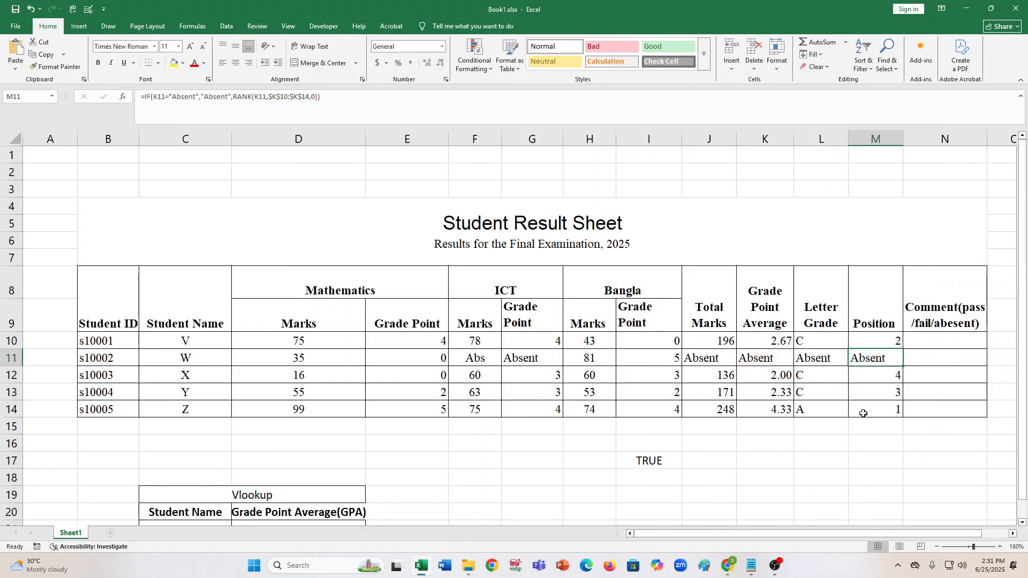
left_click(867, 341)
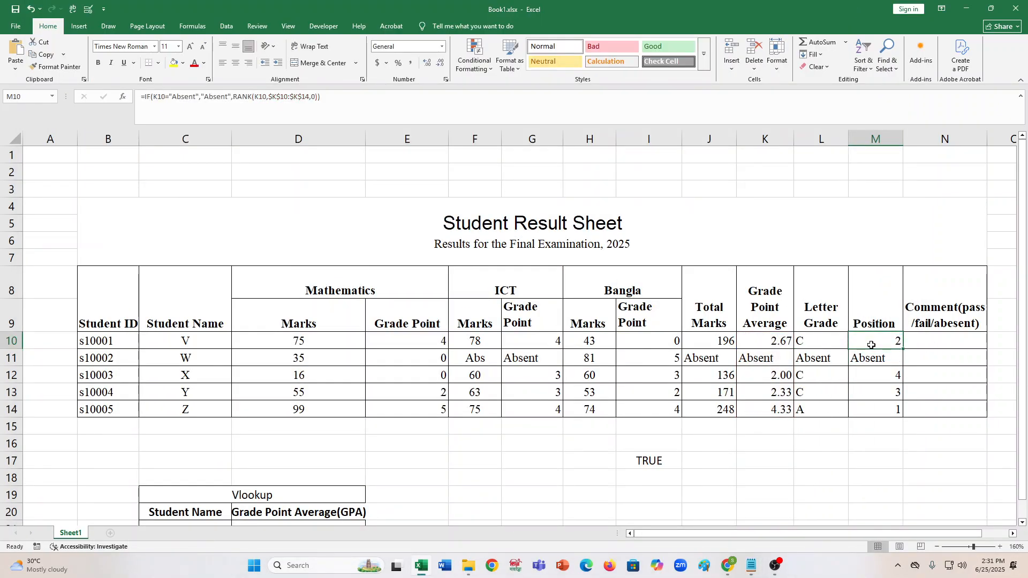
left_click(811, 340)
left_click(752, 566)
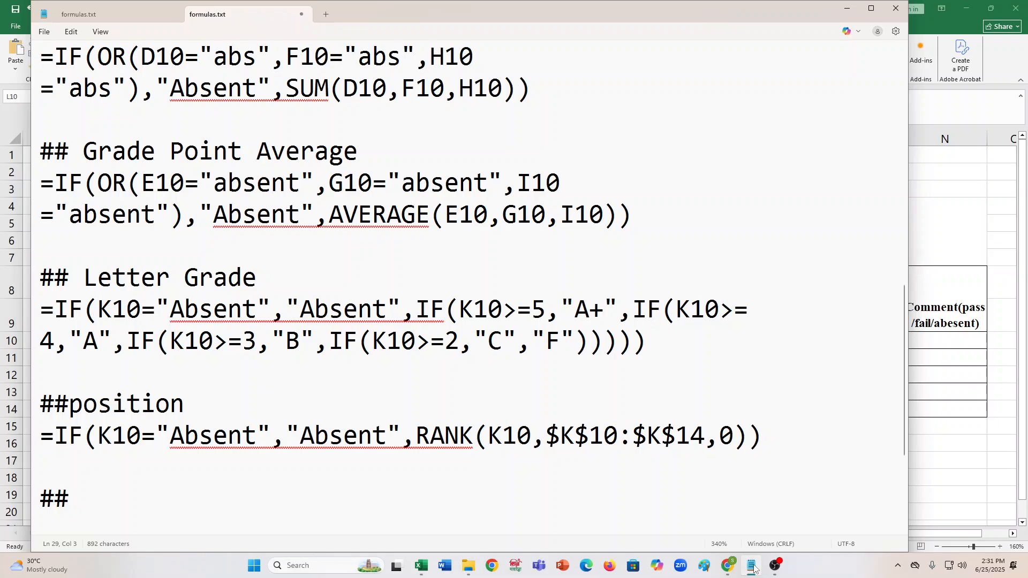
left_click(752, 566)
Start an IF formula in comment cell N10 of student s10001
left_click(925, 328)
left_click(925, 345)
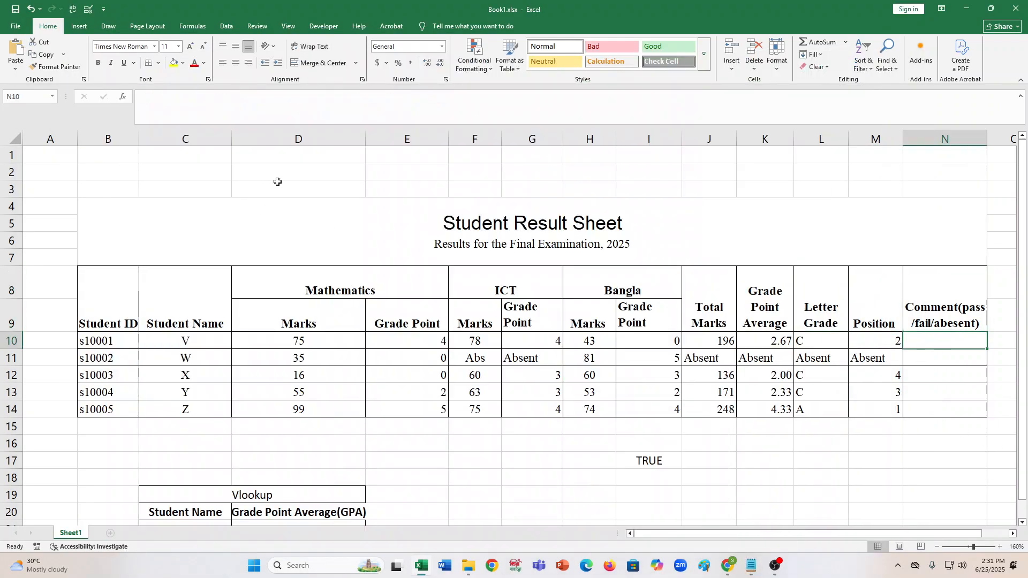
type("=")
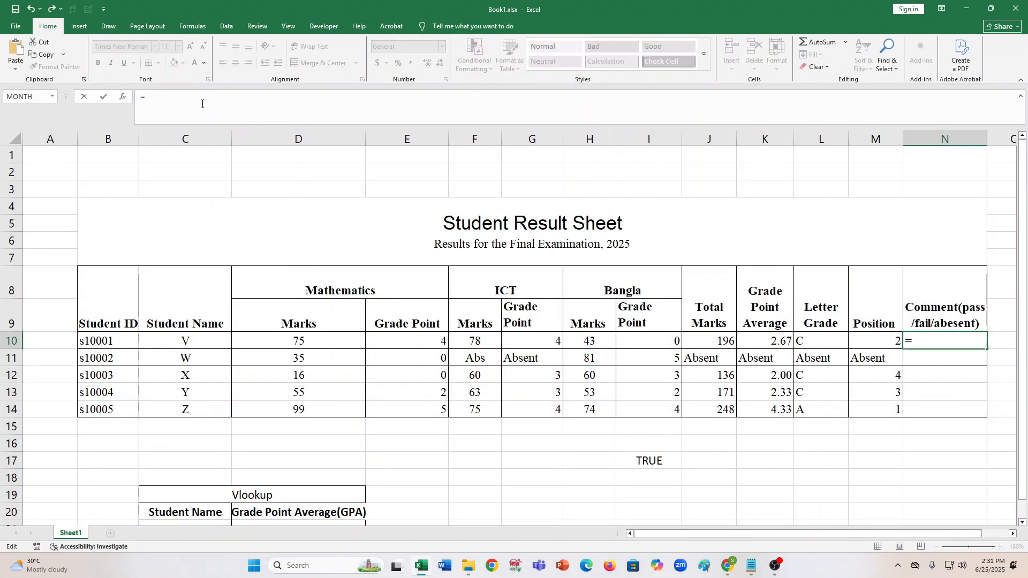
type("if(")
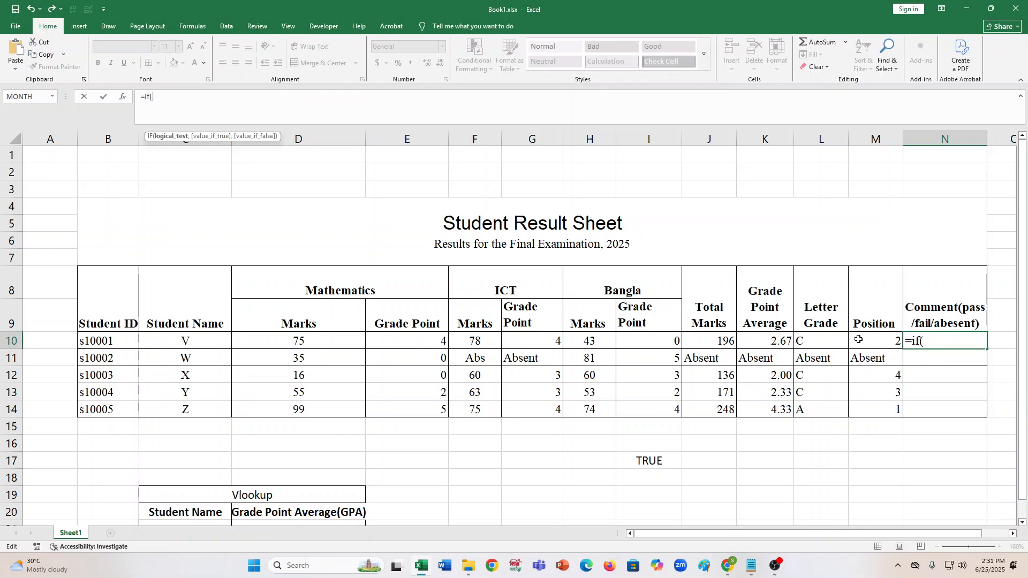
left_click(807, 345)
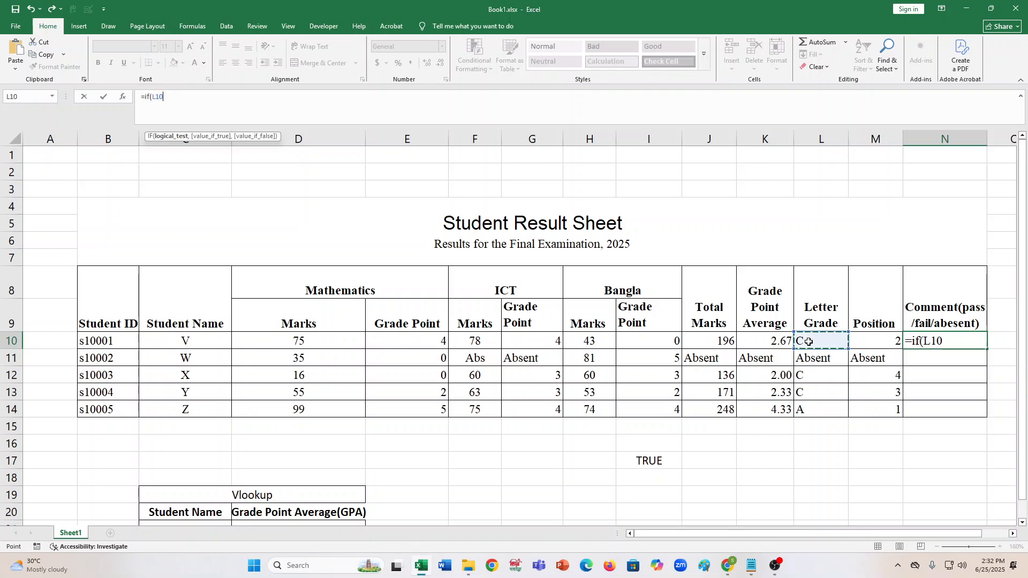
left_click(206, 102)
type("=")
type("\"")
type("A")
key("BackSpace")
key("BackSpace")
key("BackSpace")
key("BackSpace")
key("BackSpace")
key("BackSpace")
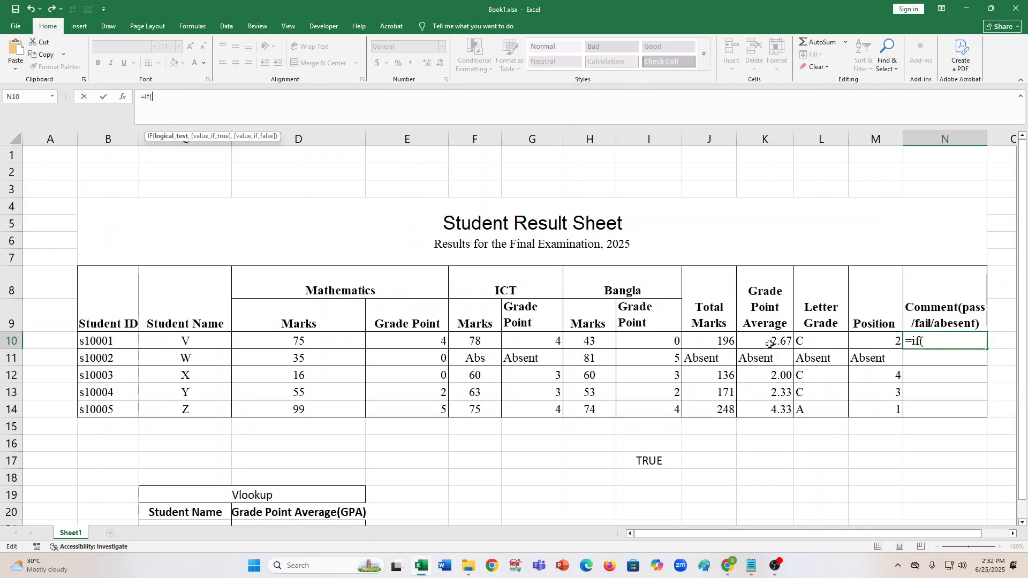
left_click(831, 338)
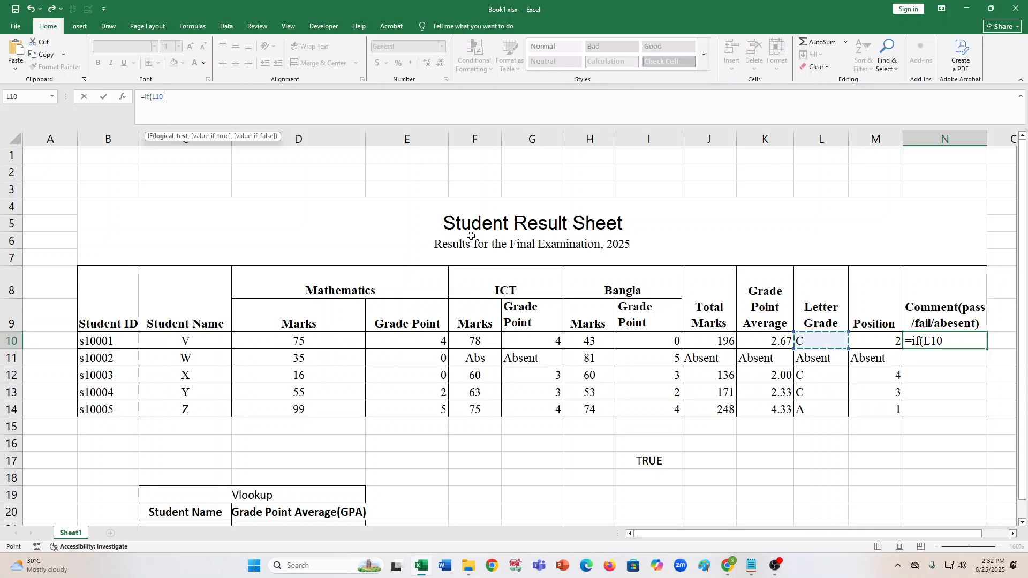
left_click(203, 104)
type("=")
type("\"ab")
key("BackSpace")
key("BackSpace")
key("BackSpace")
key("BackSpace")
key("BackSpace")
key("BackSpace")
key("BackSpace")
key("BackSpace")
key("BackSpace")
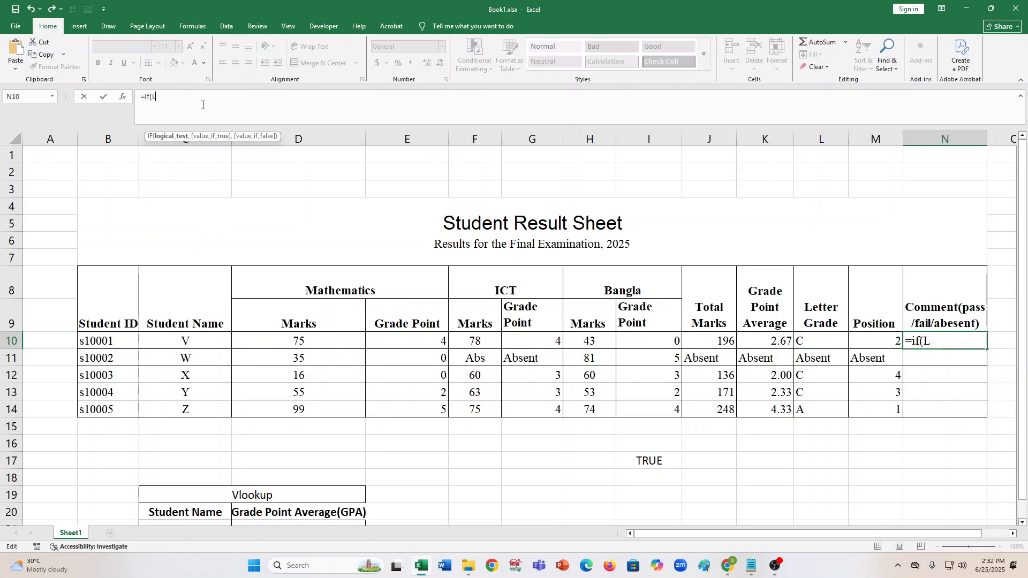
key("BackSpace")
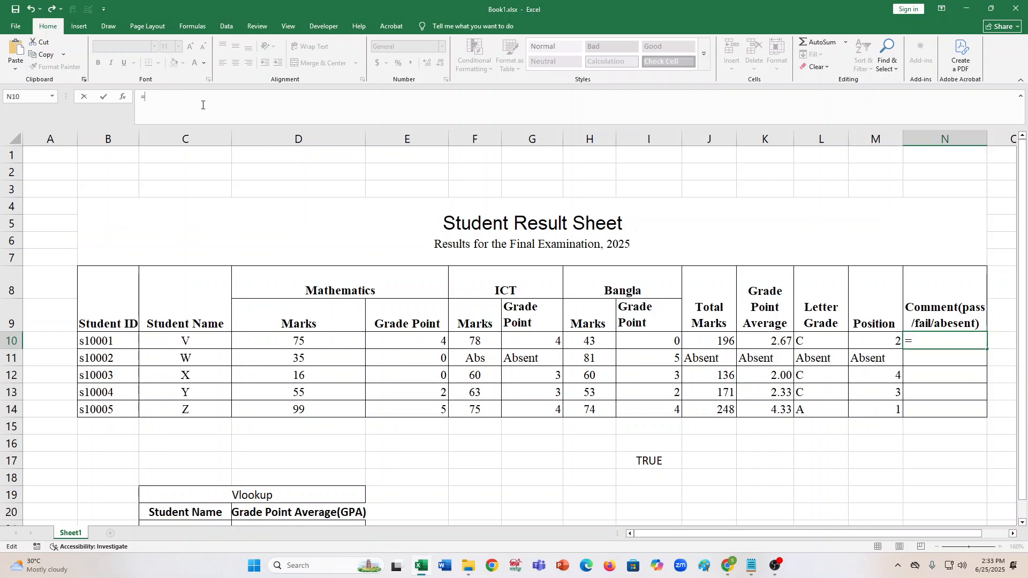
type("i")
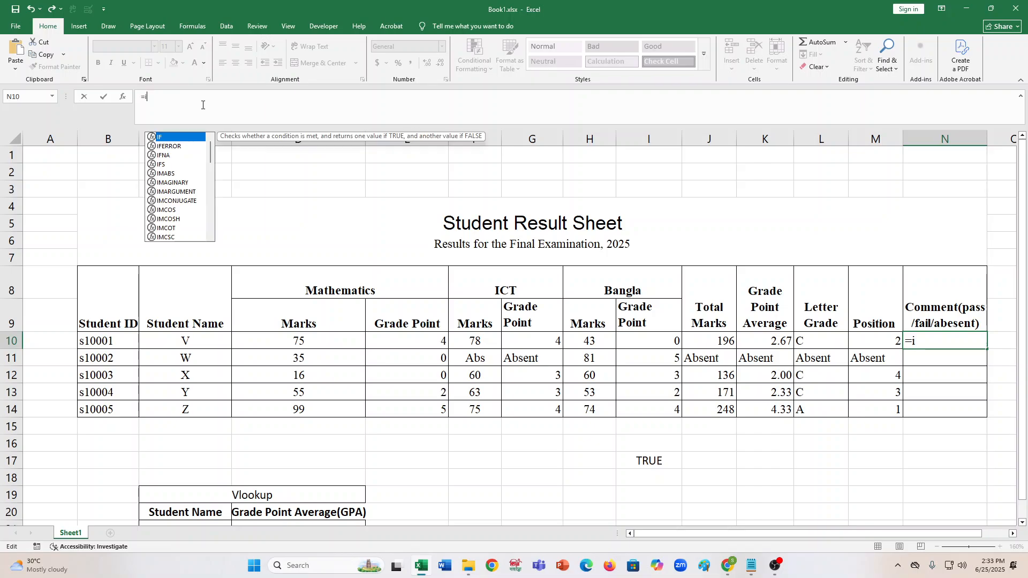
type("f(")
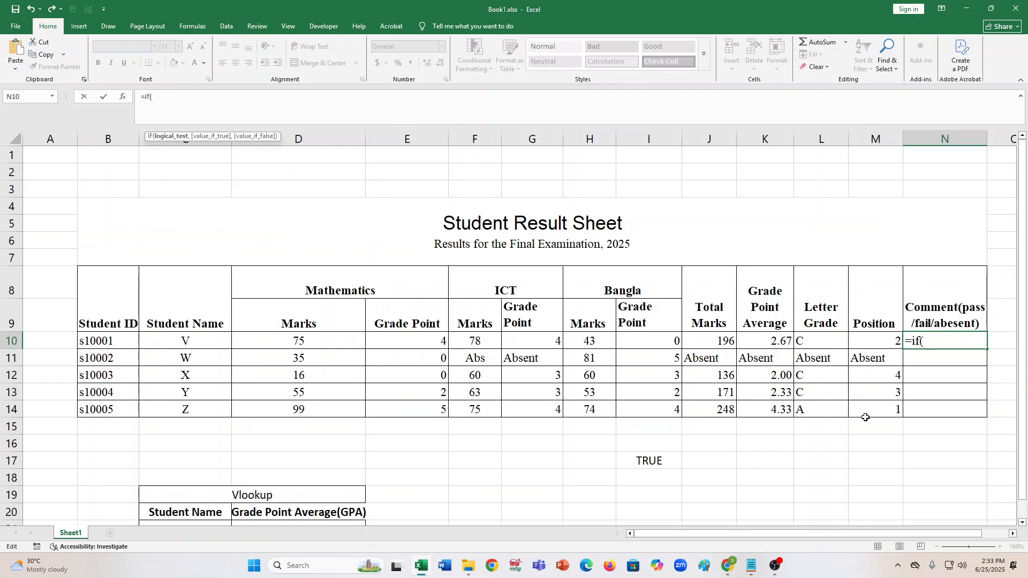
left_click(895, 340)
left_click(820, 341)
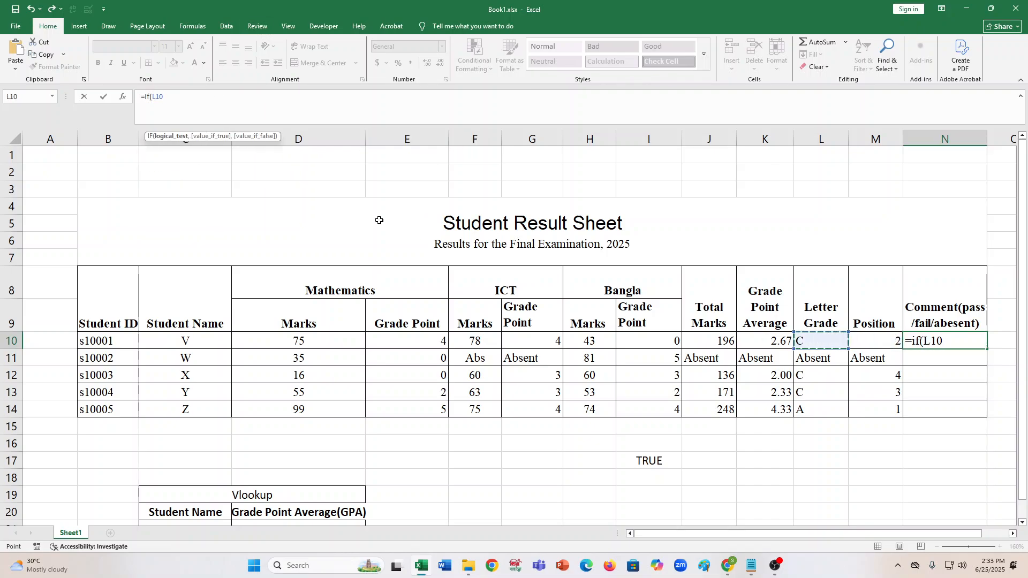
type("=\"Abse")
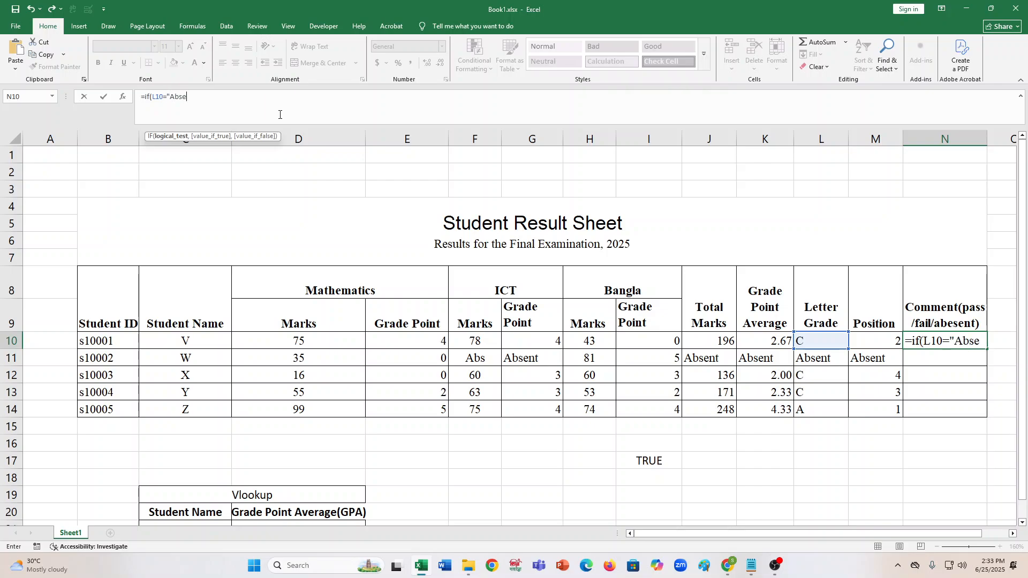
key("BackSpace")
key("BackSpace")
key("BackSpace")
key("BackSpace")
key("BackSpace")
key("BackSpace")
key("BackSpace")
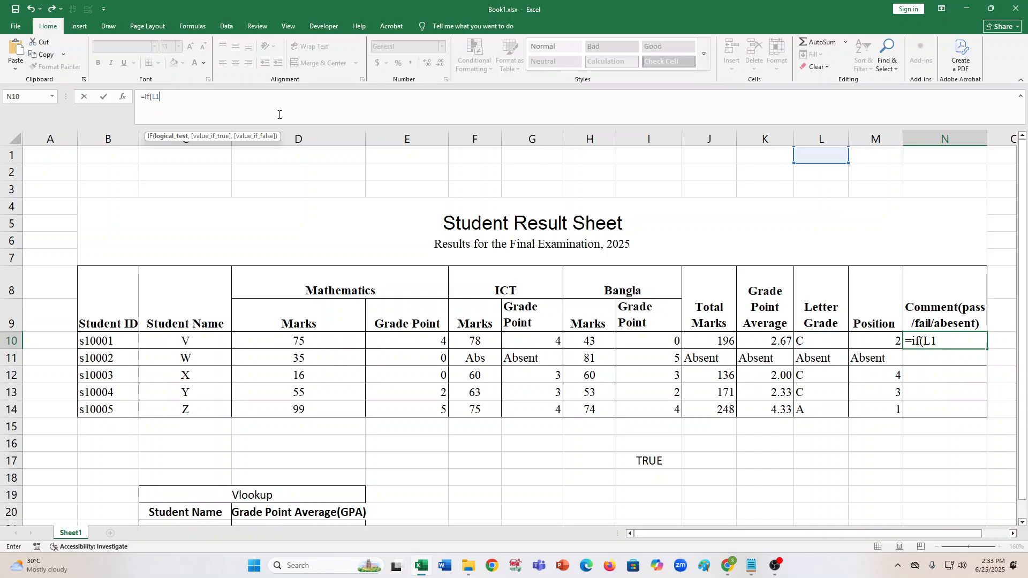
key("BackSpace")
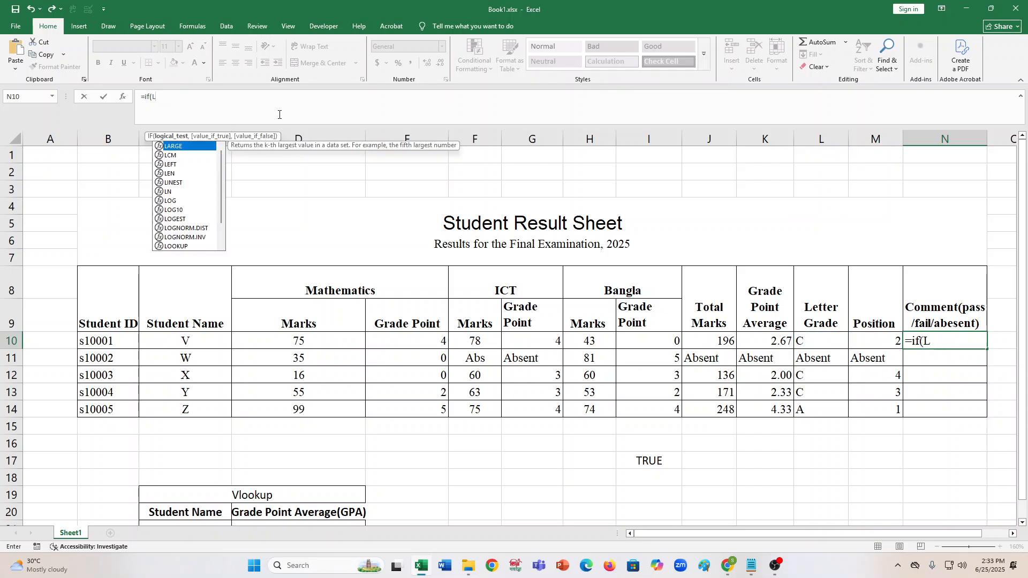
key("BackSpace")
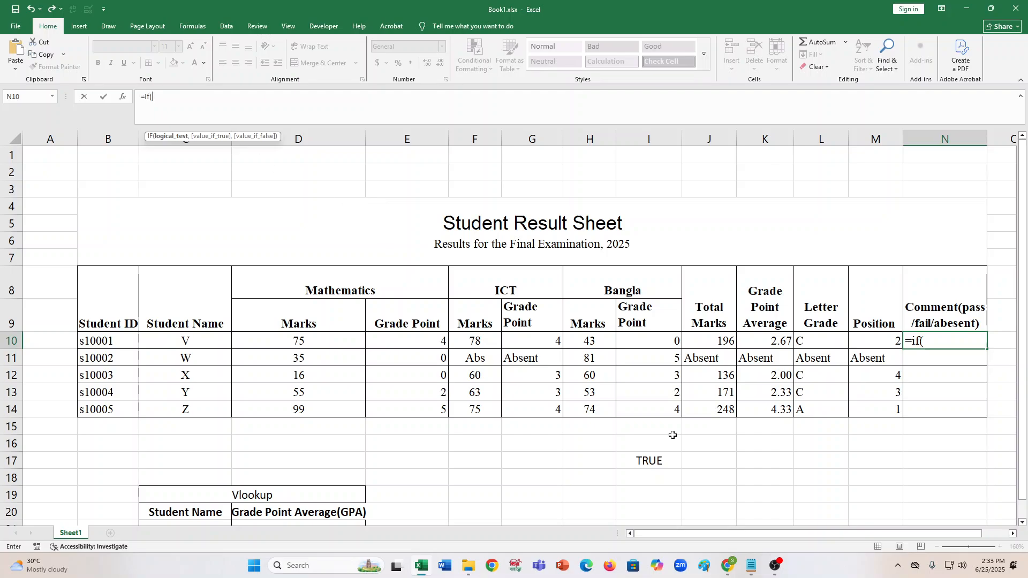
Make the N10 comment formula return "Absent" when K10="Absent", and open a nested IF for the other case
left_click(764, 342)
left_click(180, 100)
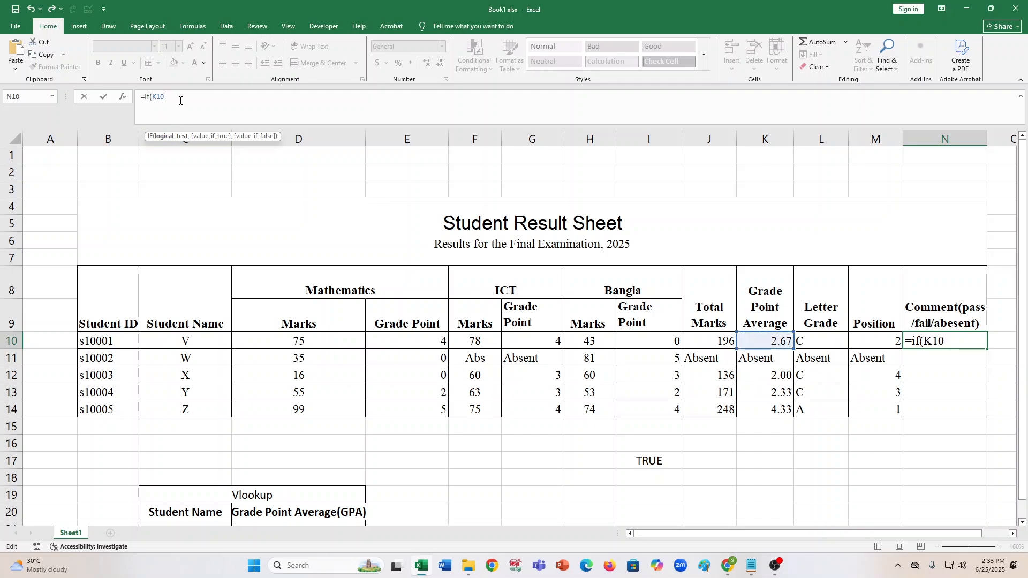
type("=\"A")
type("bsent\",\"")
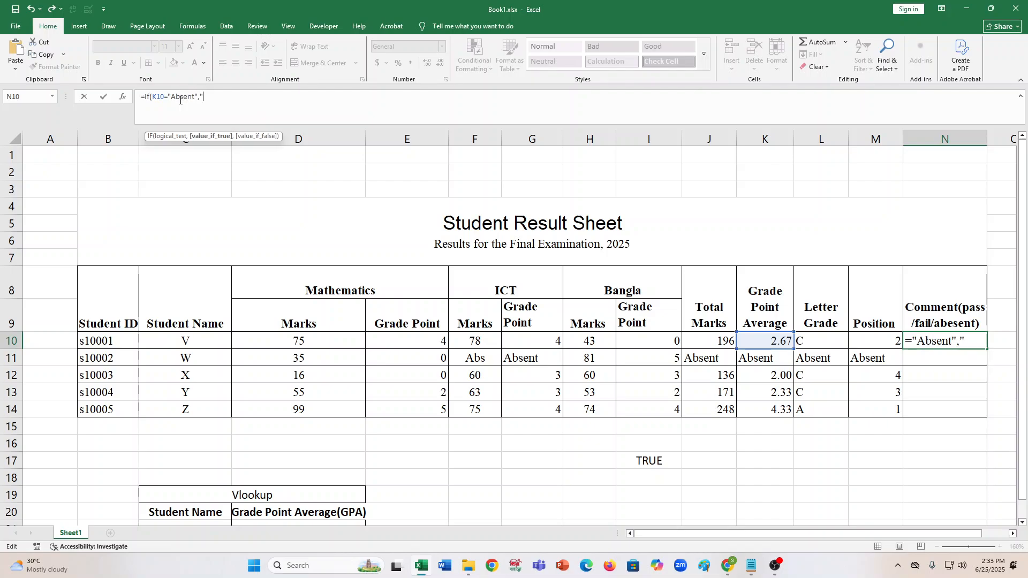
type("Absent\",")
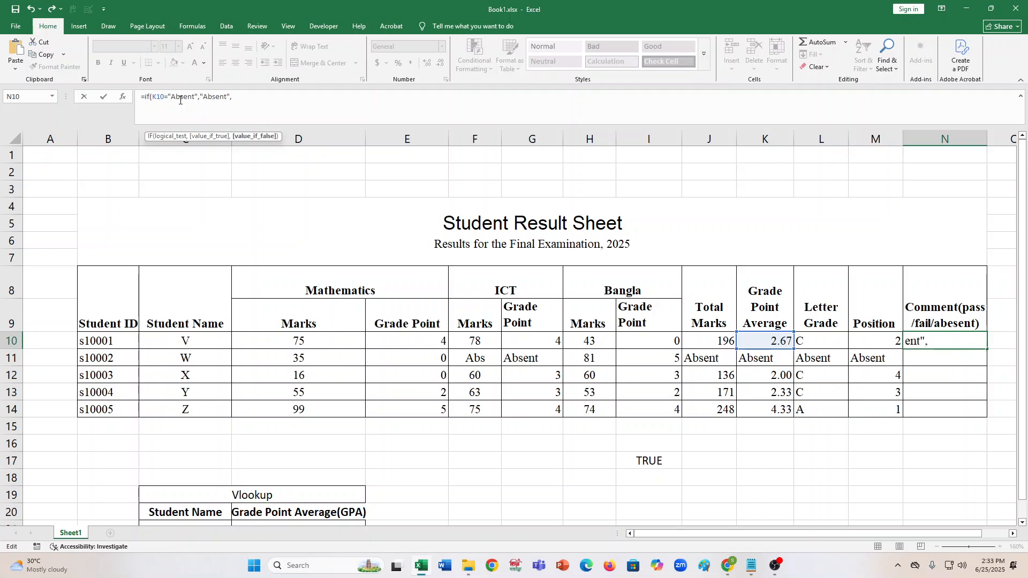
type("if")
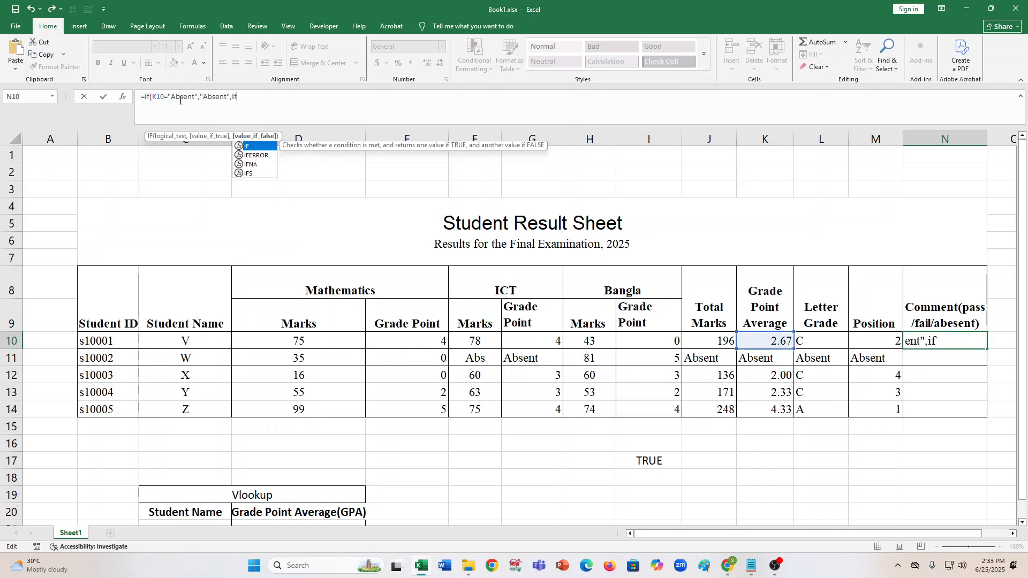
type("(")
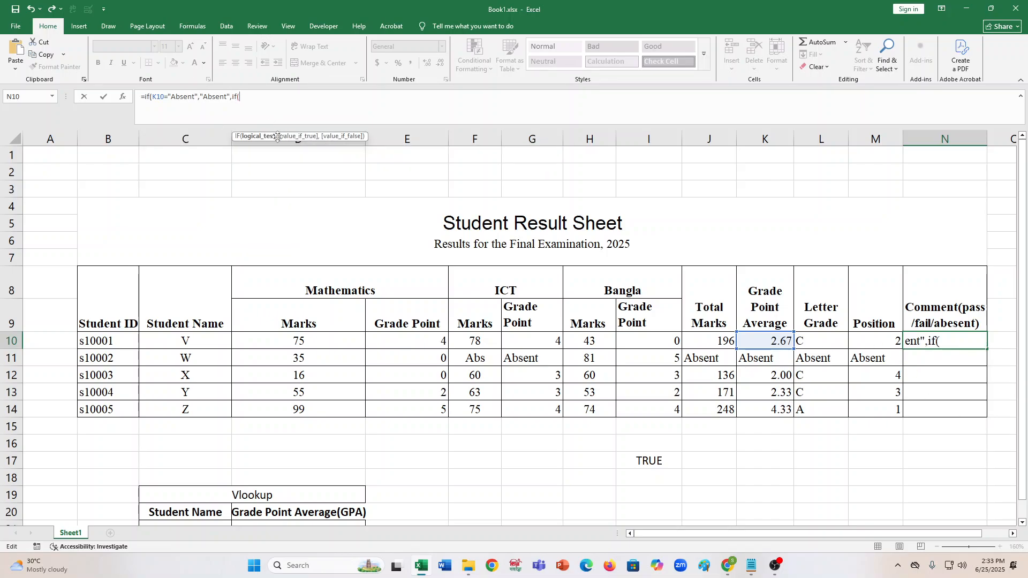
Finish the nested IF in N10 with K10>=2 giving "Pass", otherwise "Fail", and fill the formula down to N14
left_click(768, 343)
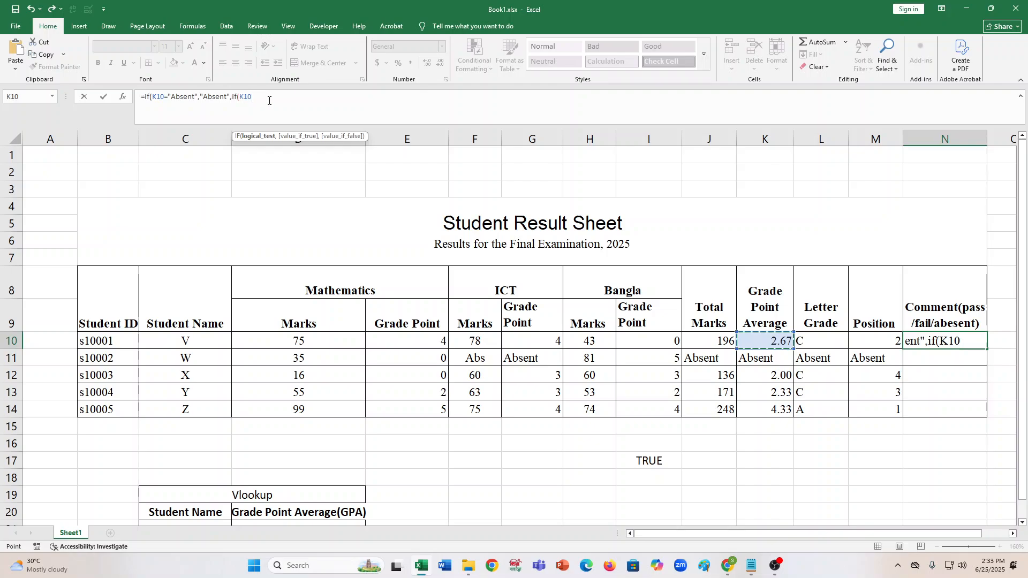
type(">=2,")
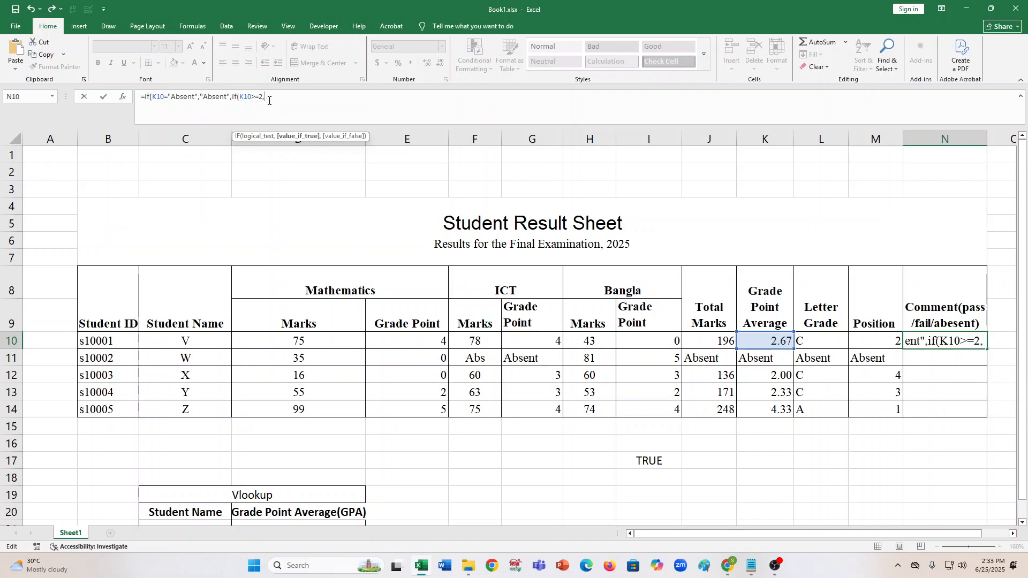
type("\"A")
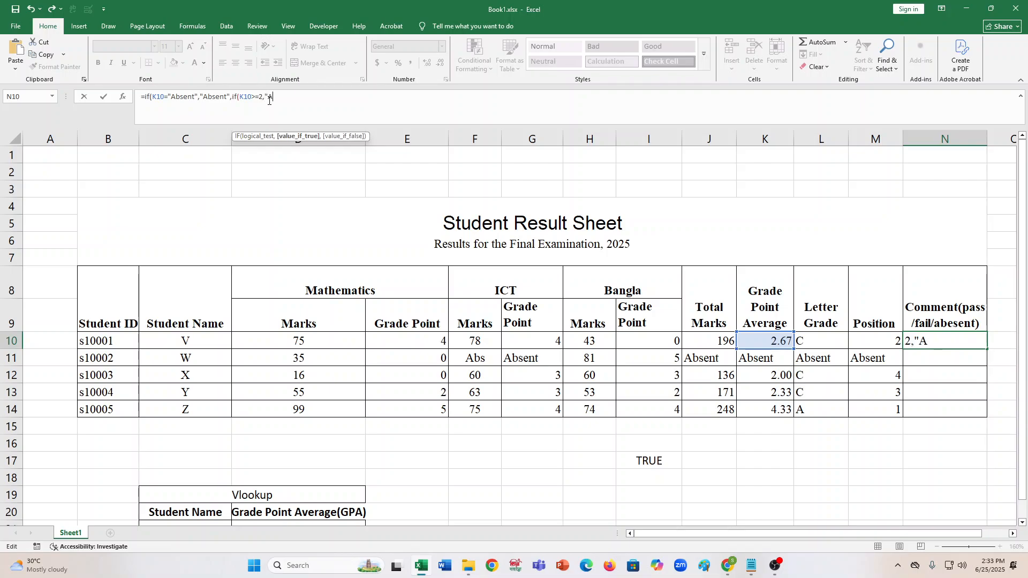
key("BackSpace")
type("Pass\",")
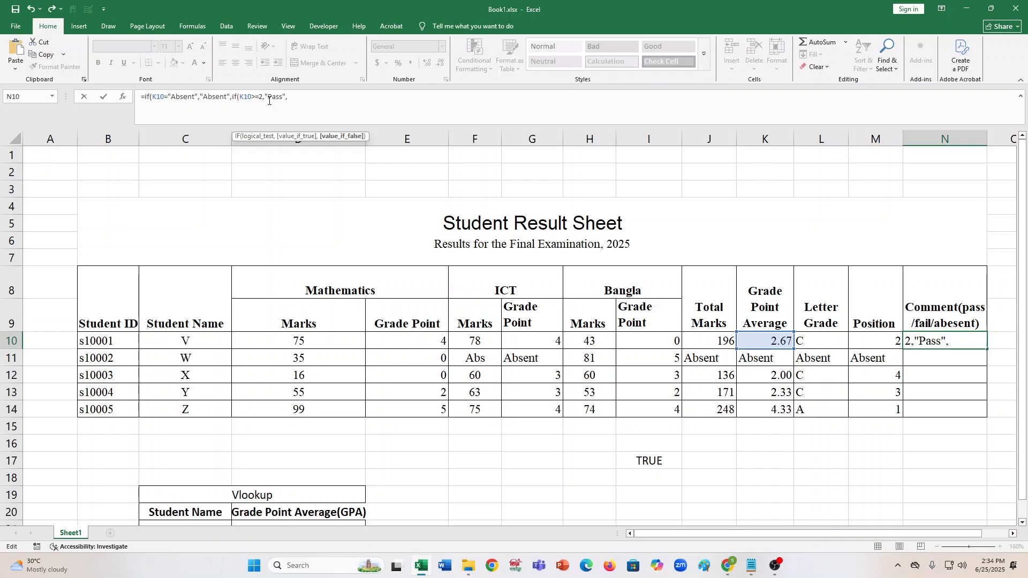
type("\"Fail\"))")
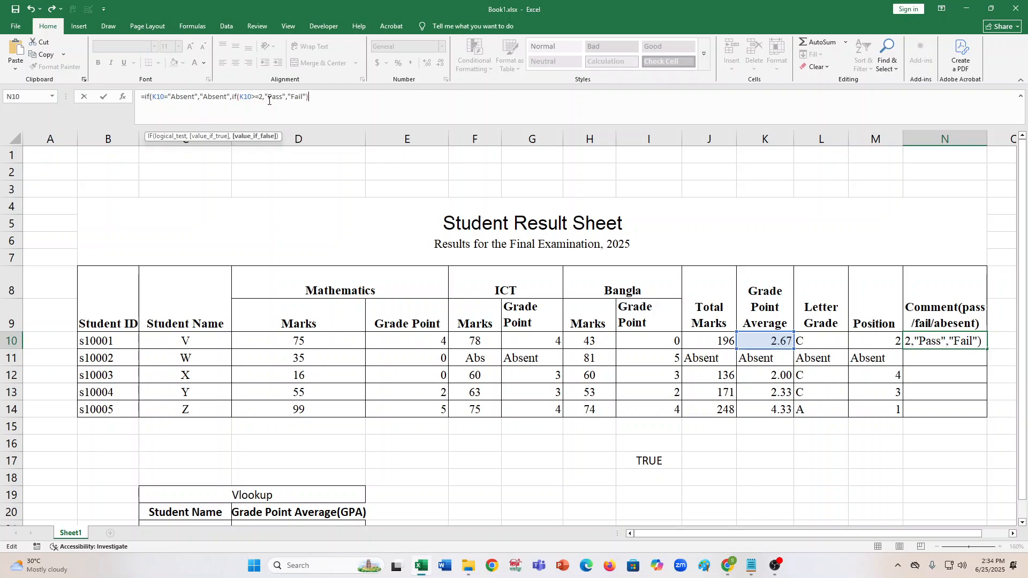
key("Return")
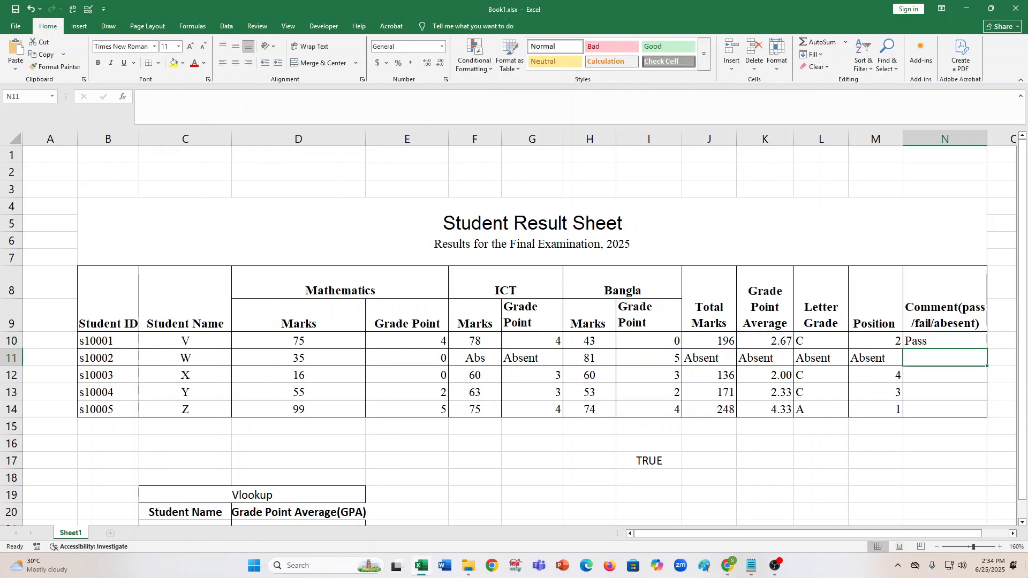
left_click(948, 342)
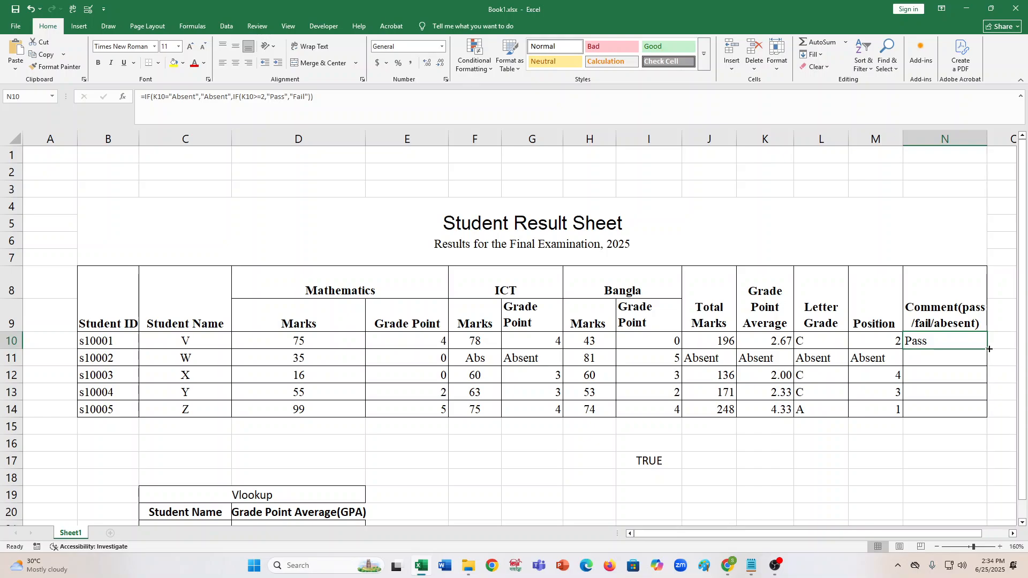
left_click_drag(987, 351, 979, 423)
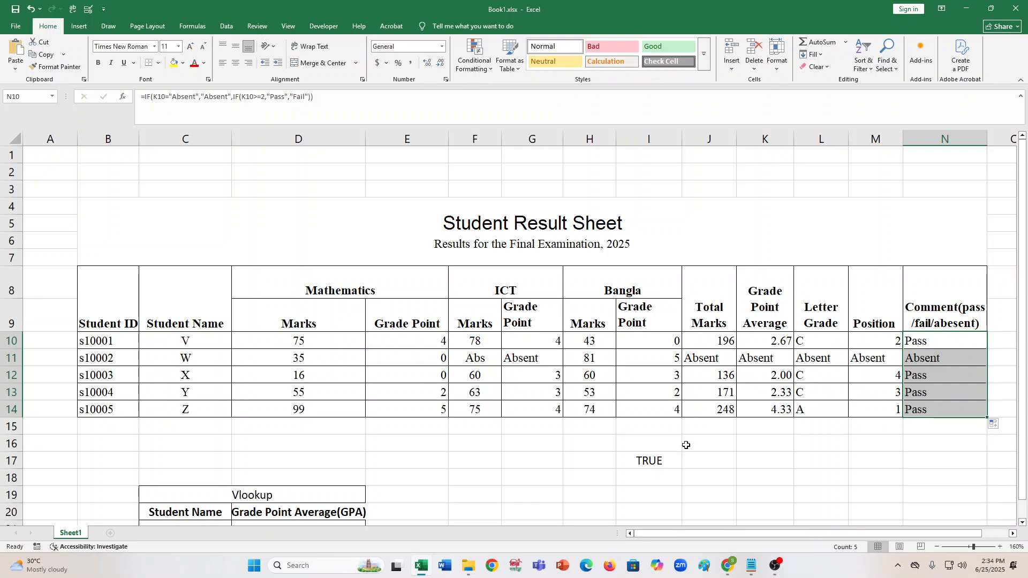
Set the ICT marks of student s10003 in F12 to 14
left_click(485, 375)
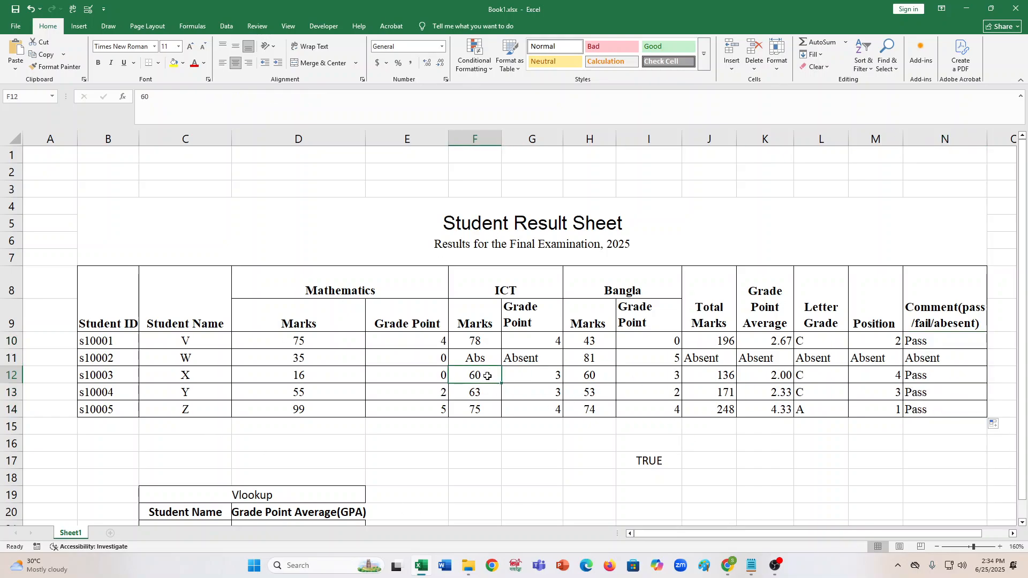
type("14")
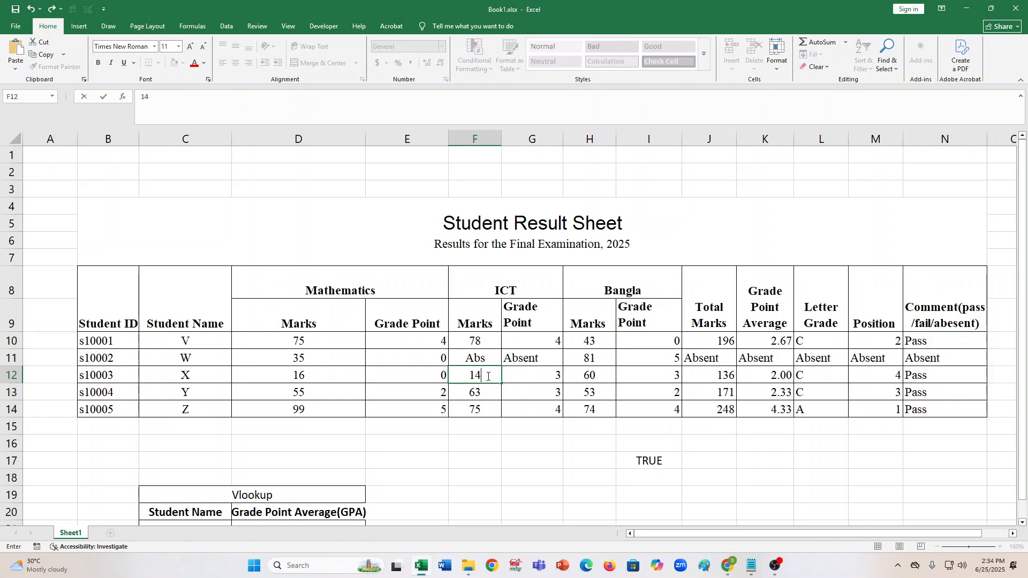
left_click(466, 406)
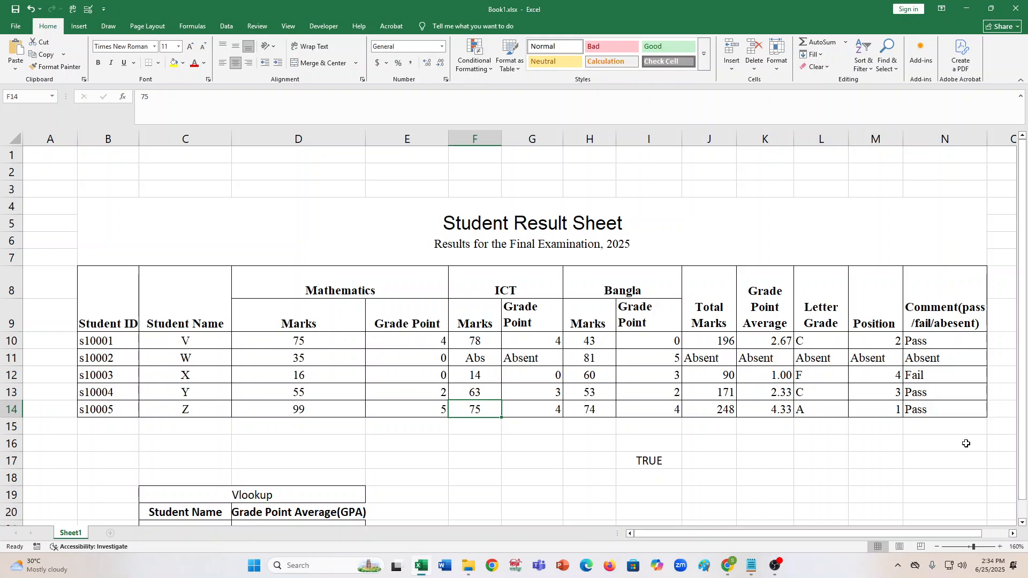
Copy the header text "Comment(pass/fail/abesent)" from N8 after the last "##" in the Notepad formulas file and start a new line below
left_click(915, 339)
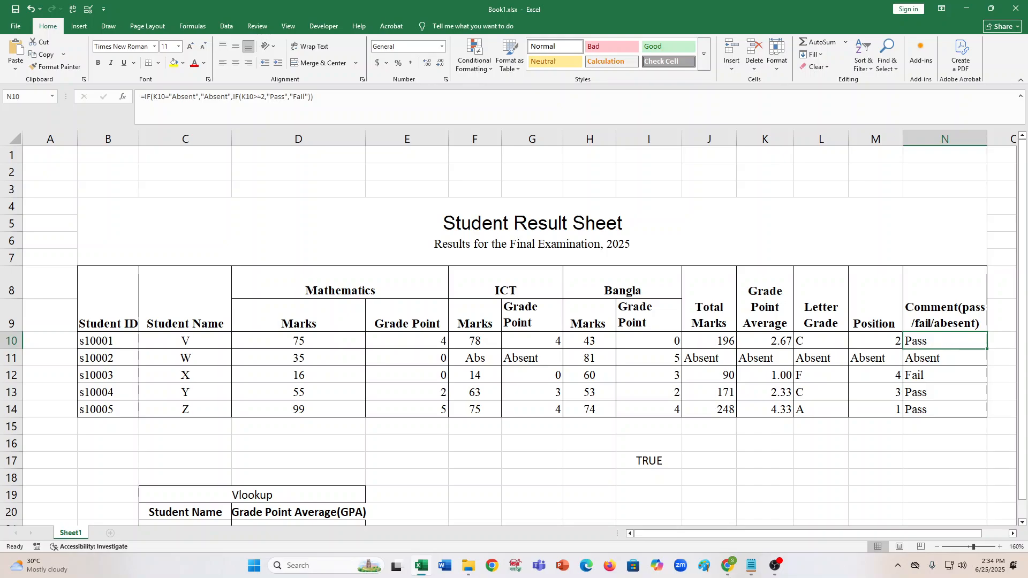
left_click(749, 567)
left_click(749, 568)
double_click(982, 321)
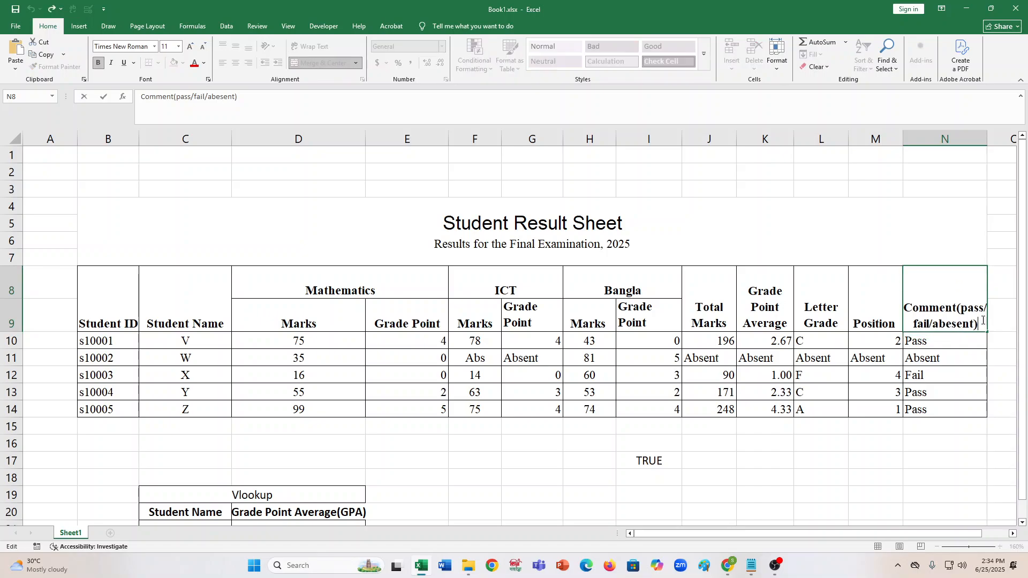
left_click_drag(983, 320, 903, 312)
key("ctrl+c")
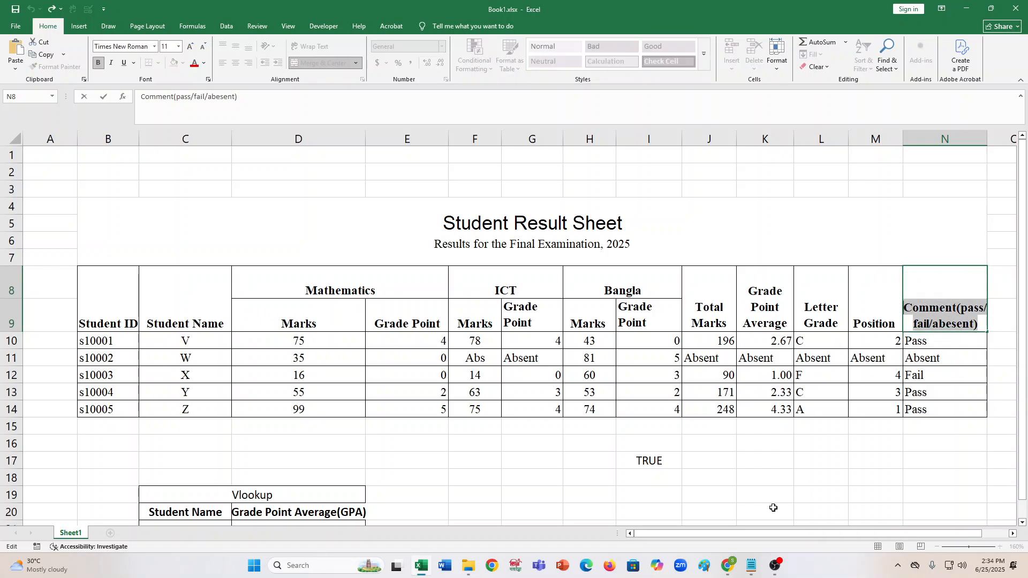
left_click(751, 566)
key("ctrl+v")
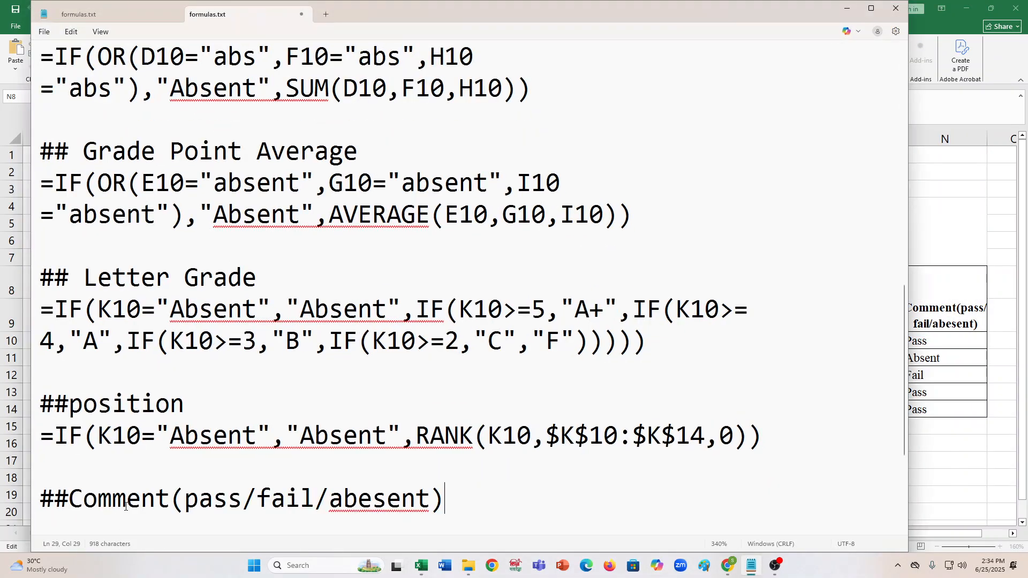
key("Return")
left_click(847, 9)
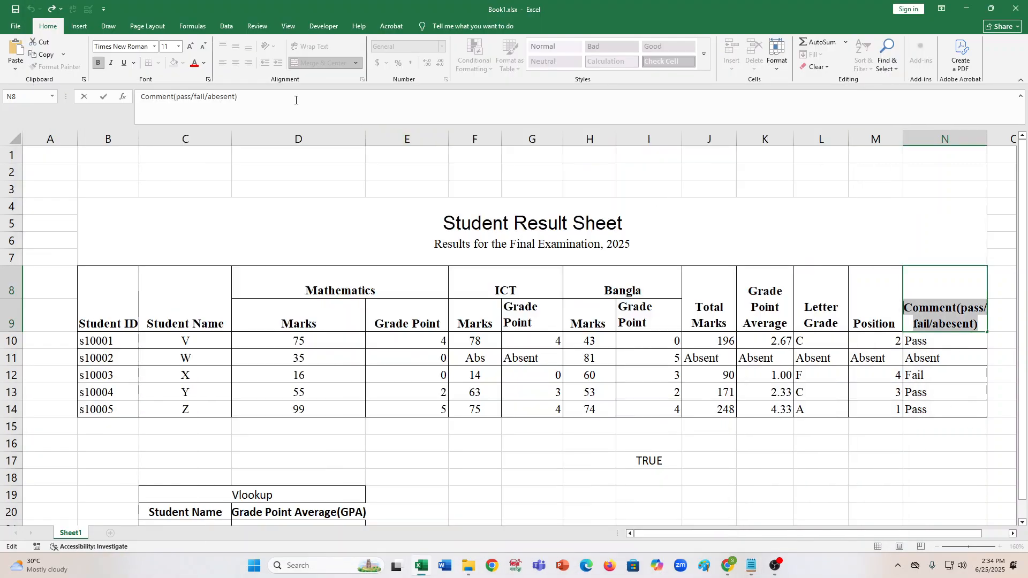
key("Return")
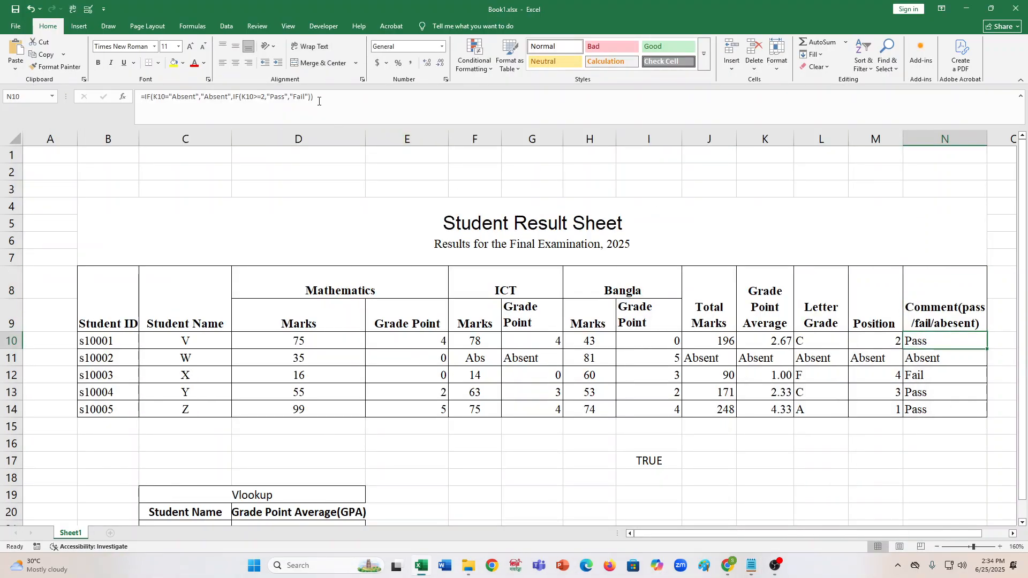
Copy the comment formula from N10 under the "##Comment(pass/fail/abesent)" heading in Notepad, add a new line, and return to the Excel sheet
triple_click(319, 101)
key("ctrl+c")
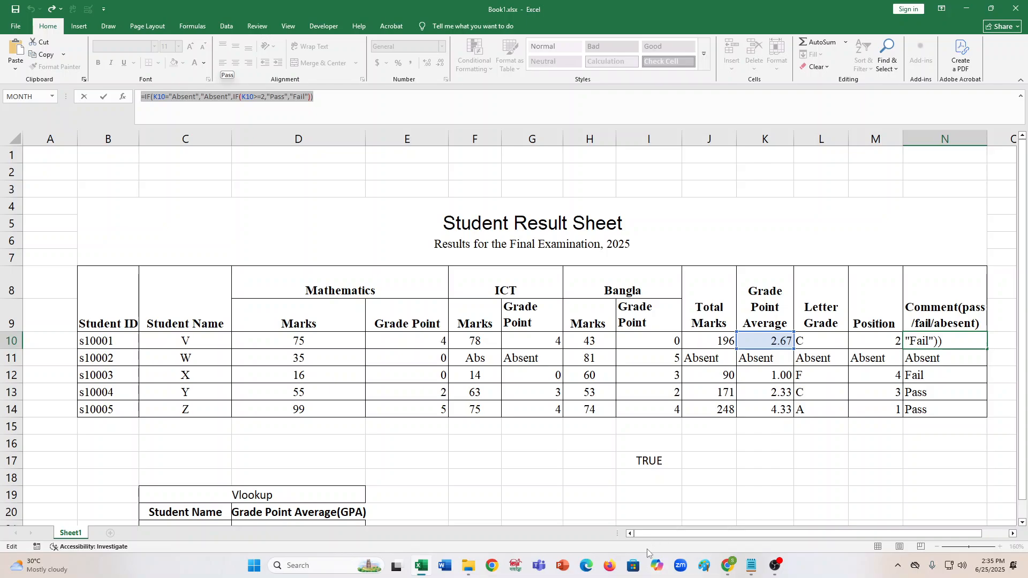
left_click(751, 566)
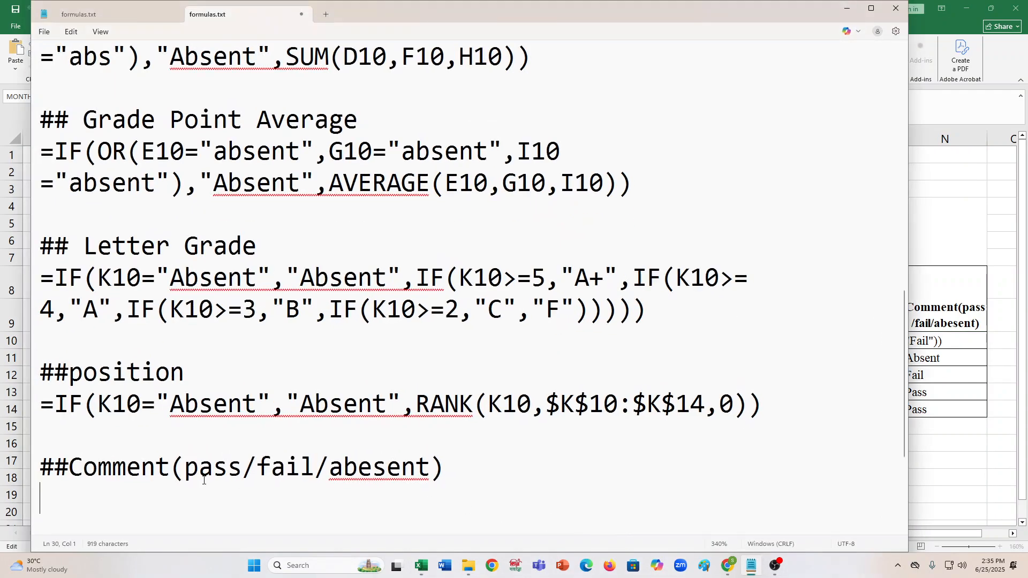
key("ctrl+v")
key("Return")
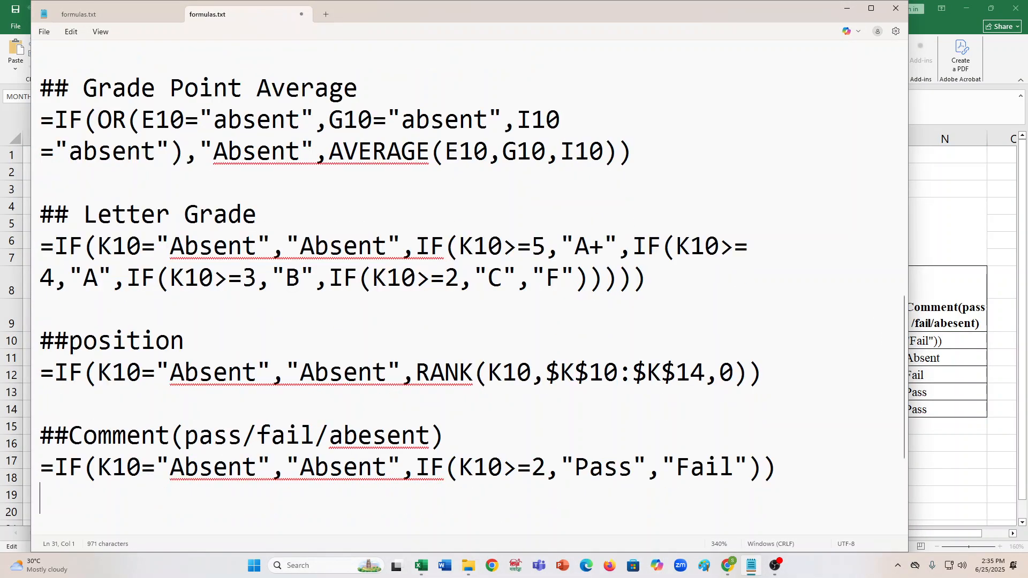
left_click(846, 8)
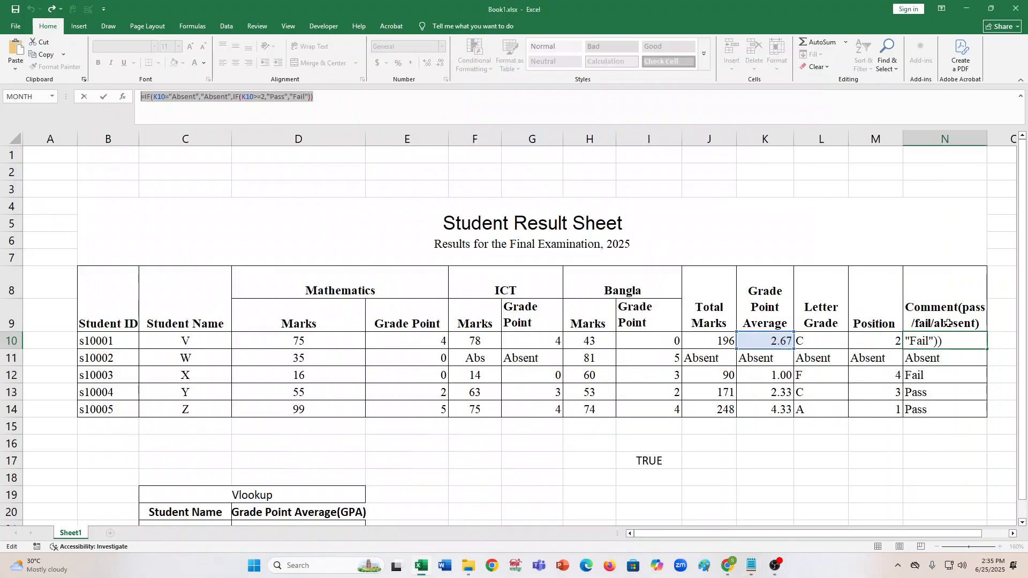
key("ctrl+v")
key("Return")
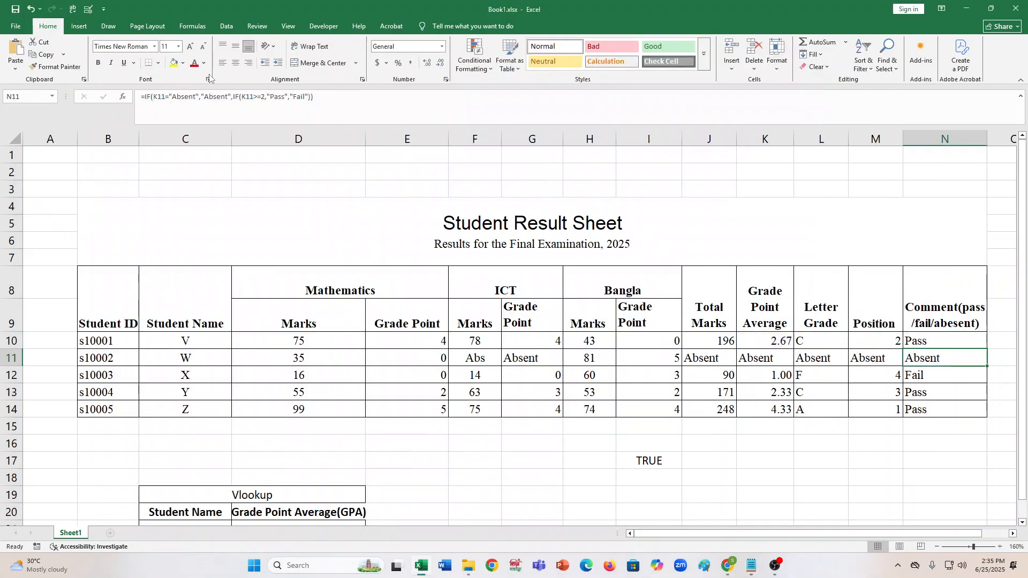
Add a Text That Contains conditional format to N10 that marks "Pass" with Green Fill with Dark Green Text
left_click(934, 343)
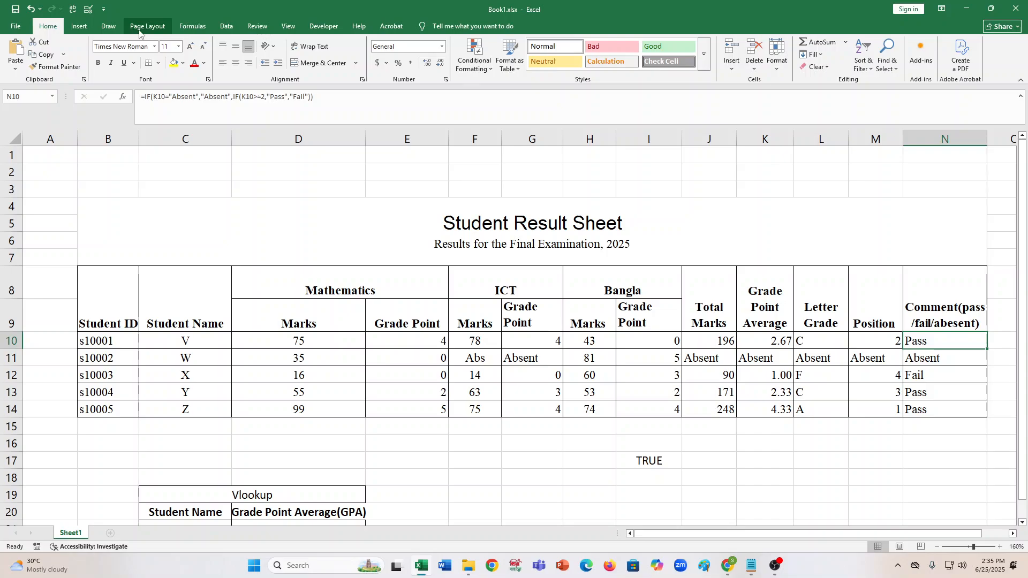
left_click(474, 56)
mouse_move(483, 91)
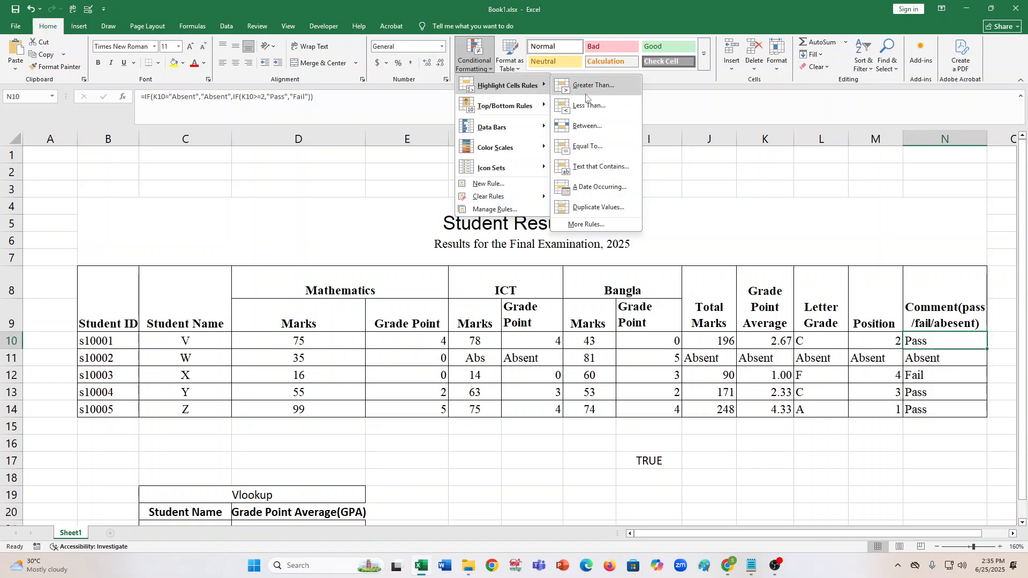
left_click(594, 173)
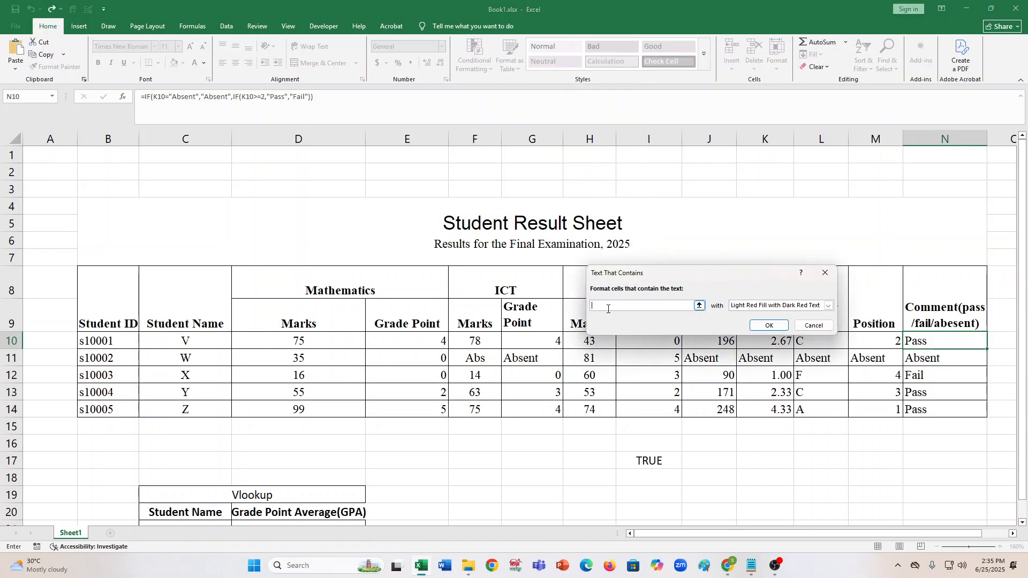
type("Pa")
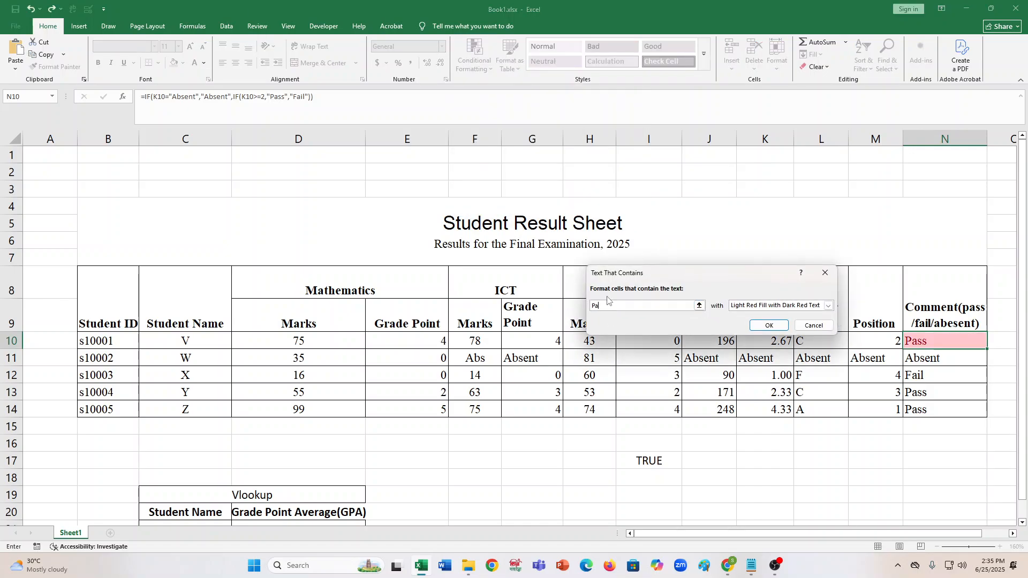
type("ss")
left_click(827, 305)
left_click(752, 329)
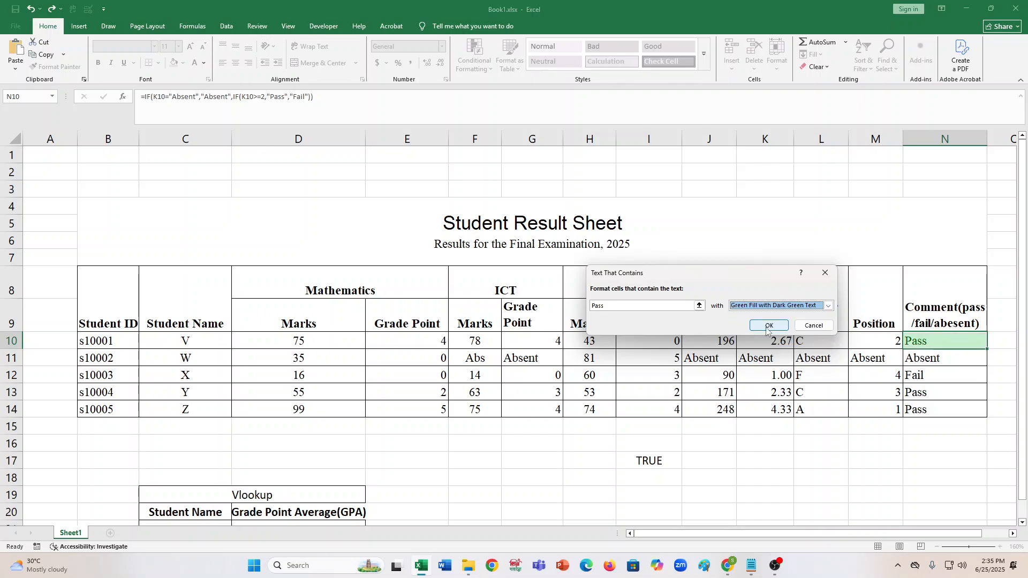
left_click(767, 325)
Add a Text That Contains conditional format to N10 that marks "Fail" with Yellow Fill with Dark Yellow Text
left_click(475, 59)
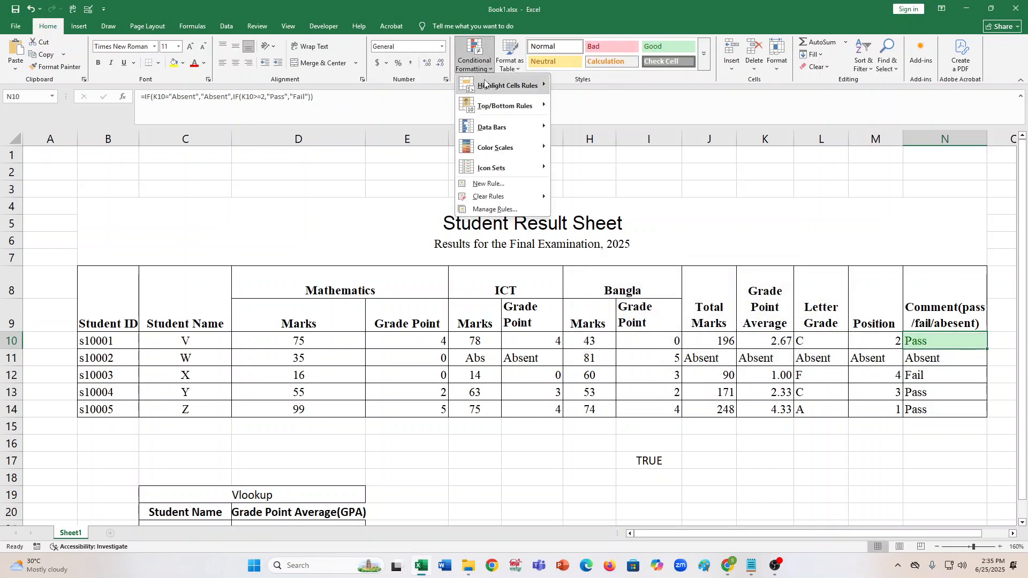
left_click(589, 167)
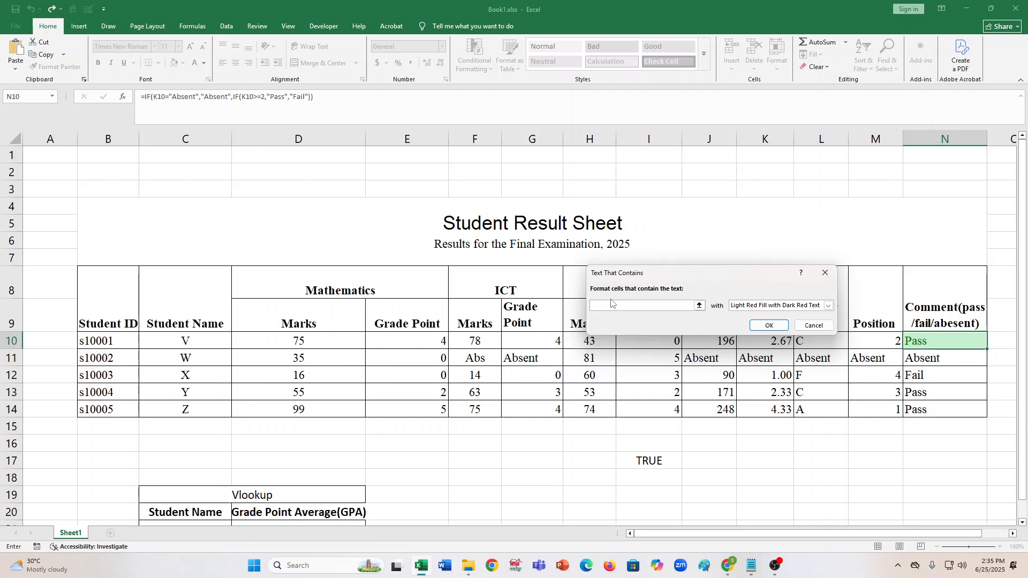
type("D")
type("ail")
left_click(828, 306)
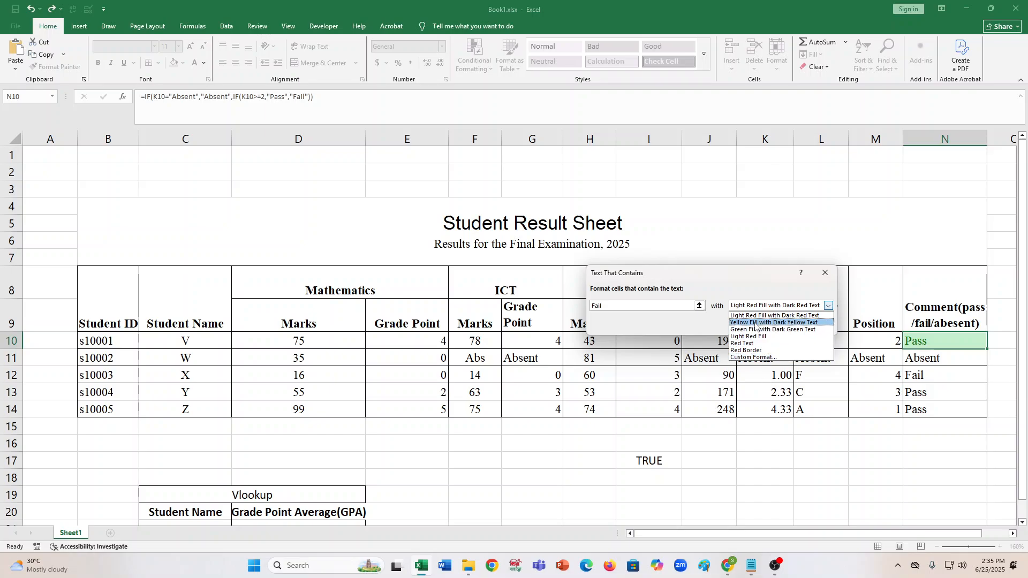
left_click(755, 323)
left_click(771, 325)
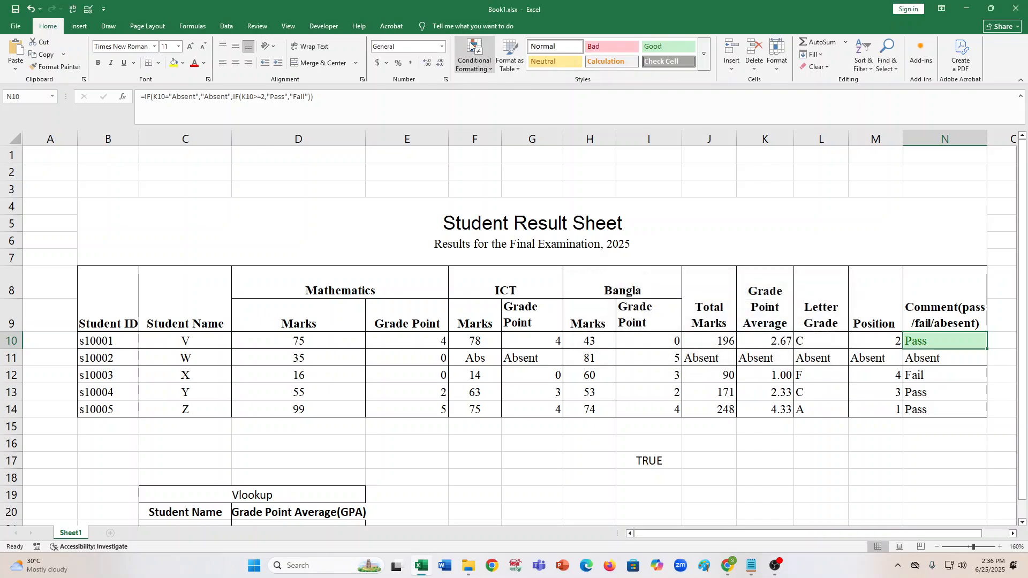
Add a Text That Contains rule to N10 marking "Fail" with Light Red Fill with Dark Red Text, and fill N10 down to N14
left_click(471, 72)
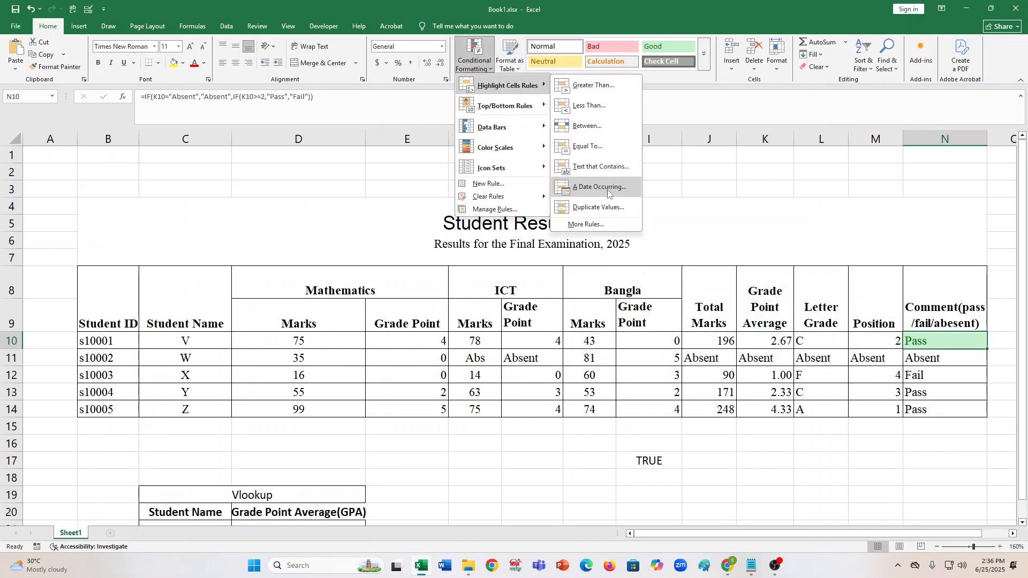
left_click(600, 166)
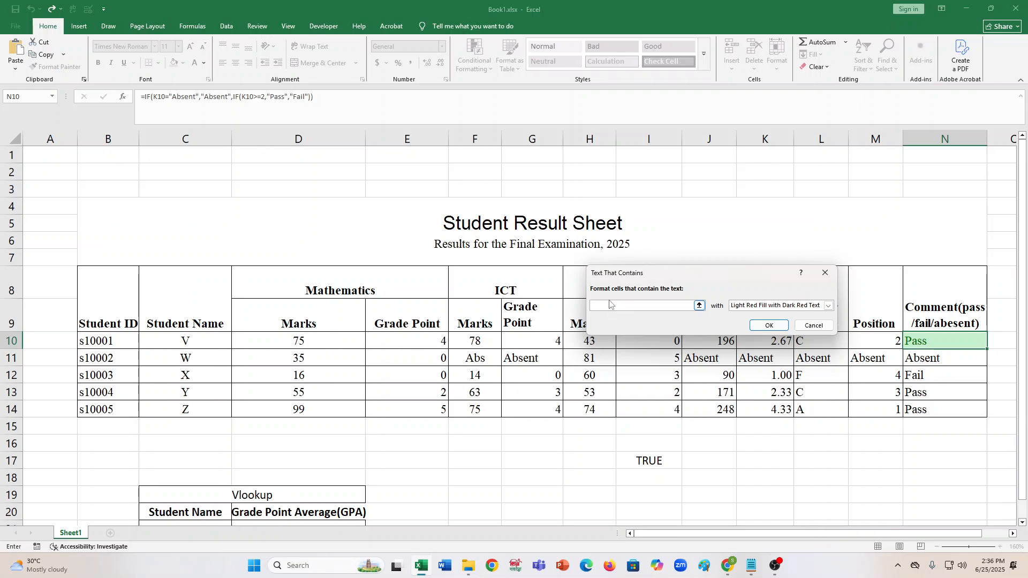
type("Fail")
left_click(767, 326)
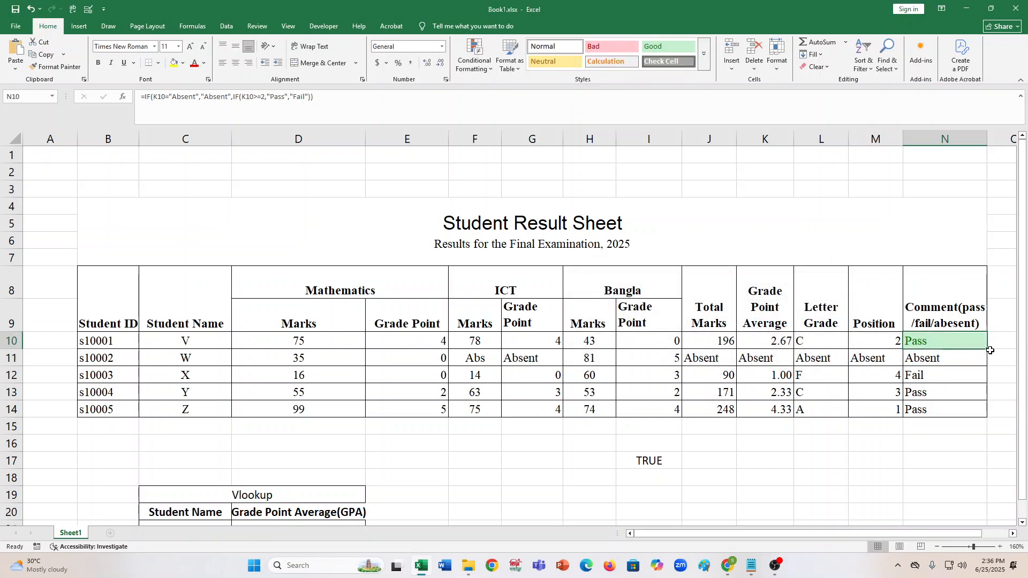
left_click_drag(986, 348, 979, 409)
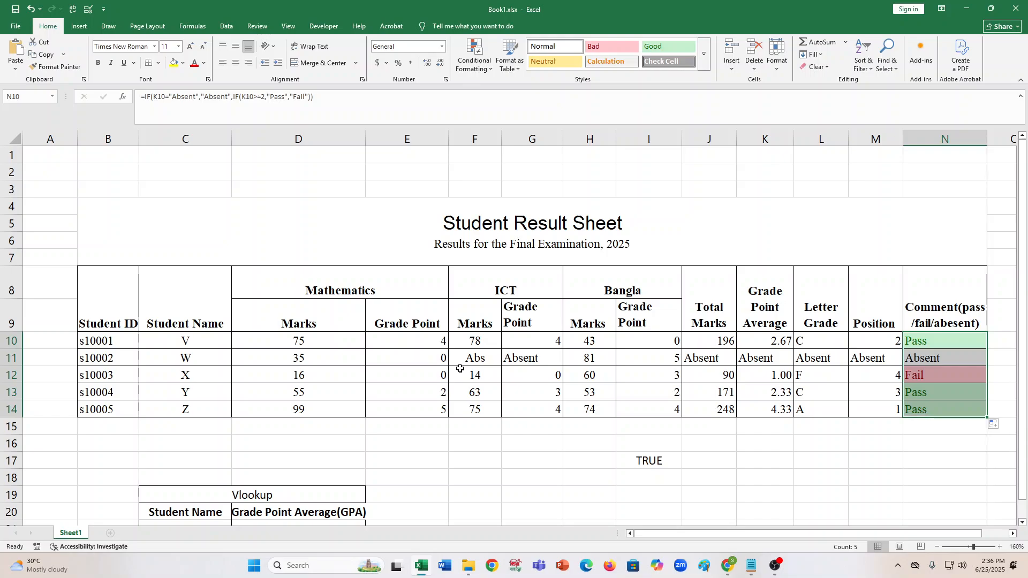
left_click(878, 375)
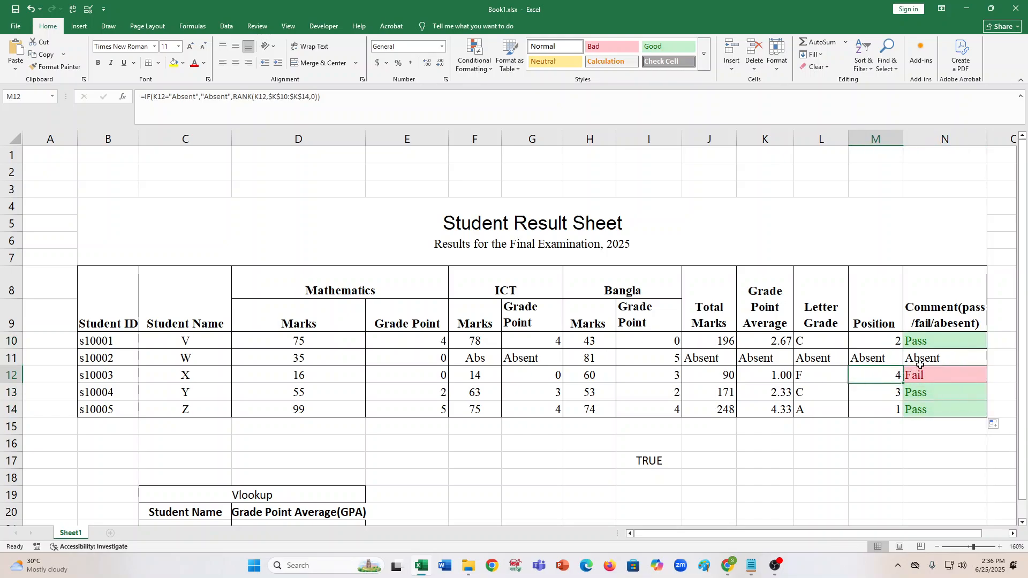
Reapply the Text That Contains conditional format for "Pass" to N10, using Green Fill with Dark Green Text
left_click(923, 343)
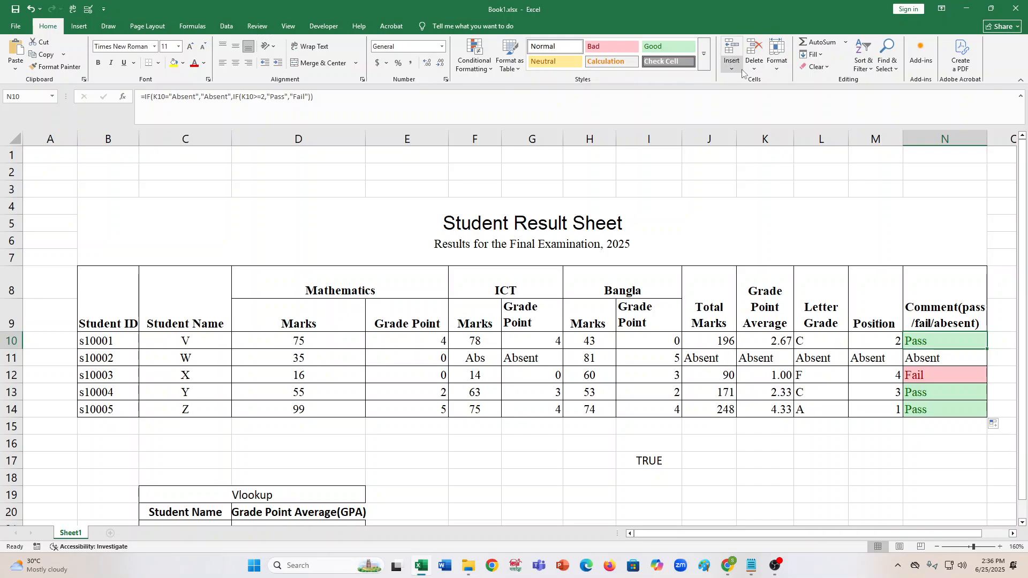
left_click(474, 59)
mouse_move(506, 90)
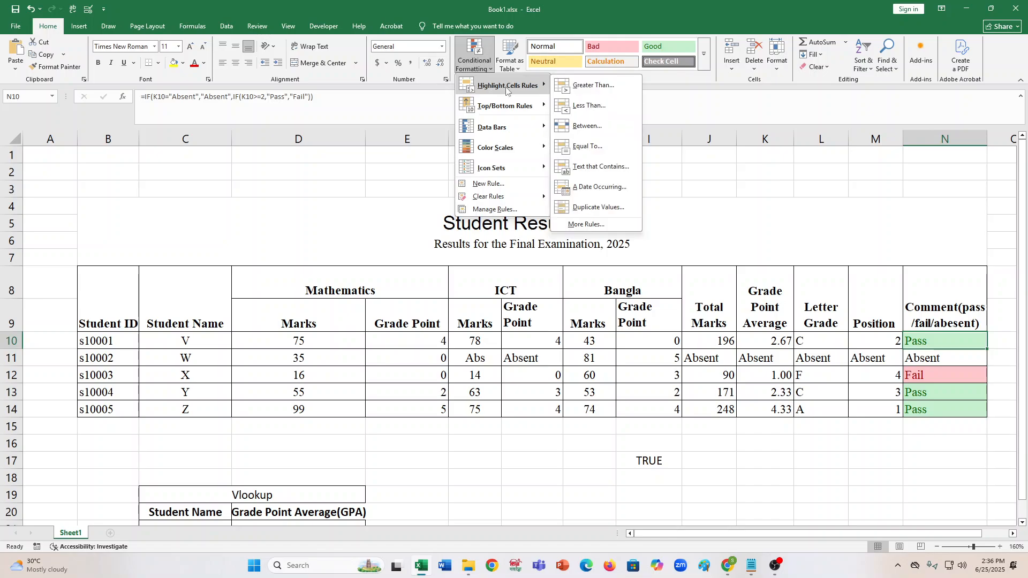
left_click(609, 170)
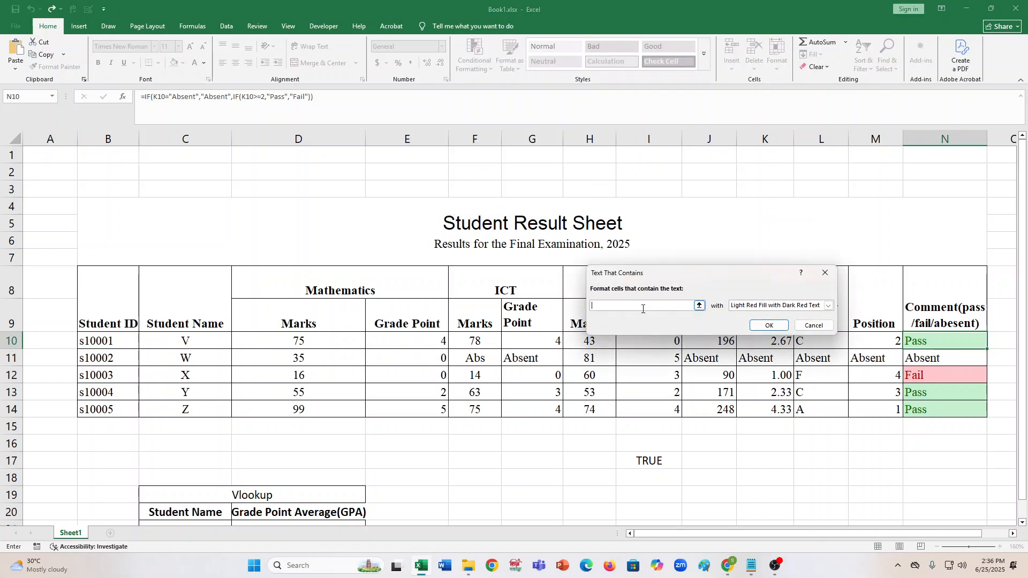
type("Pass")
left_click(749, 307)
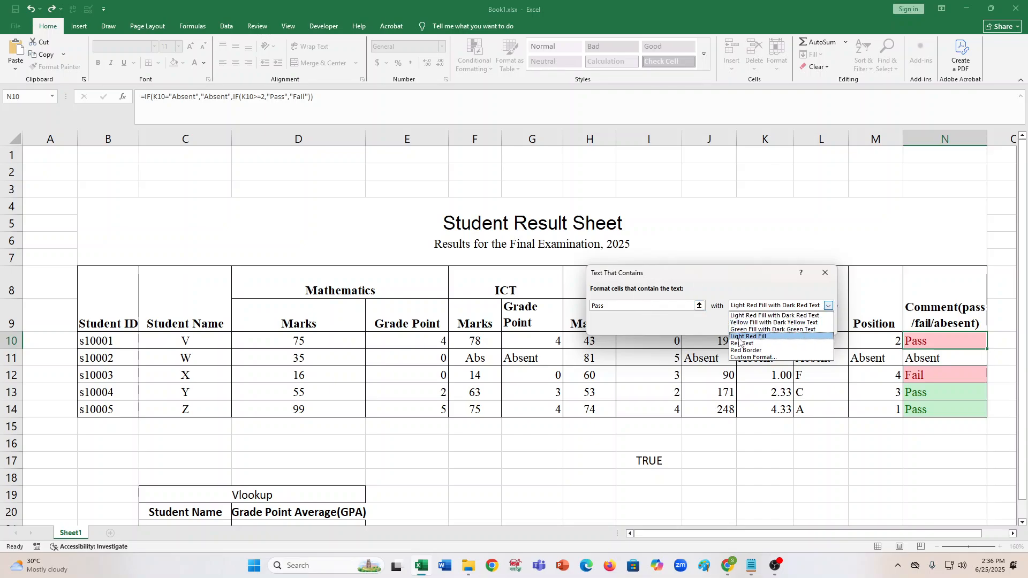
left_click(744, 330)
left_click(769, 325)
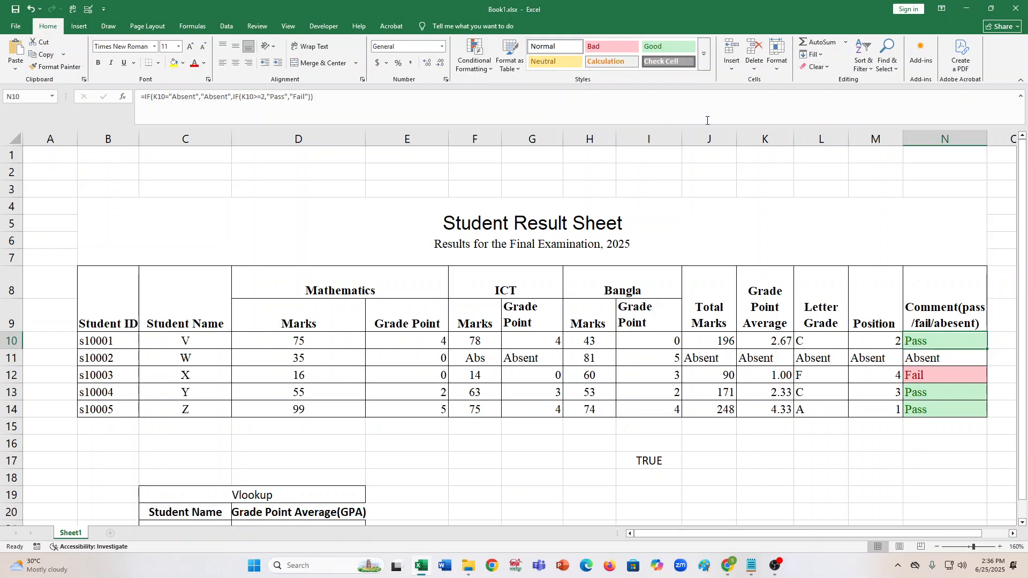
Mark "Fail" in N10 with Yellow Fill with Dark Yellow Text through another Text That Contains rule
left_click(478, 53)
mouse_move(506, 86)
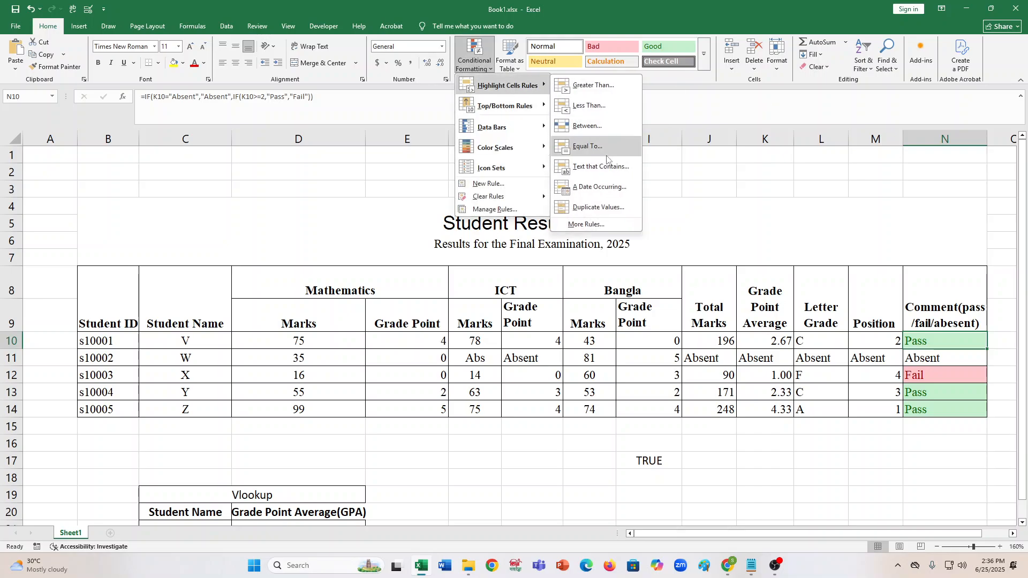
left_click(591, 173)
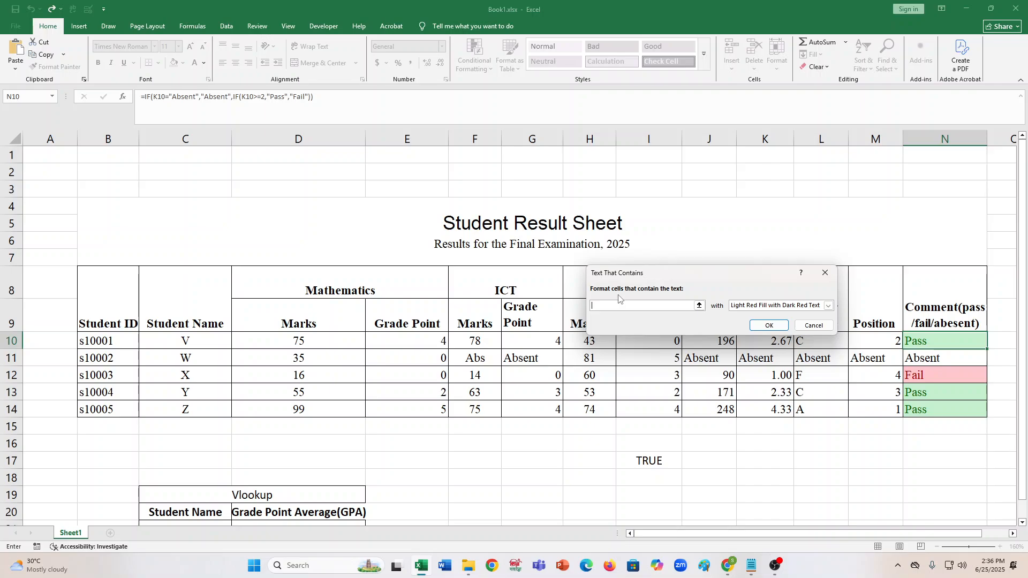
type("Fail")
left_click(750, 307)
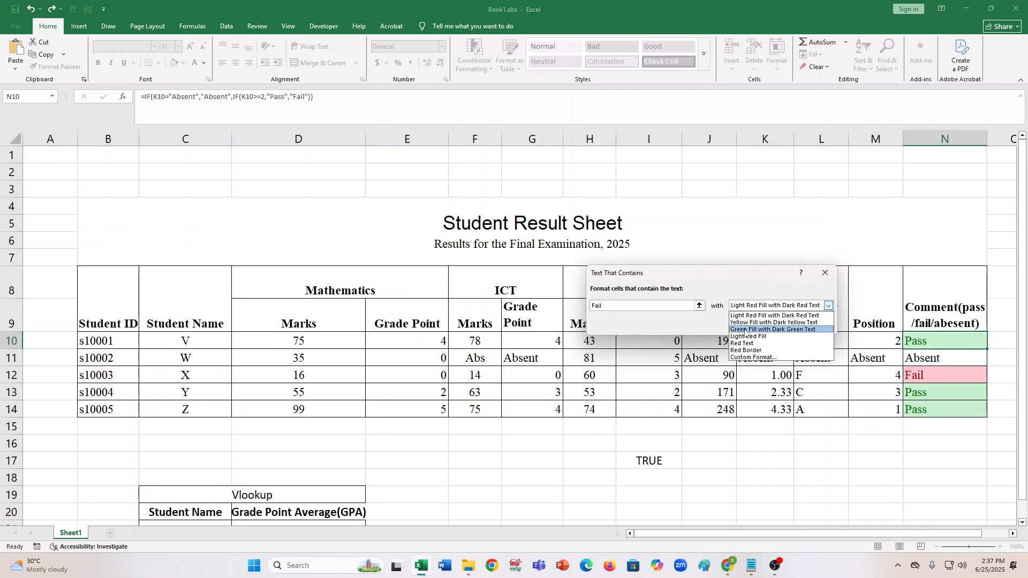
left_click(745, 331)
left_click(767, 325)
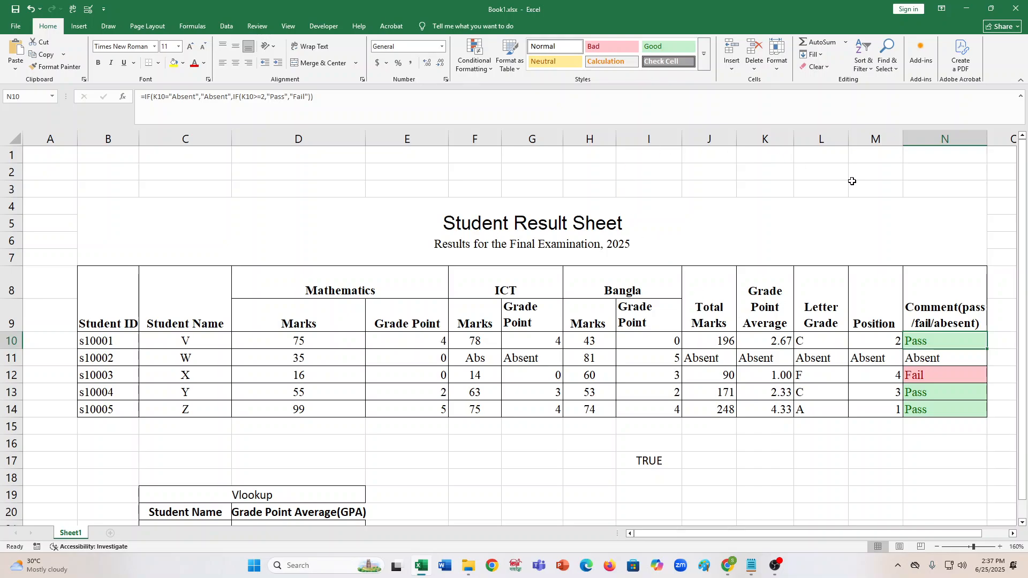
Add a Text That Contains conditional format to N10 that marks "Absent" with Light Red Fill with Dark Red Text
left_click(491, 66)
mouse_move(488, 87)
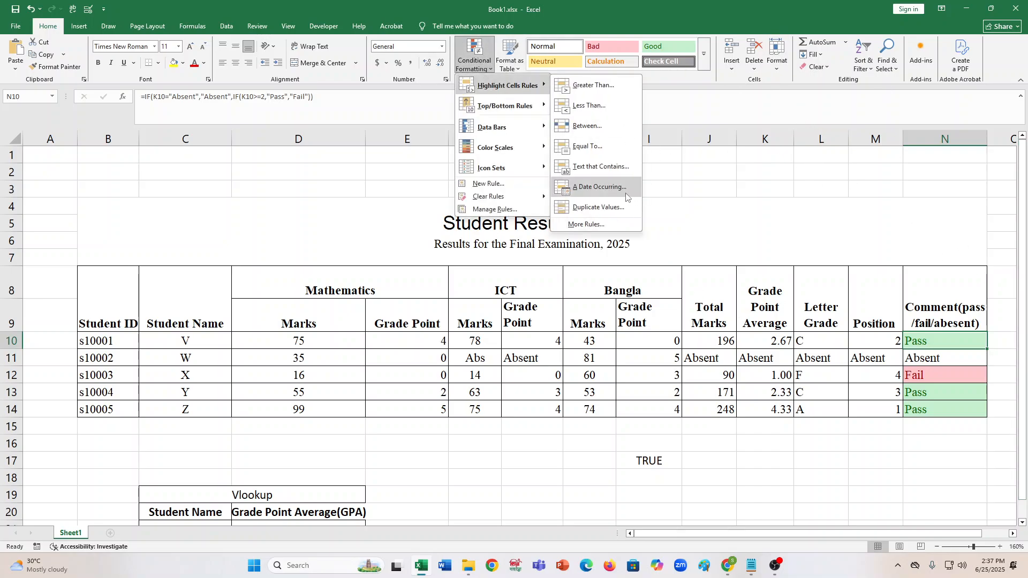
left_click(616, 167)
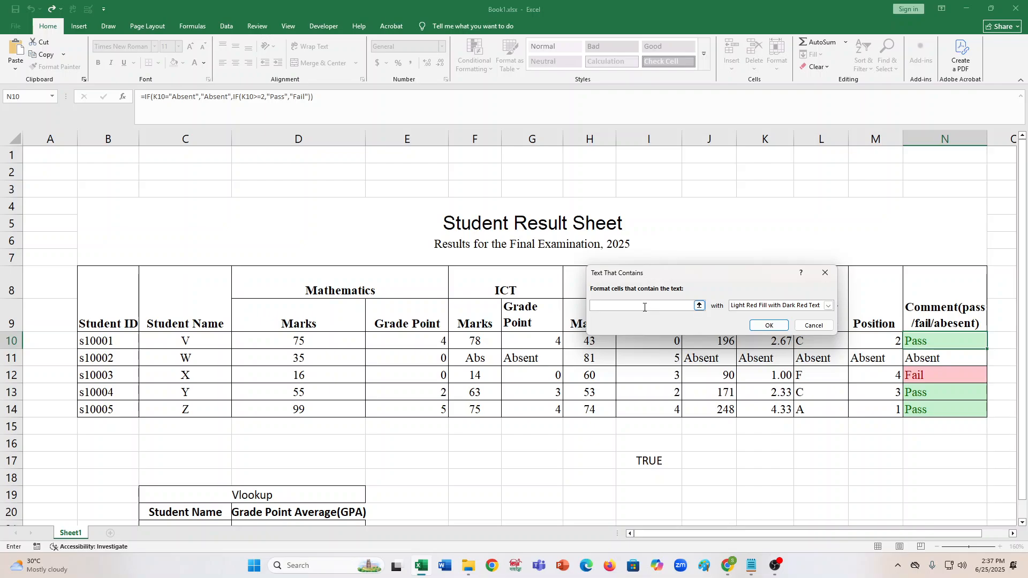
type("Absent")
left_click(774, 306)
left_click(764, 330)
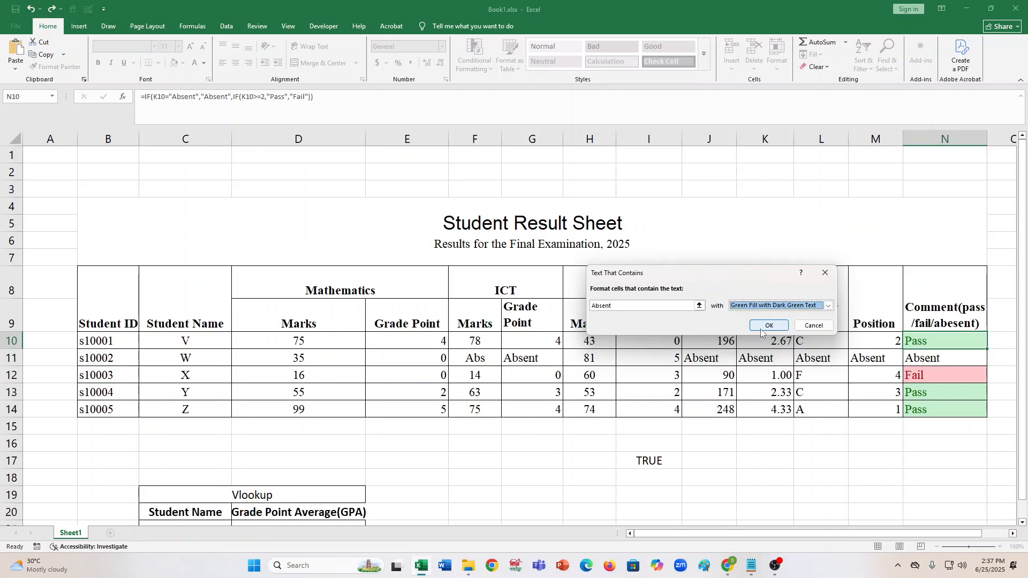
left_click(765, 307)
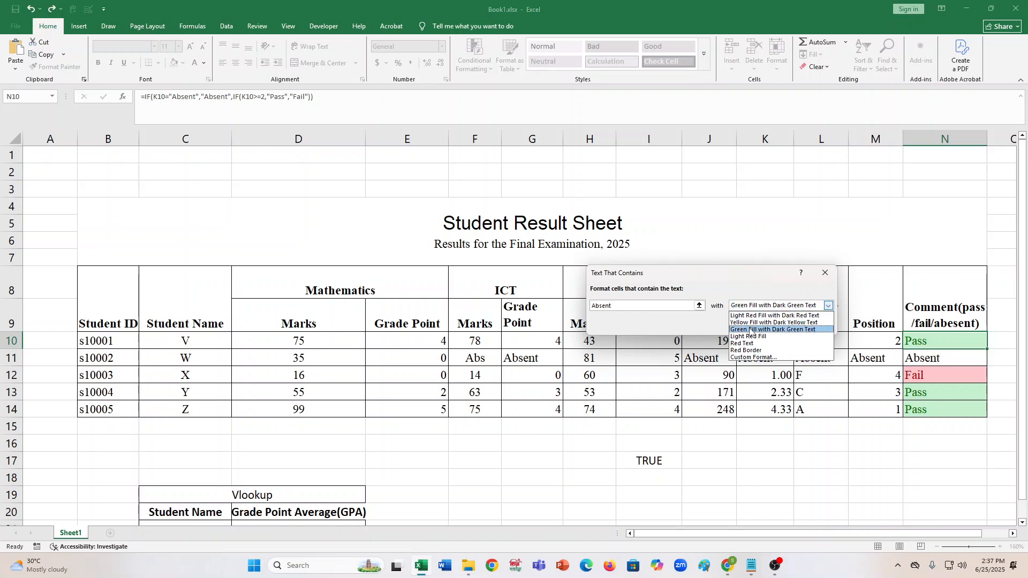
left_click(751, 329)
left_click(772, 324)
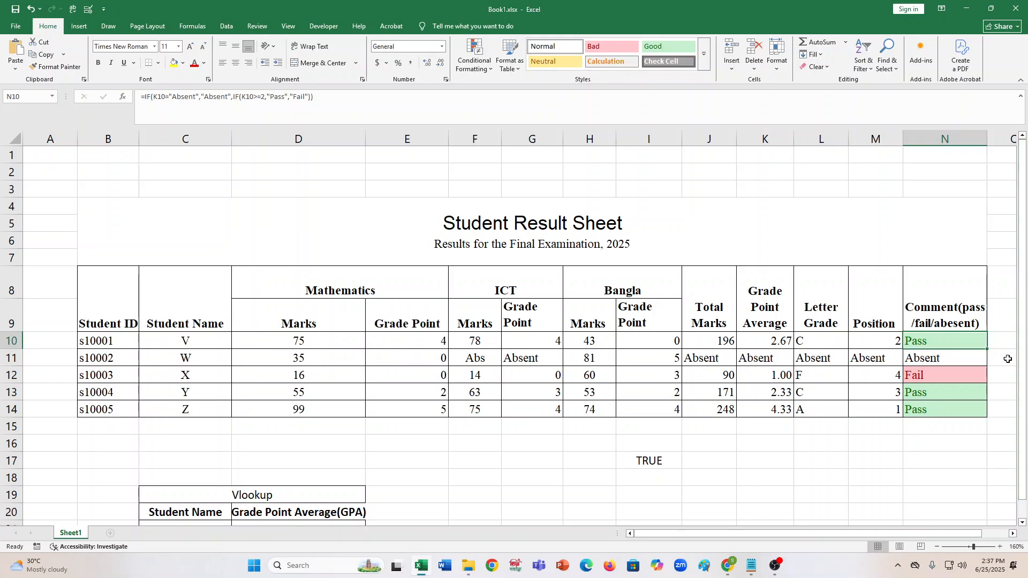
Fill the comment cell N10 with its conditional formatting down to N14 and check the Absent and Fail cells
left_click_drag(986, 349, 987, 417)
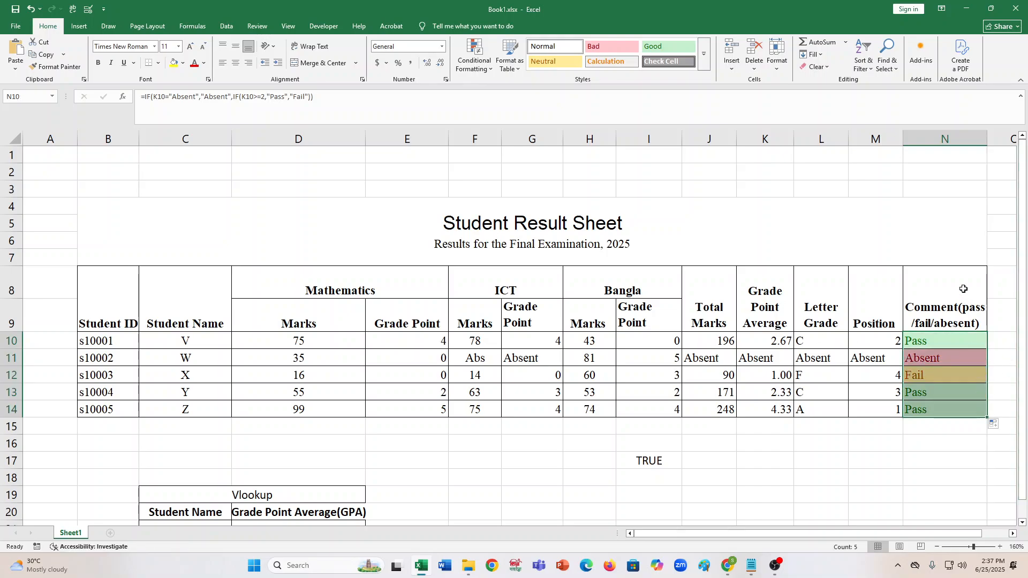
left_click(911, 358)
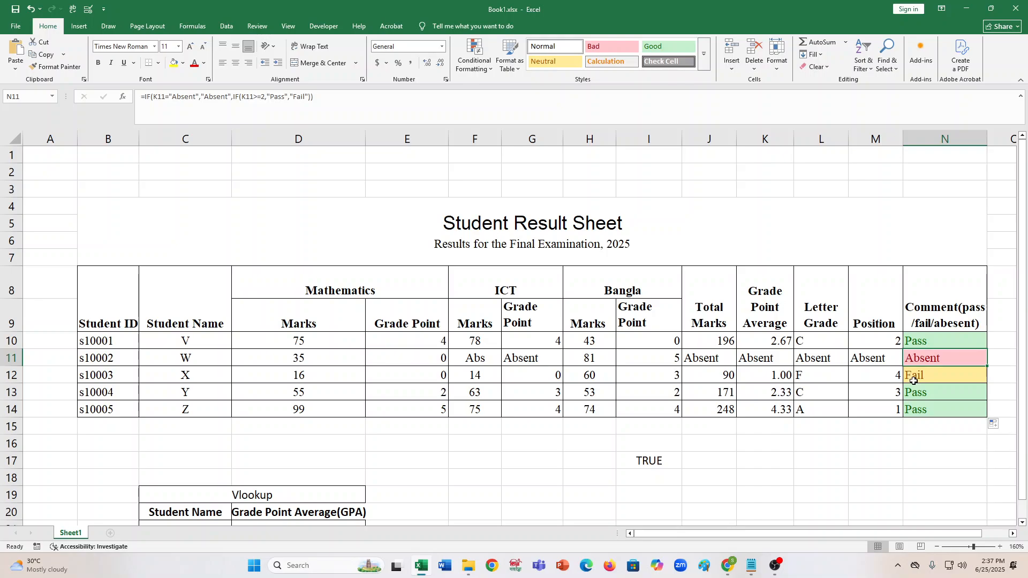
left_click(913, 380)
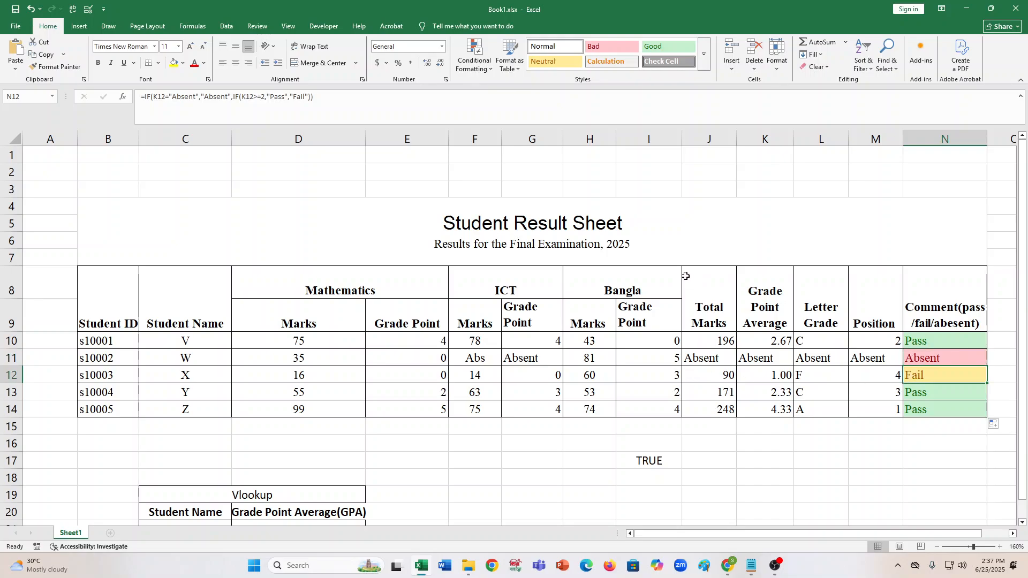
Compare the comment formula in N10 with the entry in the Notepad formulas file, and return to the Excel sheet without changing the cell
scroll(468, 425, "down", 1)
left_click(221, 477)
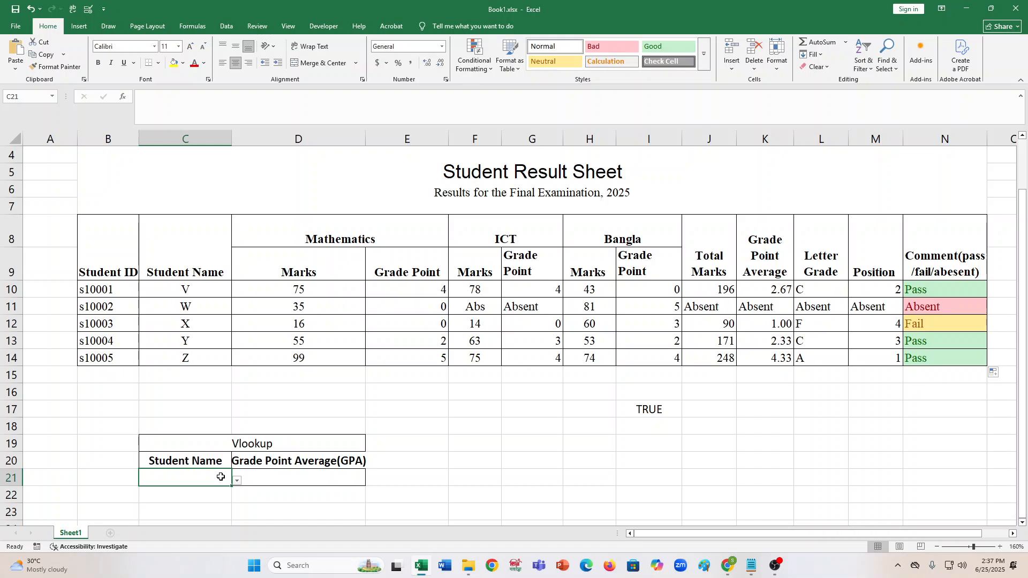
left_click(908, 287)
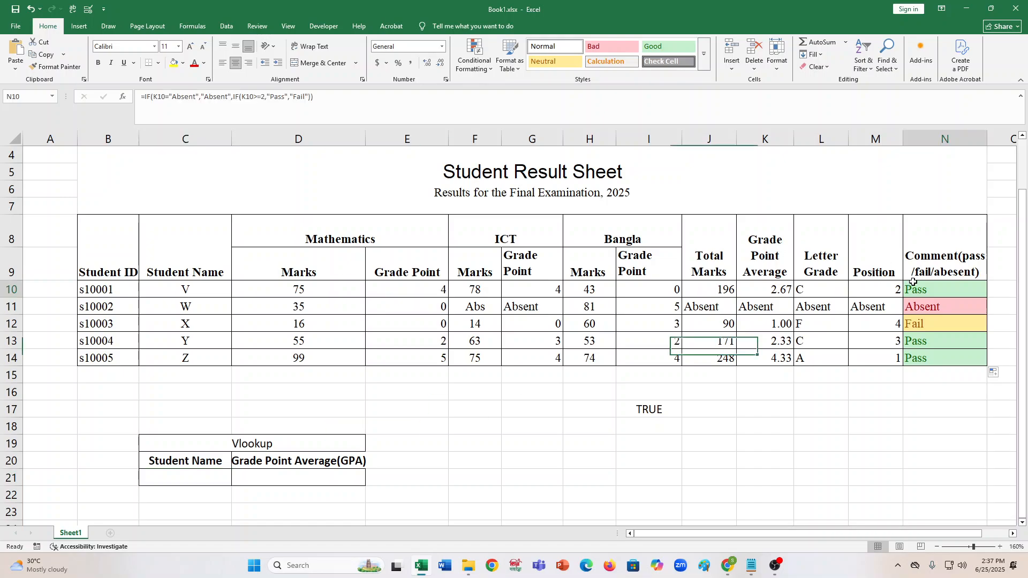
left_click_drag(341, 107, 140, 98)
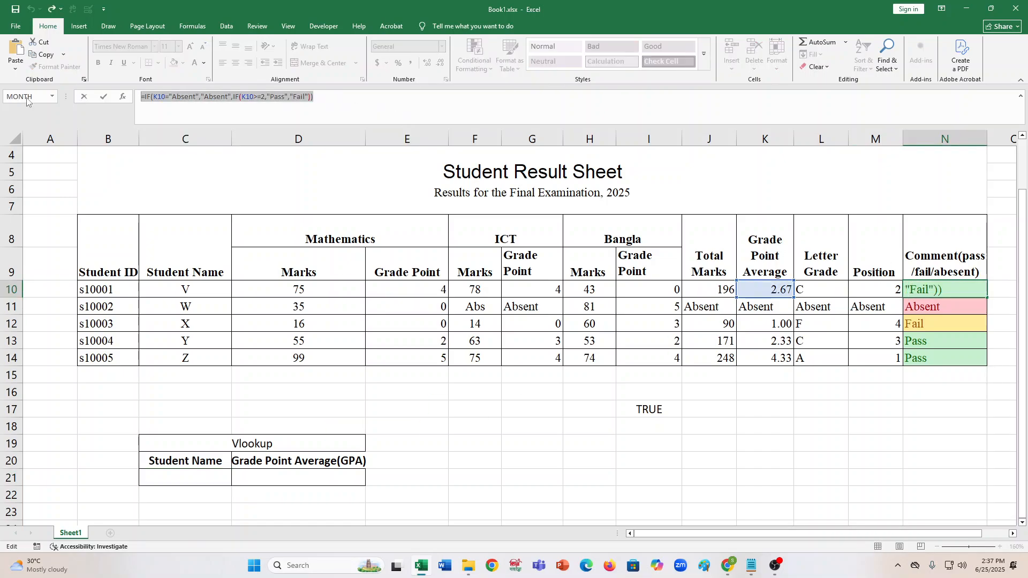
left_click(751, 566)
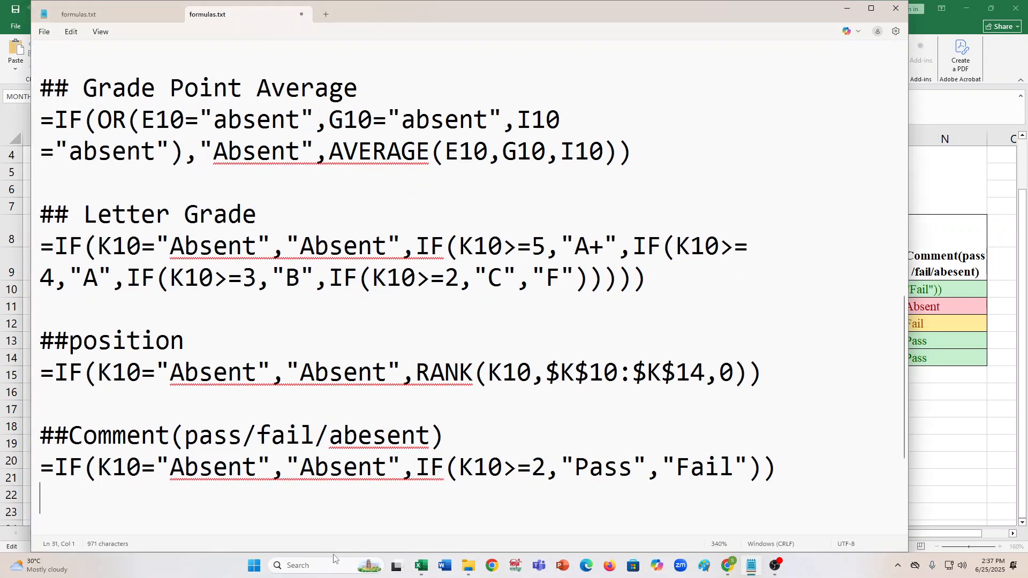
left_click(847, 8)
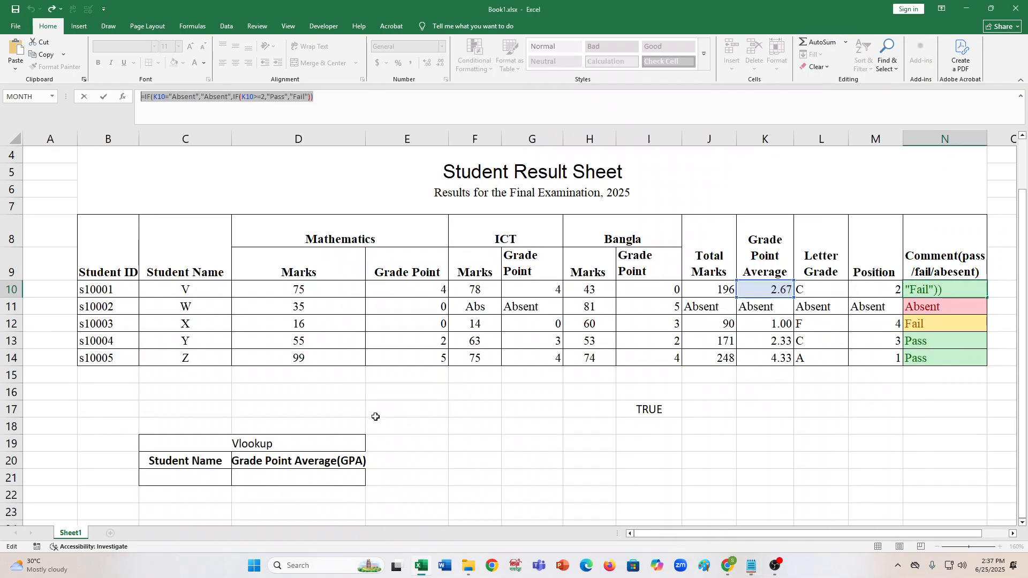
left_click(207, 510)
scroll(207, 510, "down", 3)
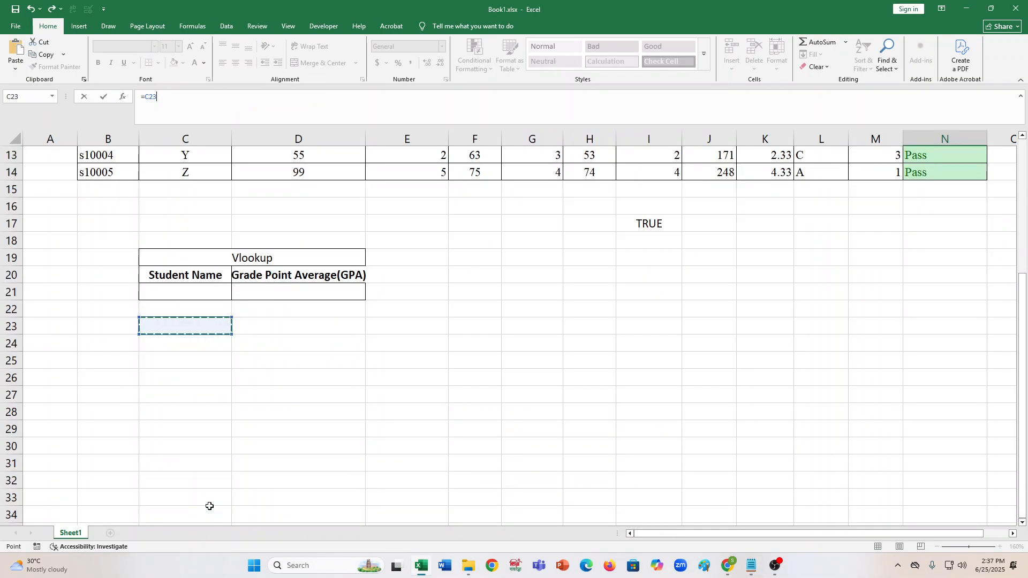
key("Escape")
Open data validation for cell C22, below the Vlookup table's Student Name column, and allow List entries
left_click(175, 366)
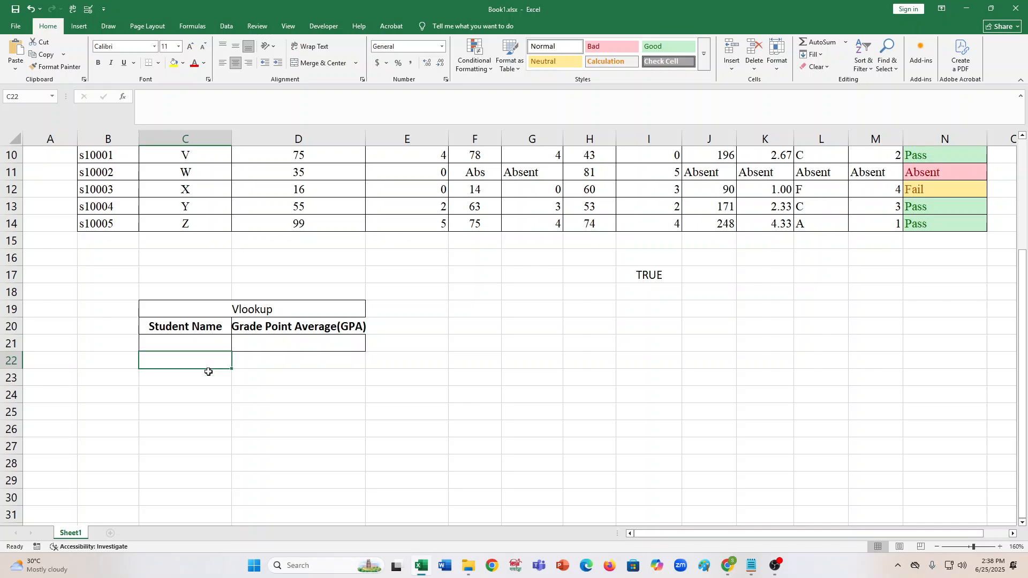
scroll(241, 352, "up", 3)
scroll(244, 355, "down", 1)
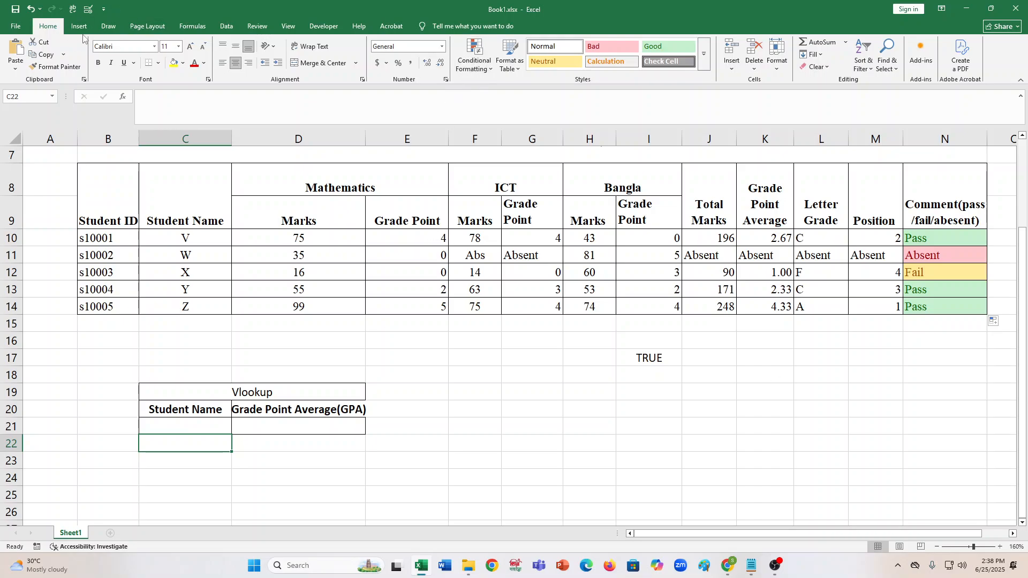
left_click(226, 26)
left_click(519, 64)
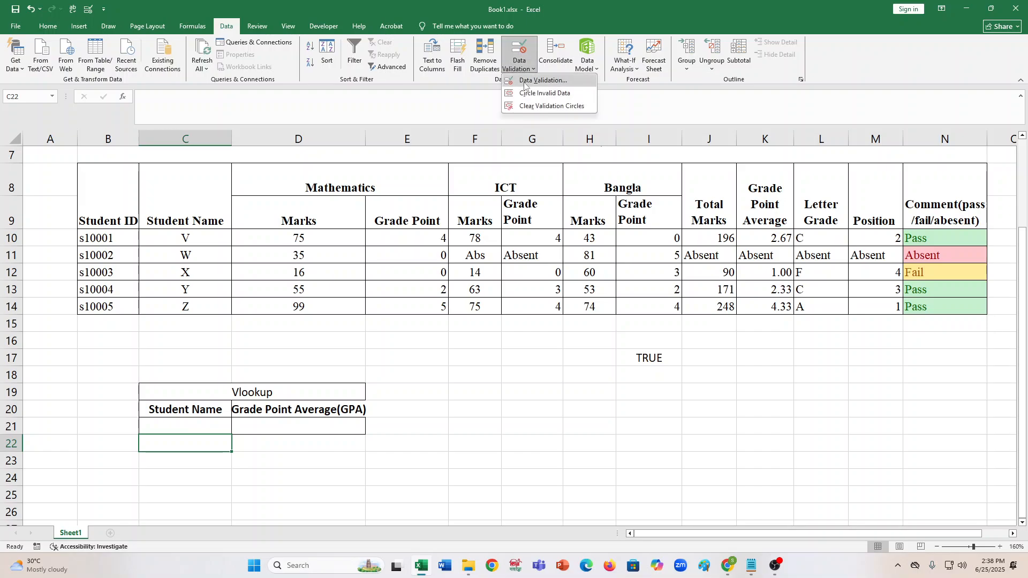
left_click(529, 87)
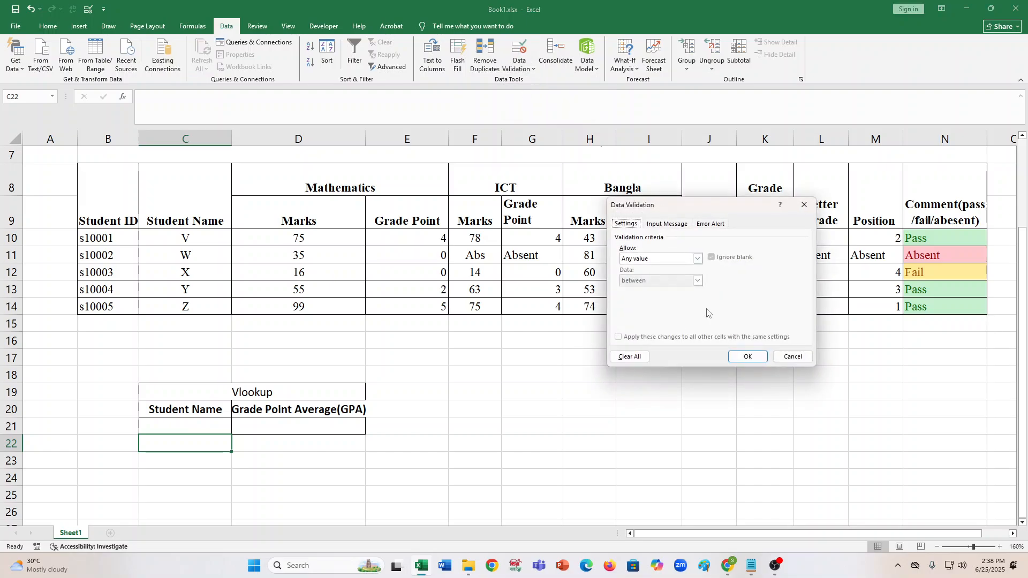
left_click(697, 260)
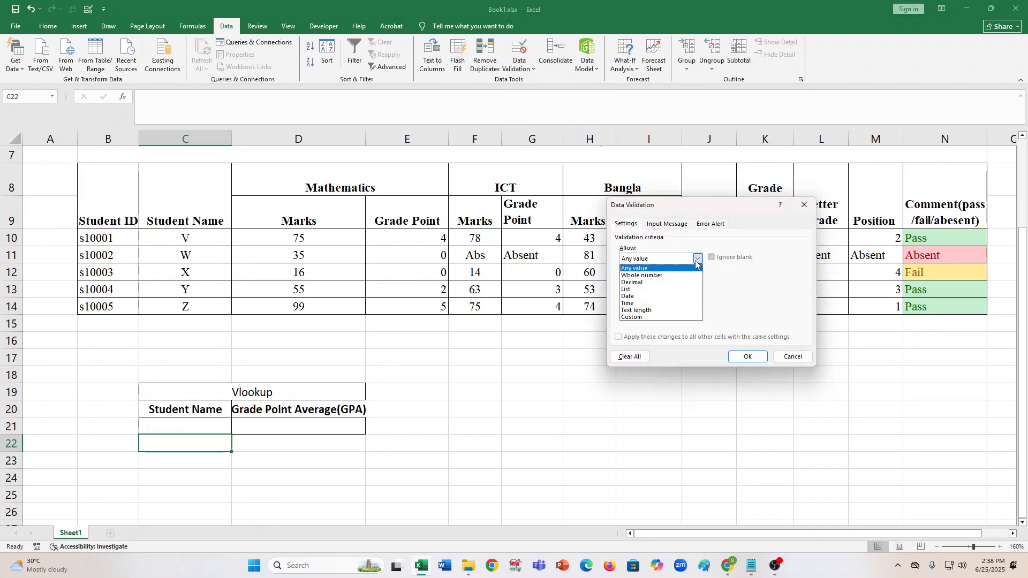
left_click(642, 283)
Set the list source to the student names in =$C$10:$C$14 and apply the validation to C22
left_click(634, 302)
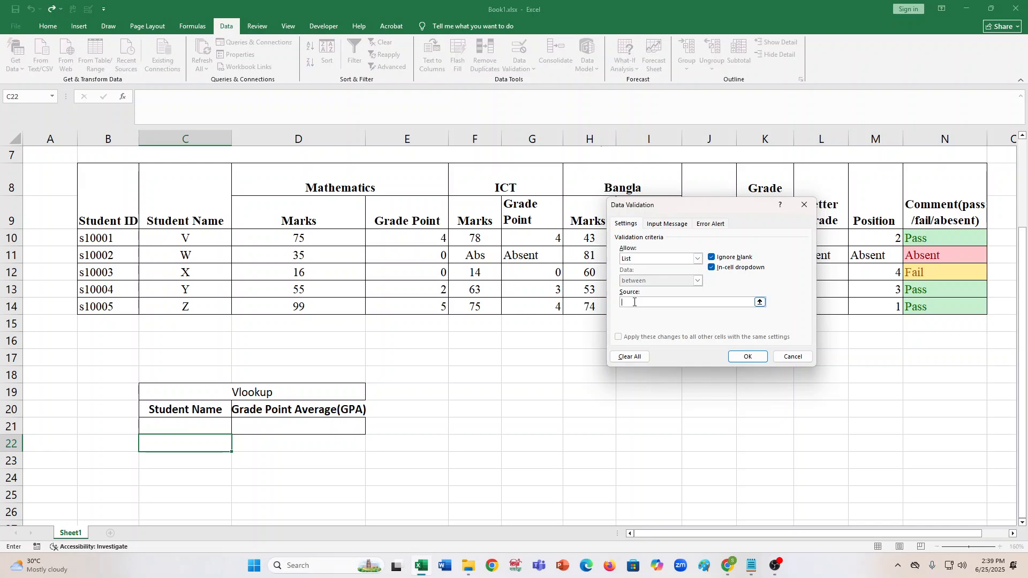
left_click(190, 243)
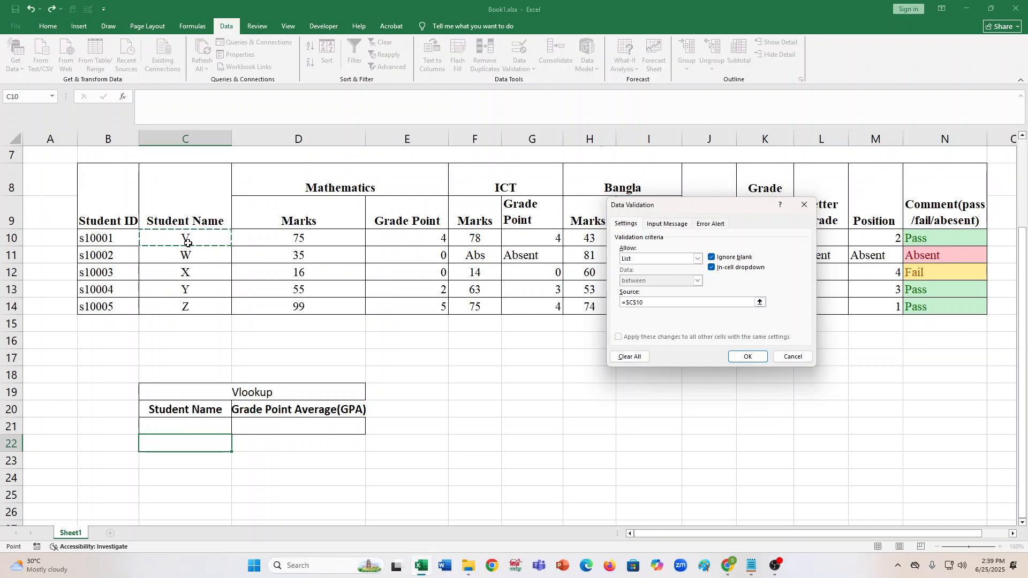
key("shift+Down")
key("shift+Down")
key("shift+Down")
key("shift+Down")
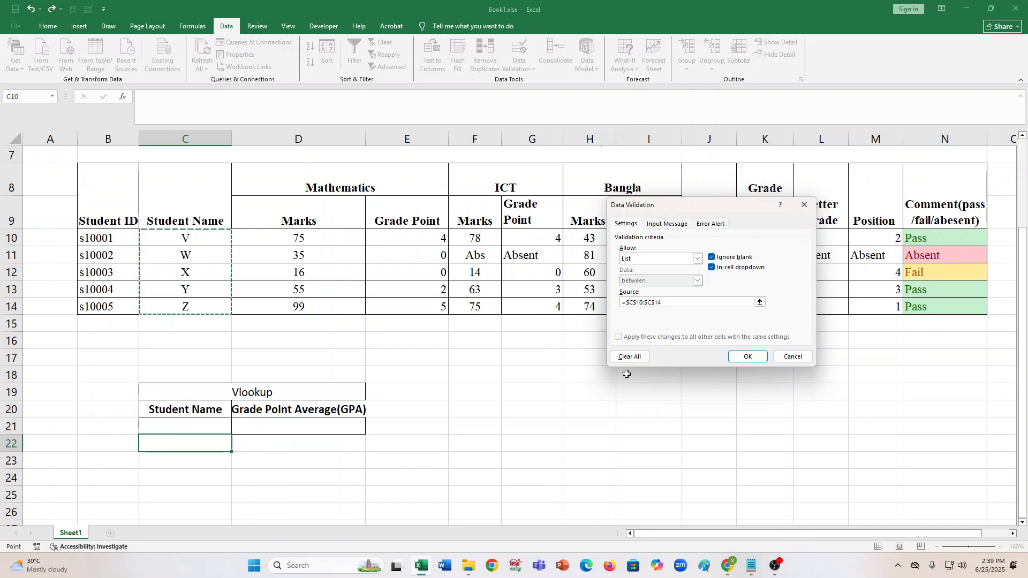
left_click(747, 356)
Begin a VLOOKUP formula in D22 with C22 as the lookup value
left_click(273, 438)
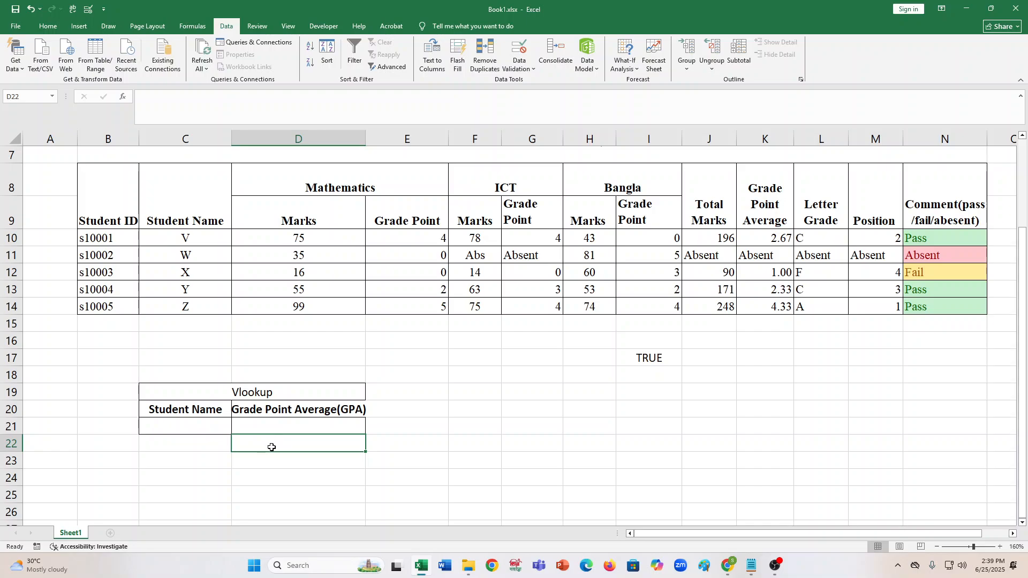
double_click(271, 437)
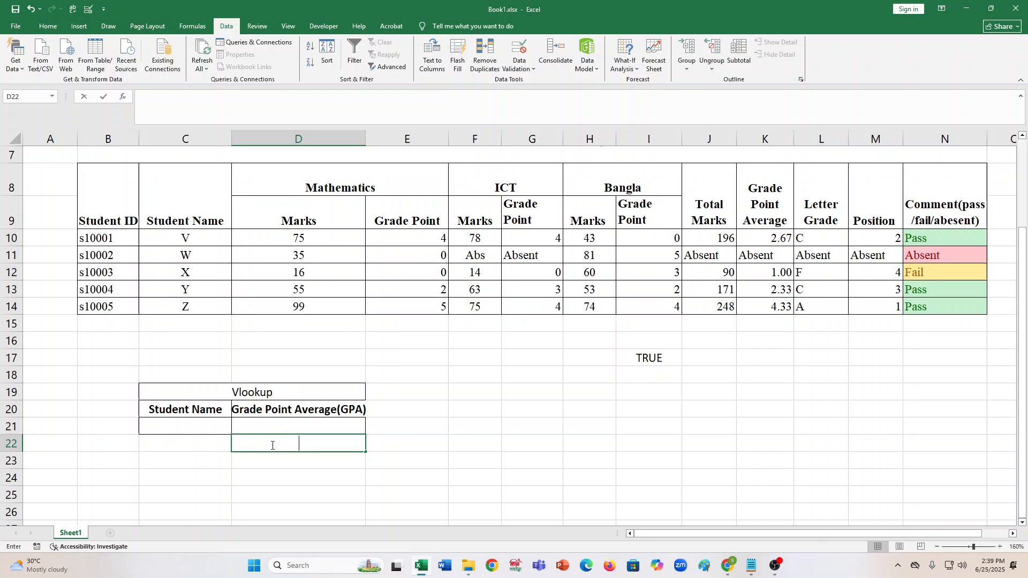
left_click(179, 92)
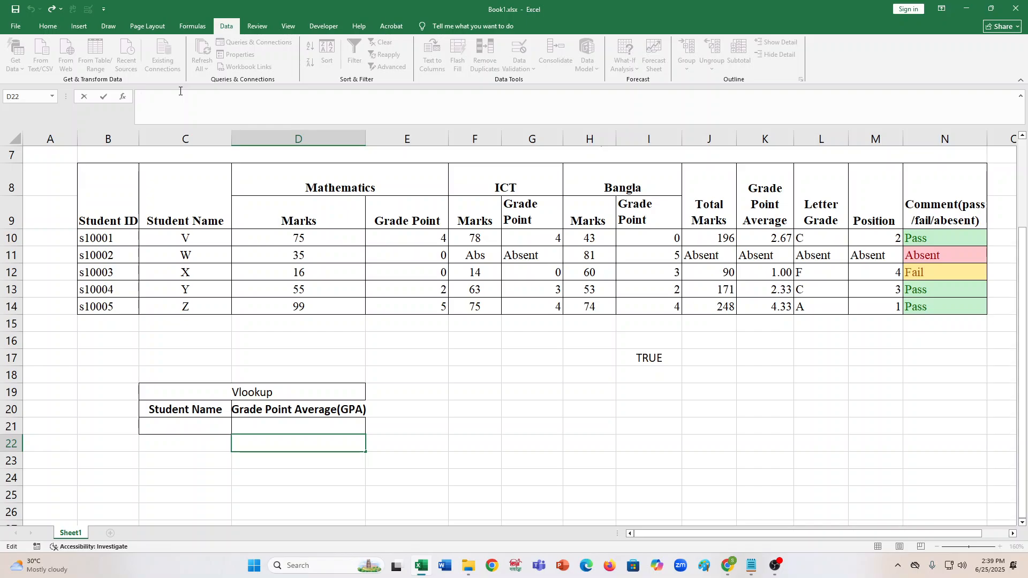
type("=vl")
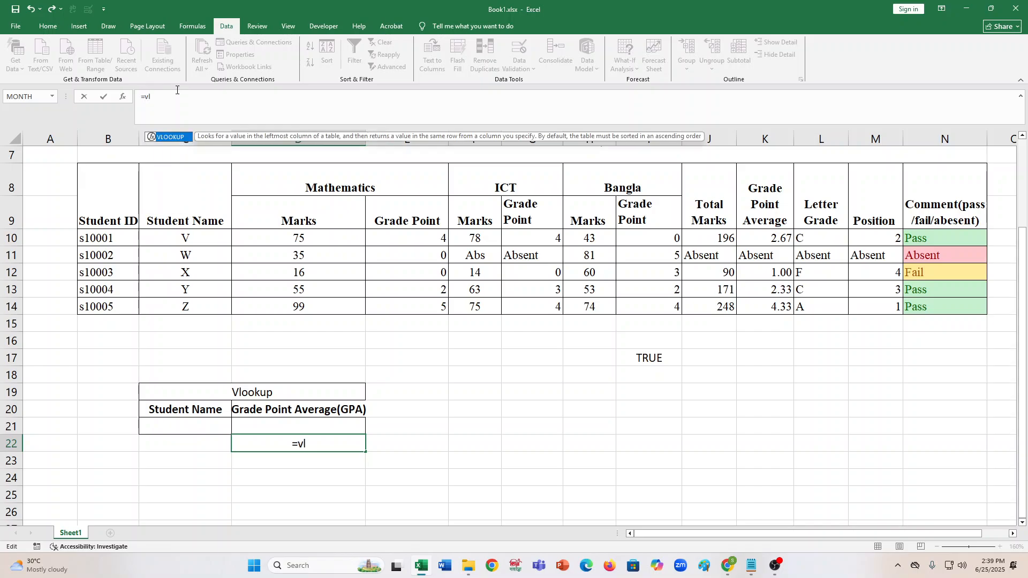
key("Tab")
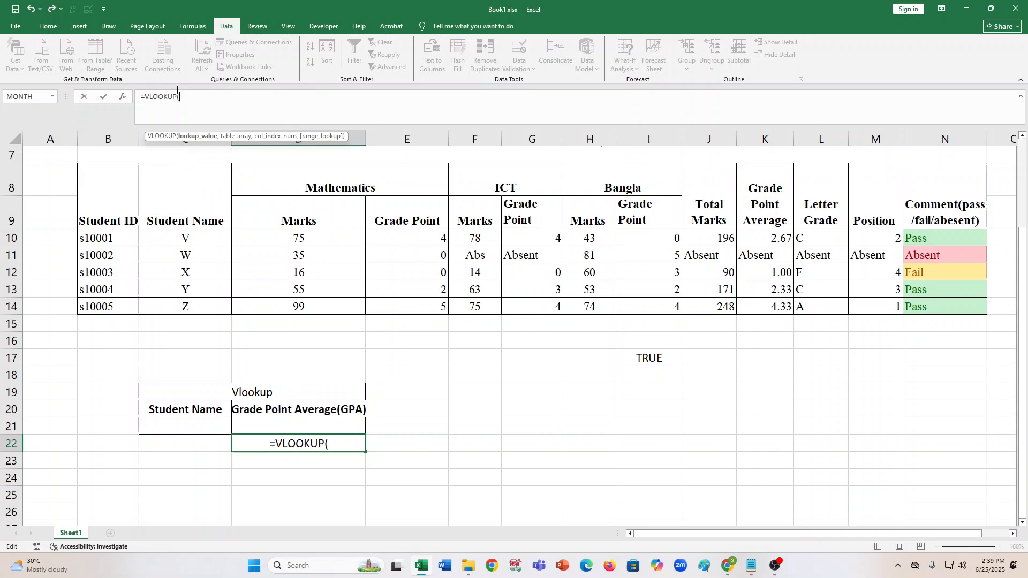
left_click(201, 455)
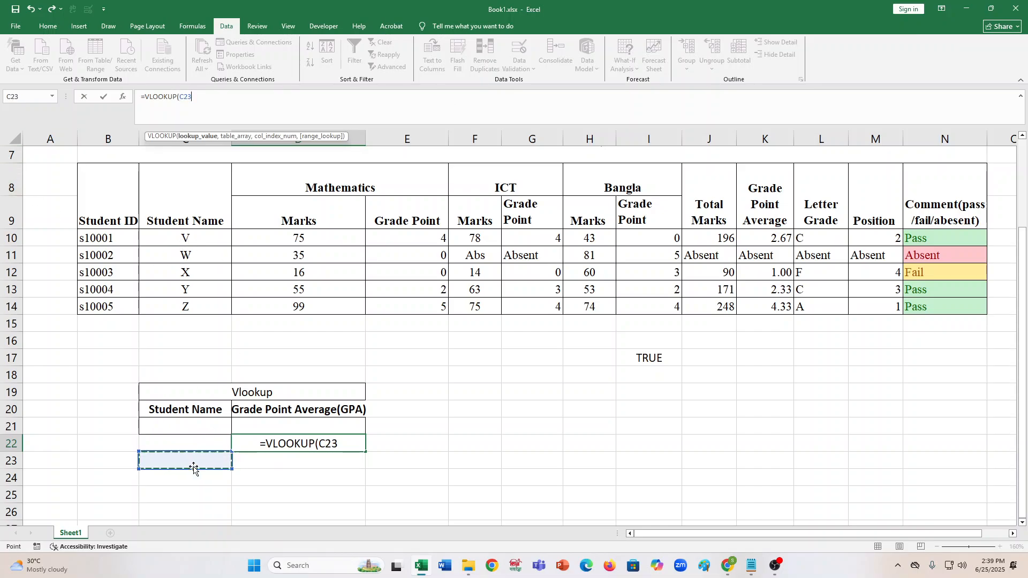
left_click(202, 442)
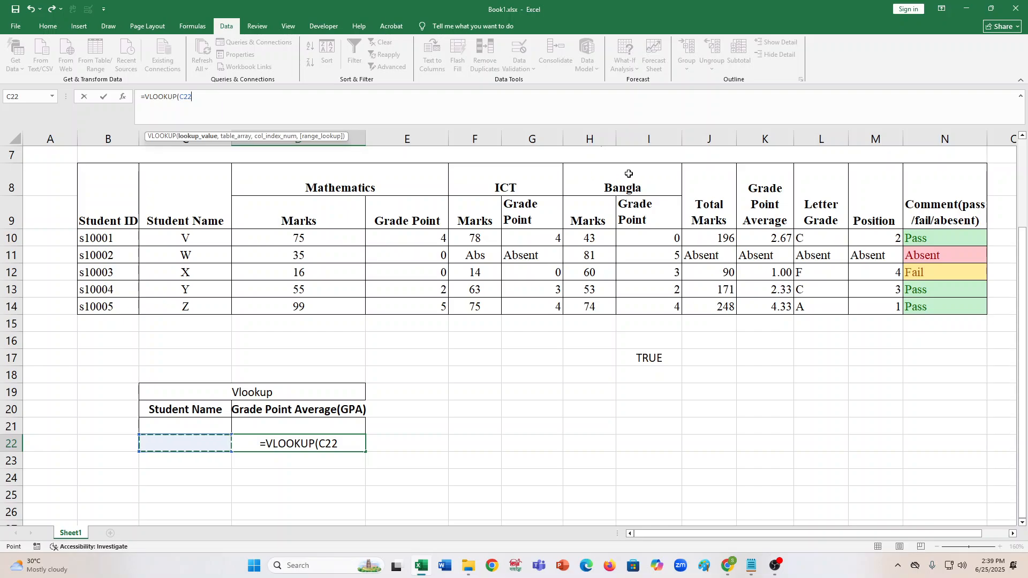
type(",")
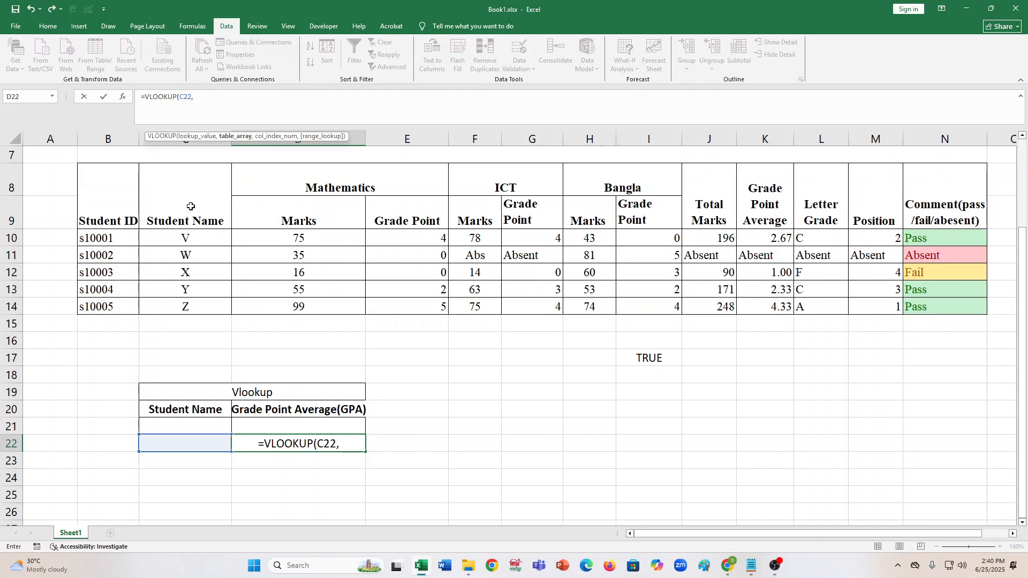
Complete the D22 VLOOKUP with the absolute table array $C$8:$K$14, column index 9 and range lookup 0
left_click_drag(185, 214, 768, 317)
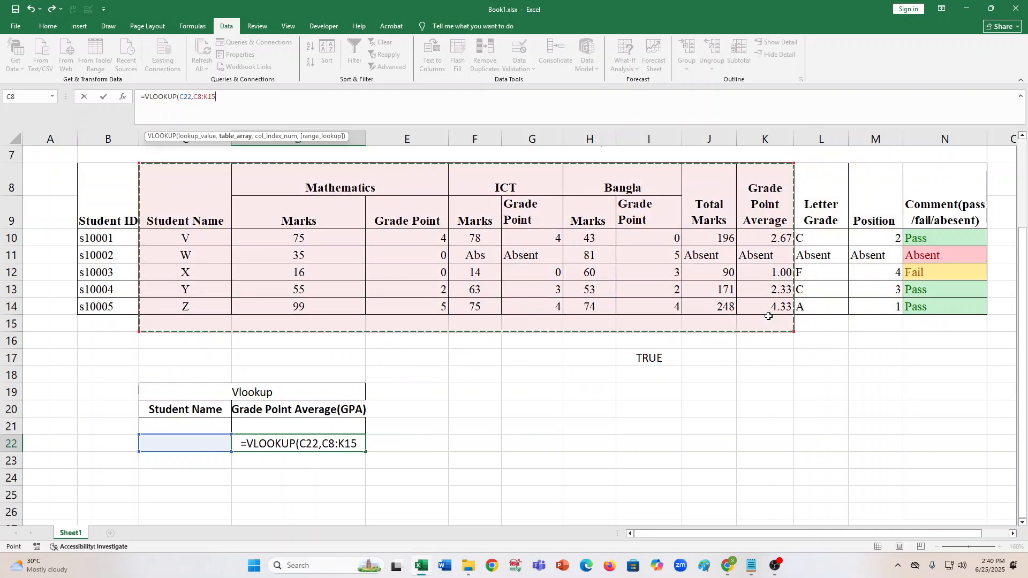
left_click_drag(768, 316, 770, 309)
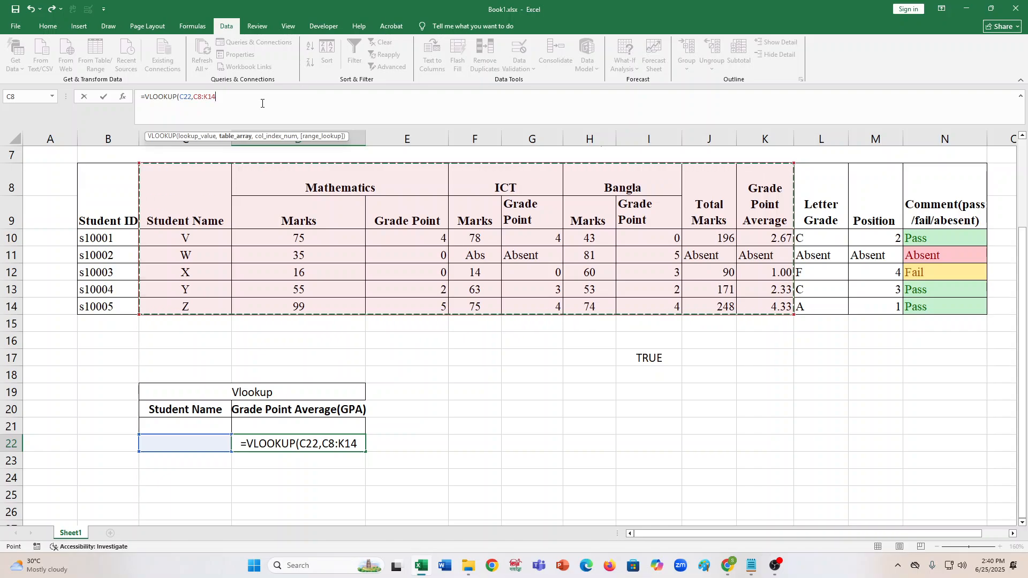
key("F4")
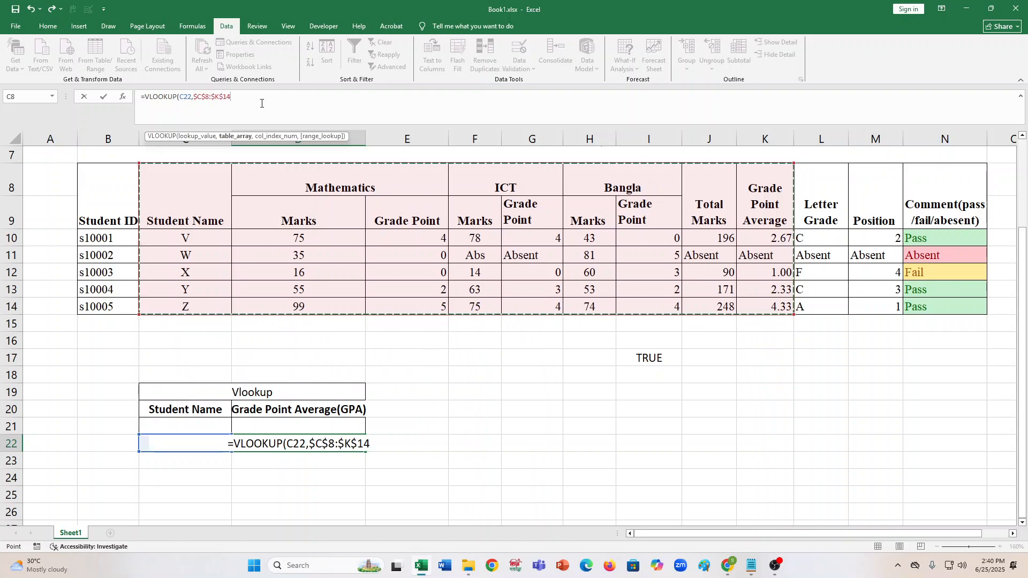
type(",")
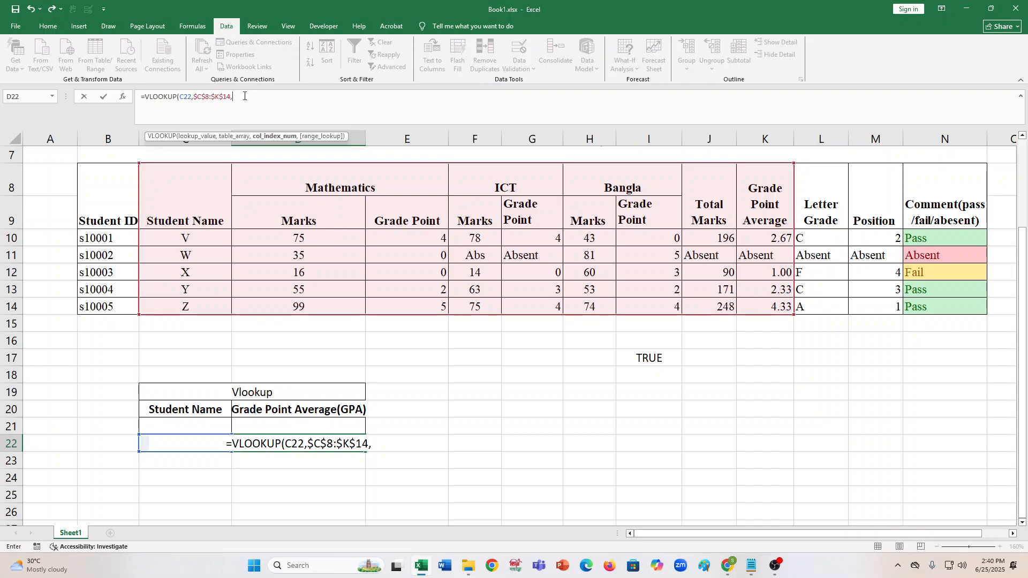
type("9")
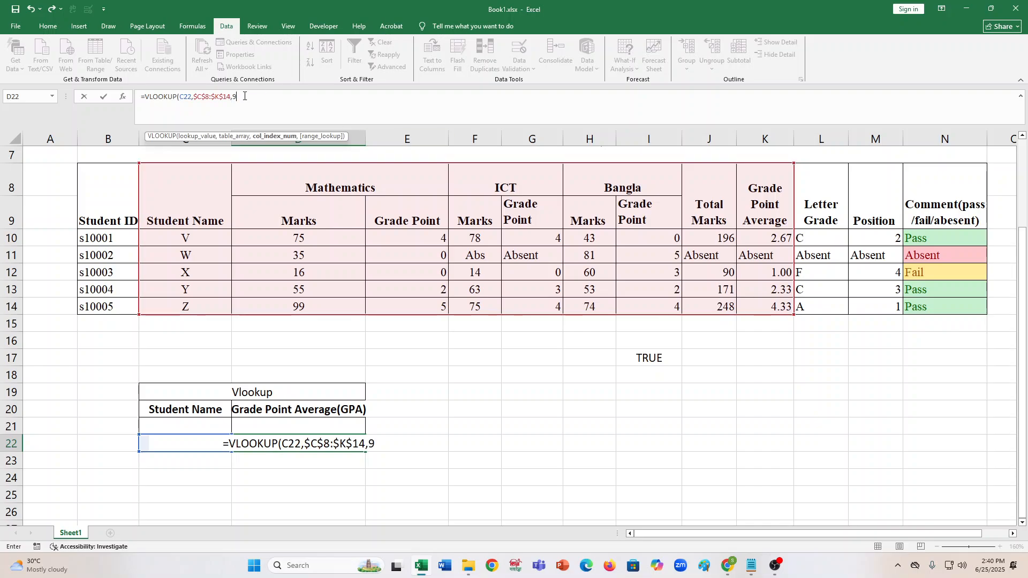
type(",")
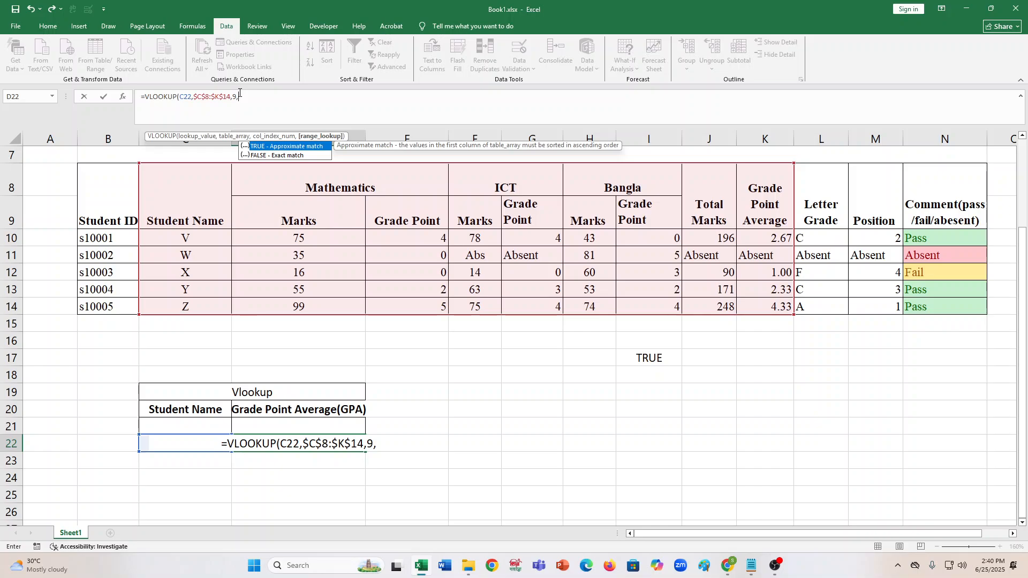
type("0")
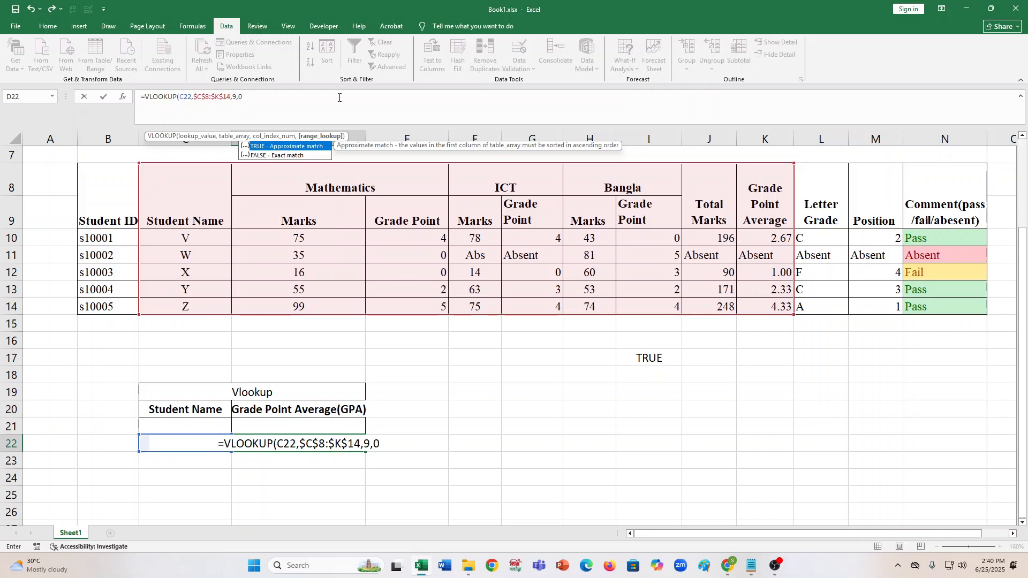
type(")")
key("Return")
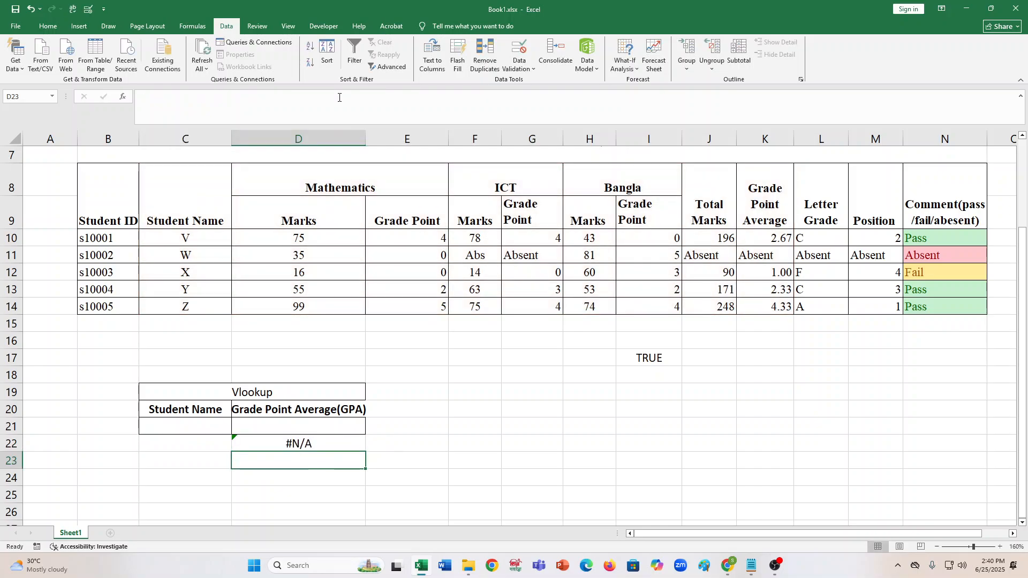
Choose student X from the C22 dropdown list to test the GPA lookup
left_click(190, 440)
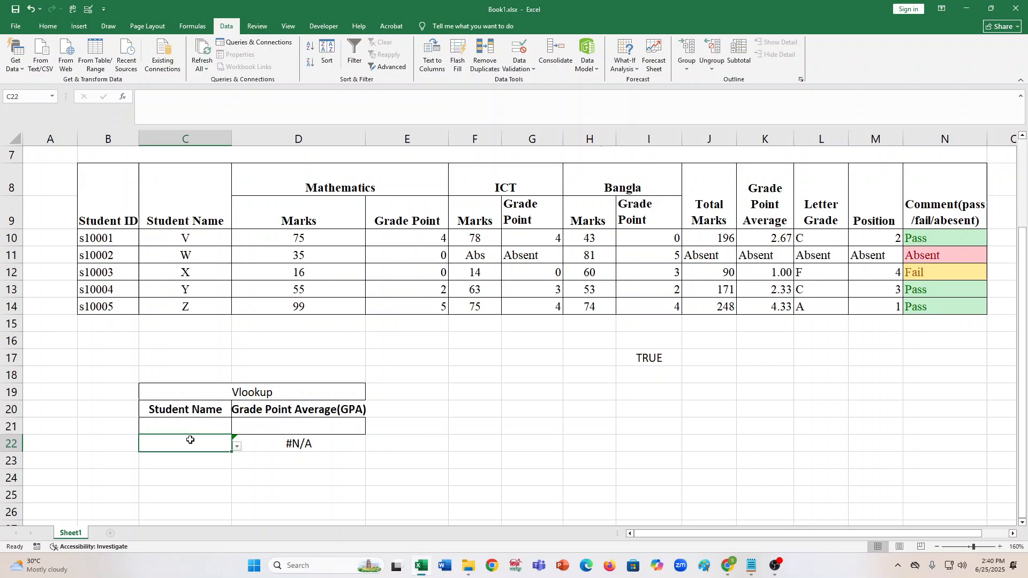
left_click(237, 446)
left_click(169, 482)
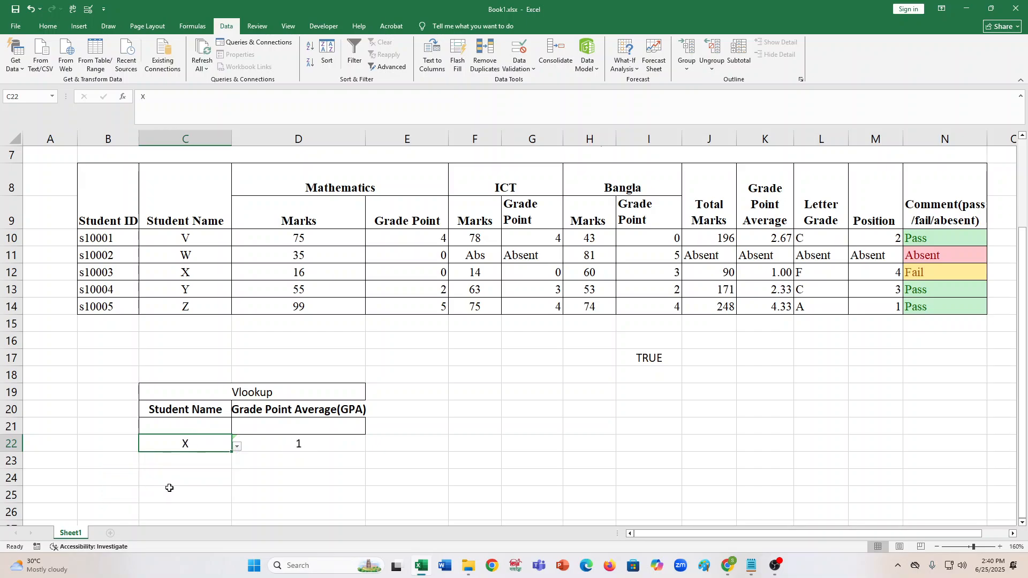
left_click(450, 462)
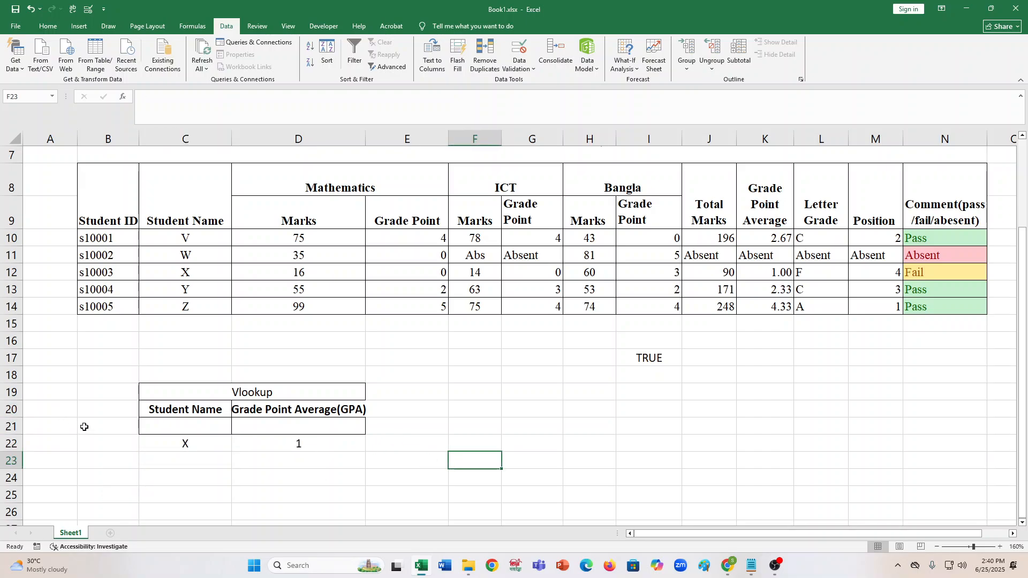
Choose student V in the Vlookup table's name cell C22
left_click(185, 449)
left_click(237, 448)
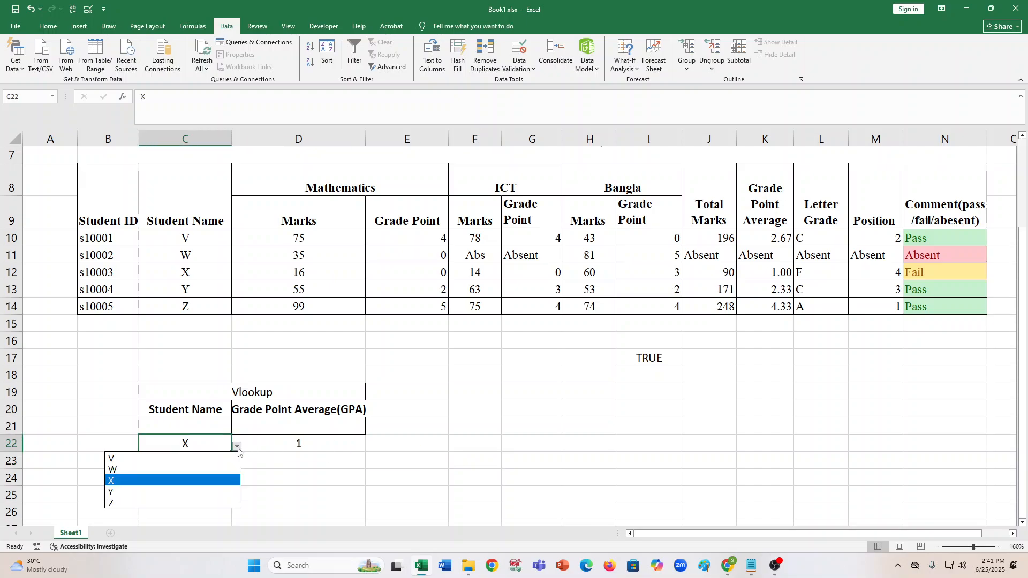
left_click(196, 458)
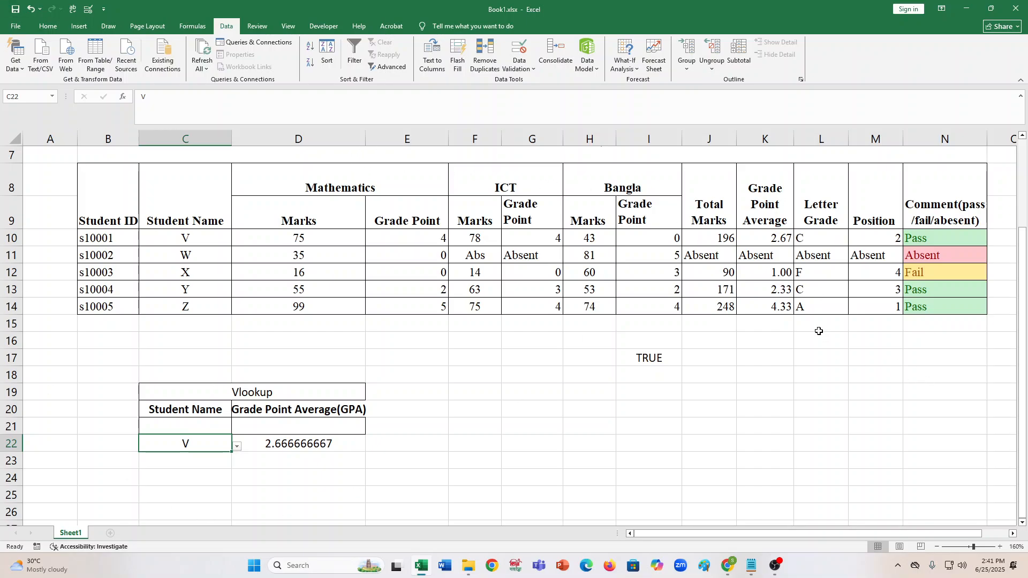
Reduce the looked-up grade point average in D22 to two decimal places
left_click(262, 446)
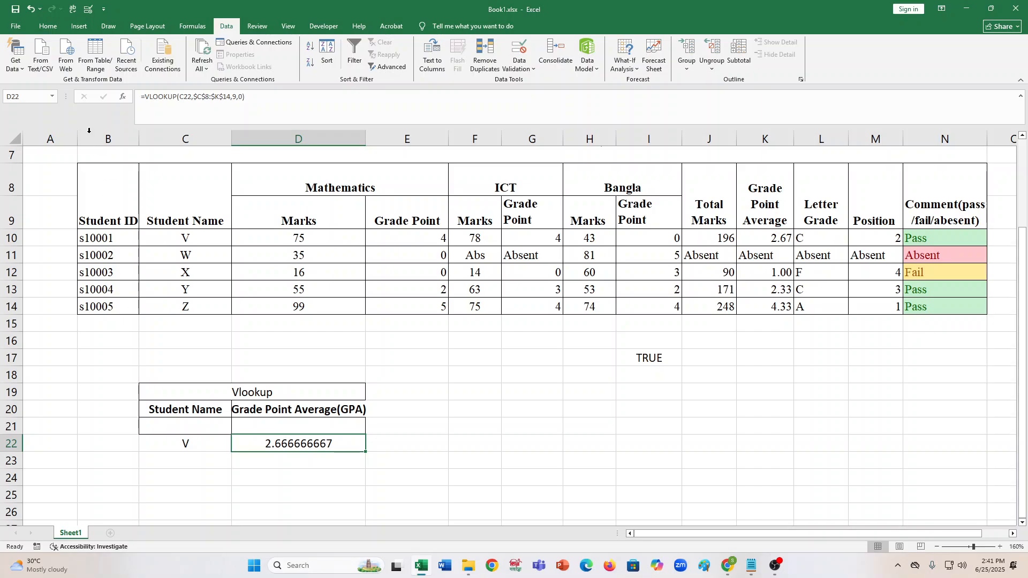
left_click(48, 26)
left_click(440, 64)
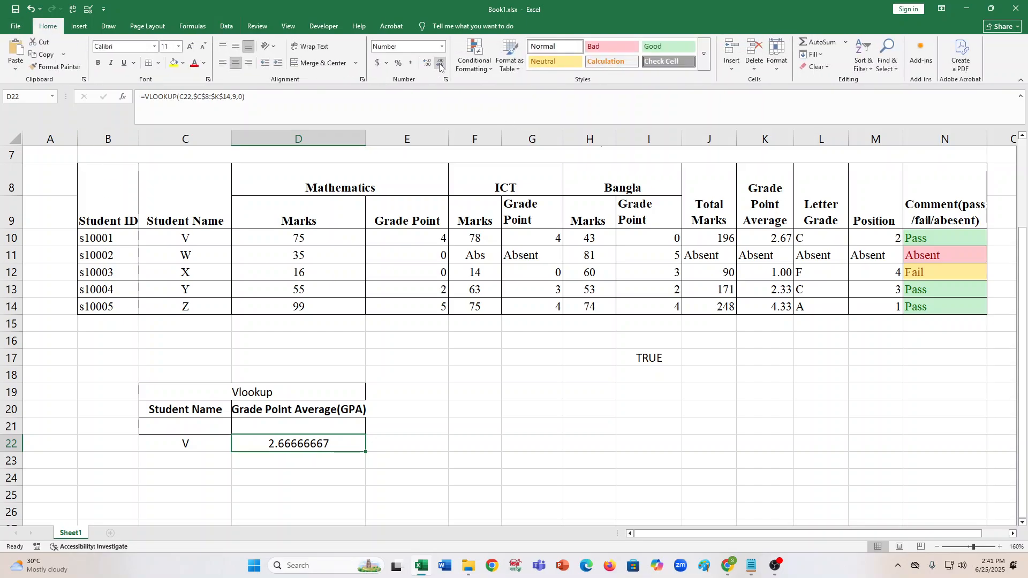
double_click(440, 64)
double_click(440, 64)
double_click(440, 64)
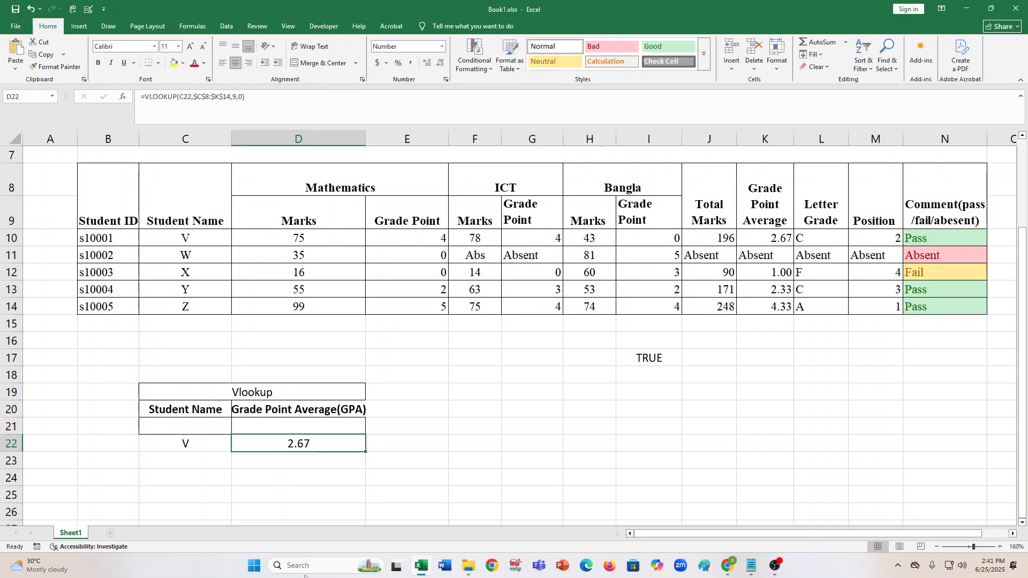
left_click(217, 478)
scroll(249, 460, "down", 2)
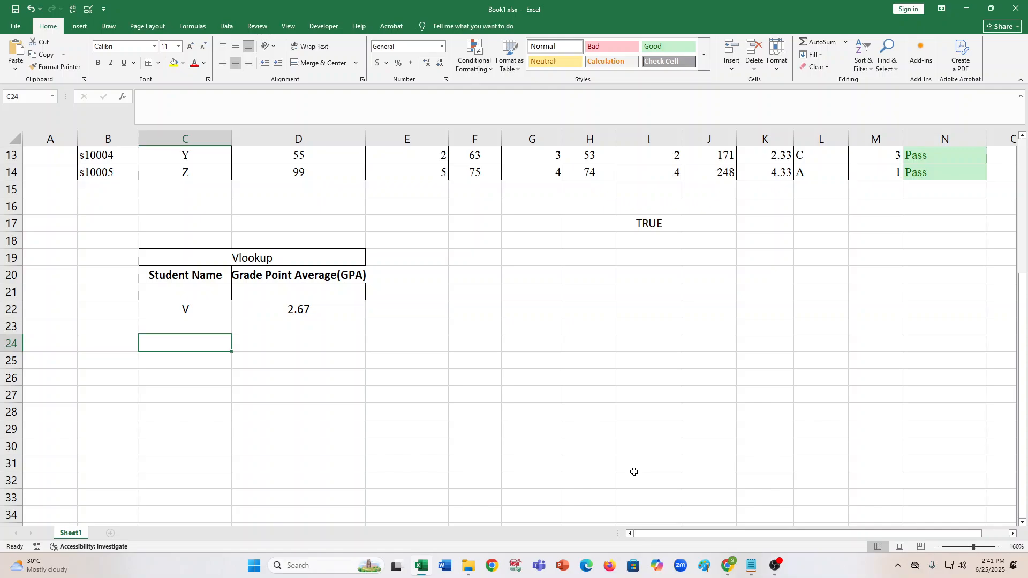
scroll(567, 286, "up", 4)
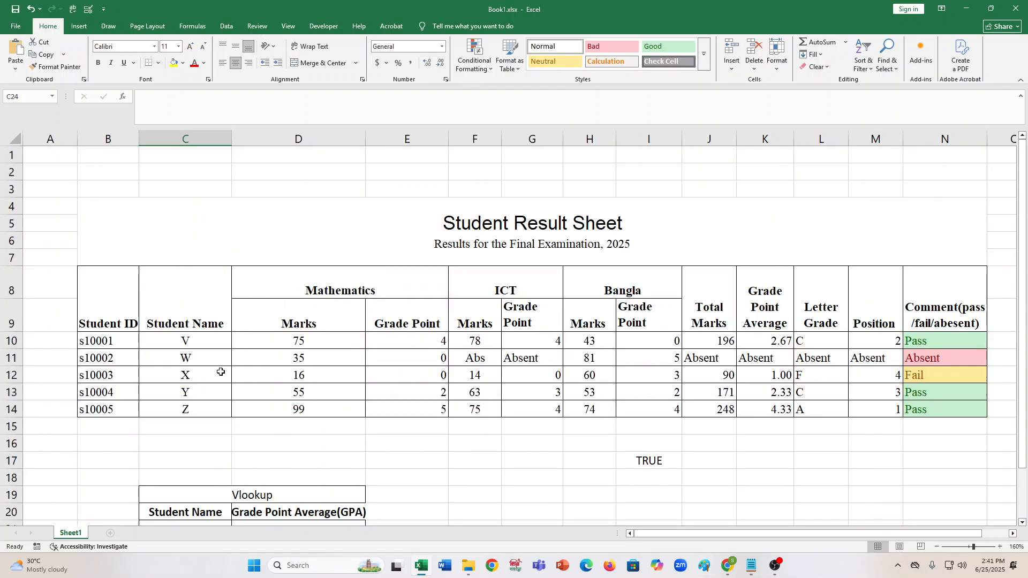
left_click(182, 328)
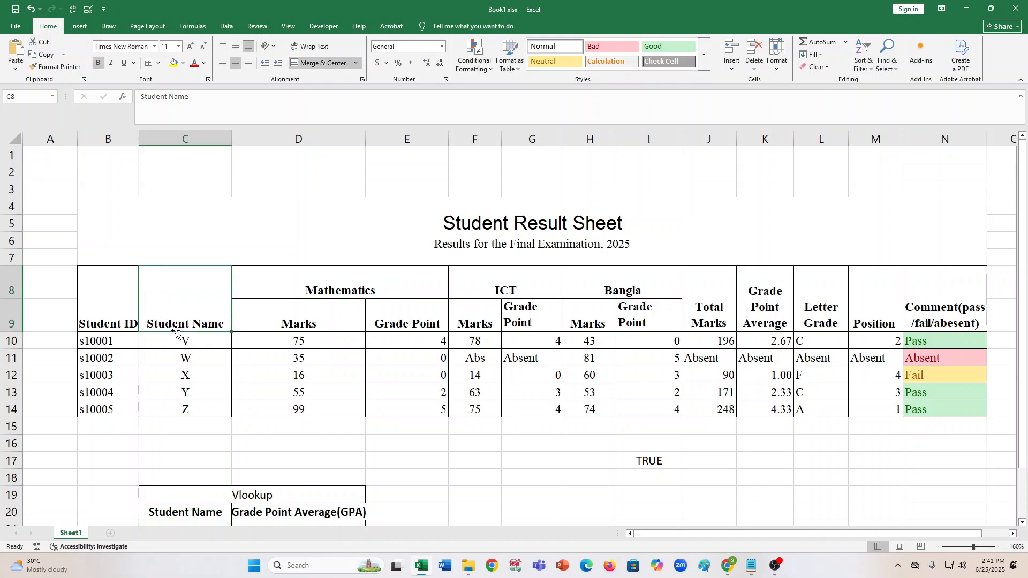
left_click(702, 303)
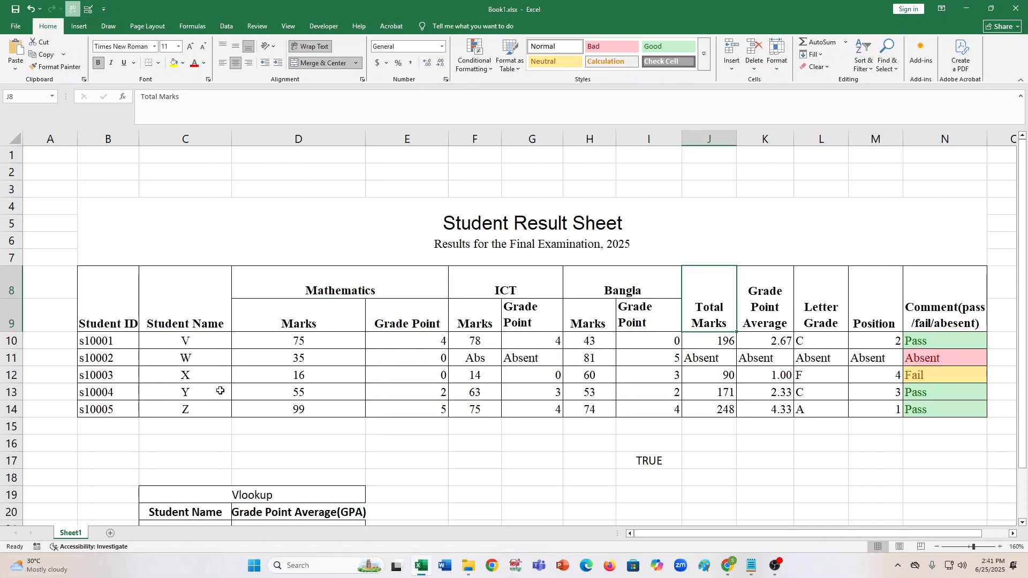
Copy the Student Name column C8:C14, including its header, and paste it starting at G20
left_click(216, 322)
key("shift+Down")
key("shift+Down")
key("shift+Down")
key("shift+Down")
key("shift+Down")
key("shift+Down")
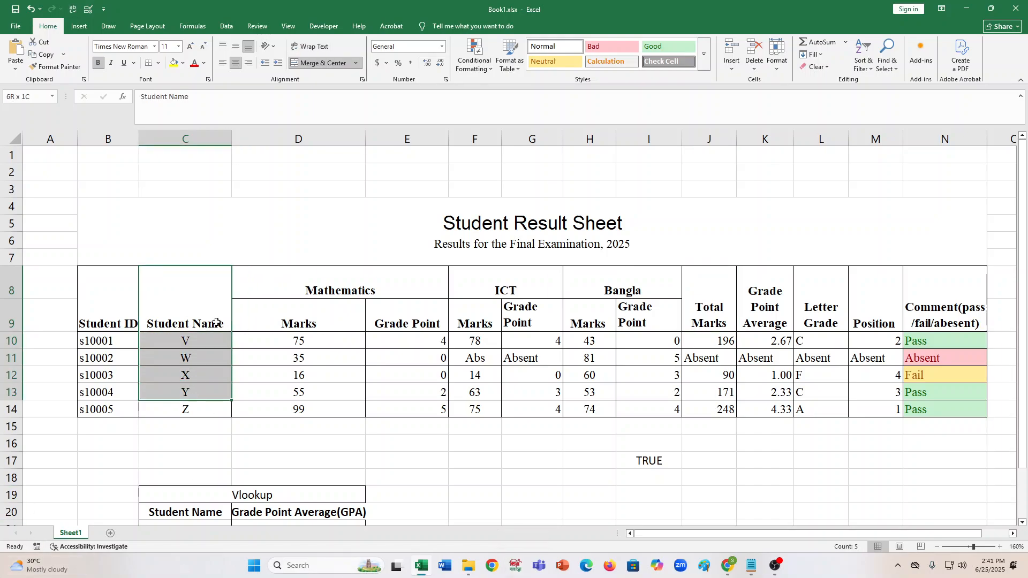
key("shift+Up")
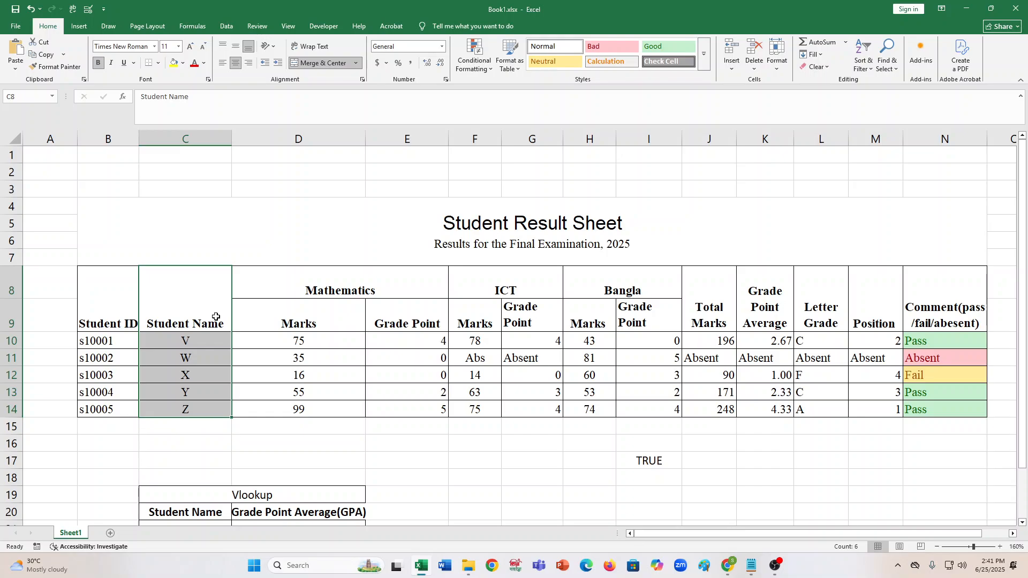
key("ctrl+c")
scroll(587, 480, "down", 4)
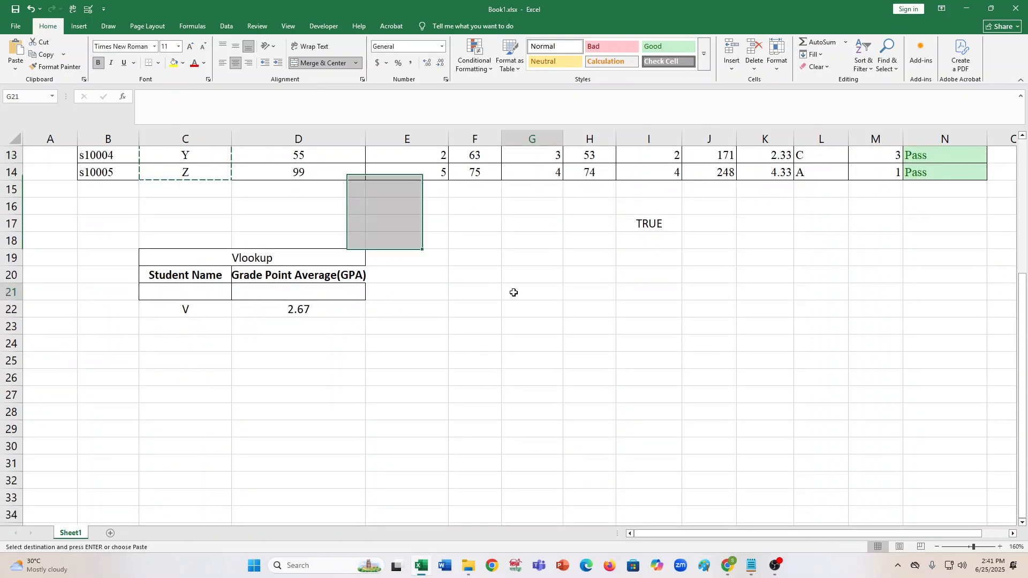
left_click(515, 290)
left_click(533, 272)
key("ctrl+v")
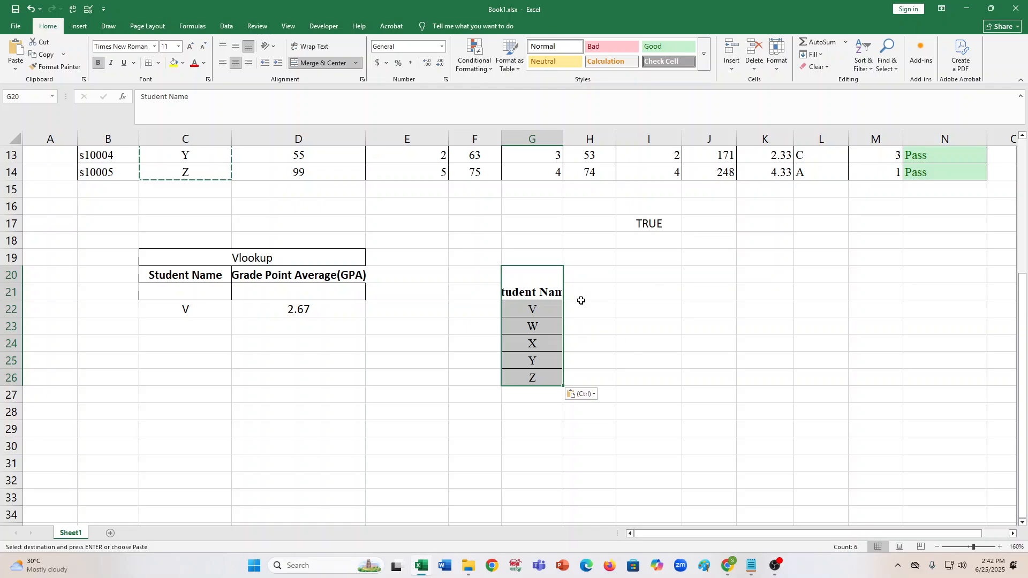
Wrap the text of the pasted Student Name header in G20
left_click(535, 273)
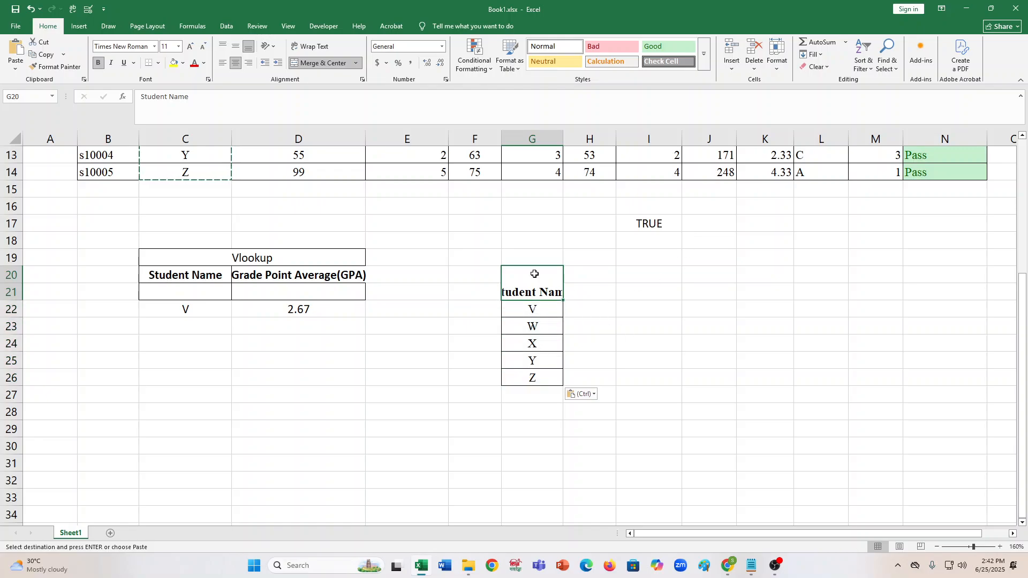
left_click(308, 48)
left_click(602, 278)
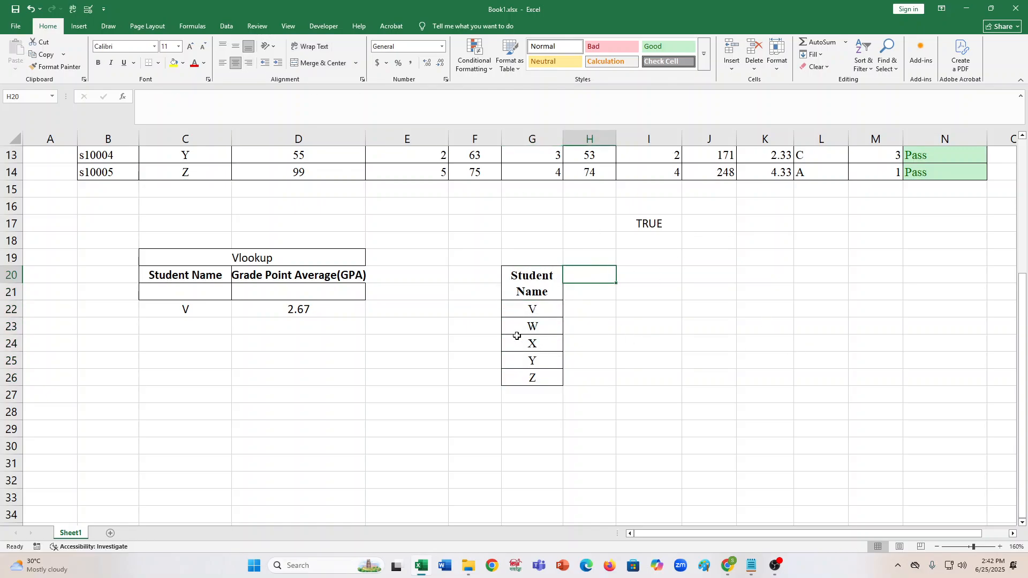
Copy the Total Marks column J8:J14 with its header and paste it starting at H20
scroll(535, 340, "up", 3)
scroll(520, 335, "up", 1)
left_click(722, 239)
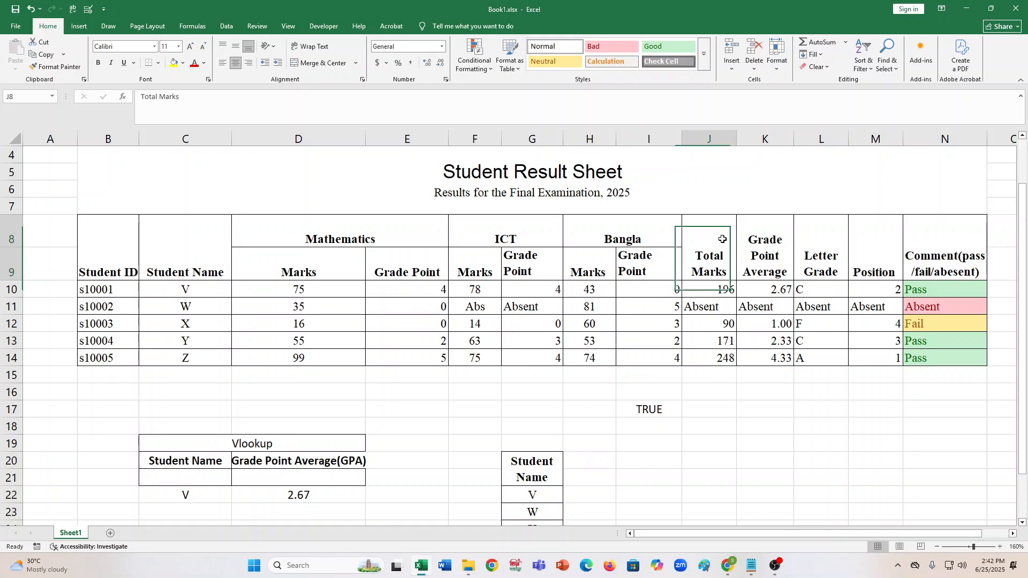
key("shift+Down")
key("shift+Down")
key("shift+Down")
key("shift+Down")
key("shift+Down")
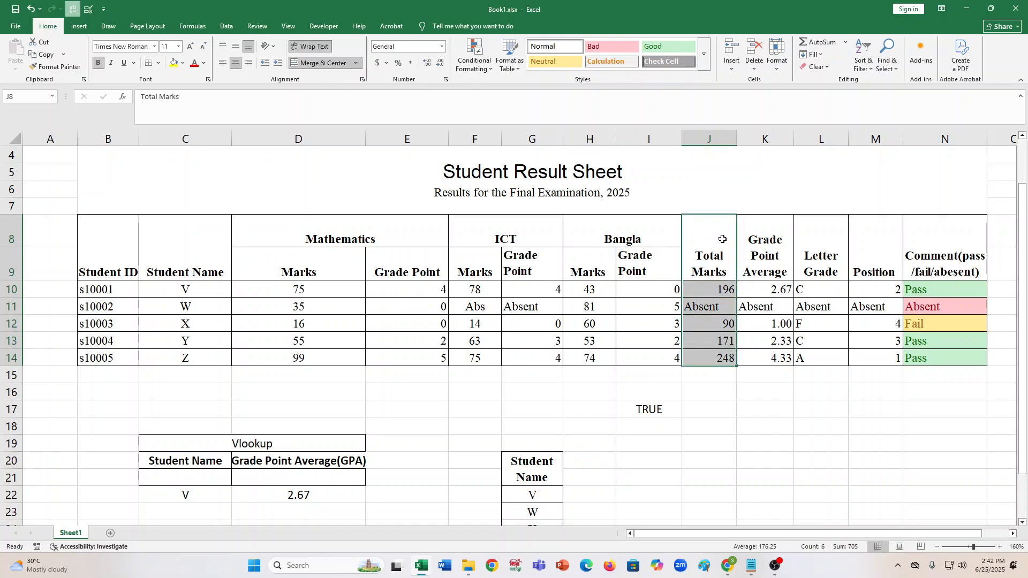
key("ctrl+c")
scroll(649, 490, "down", 2)
left_click(587, 328)
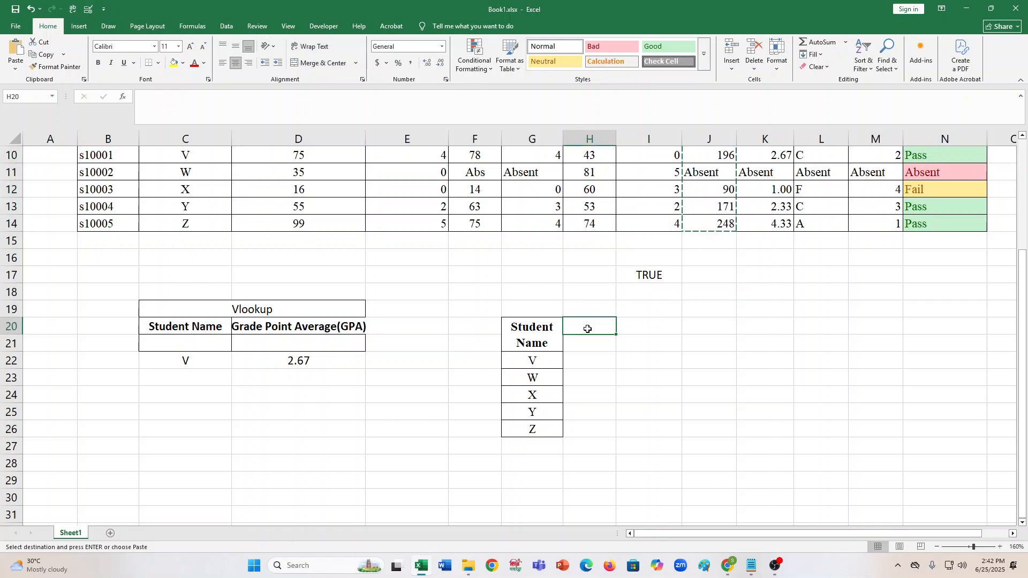
key("ctrl+v")
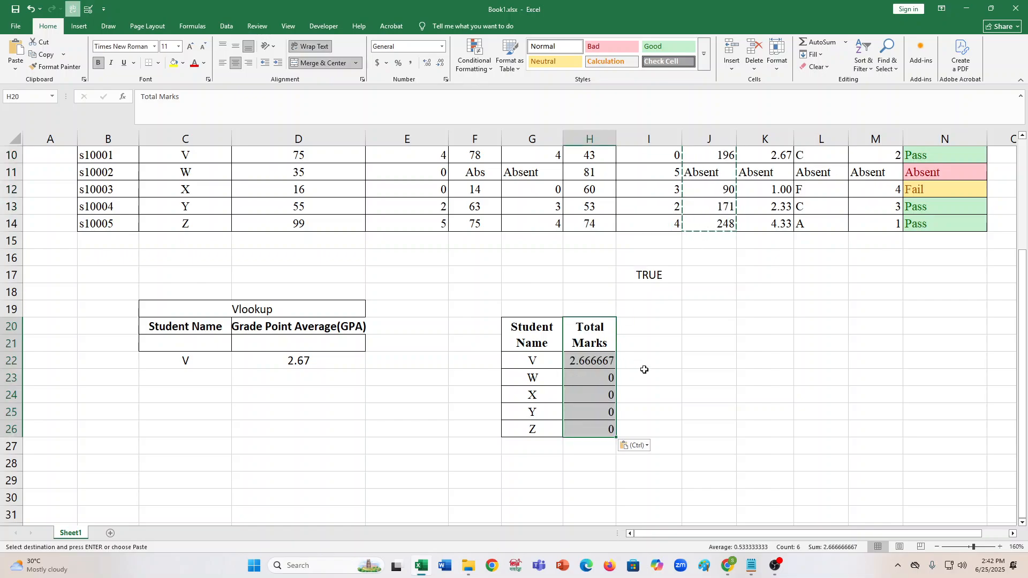
Try to paste the copied Total Marks as values over H20:H26
right_click(591, 348)
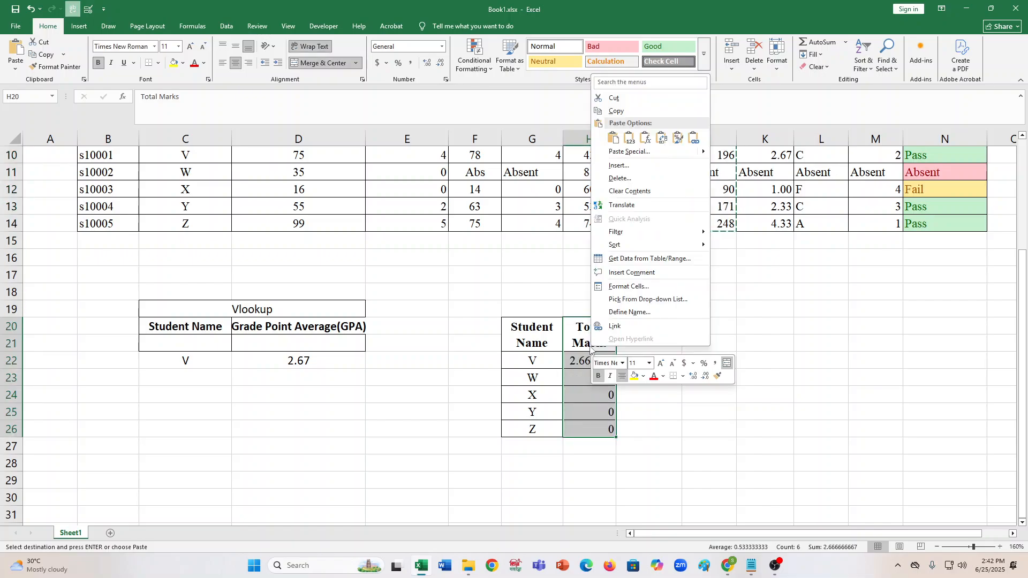
key("Escape")
right_click(589, 341)
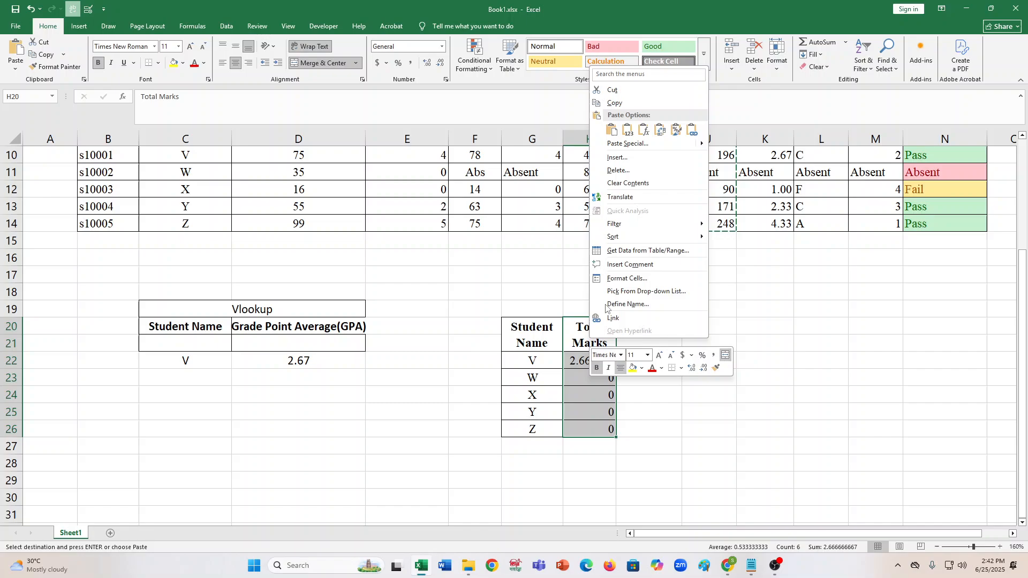
left_click(627, 142)
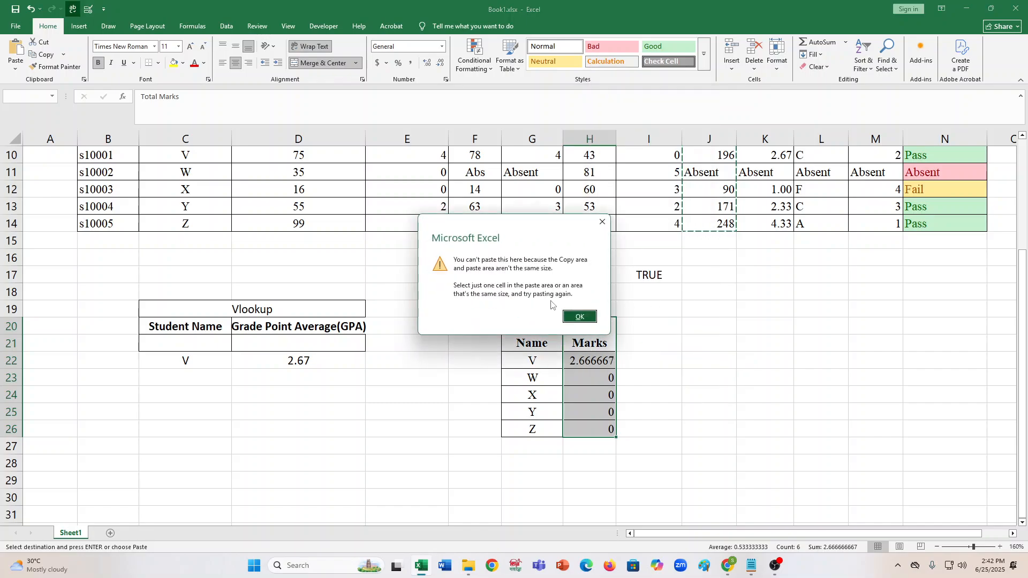
left_click(579, 316)
Clear the pasted contents of H20:H26 and copy the Total Marks column J8:J14 again
scroll(812, 390, "up", 3)
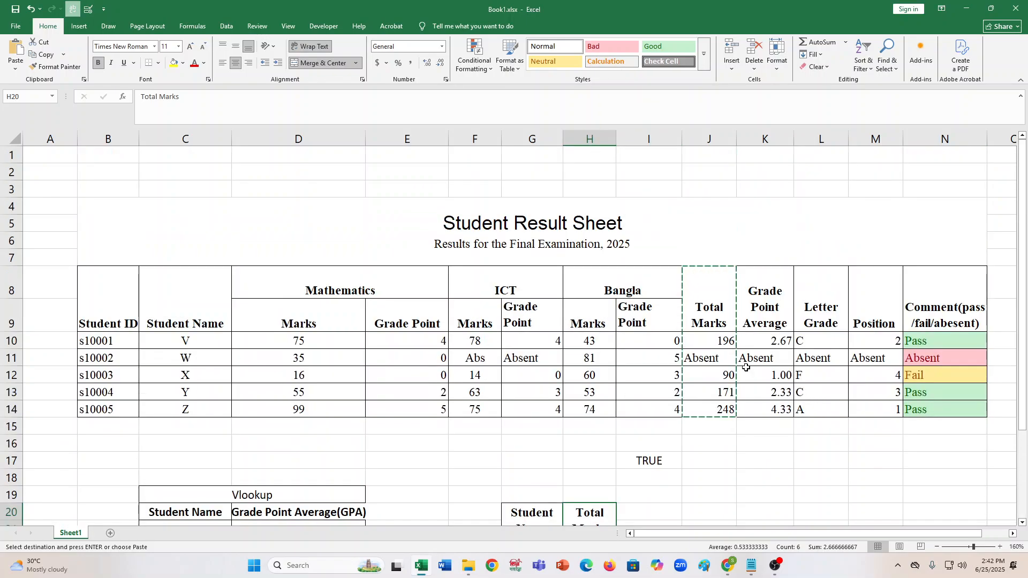
key("Escape")
left_click(708, 306)
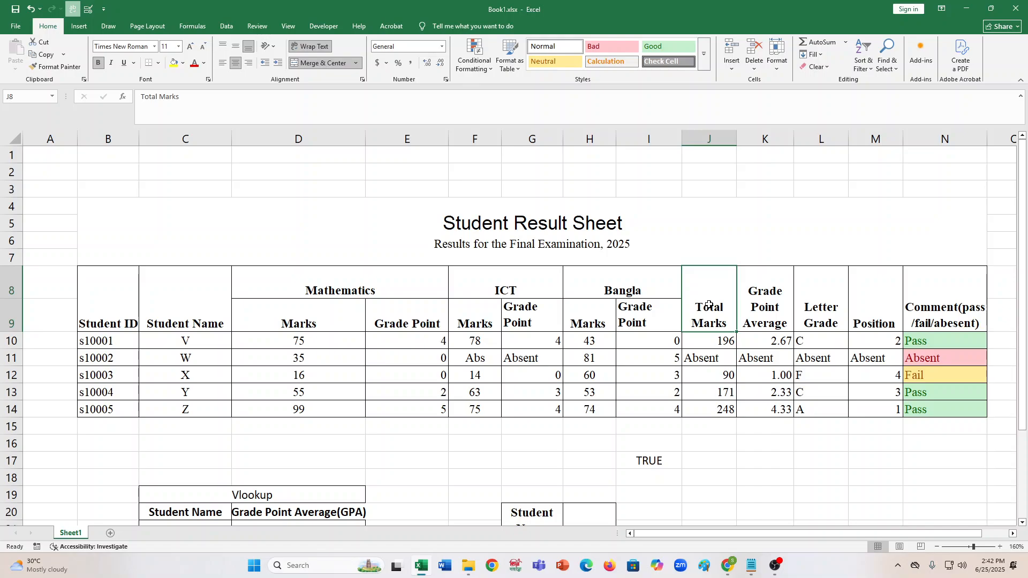
key("shift+Down")
key("shift+Down")
key("shift+Down")
key("shift+Down")
key("shift+Down")
right_click(710, 306)
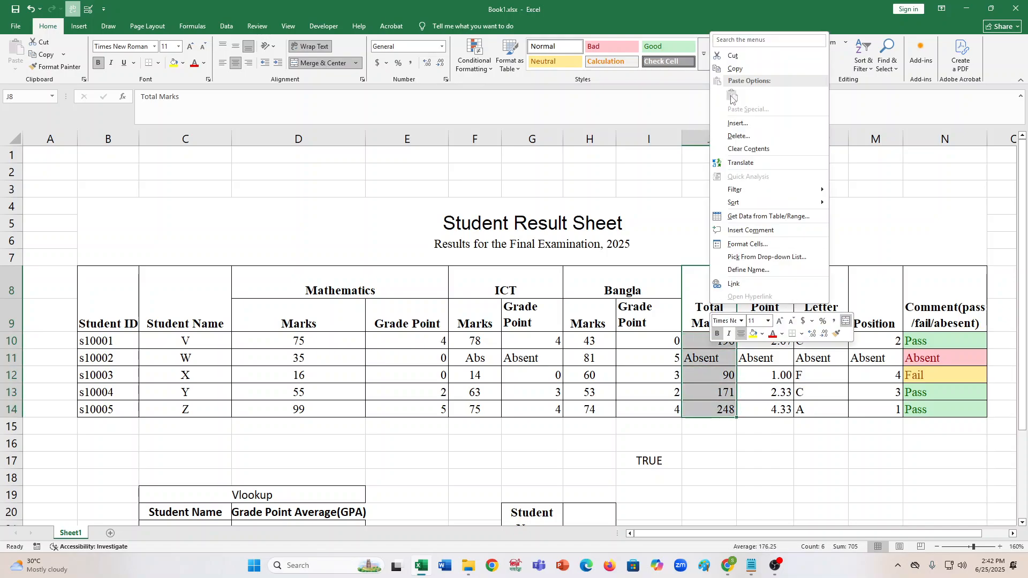
left_click(734, 68)
Try to paste the copied Total Marks column as values into the merged cell H20
left_click(587, 512)
scroll(584, 512, "down", 3)
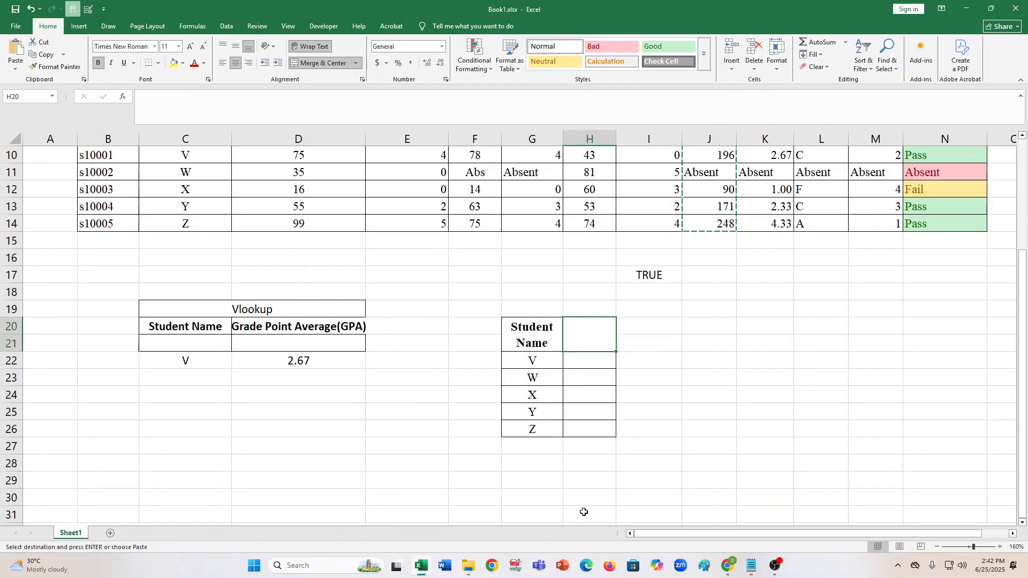
right_click(580, 341)
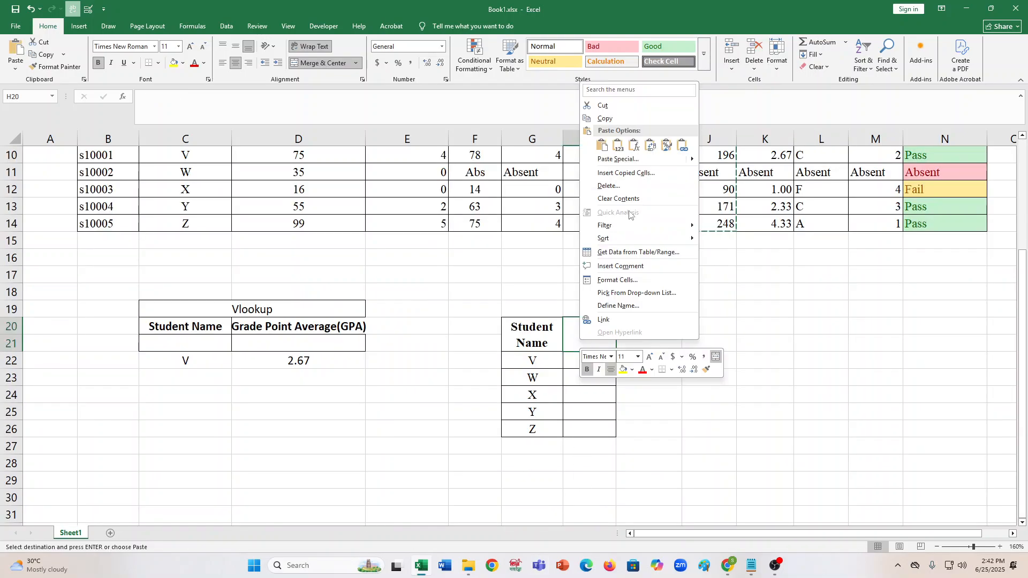
left_click(619, 157)
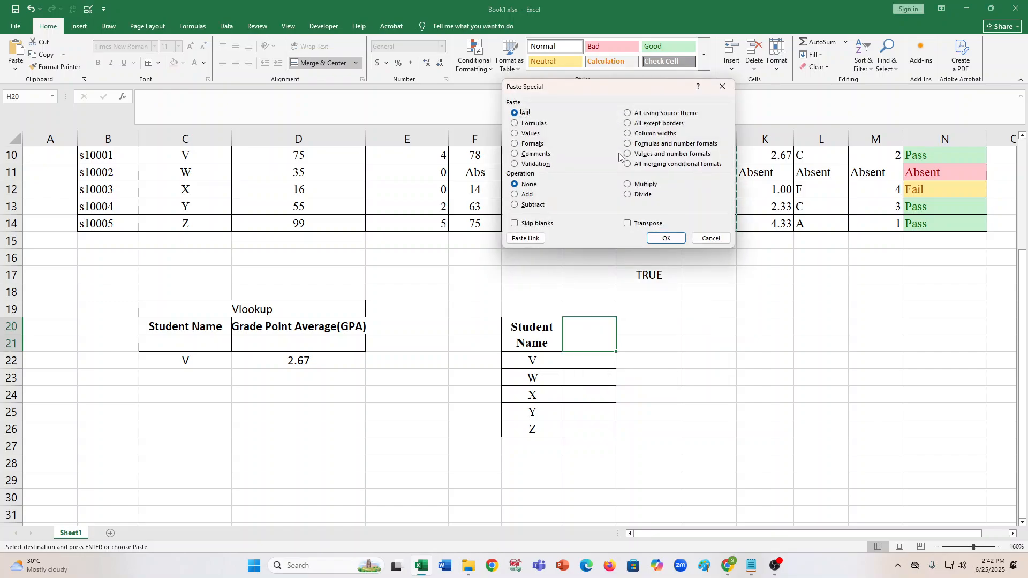
left_click(711, 239)
right_click(596, 336)
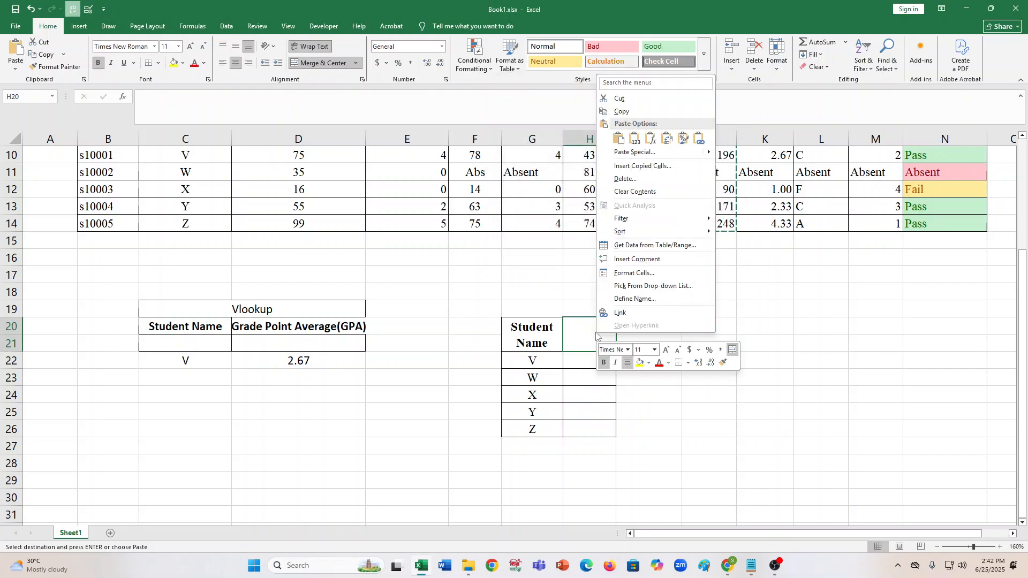
left_click(634, 137)
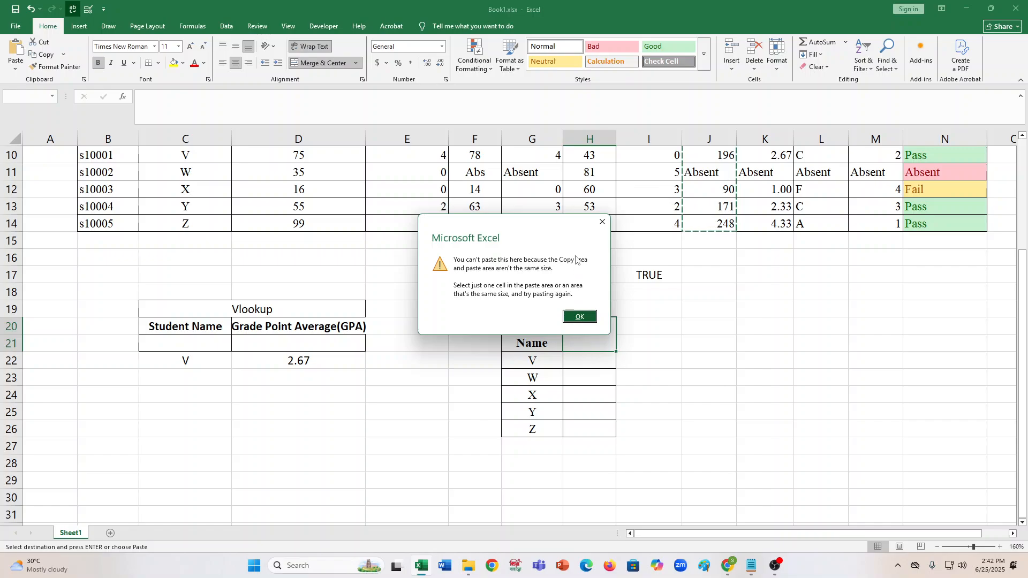
left_click(601, 229)
left_click(652, 344)
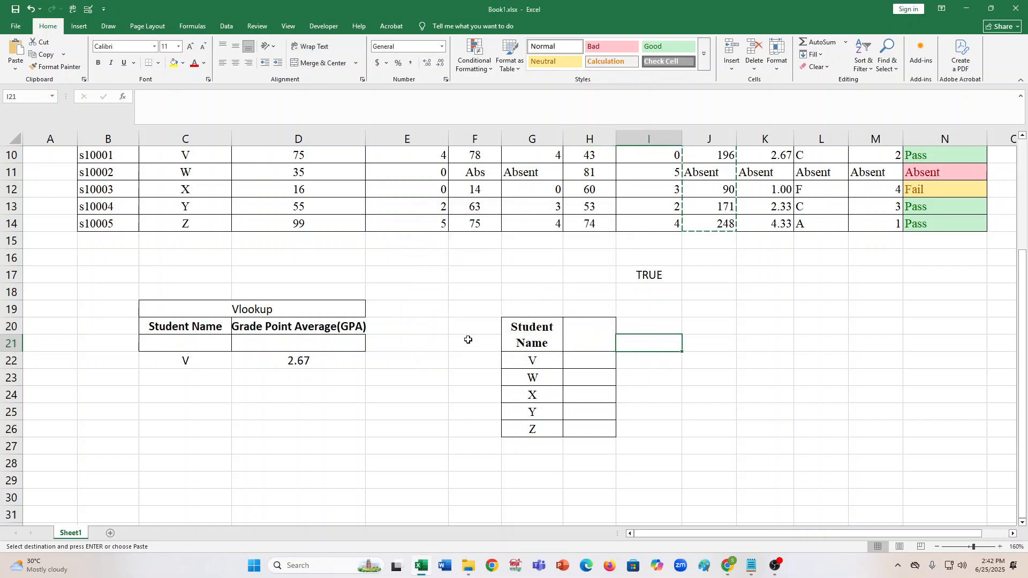
double_click(581, 343)
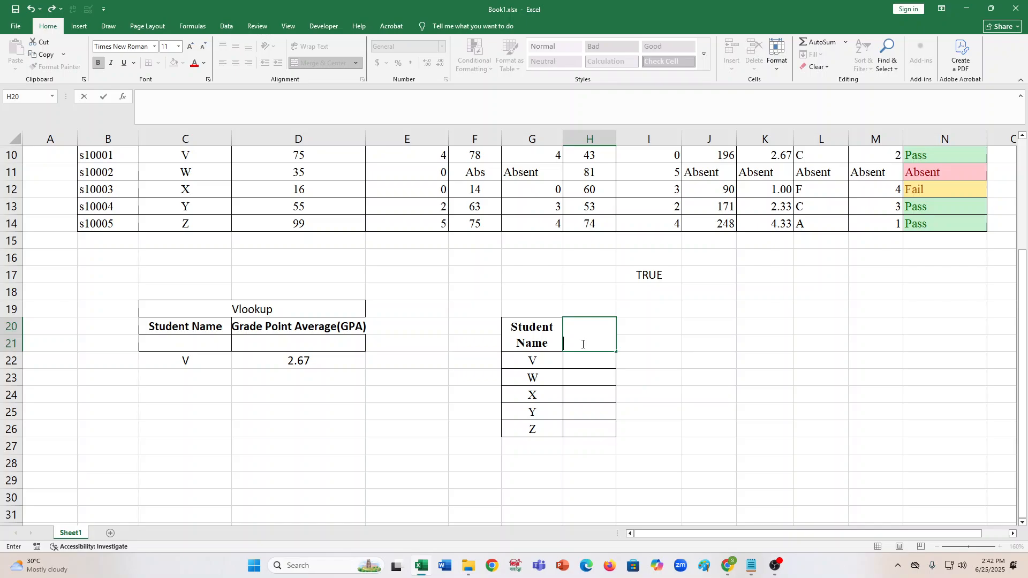
left_click(702, 470)
Copy the Total Marks column J8:J14, including its header, from the student result sheet
scroll(702, 470, "up", 3)
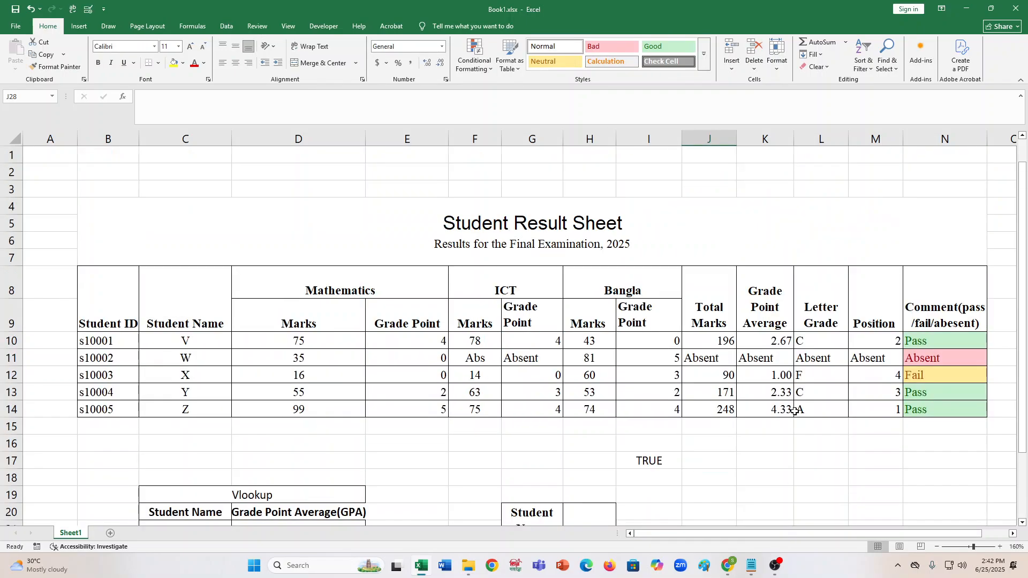
left_click(705, 300)
key("shift+Down")
key("shift+Down")
key("shift+Down")
key("shift+Down")
key("shift+Down")
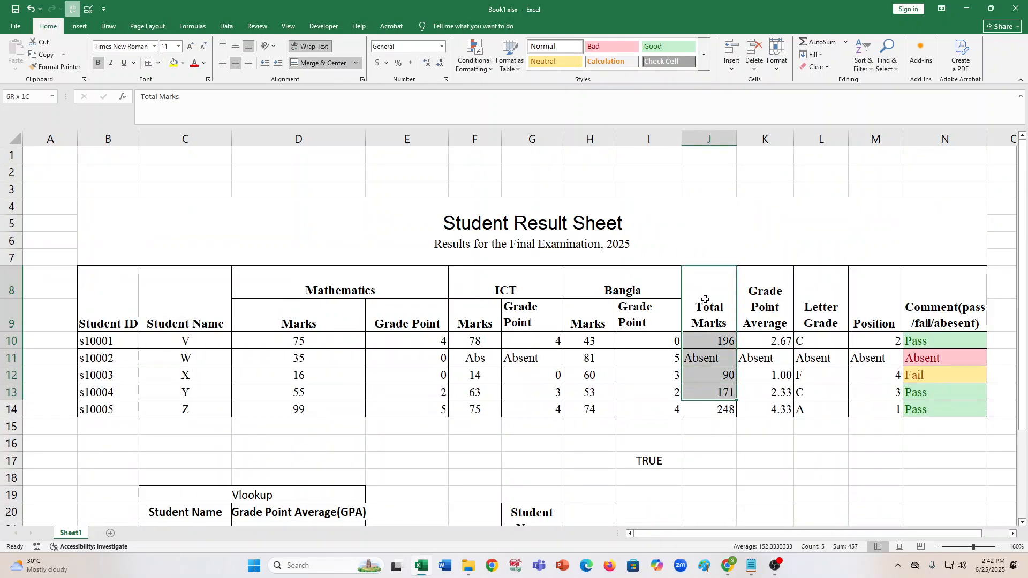
right_click(708, 304)
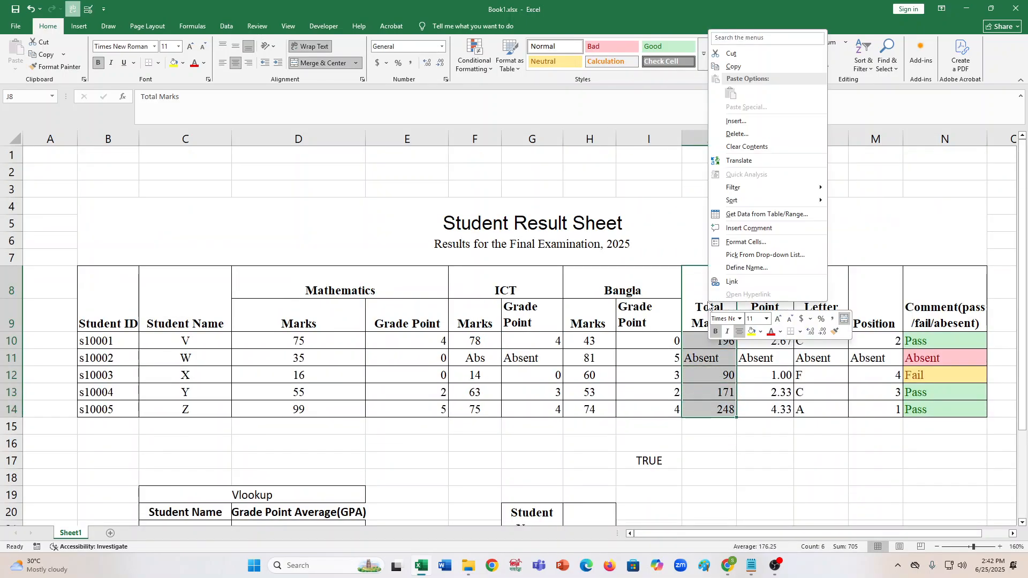
left_click(732, 67)
Try to paste the copied Total Marks as values into the merged cell H20
scroll(592, 416, "down", 2)
left_click(591, 416)
right_click(591, 416)
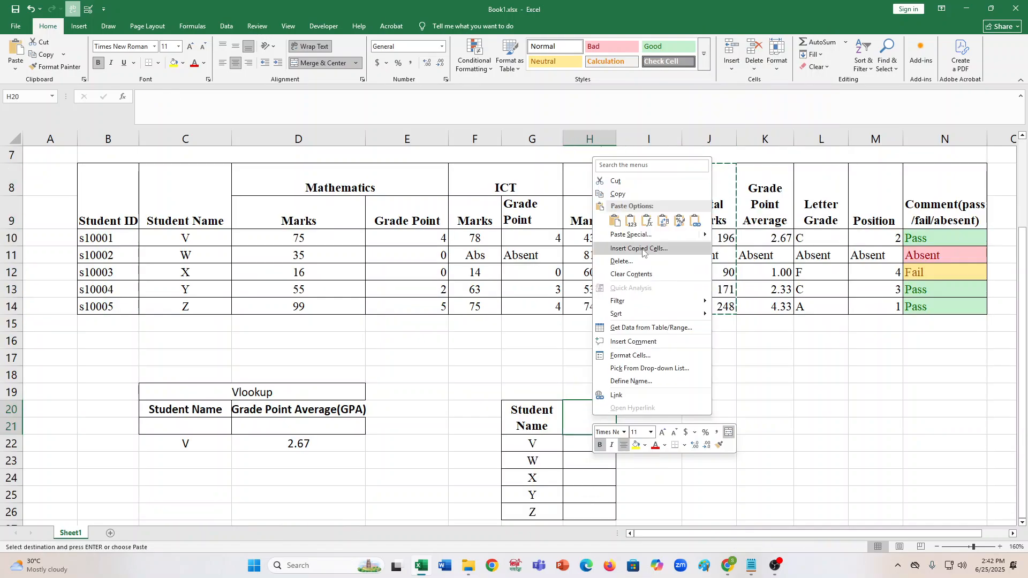
left_click(632, 224)
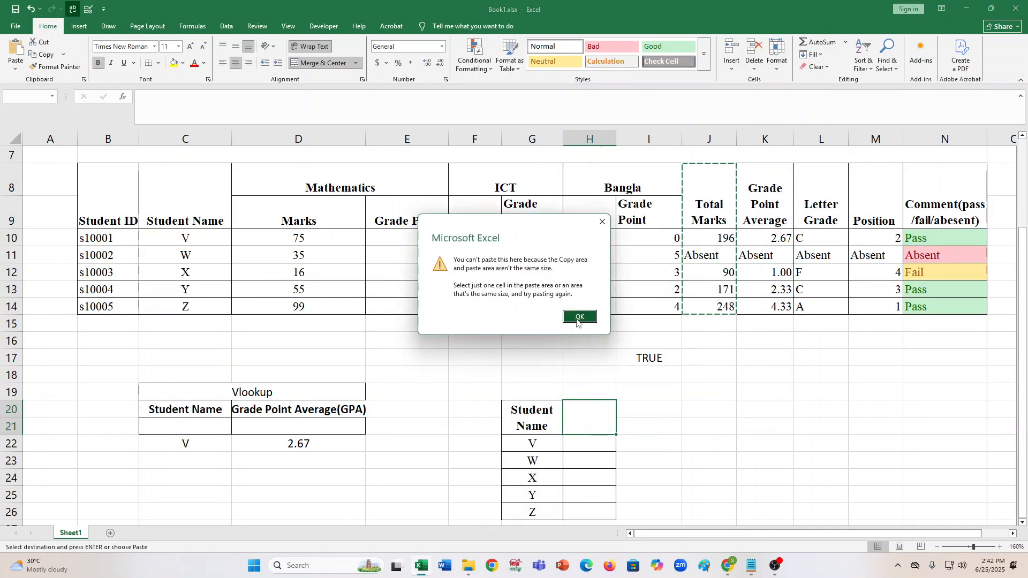
left_click(578, 315)
Paste the copied Total Marks column as values starting at cell I20
left_click(646, 410)
right_click(646, 410)
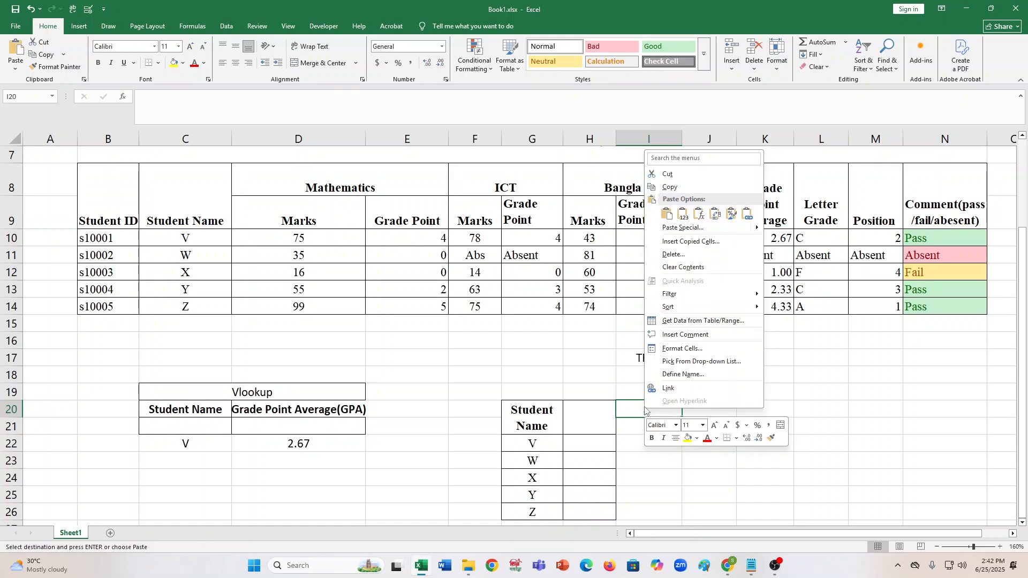
left_click(680, 216)
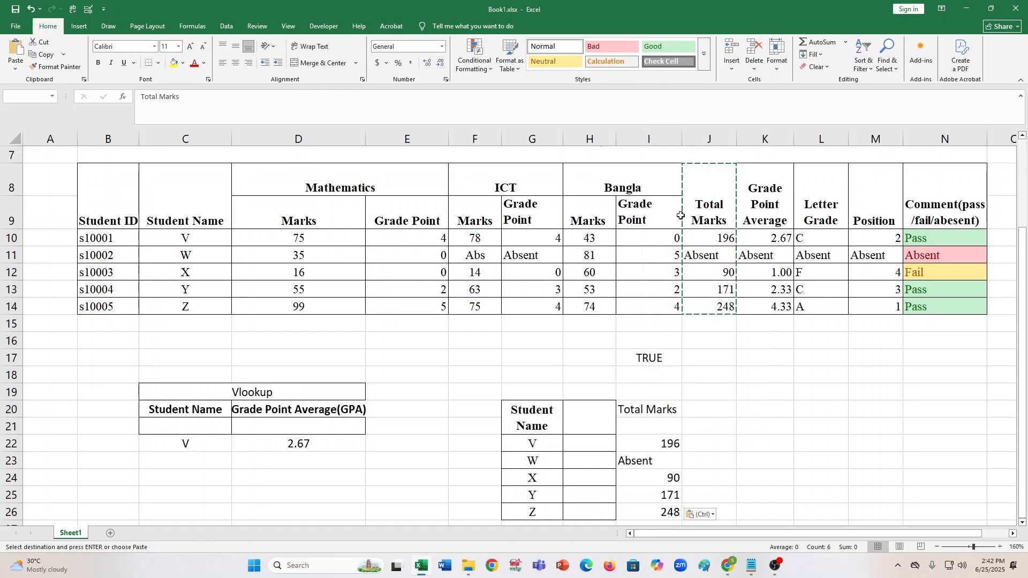
left_click(602, 420)
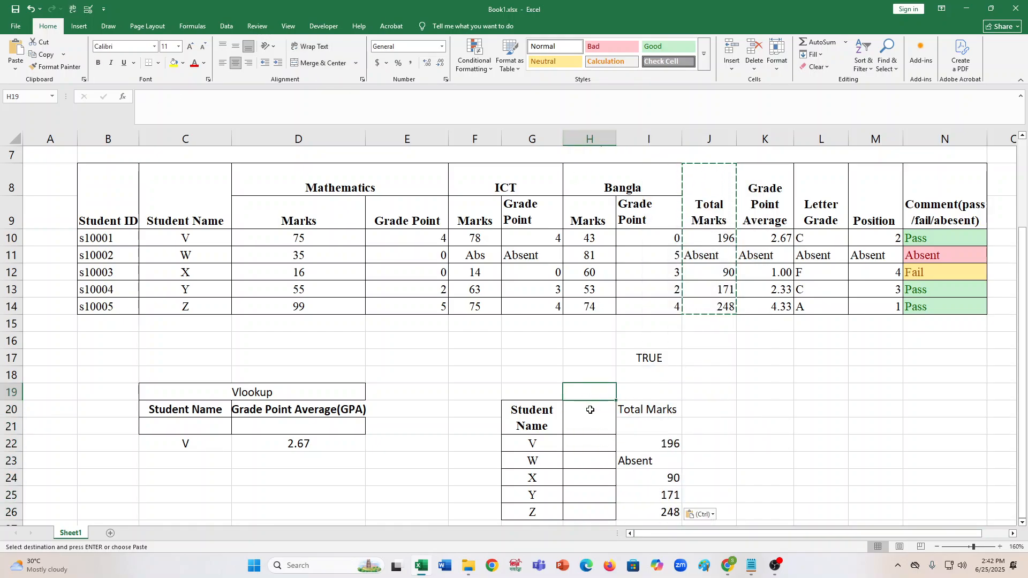
key("shift+Down")
key("shift+Down")
key("shift+Down")
key("shift+Down")
key("shift+Down")
key("shift+Down")
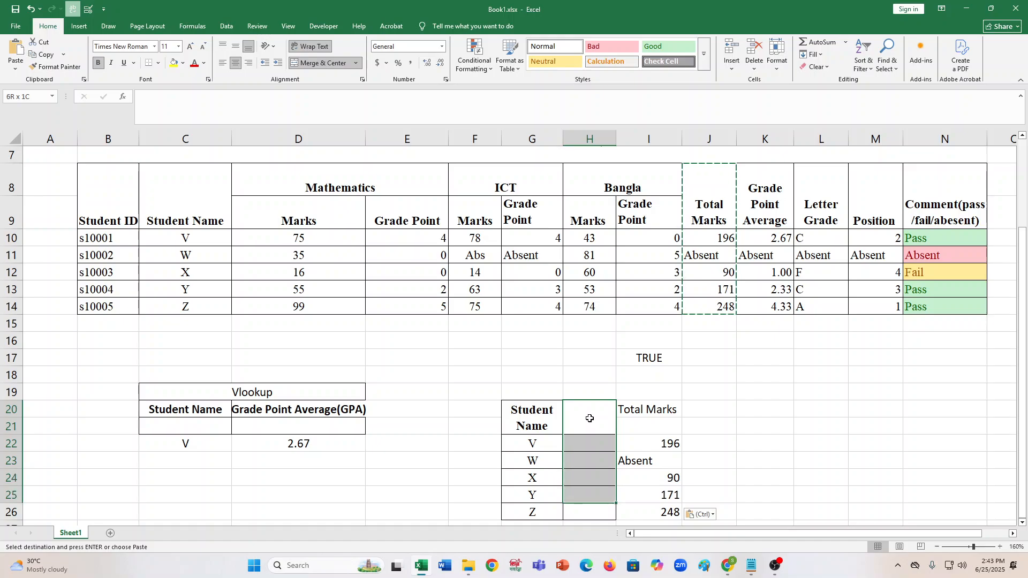
key("Escape")
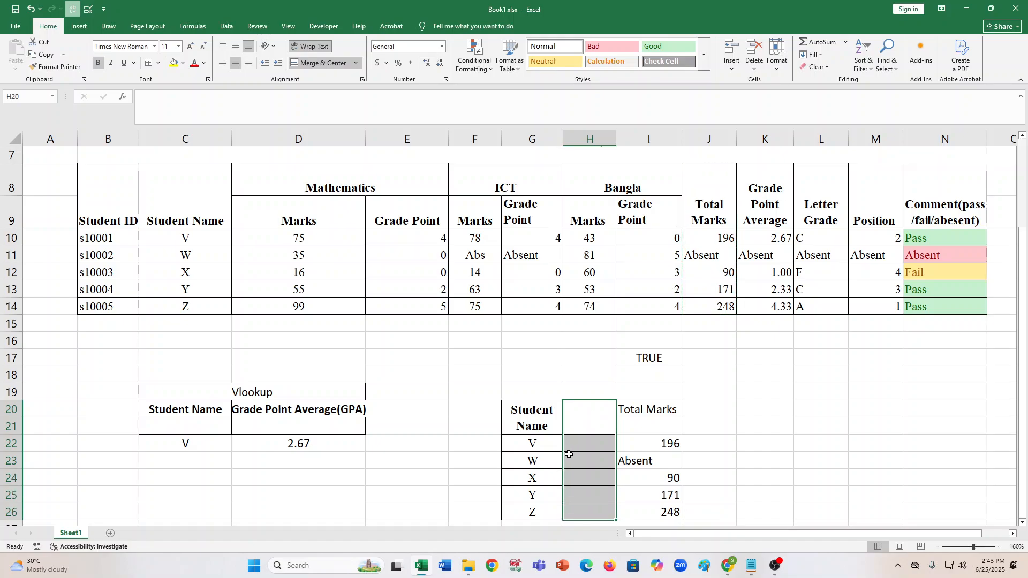
Merge and center the Student Name header across G20:H21
left_click(538, 443)
left_click(552, 413)
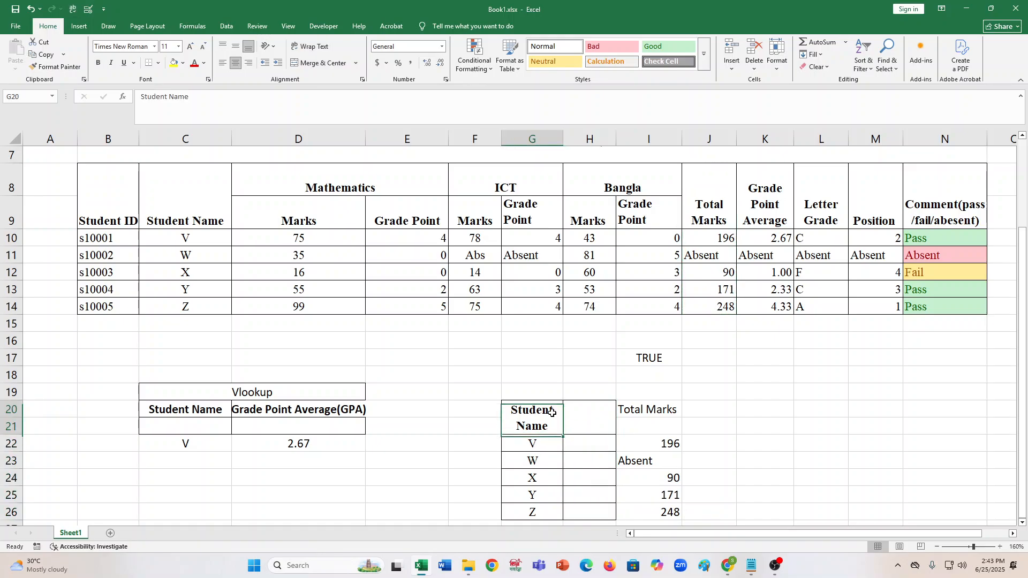
key("shift+Right")
left_click(321, 63)
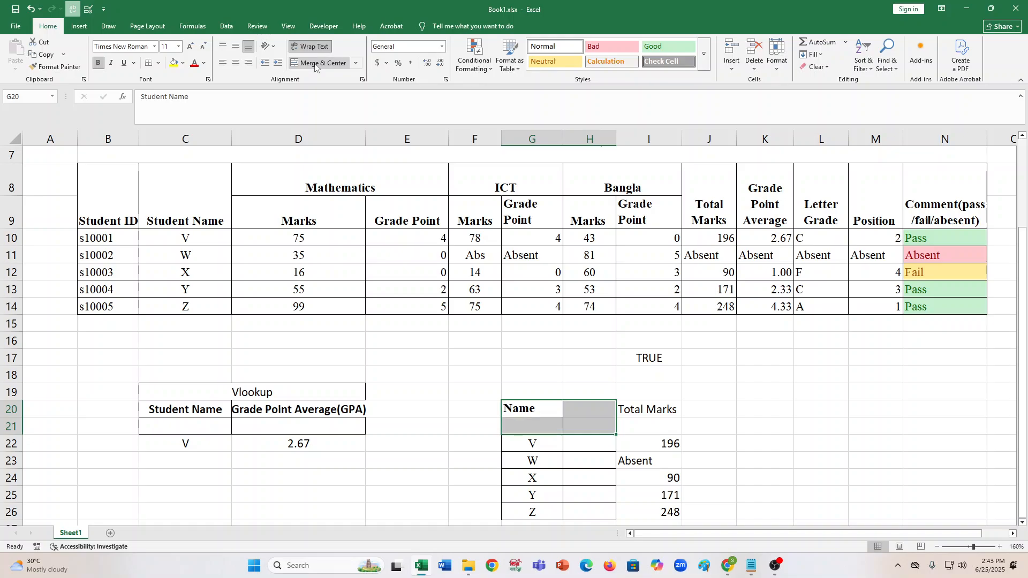
left_click(552, 443)
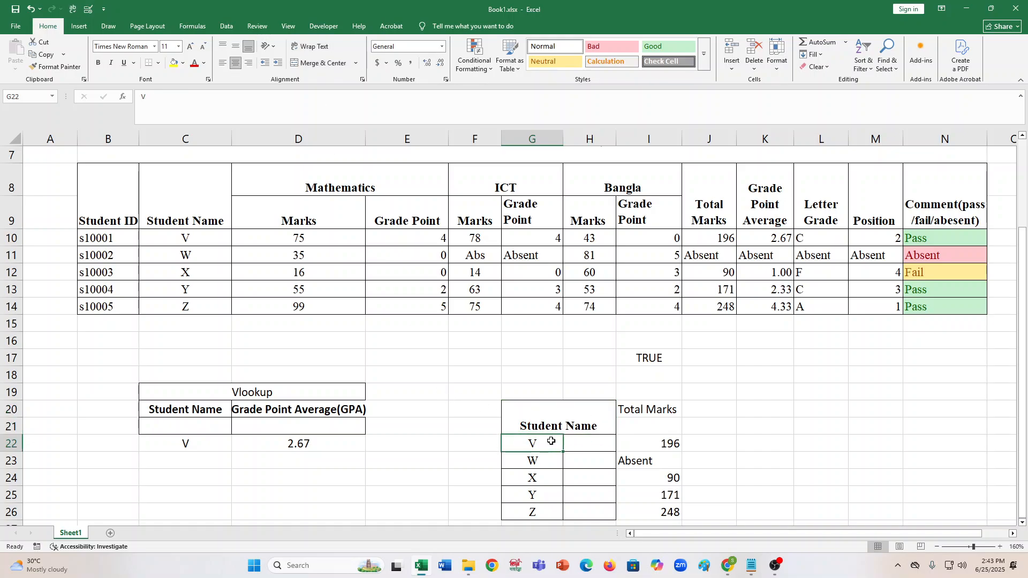
key("shift+Right")
key("shift+Right")
key("shift+Left")
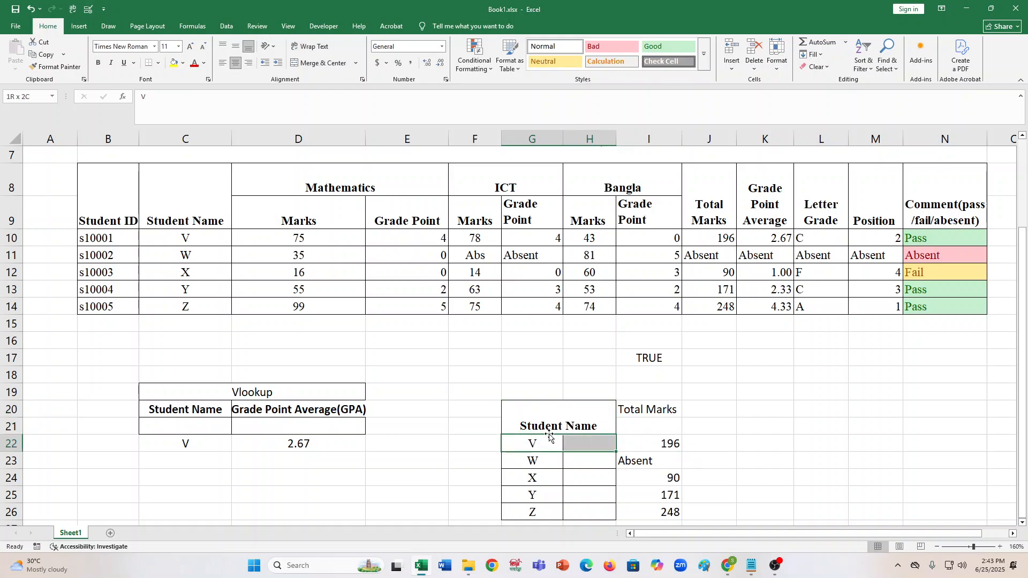
key("shift+Down")
key("shift+Down")
key("shift+Down")
key("shift+Down")
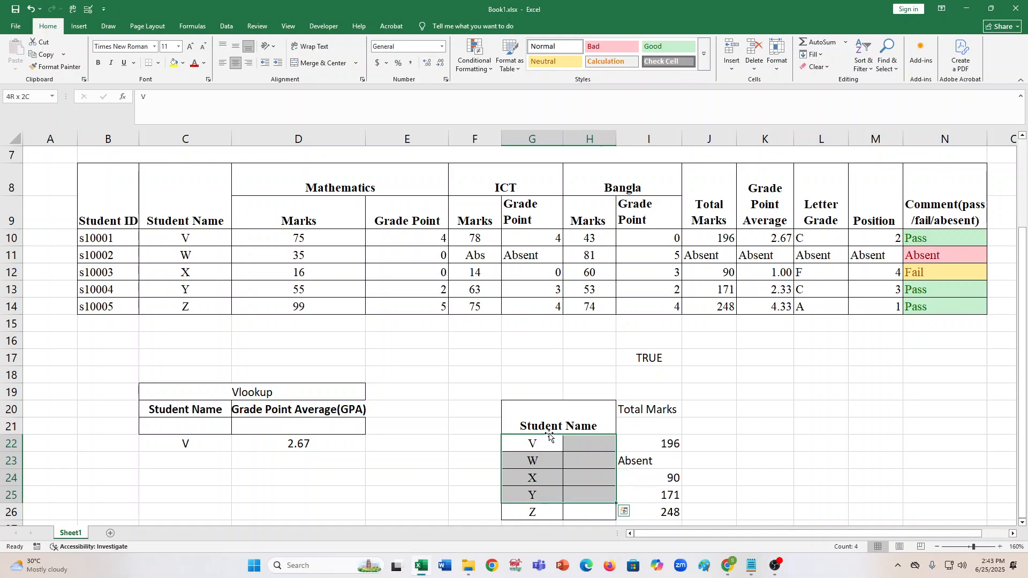
Merge and center each student name from V to Z across columns G and H, separately for rows 22 to 26
left_click(546, 446)
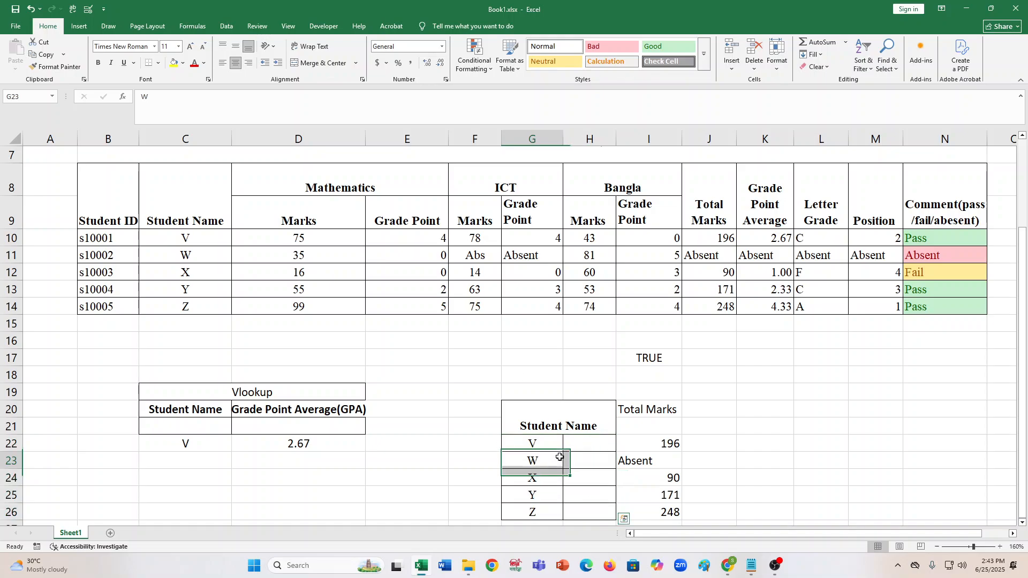
key("shift+Right")
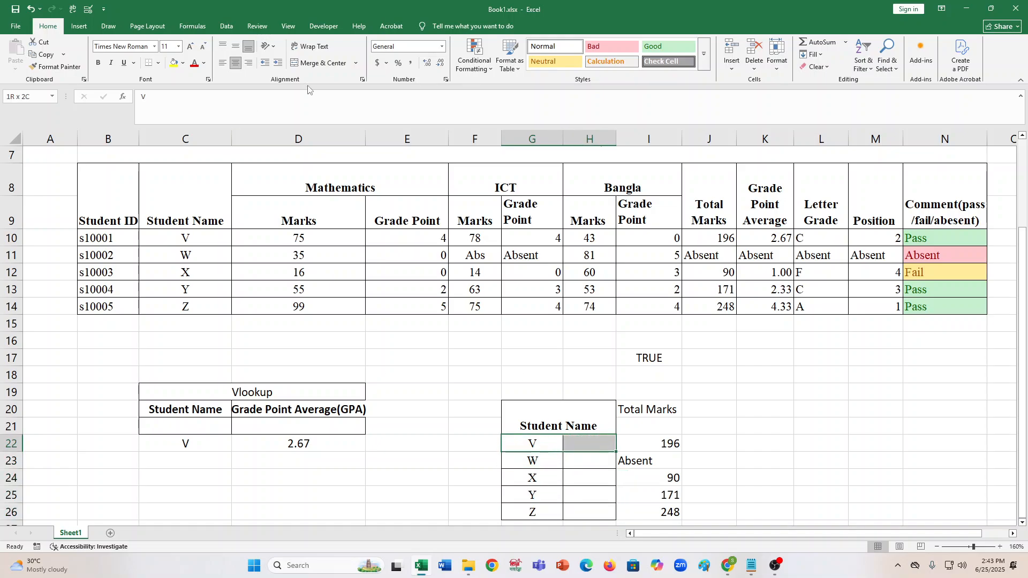
left_click(315, 63)
left_click(541, 459)
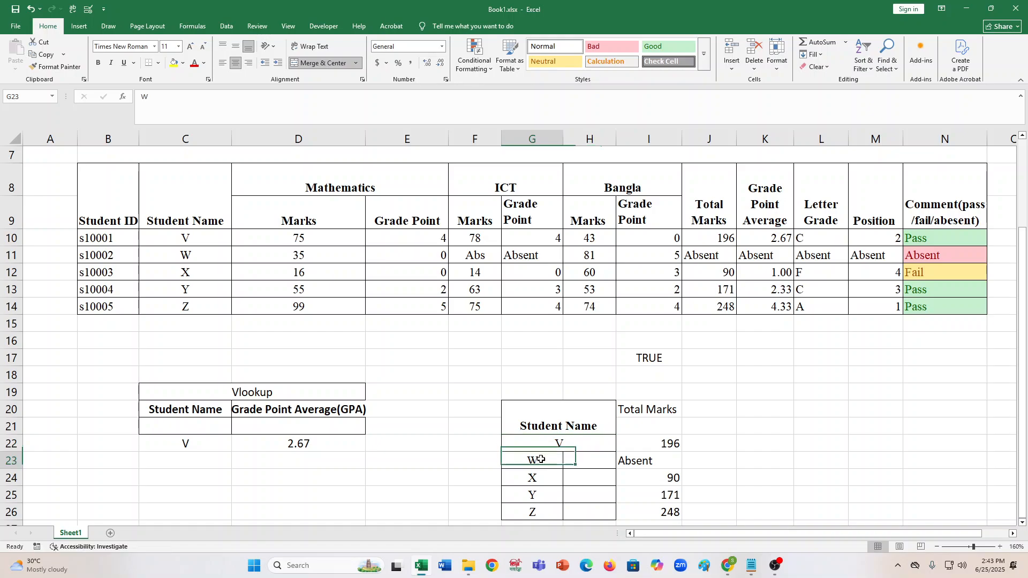
key("shift+Right")
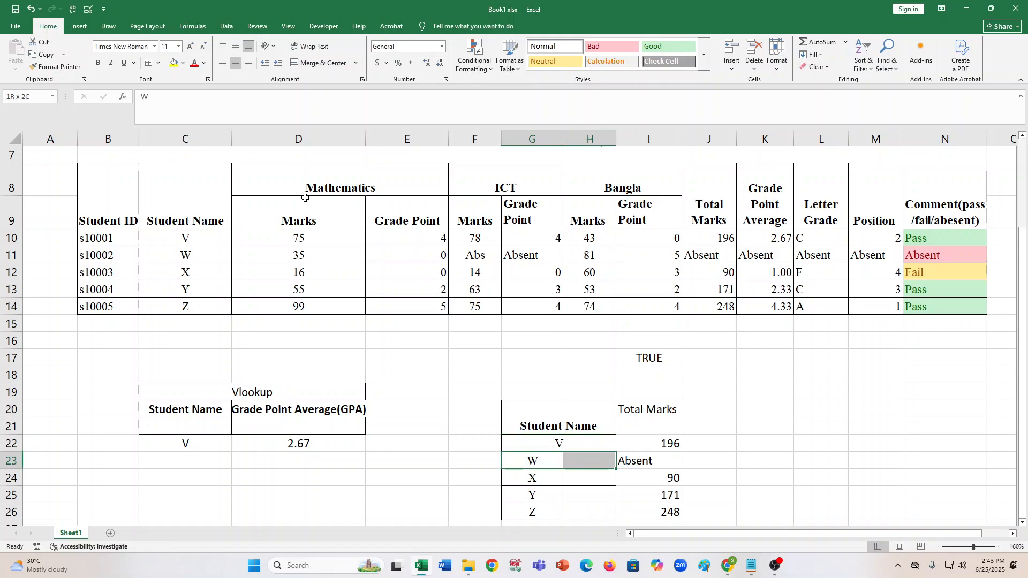
left_click(316, 63)
left_click(540, 480)
key("shift+Right")
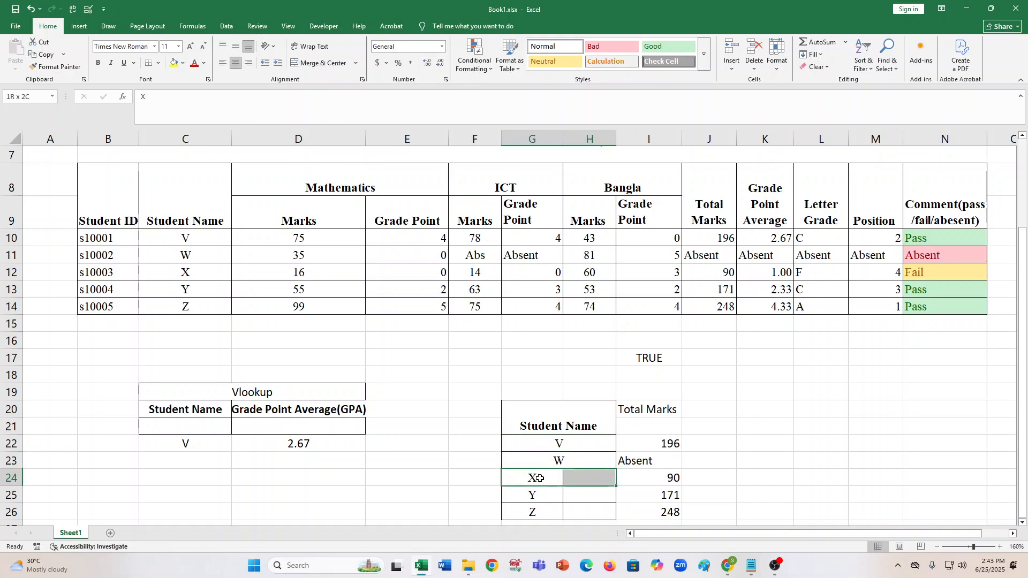
left_click(317, 63)
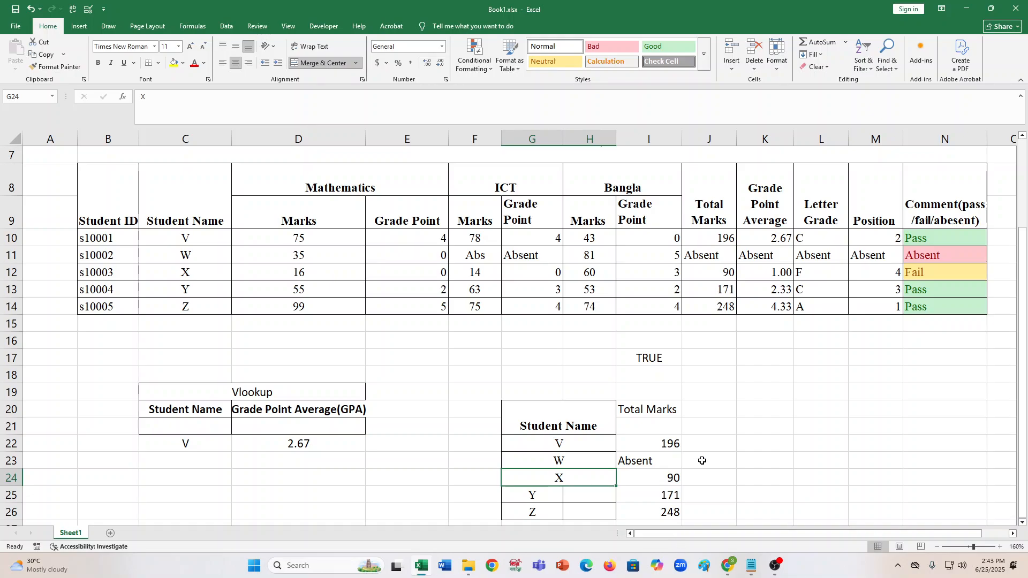
left_click(546, 493)
key("shift+Right")
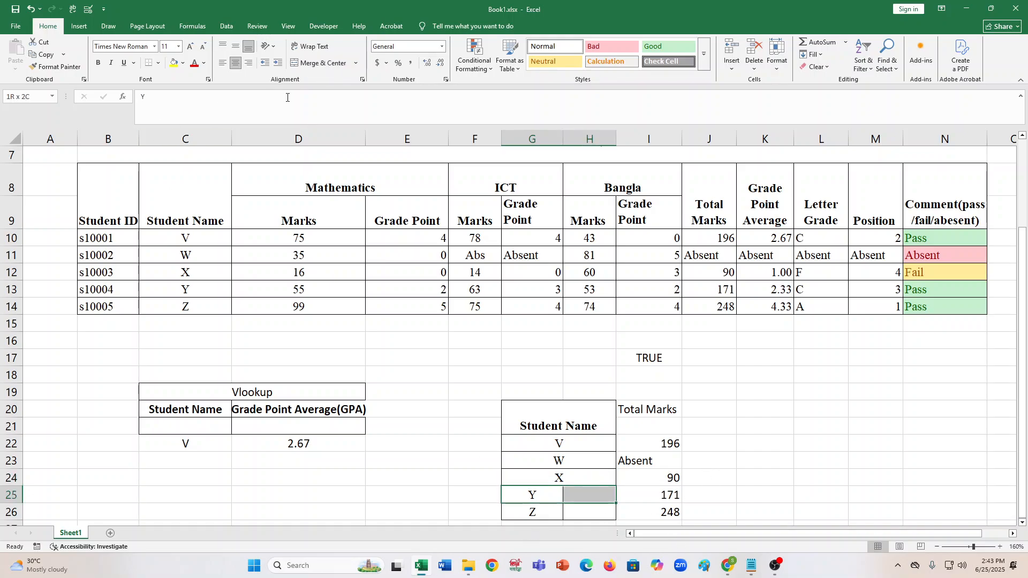
left_click(317, 62)
left_click(530, 510)
key("shift+Right")
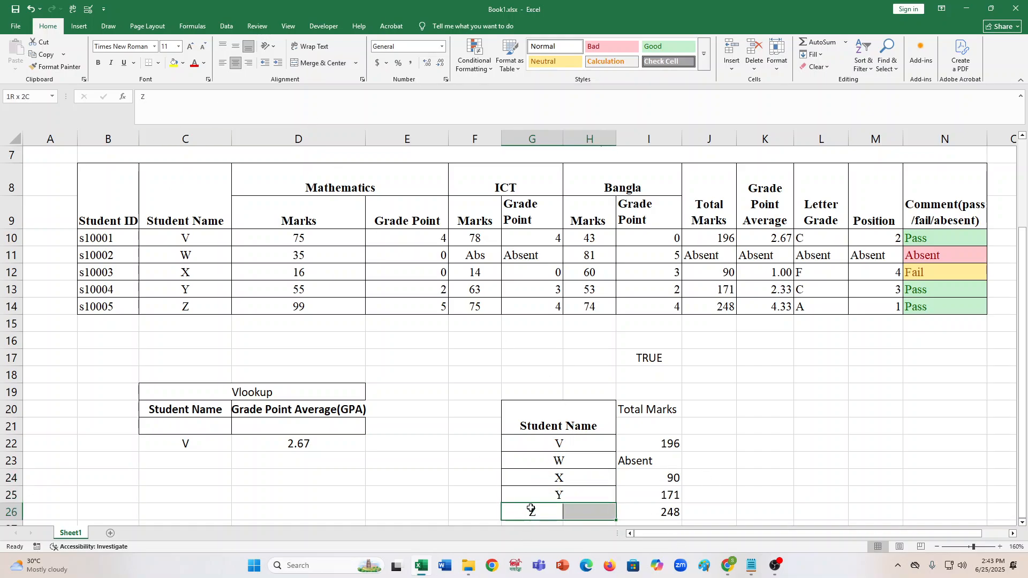
left_click(330, 63)
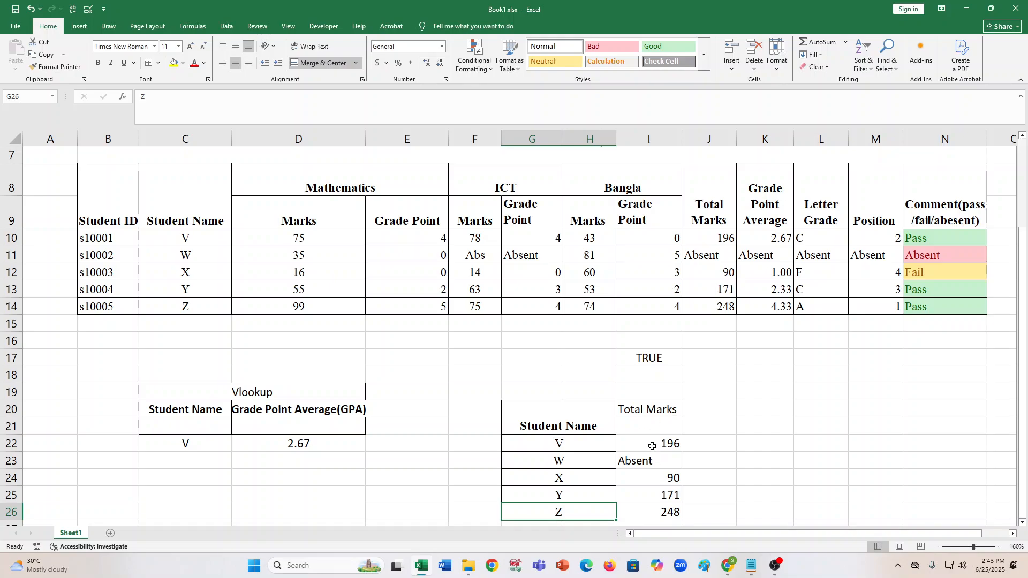
Apply all borders to the pasted Total Marks column I20:I26
left_click(623, 410)
key("shift+Down")
key("shift+Down")
key("shift+Down")
key("shift+Down")
key("shift+Down")
key("shift+Down")
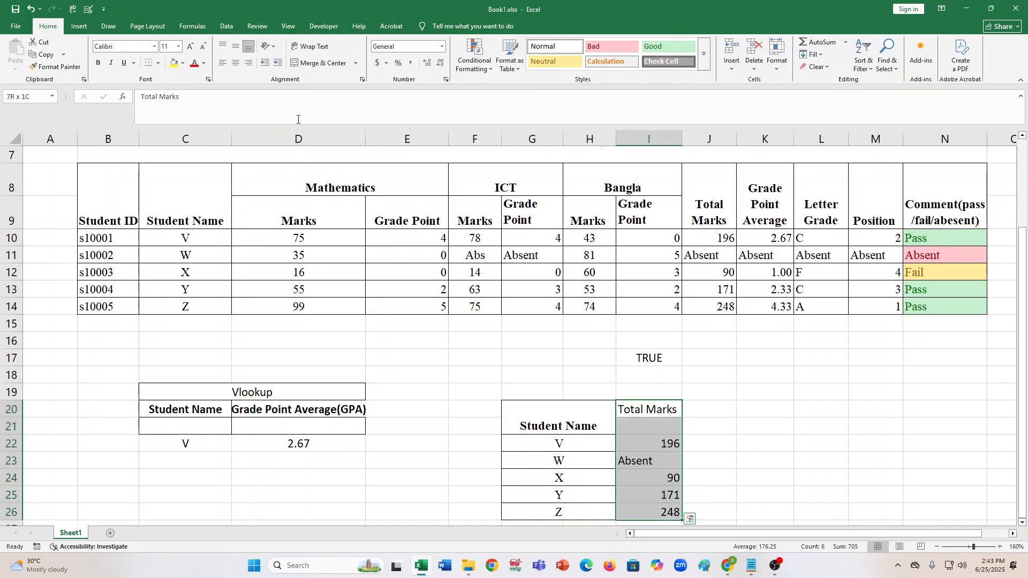
left_click(158, 63)
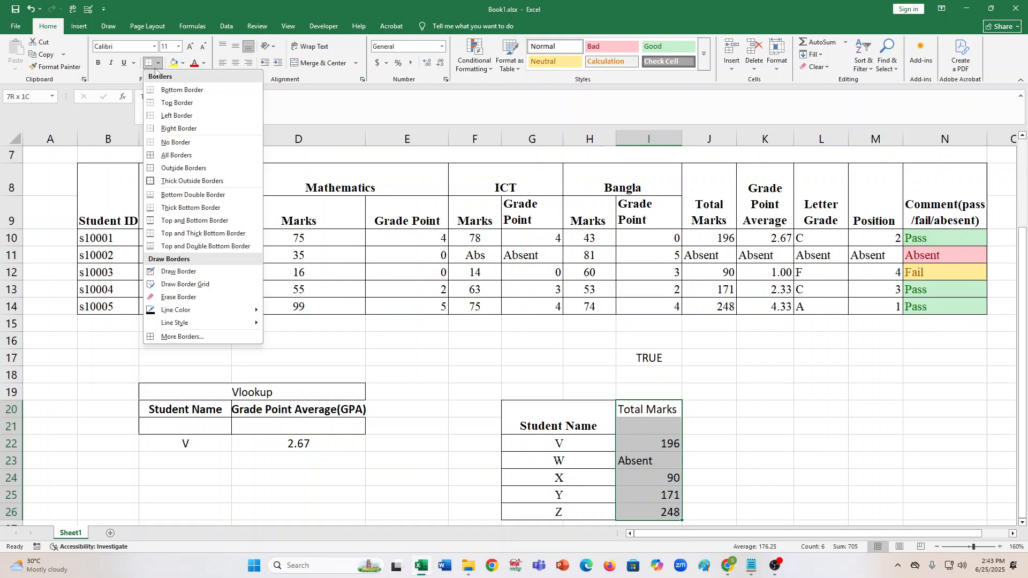
left_click(176, 155)
left_click(721, 410)
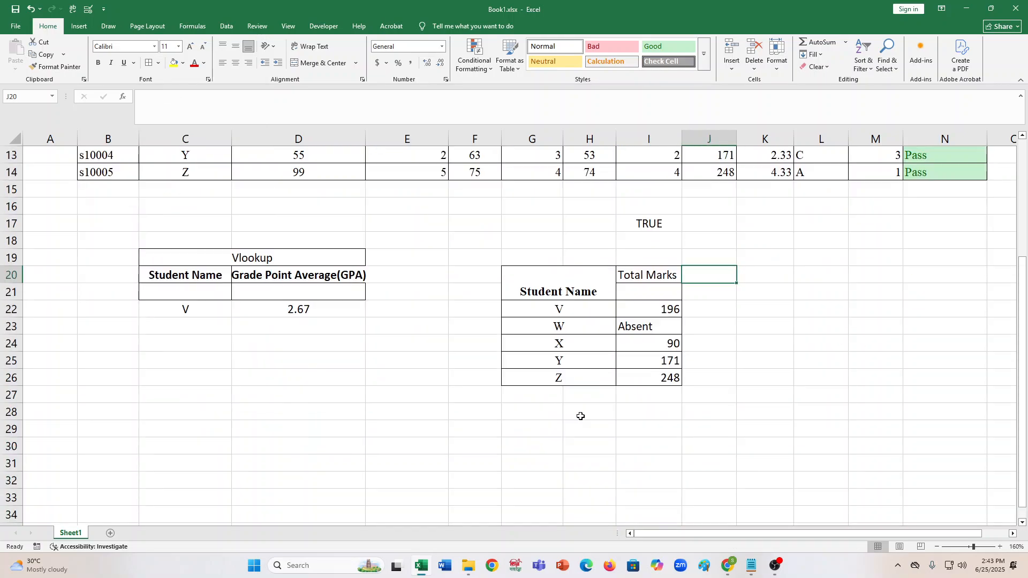
Merge and center the Total Marks header over I20:I21
scroll(584, 425, "down", 2)
left_click(642, 274)
left_click_drag(641, 274, 707, 291)
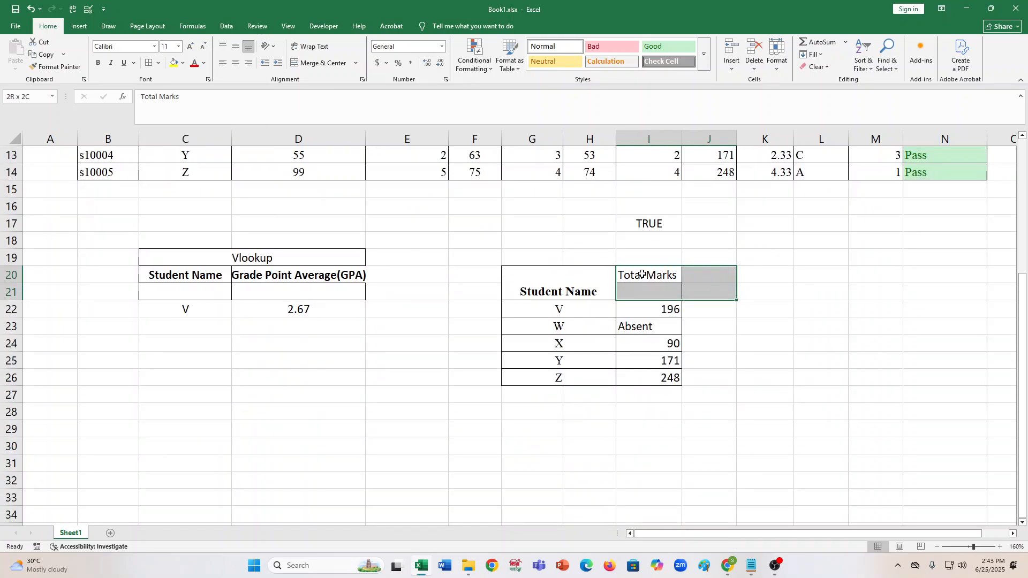
left_click(662, 276)
key("shift+Down")
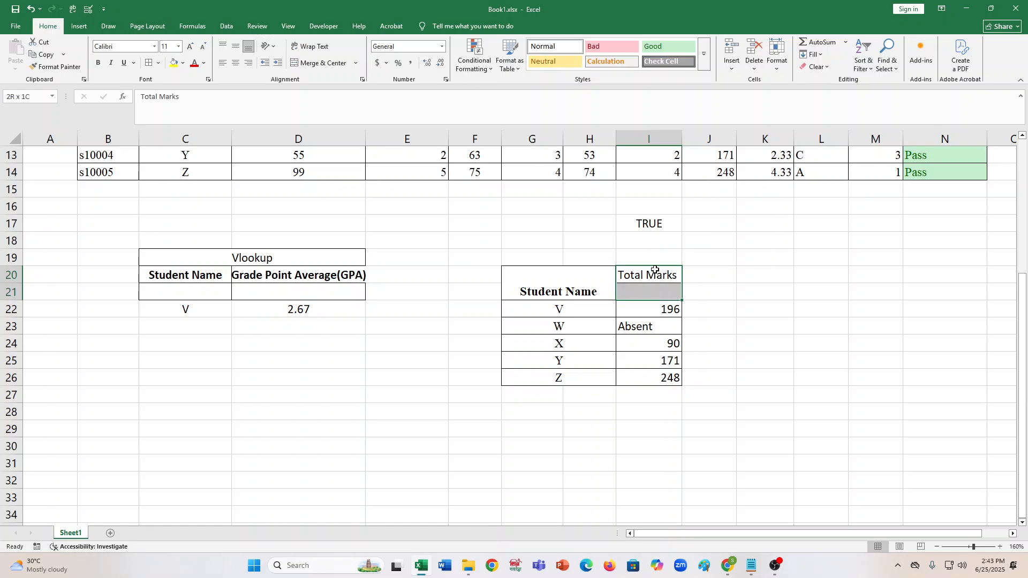
left_click(321, 63)
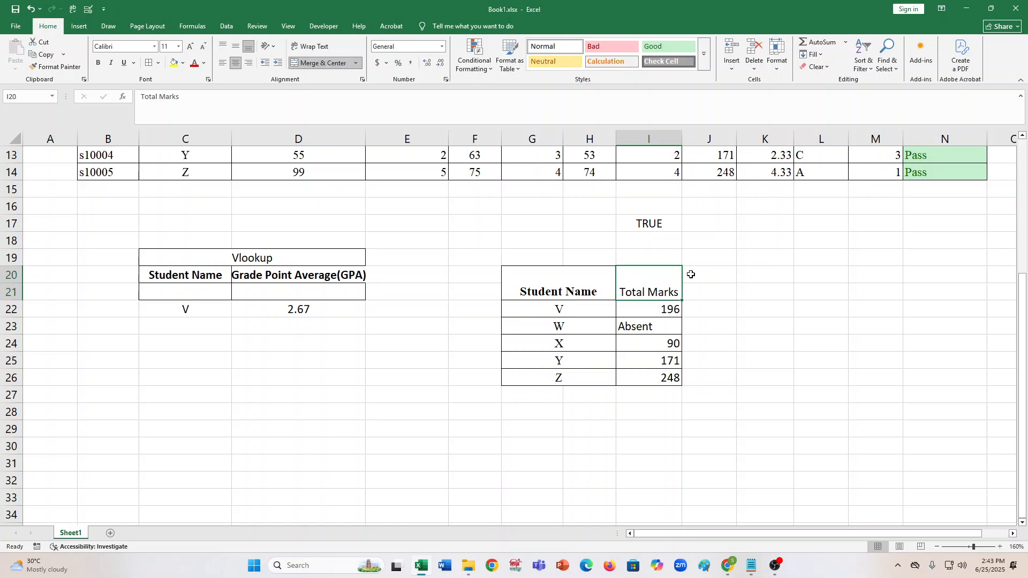
left_click(690, 274)
Insert a 2-D clustered column chart from the Student Name and Total Marks table G20:I26 and place it below the table
left_click(610, 277)
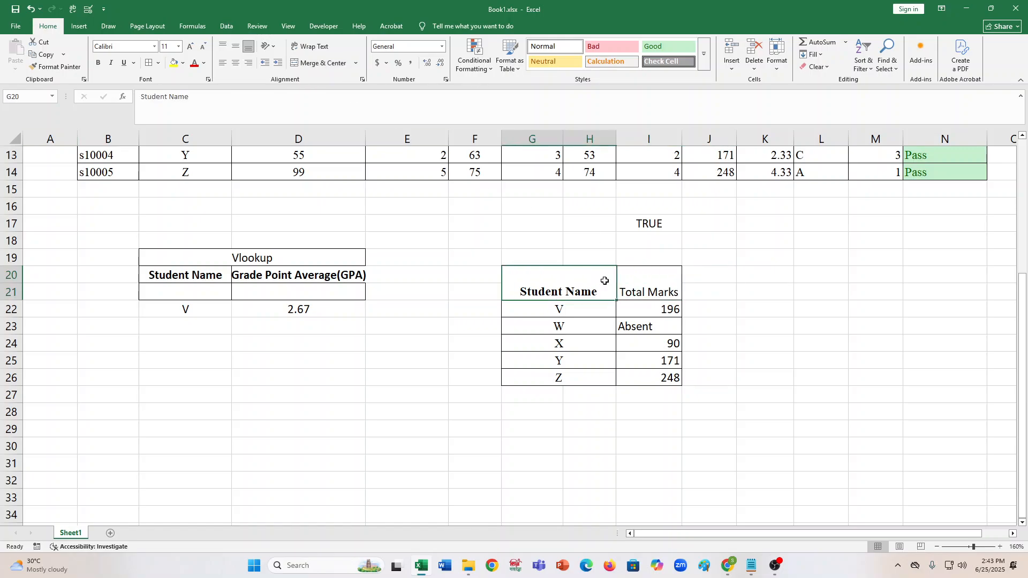
key("shift+Down")
key("shift+Down")
key("shift+Down")
key("shift+Down")
key("shift+Down")
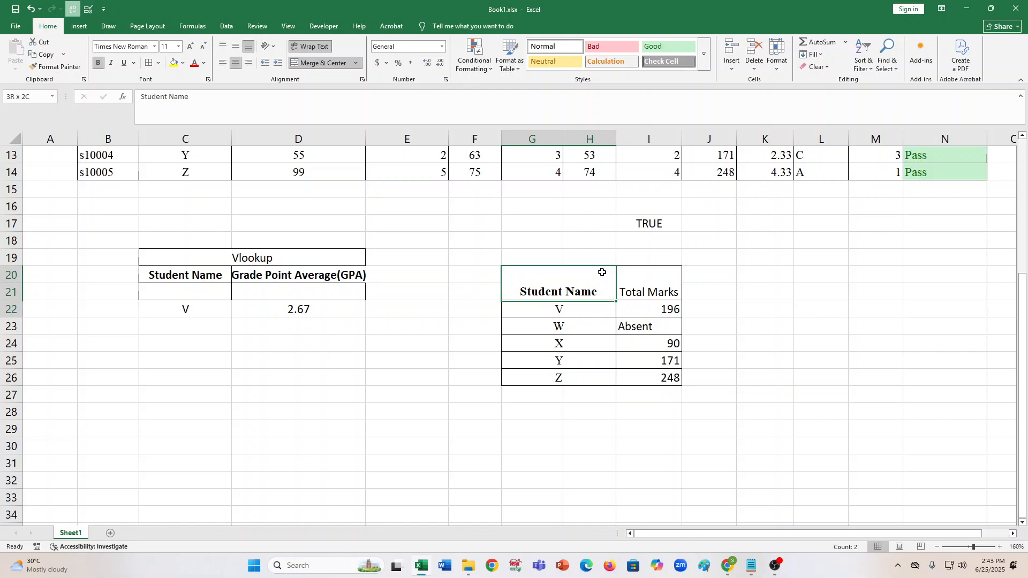
key("shift+Right")
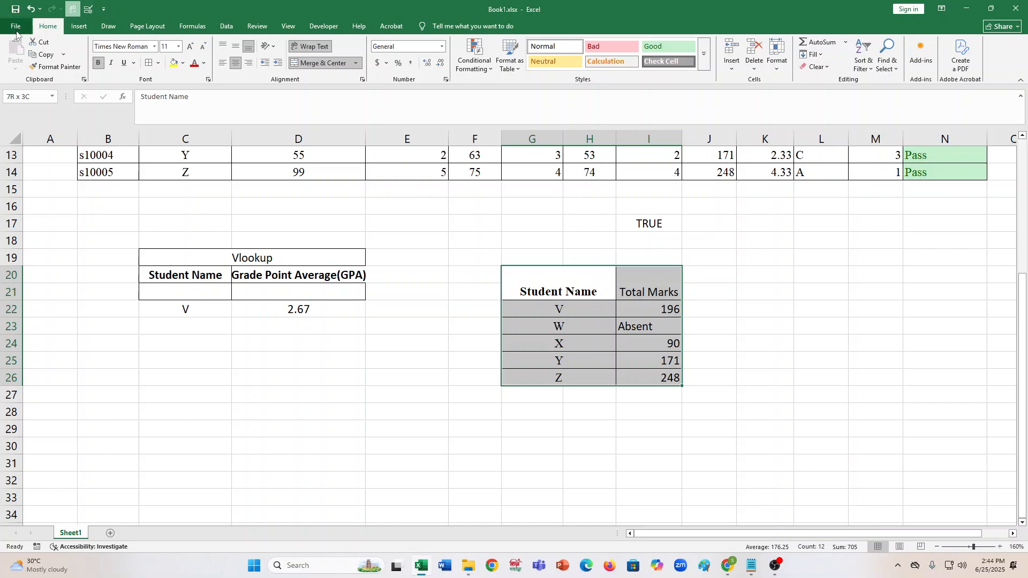
left_click(77, 26)
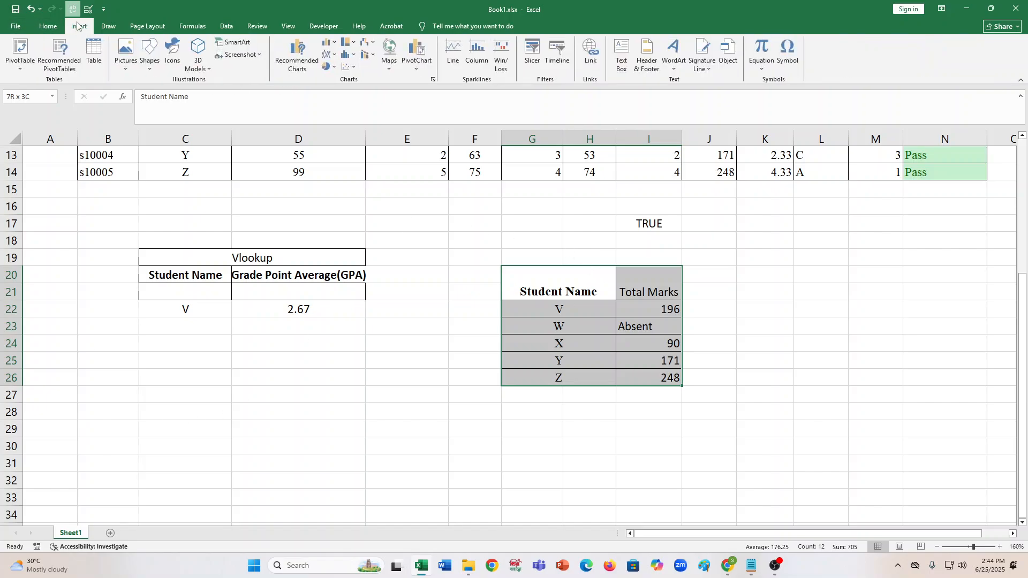
left_click(329, 43)
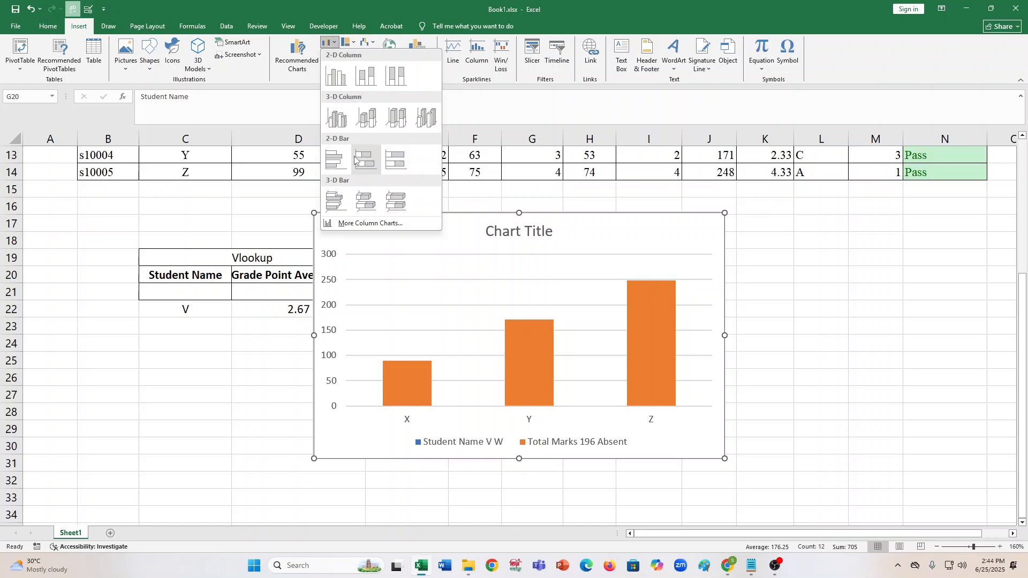
left_click(337, 76)
left_click_drag(615, 236, 665, 435)
key("Escape")
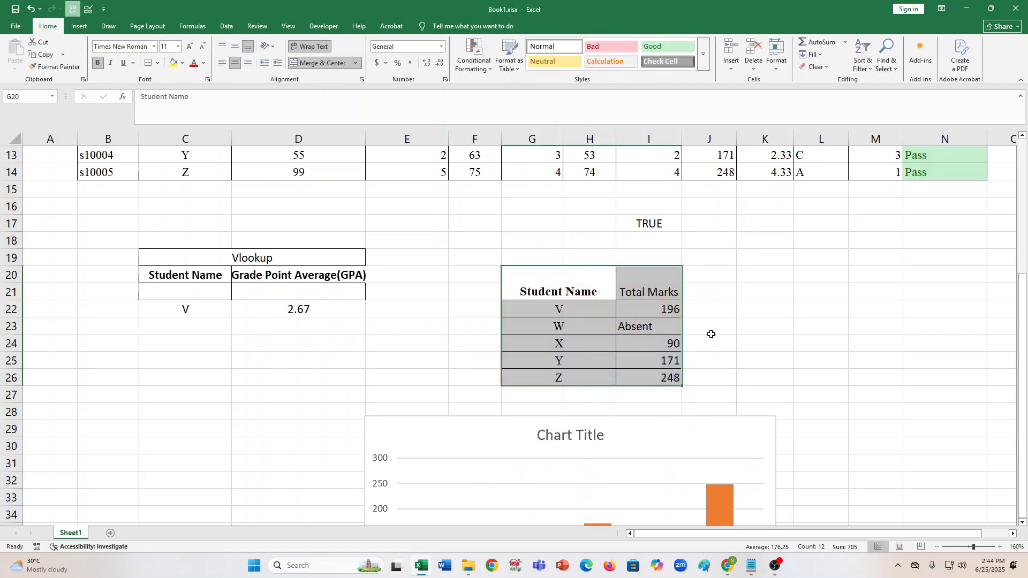
Insert a second 2-D clustered column chart from the same table range G20:I26
left_click(553, 282)
key("shift+Down")
key("shift+Down")
key("shift+Down")
key("shift+Down")
key("shift+Down")
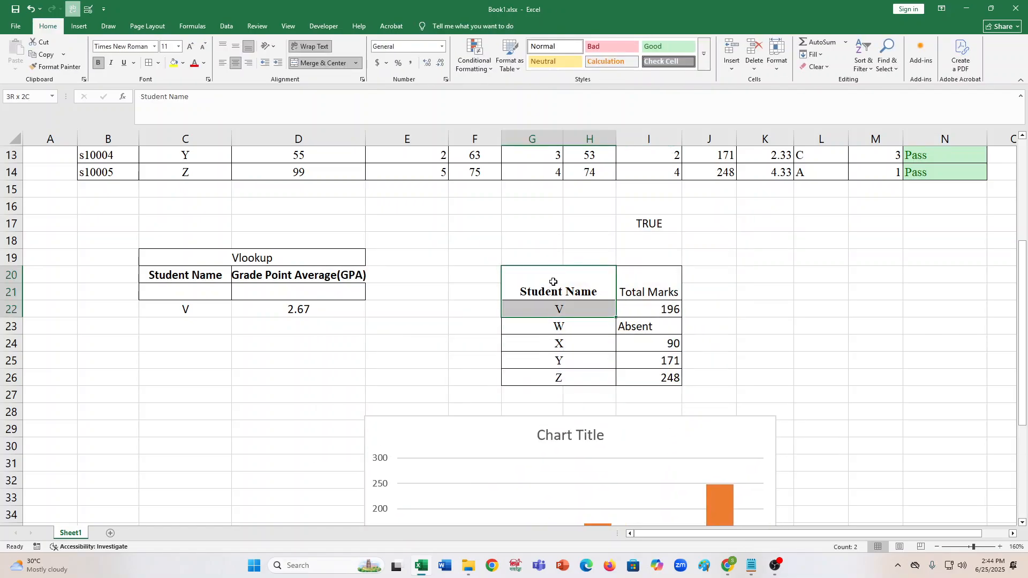
key("shift+Right")
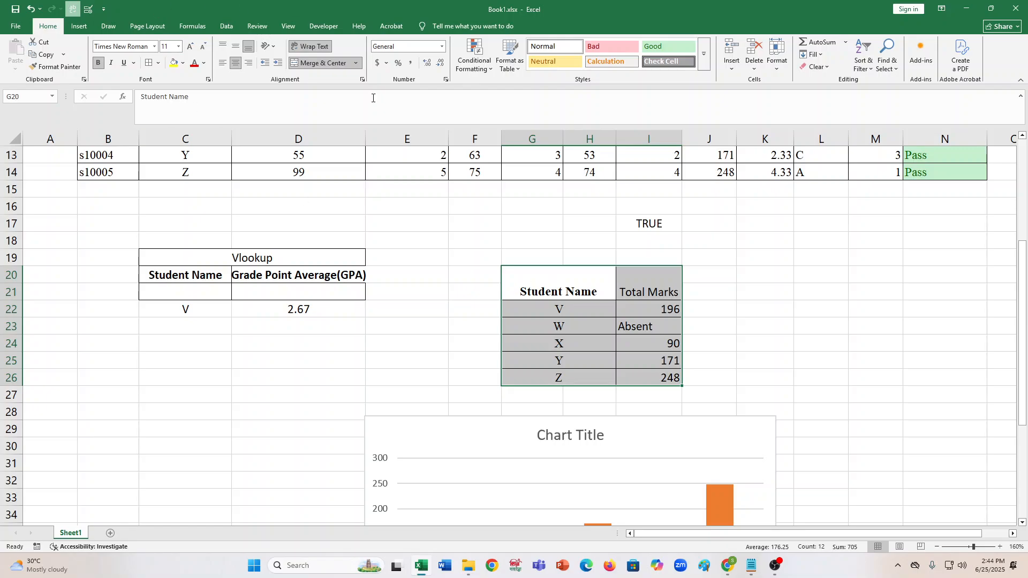
left_click(78, 26)
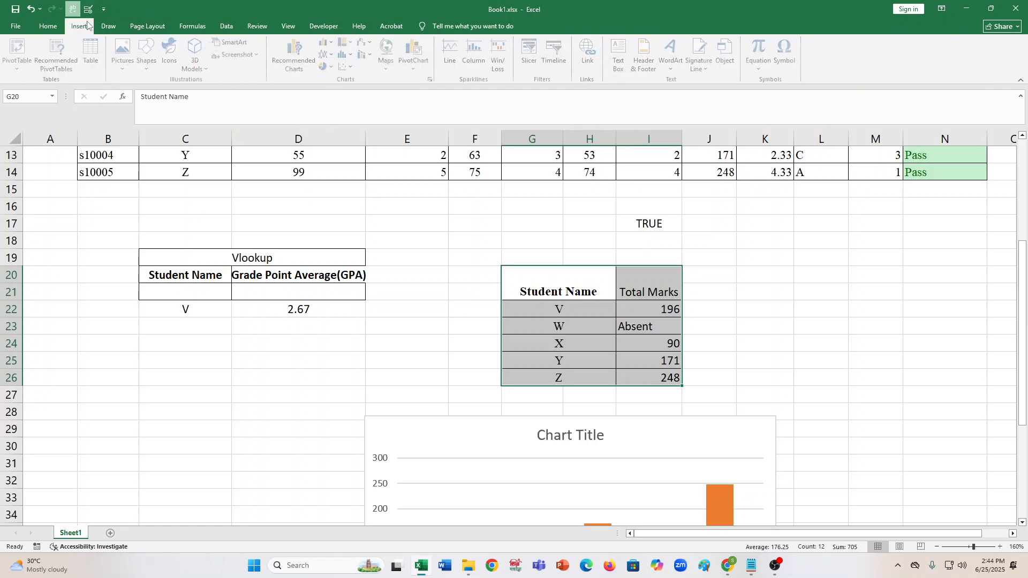
left_click(327, 43)
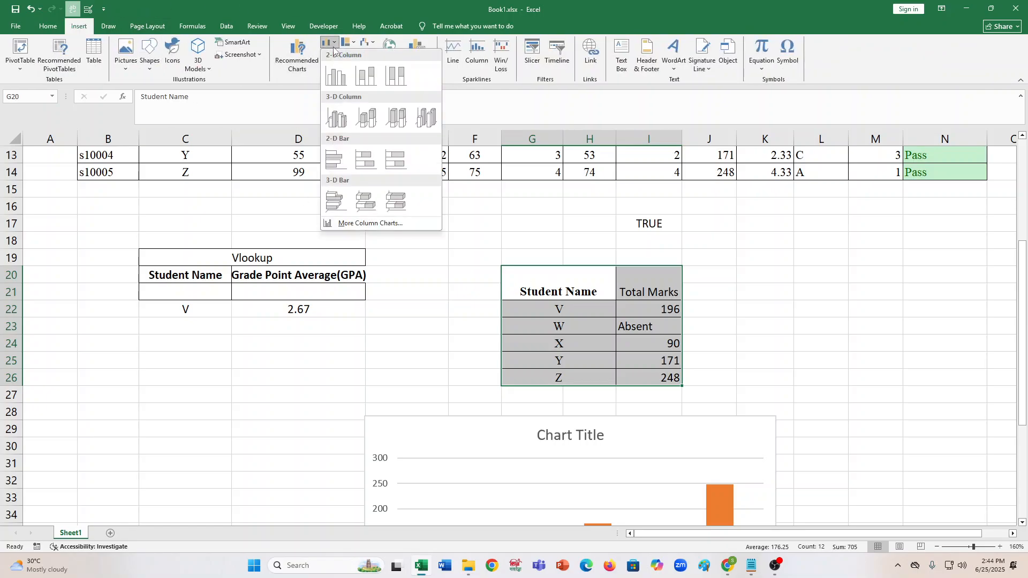
left_click(337, 77)
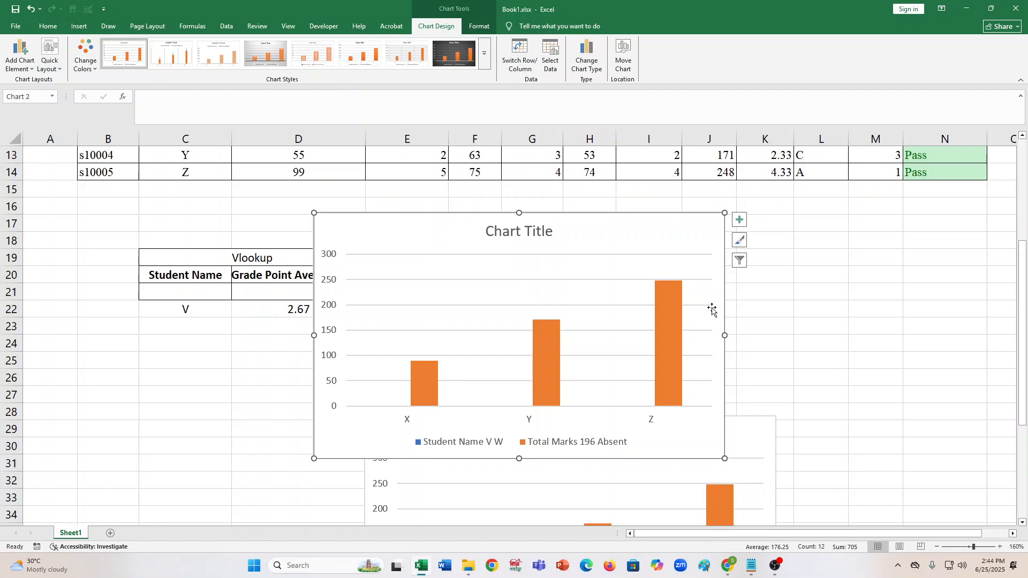
Compare the two column charts and undo both insertions
left_click(952, 406)
scroll(872, 466, "down", 2)
scroll(873, 466, "down", 4)
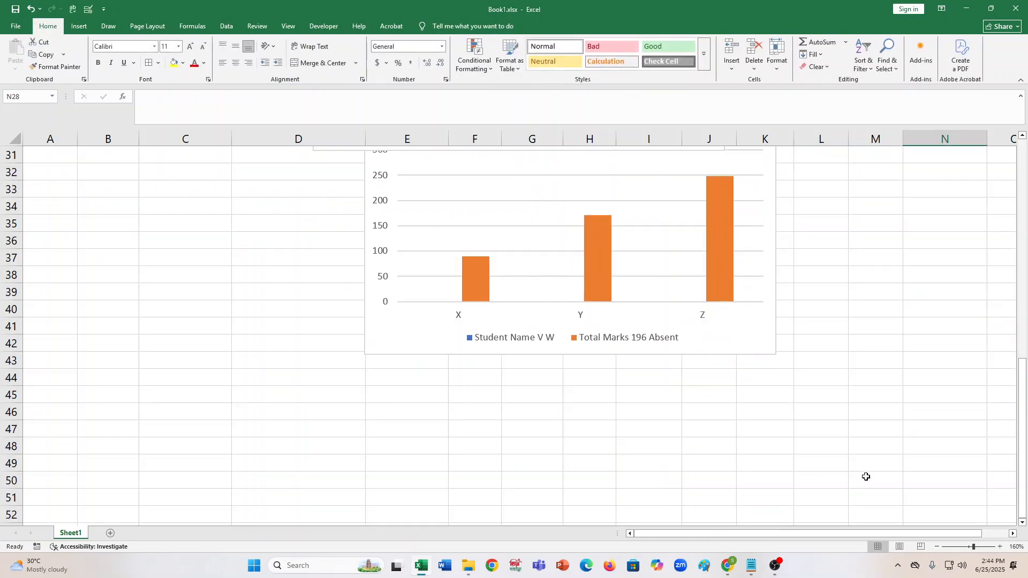
scroll(862, 471, "up", 9)
scroll(807, 461, "down", 2)
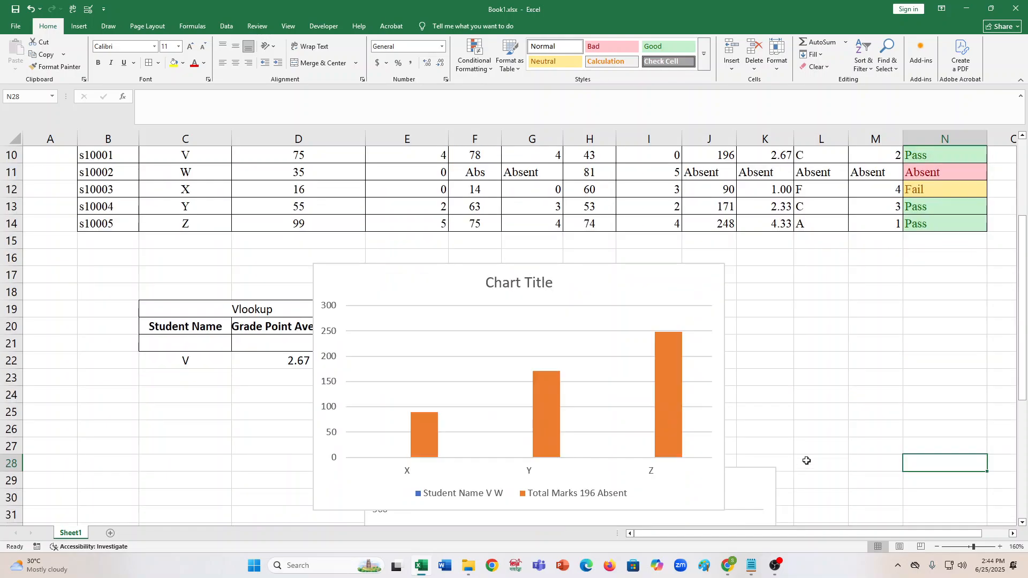
key("ctrl+z")
scroll(662, 418, "down", 3)
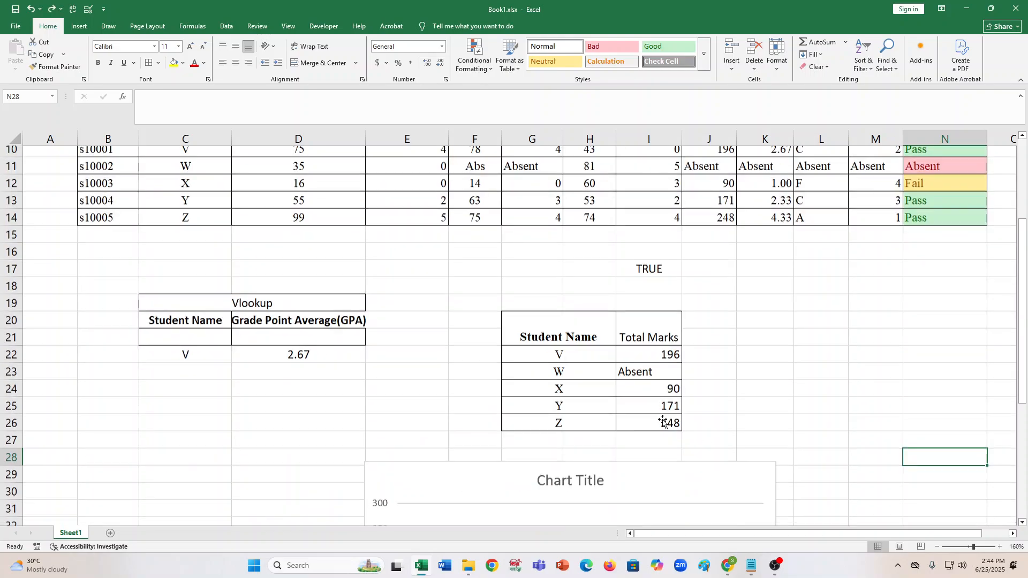
left_click(578, 330)
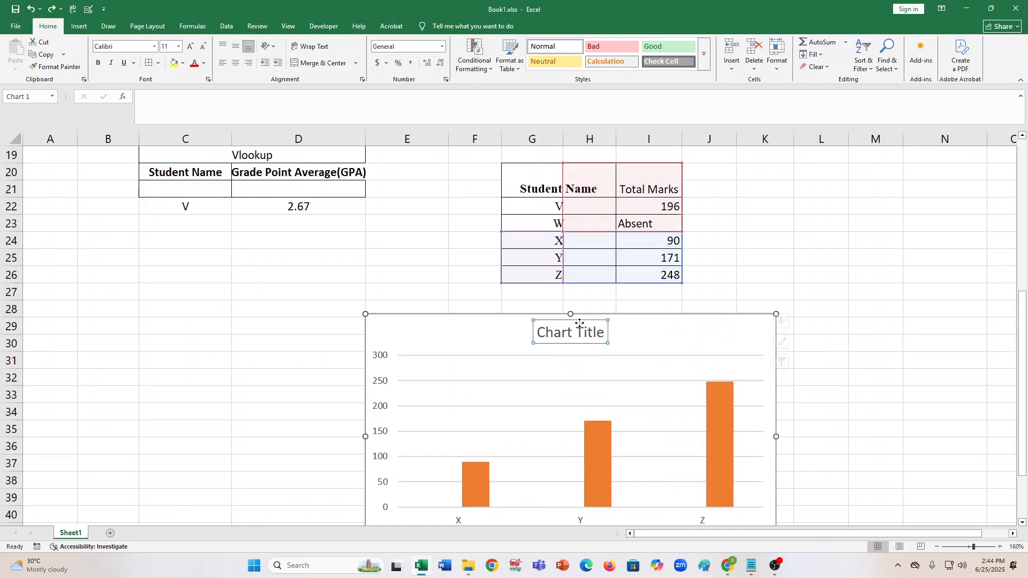
left_click(657, 326)
key("ctrl+z")
scroll(599, 280, "up", 3)
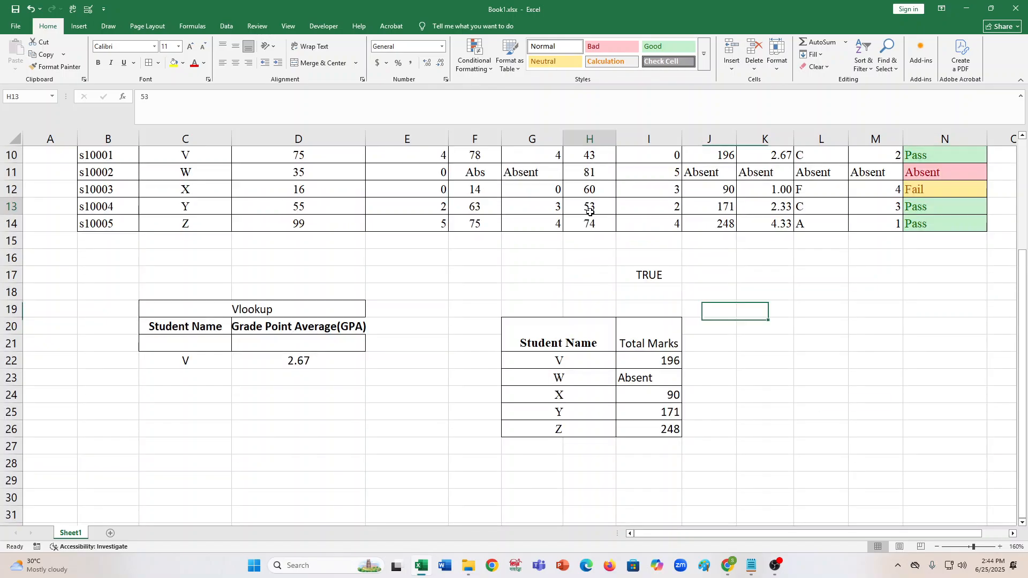
Try pasting the Student Name and Total Marks table from G20:I26 at C25, and undo the paste
left_click(577, 380)
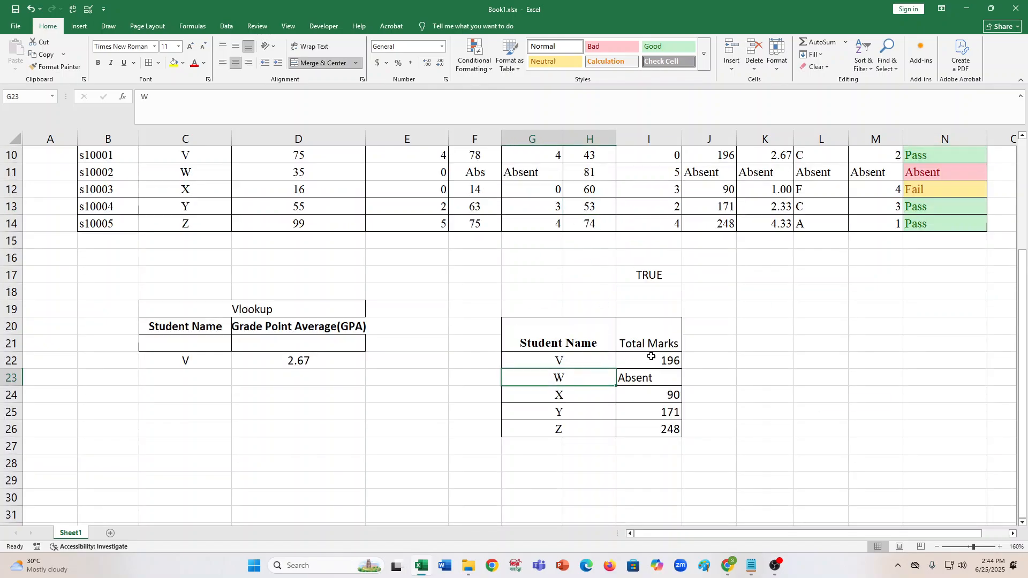
left_click_drag(546, 323, 658, 423)
right_click(561, 342)
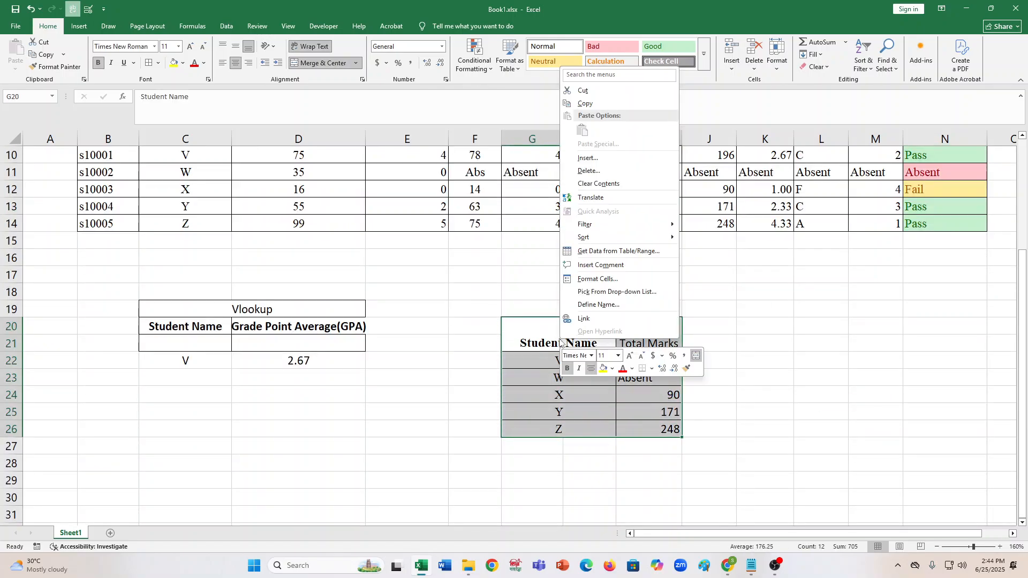
left_click(584, 104)
left_click(327, 411)
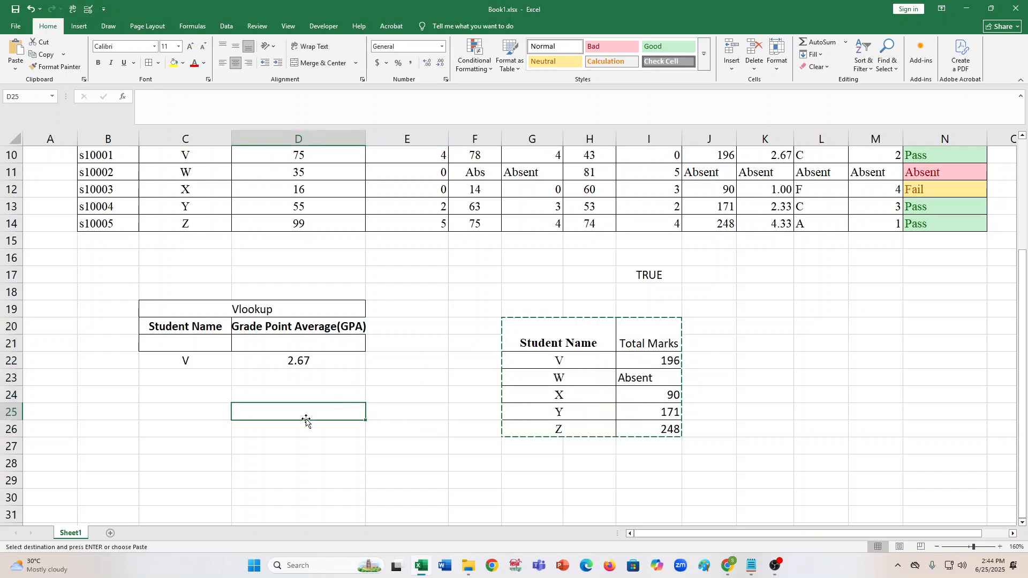
left_click(180, 411)
right_click(179, 411)
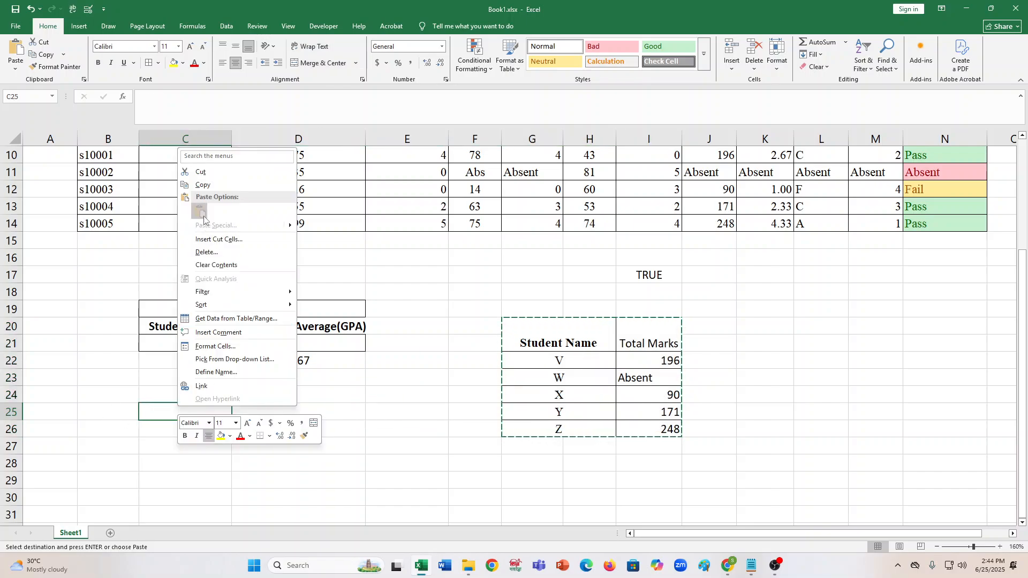
left_click(204, 216)
key("ctrl+z")
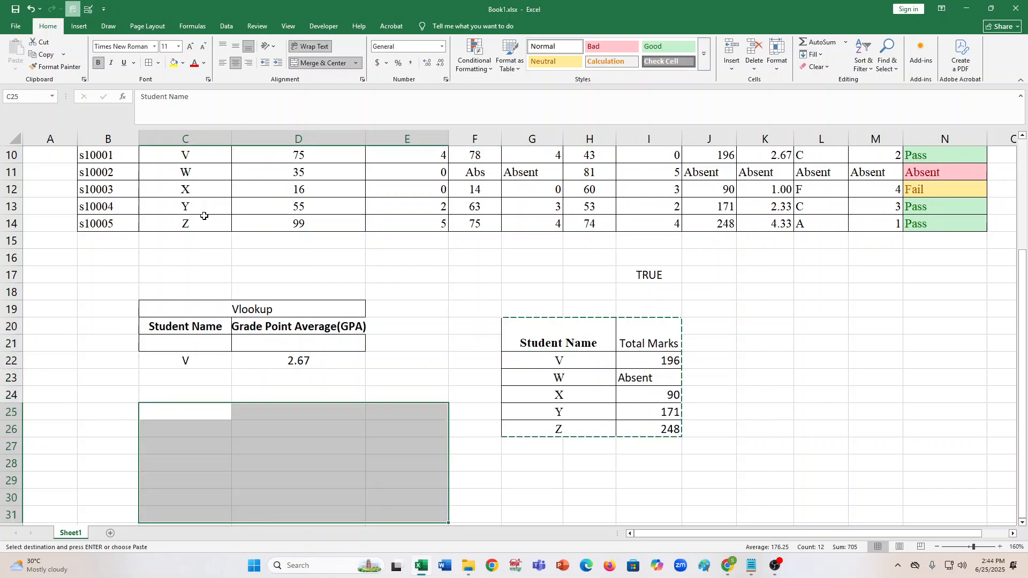
key("Escape")
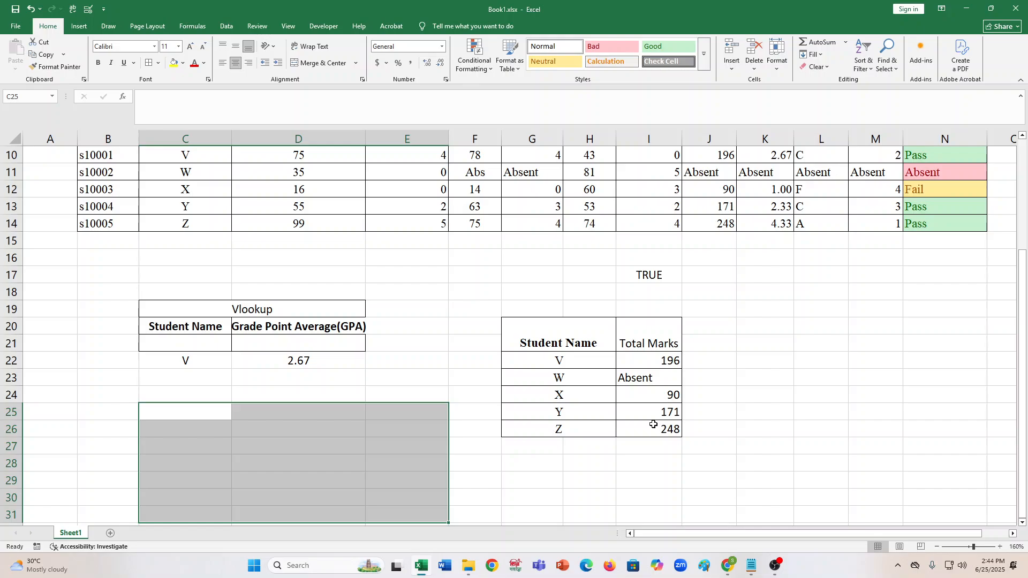
Clear the contents of the Student Name and Total Marks table in G20:I26
left_click(549, 348)
key("shift+Down")
key("shift+Down")
key("shift+Down")
key("shift+Down")
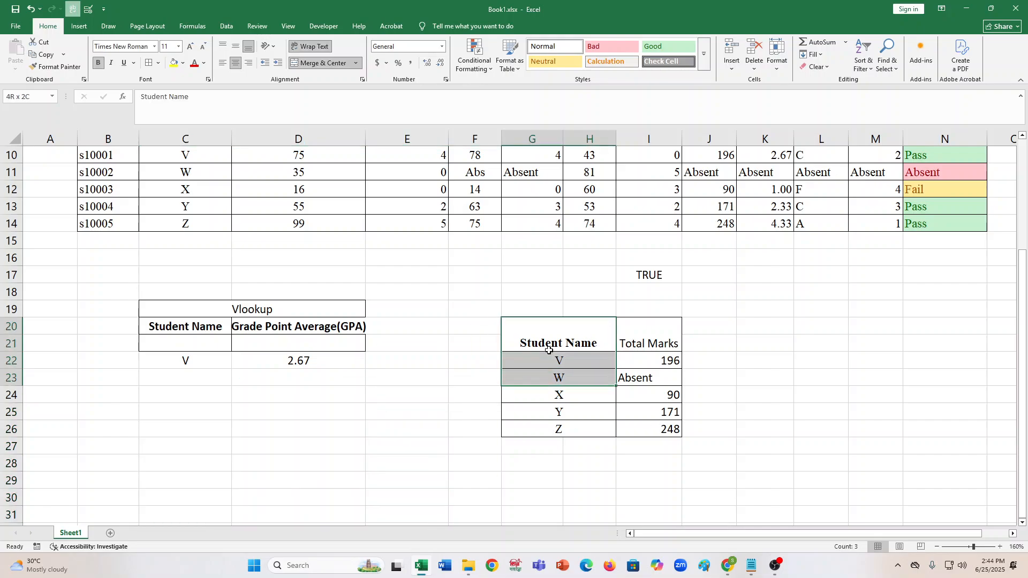
key("shift+Right")
key("Delete")
left_click(554, 431)
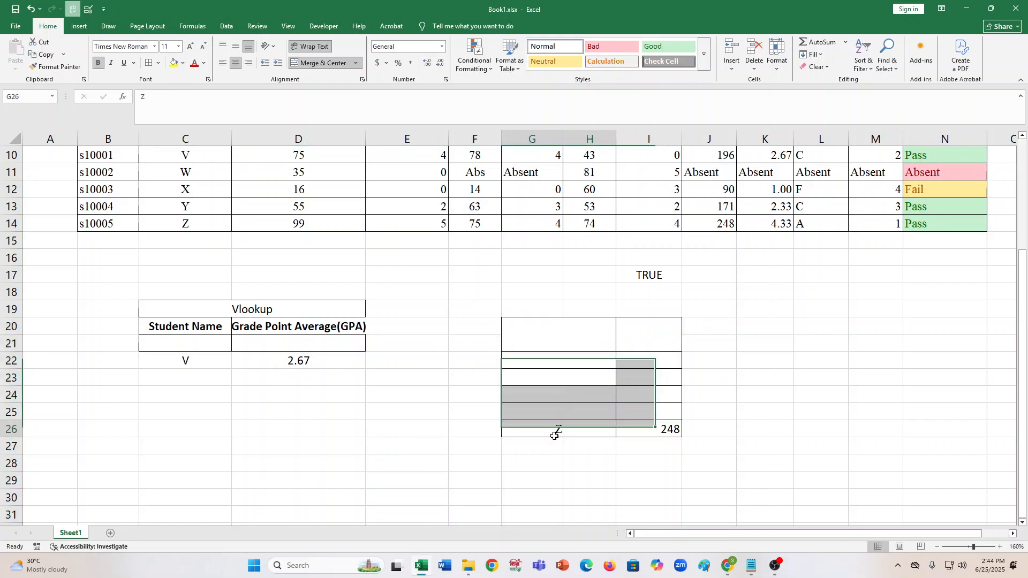
key("shift+Right")
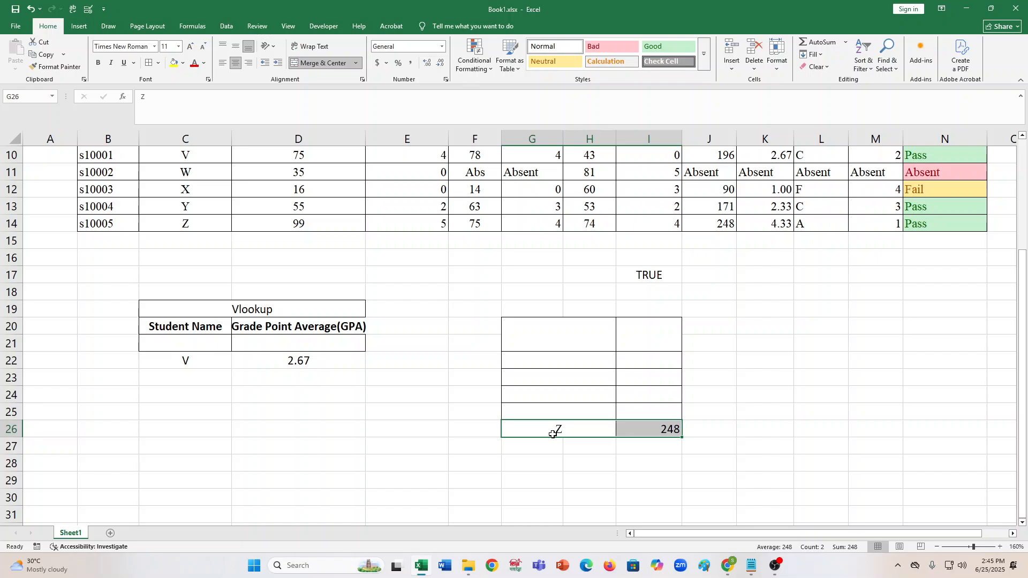
key("Delete")
Copy the Student Name column C8:C14 from the result sheet and paste it starting at C26
left_click(238, 428)
scroll(497, 391, "up", 2)
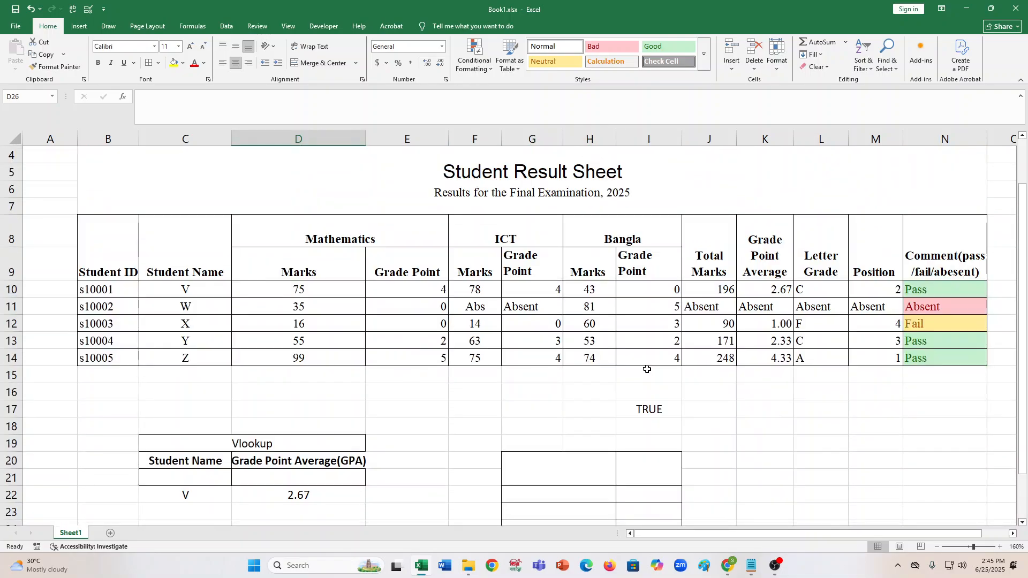
left_click(178, 251)
key("shift+Down")
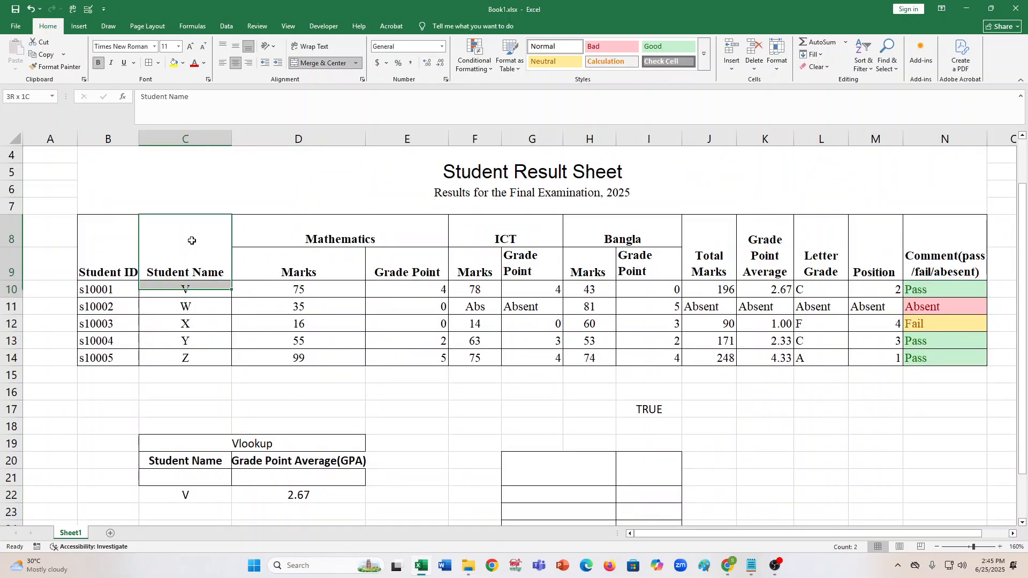
key("shift+Down")
key("shift+Down")
key("shift+Down")
key("shift+Down")
key("ctrl+c")
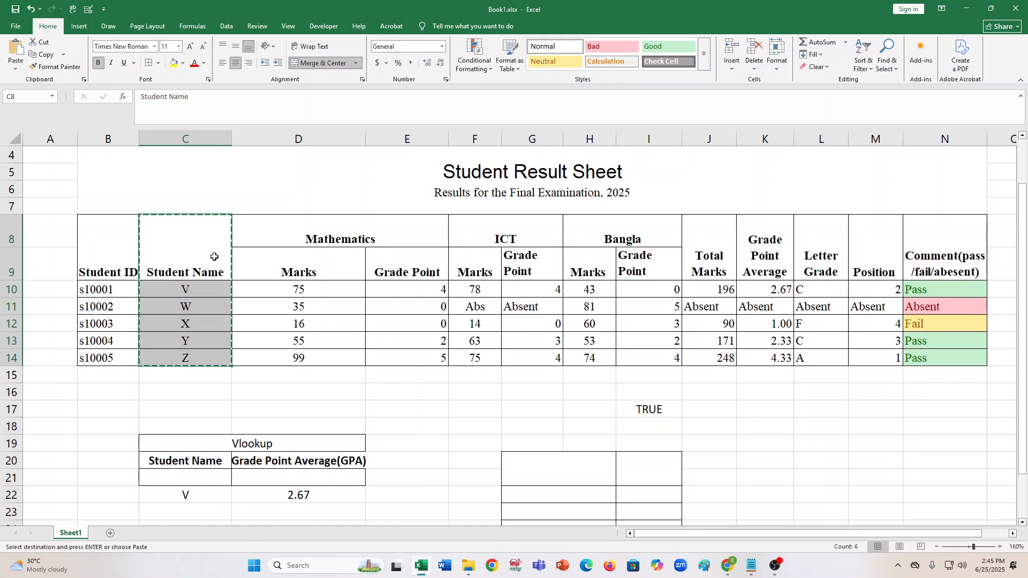
left_click(224, 265)
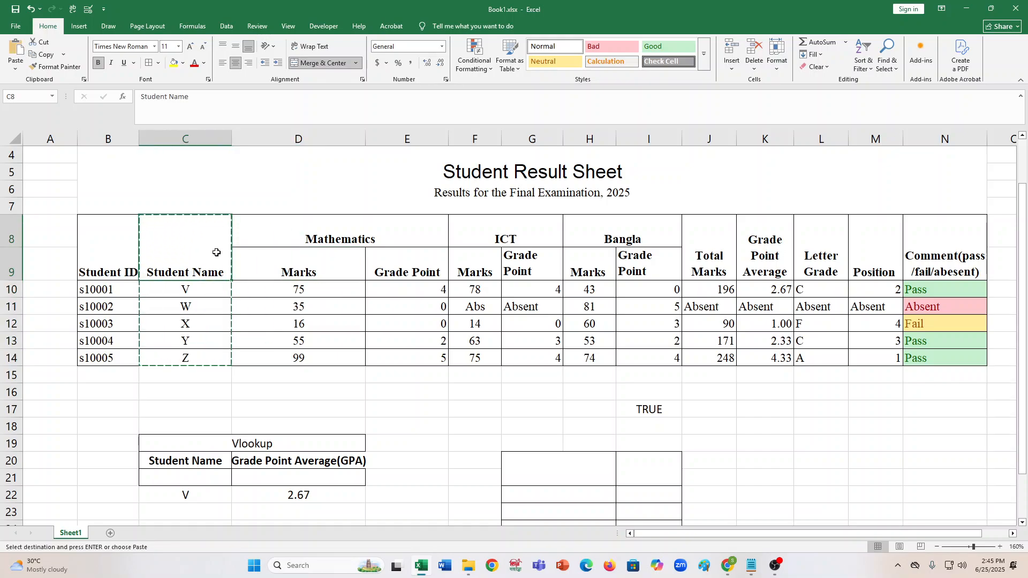
key("shift+Down")
key("shift+Down")
key("shift+Down")
key("shift+Down")
key("shift+Down")
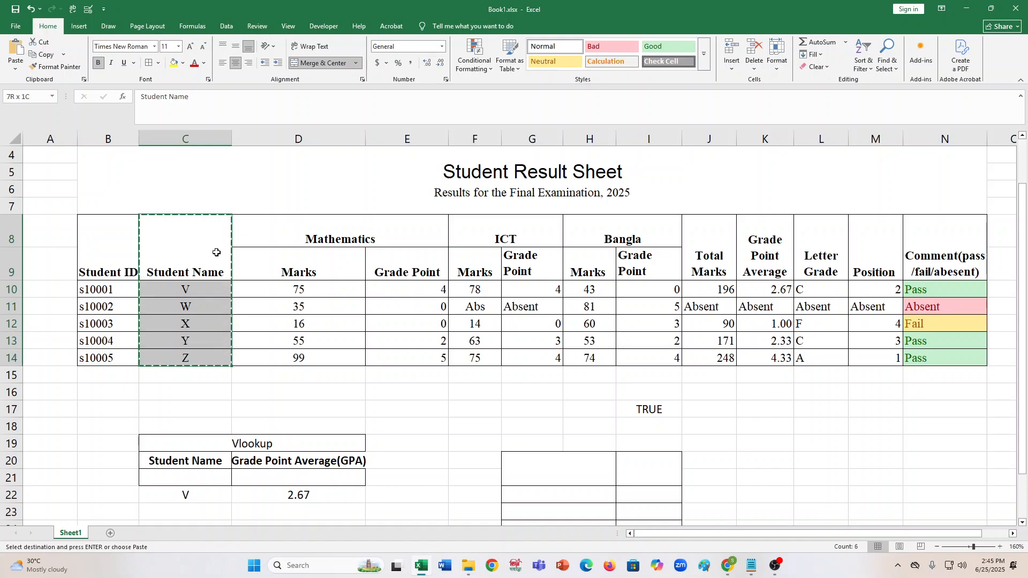
right_click(223, 255)
scroll(275, 433, "down", 7)
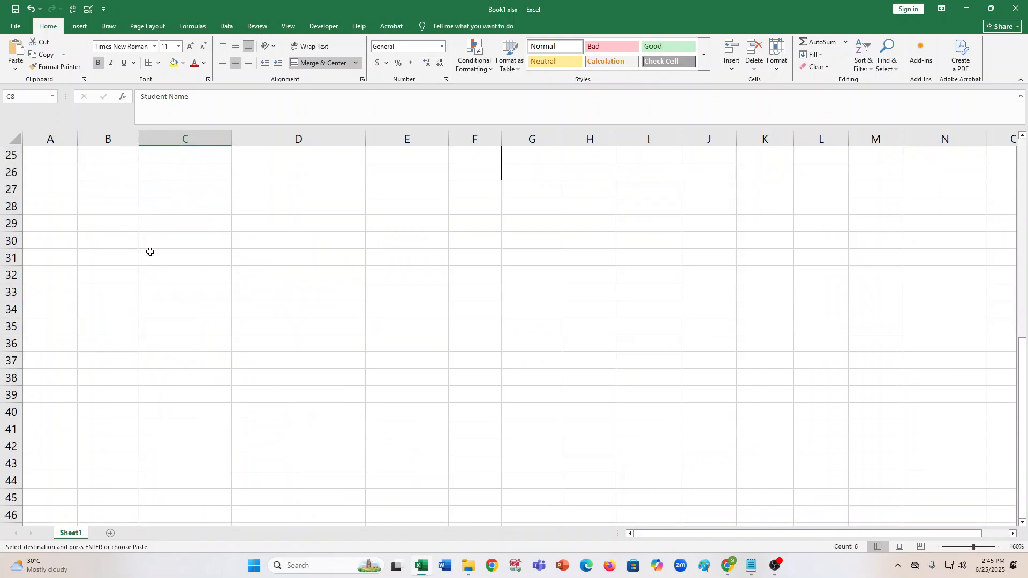
scroll(177, 268, "up", 1)
left_click(213, 230)
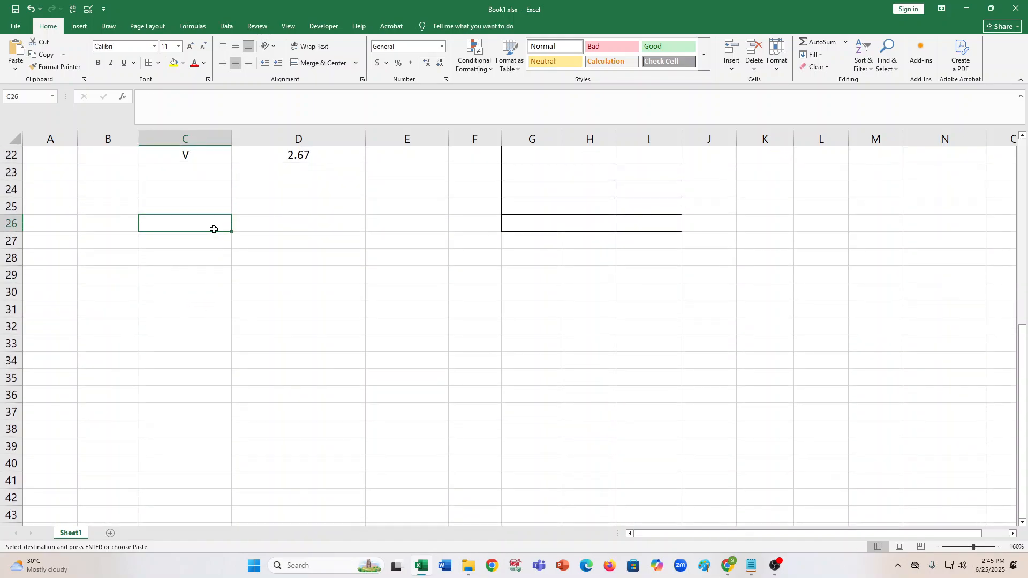
key("ctrl+v")
left_click(283, 224)
scroll(270, 248, "up", 7)
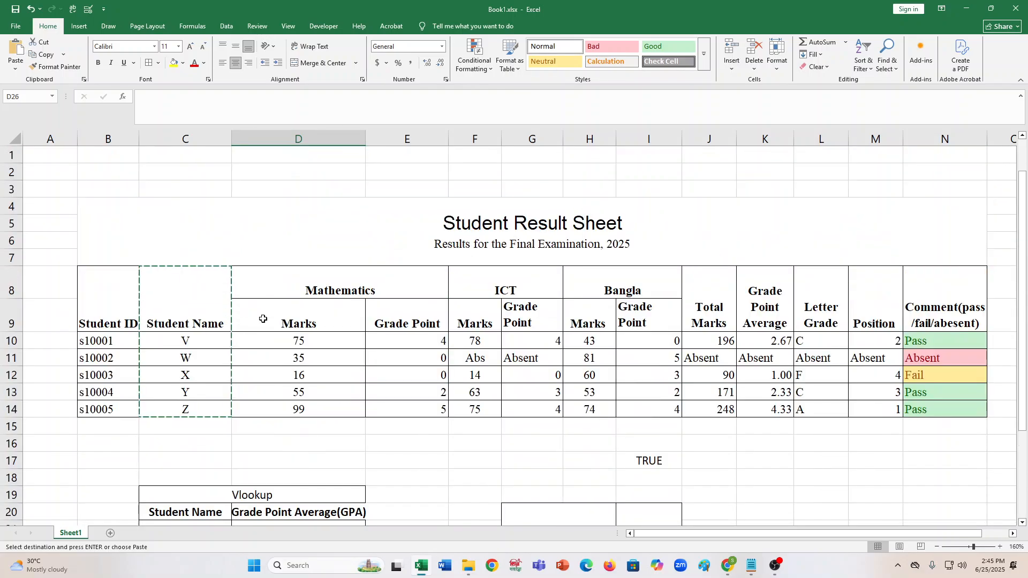
scroll(583, 316, "down", 5)
key("Escape")
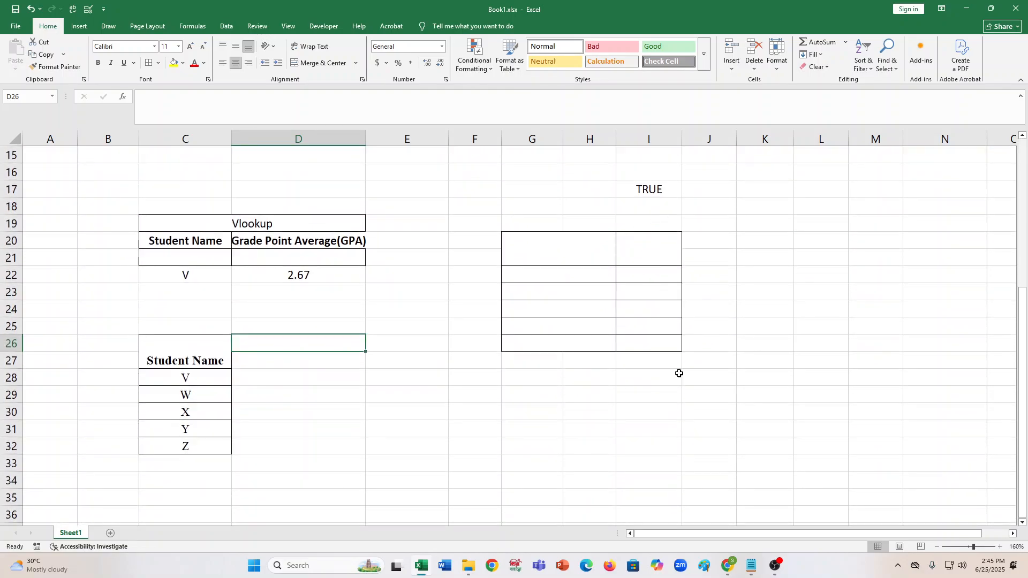
Copy the Total Marks column J8:J14 from the result sheet and paste its values into D26:D32
scroll(679, 371, "up", 4)
left_click(716, 253)
key("shift+Down")
key("shift+Down")
key("shift+Down")
key("shift+Down")
key("shift+Down")
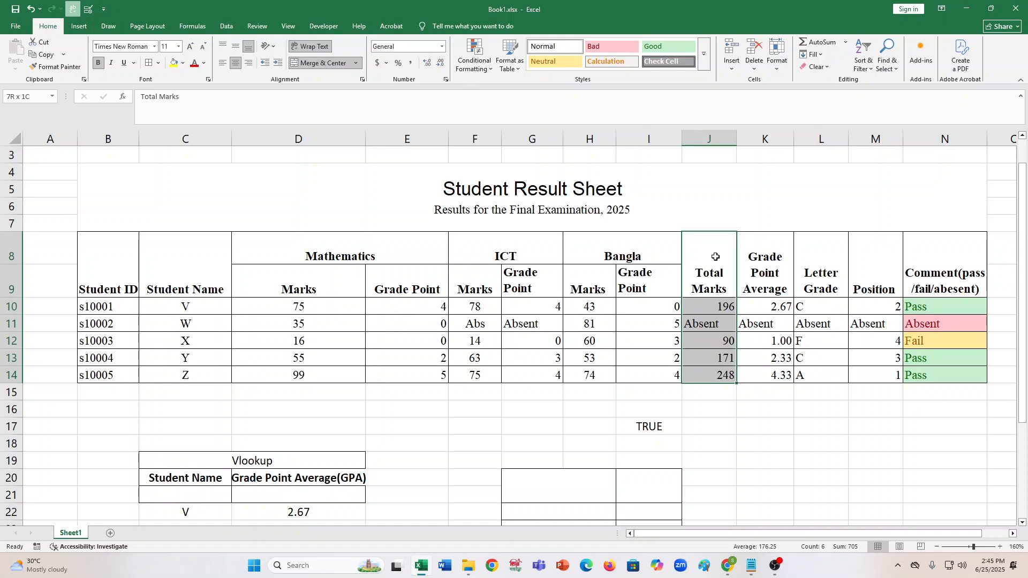
key("ctrl+c")
scroll(367, 397, "down", 4)
left_click(290, 338)
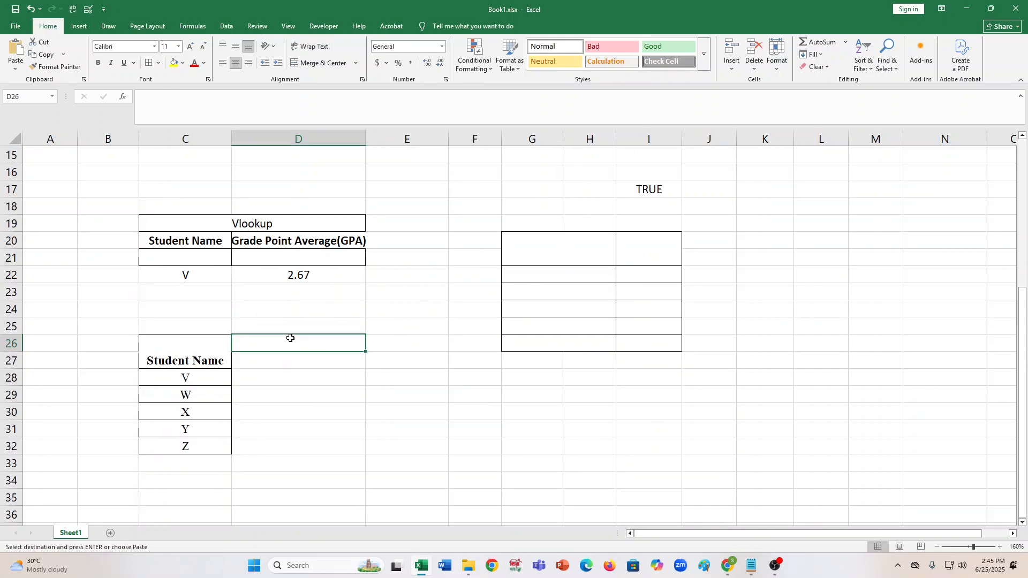
key("shift+Down")
key("shift+Down")
key("shift+Down")
key("shift+Down")
key("shift+Down")
key("shift+Down")
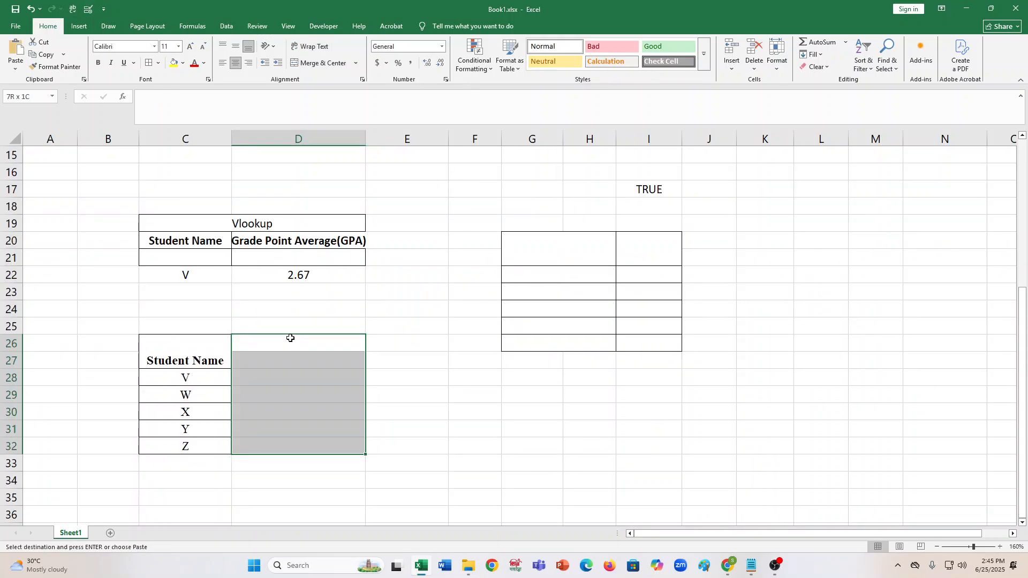
right_click(291, 341)
left_click(330, 144)
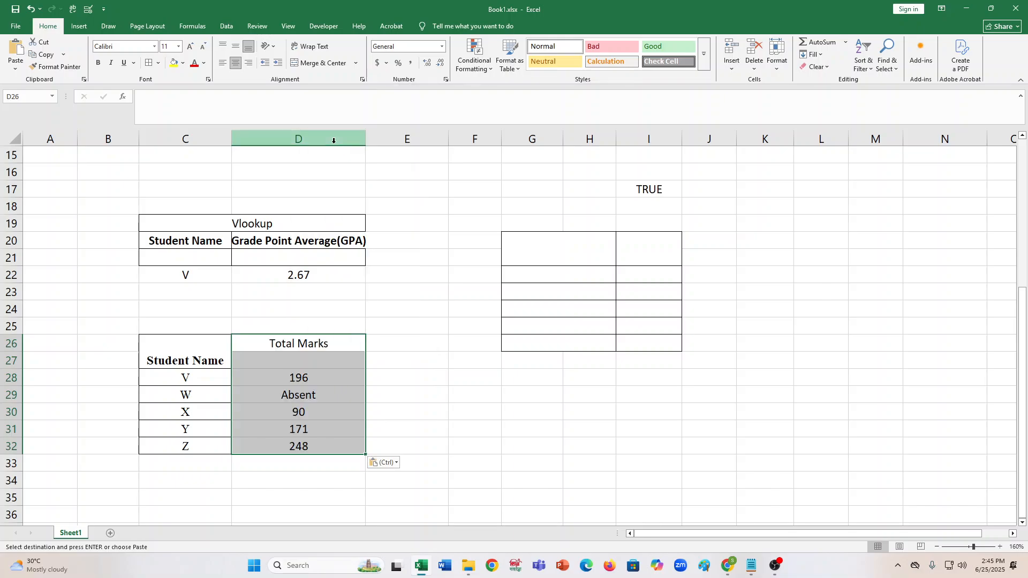
Merge and center the Total Marks header across D26:D27
left_click(300, 369)
left_click(303, 341)
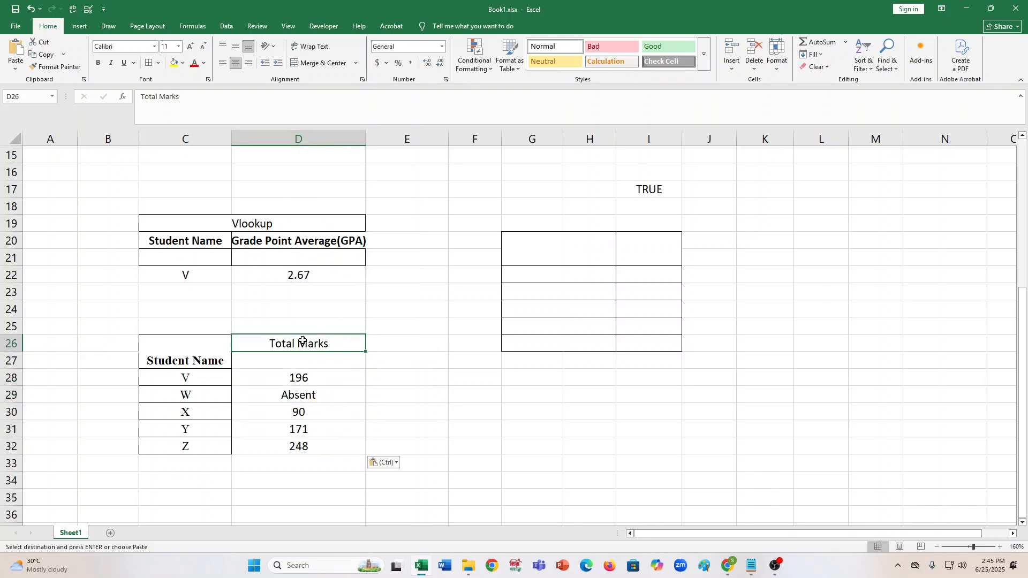
key("shift+Down")
left_click(318, 63)
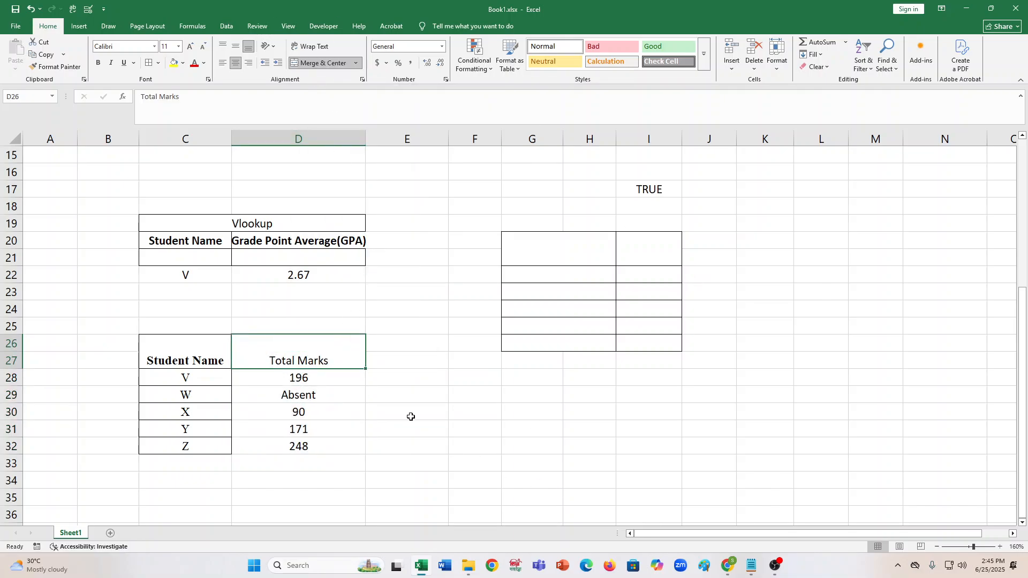
Add all borders to the Total Marks column D26:D32 and make its header bold
left_click(321, 384)
left_click(275, 346)
key("shift+Down")
key("shift+Down")
key("shift+Down")
key("shift+Down")
key("shift+Down")
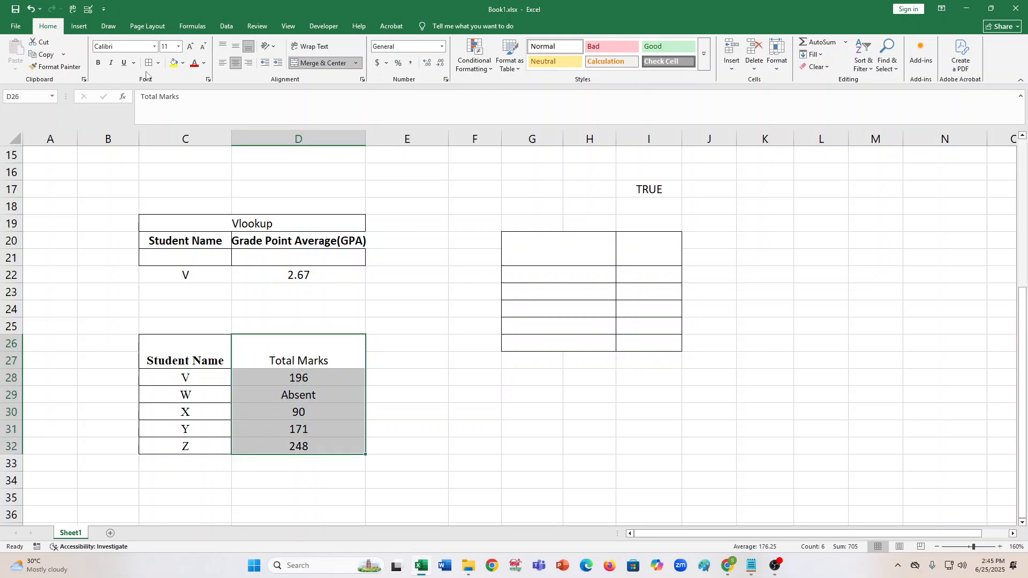
left_click(401, 409)
left_click(271, 353)
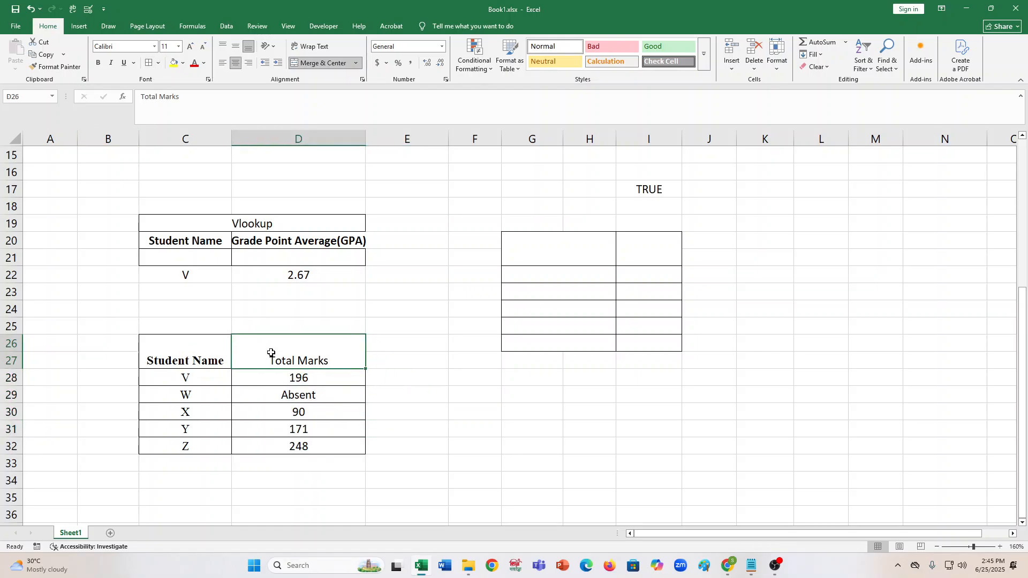
left_click(98, 63)
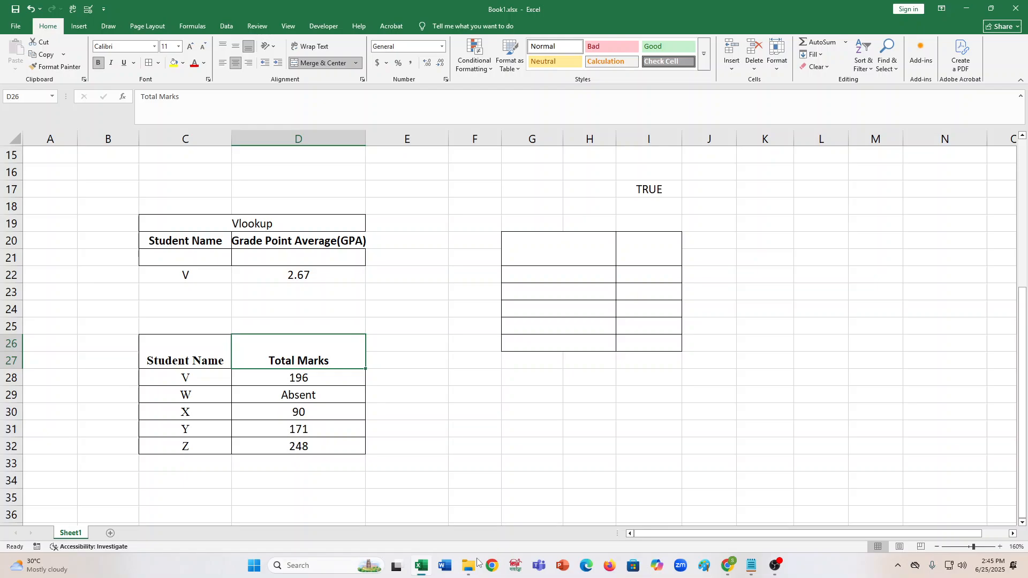
Insert a 2-D clustered column chart from the table in C26:D32, and delete the chart
left_click(183, 357)
key("shift+Down")
key("shift+Down")
key("shift+Down")
key("shift+Down")
key("shift+Down")
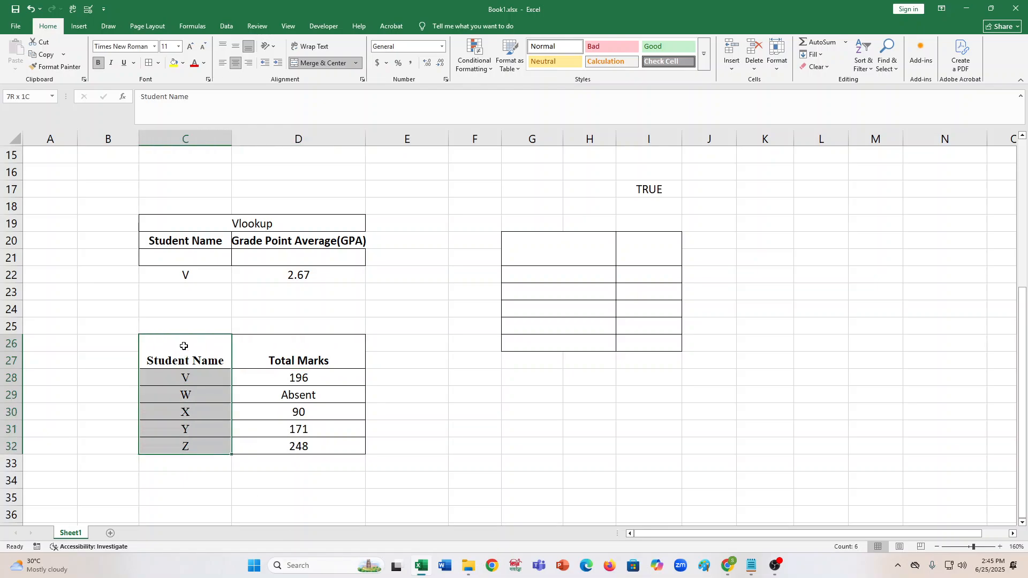
key("shift+Right")
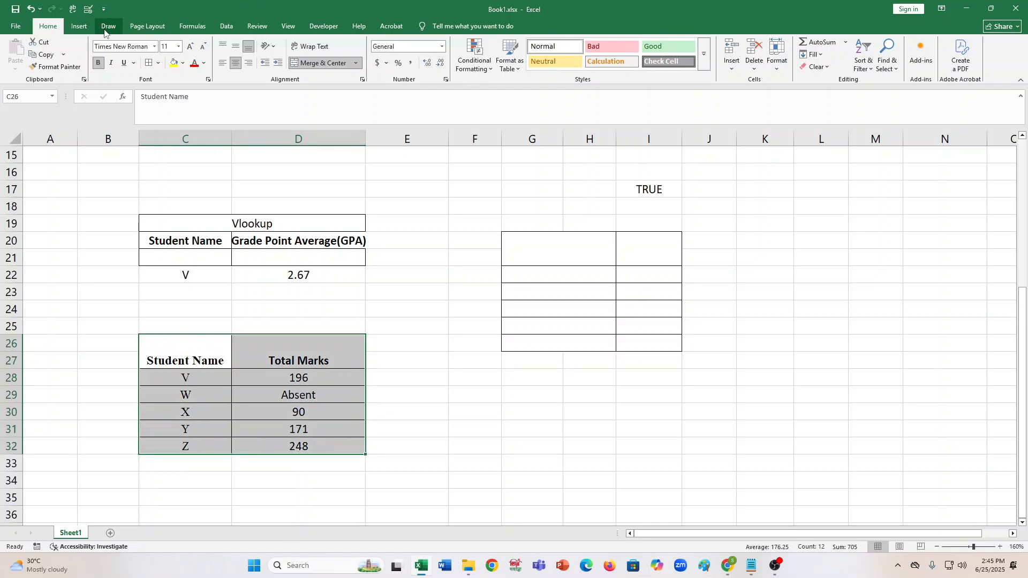
left_click(79, 26)
left_click(324, 47)
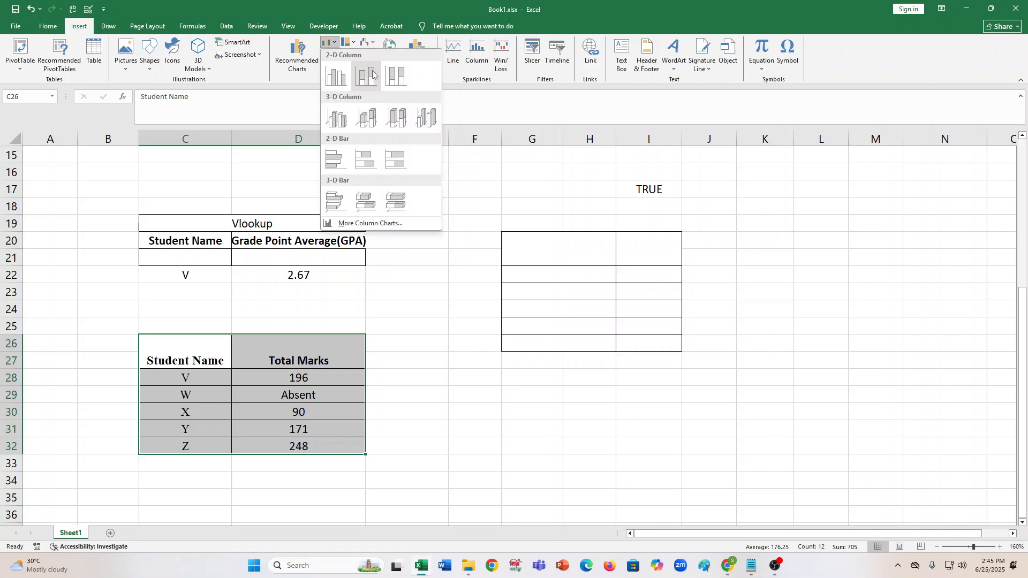
left_click(331, 79)
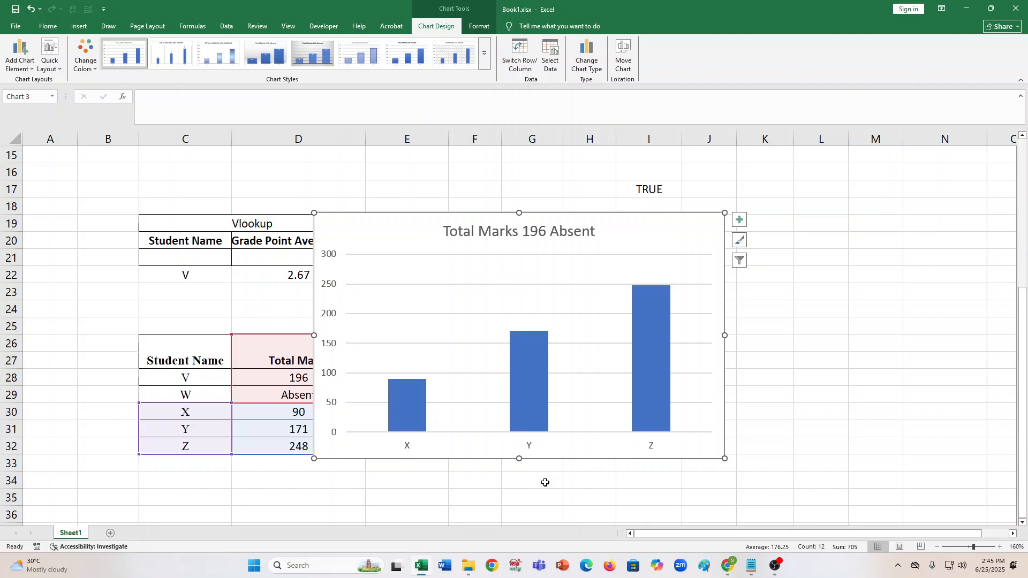
key("Delete")
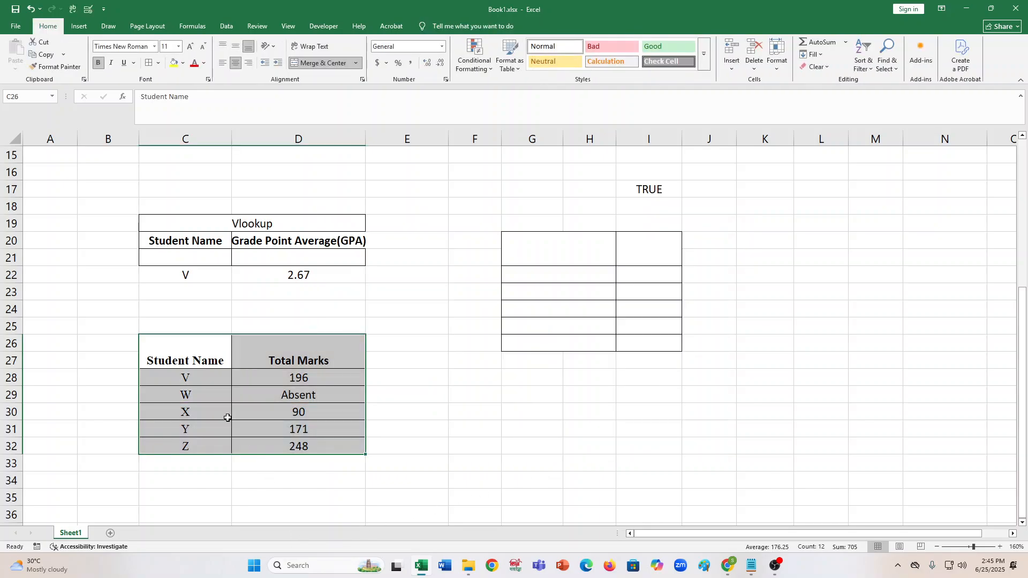
Undo the bold, borders, merge and pasted values in the Total Marks column D26:D32
left_click(190, 360)
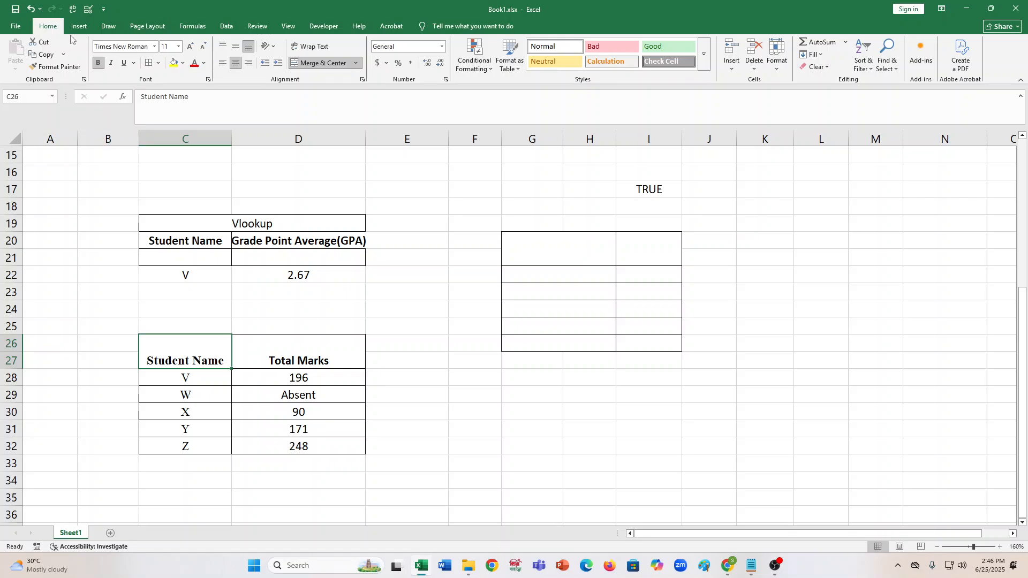
left_click(32, 9)
left_click(33, 8)
left_click(33, 9)
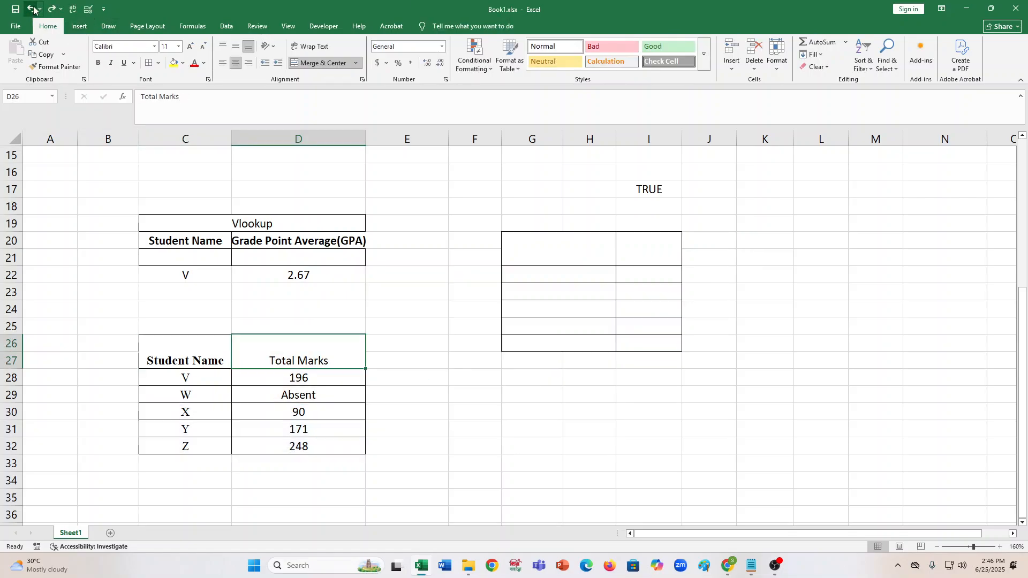
left_click(33, 8)
left_click(33, 9)
left_click(33, 9)
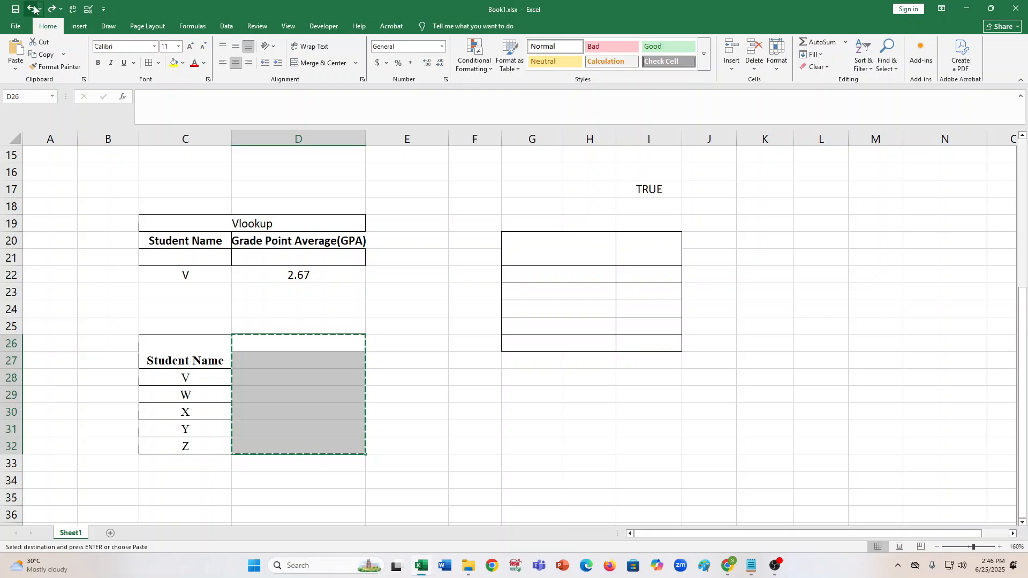
right_click(289, 351)
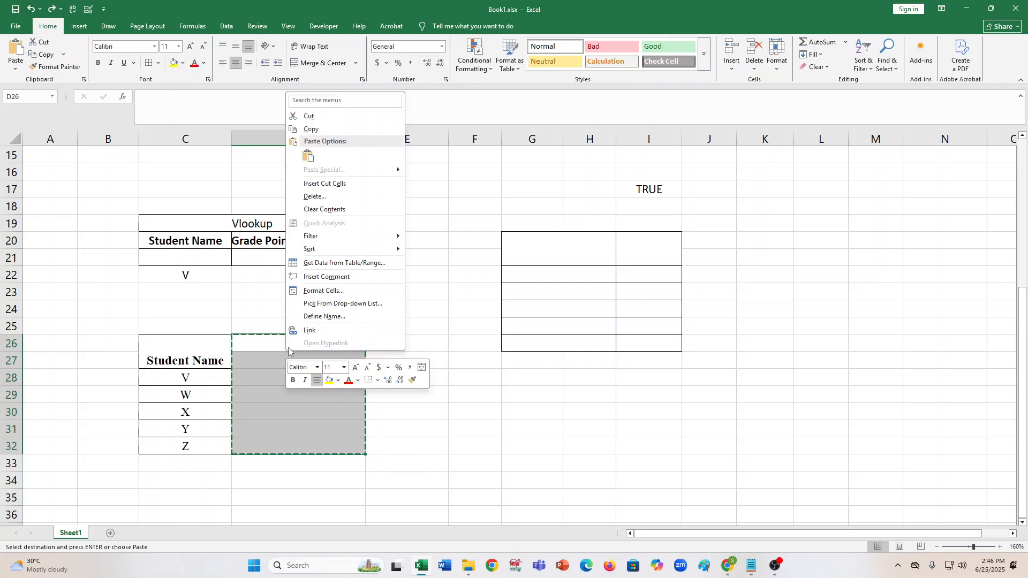
key("Escape")
key("Escape")
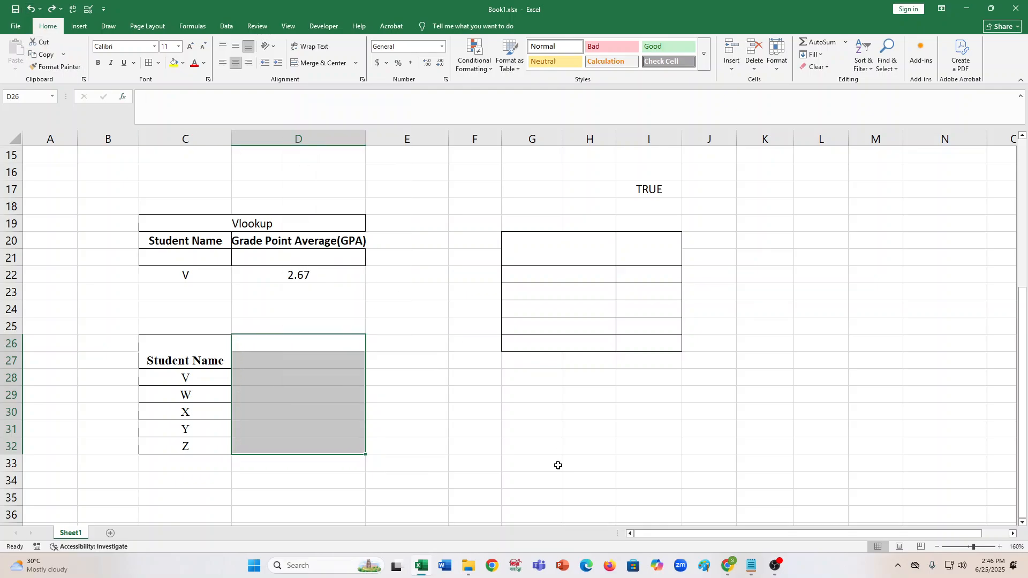
Copy the Total Marks column J8:J14 from the result sheet again and paste it as values starting at D26
scroll(560, 458, "up", 5)
left_click(700, 322)
key("shift+Down")
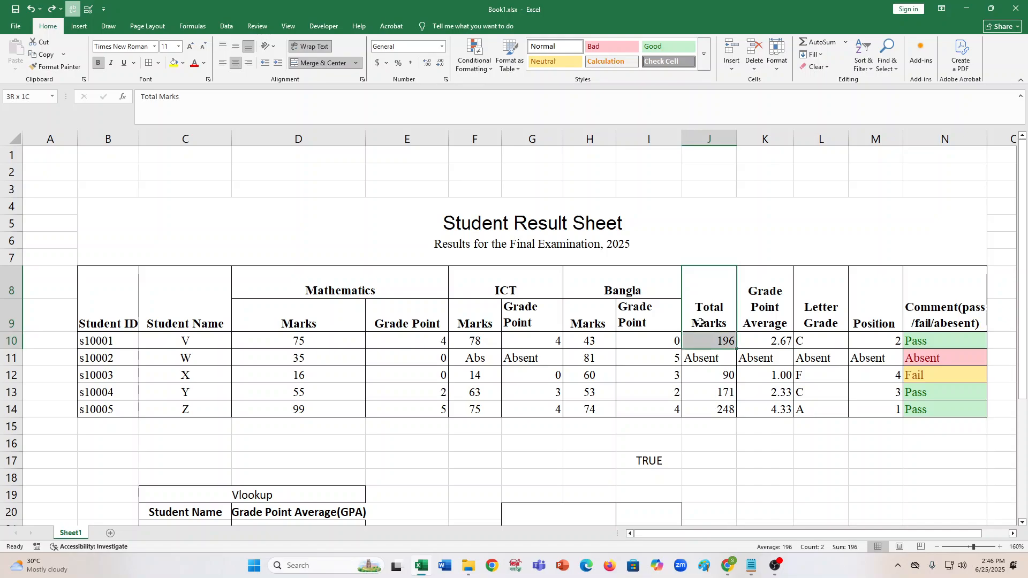
key("shift+Down")
key("shift+Down")
key("shift+Down")
key("shift+Down")
right_click(699, 322)
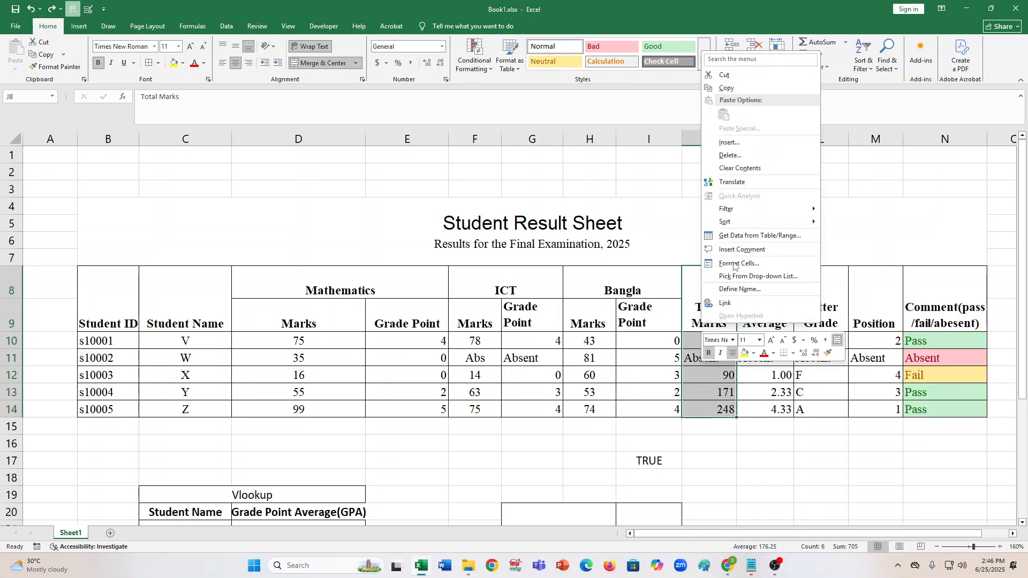
left_click(726, 88)
scroll(298, 431, "down", 4)
left_click(256, 375)
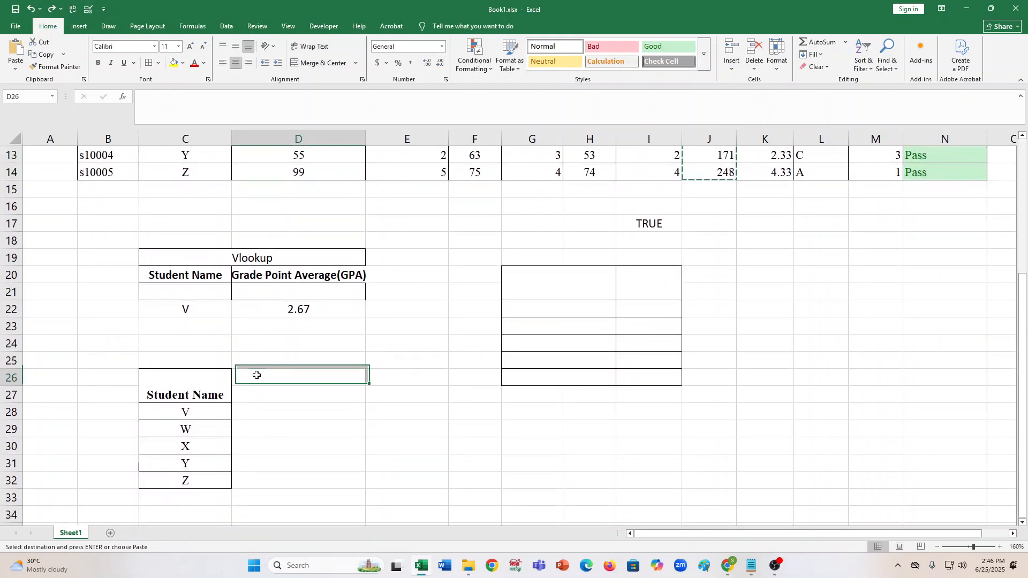
right_click(257, 375)
left_click(294, 189)
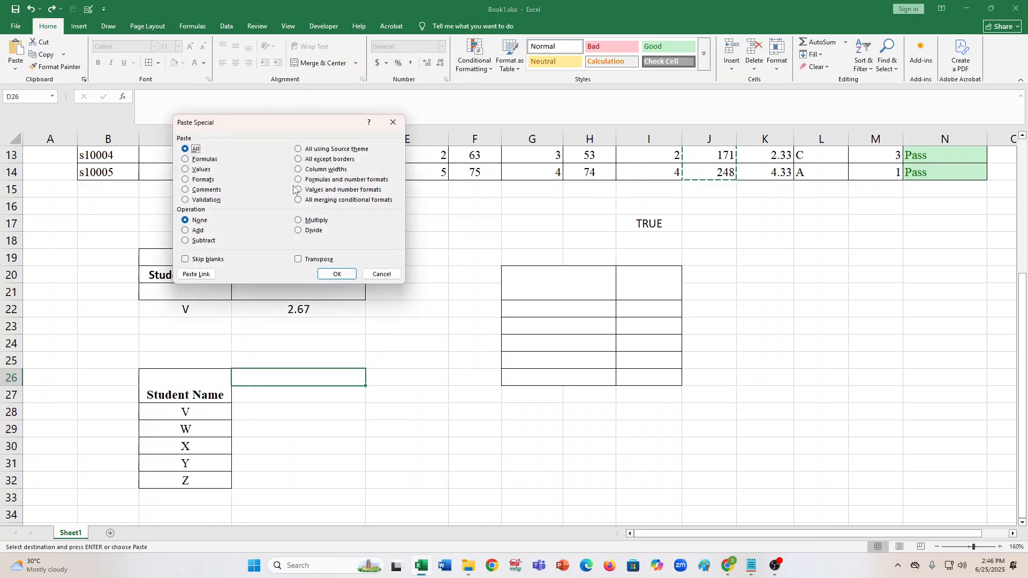
left_click(381, 274)
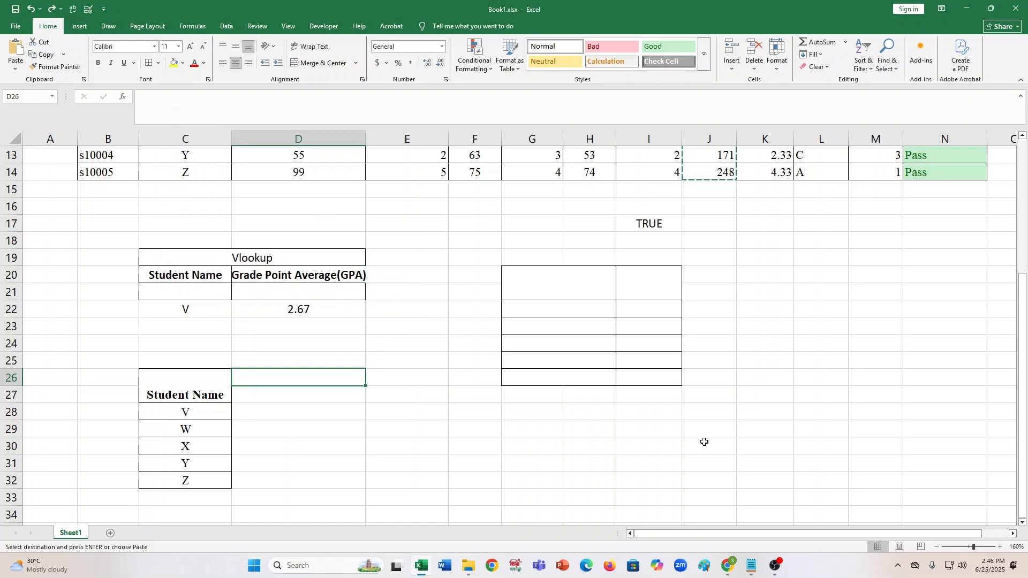
right_click(267, 382)
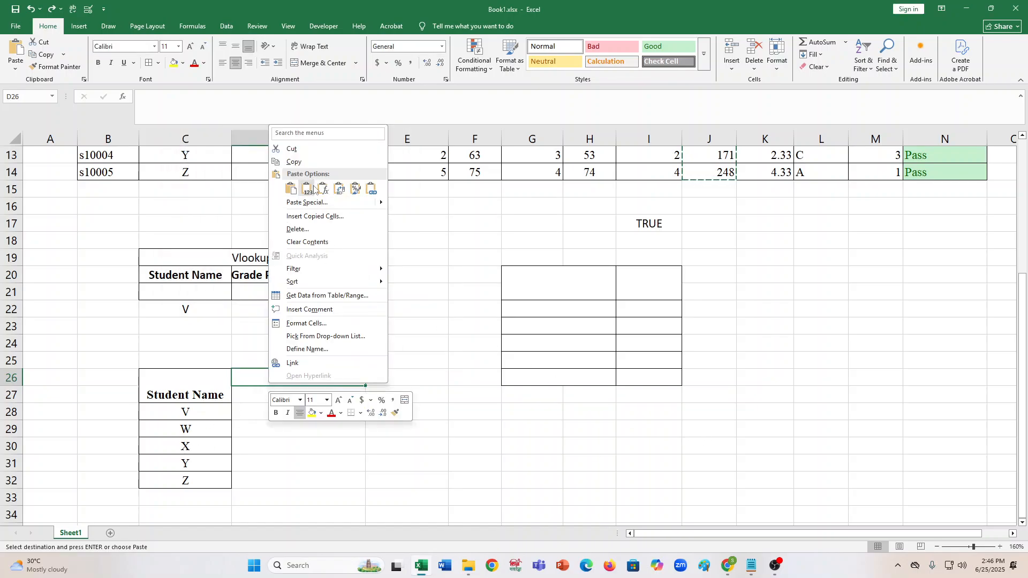
left_click(313, 185)
Unmerge the Student Name header in C26:C27 and delete the entire blank row 27
left_click(182, 392)
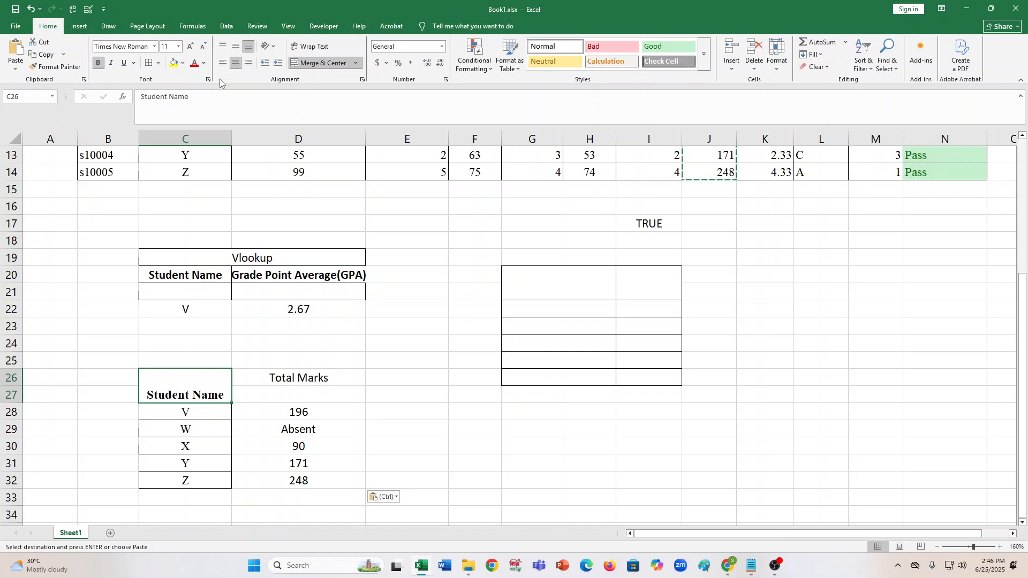
left_click(314, 68)
left_click(197, 397)
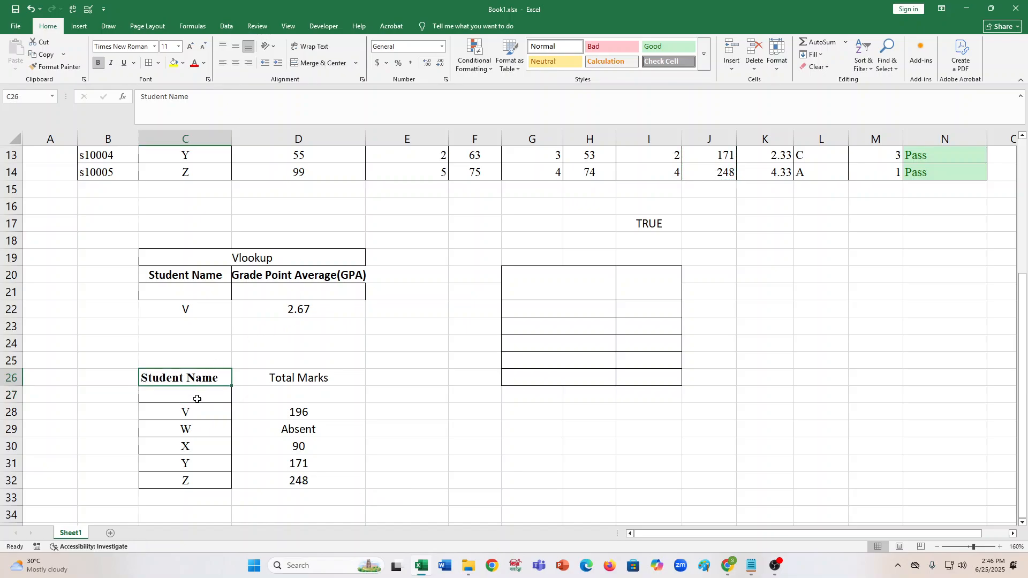
key("shift+Right")
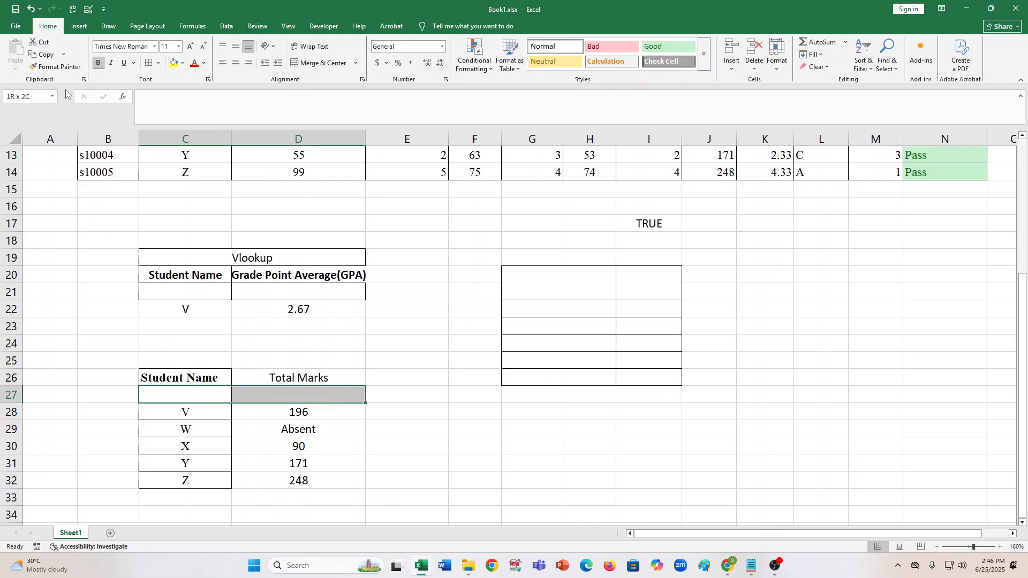
right_click(159, 396)
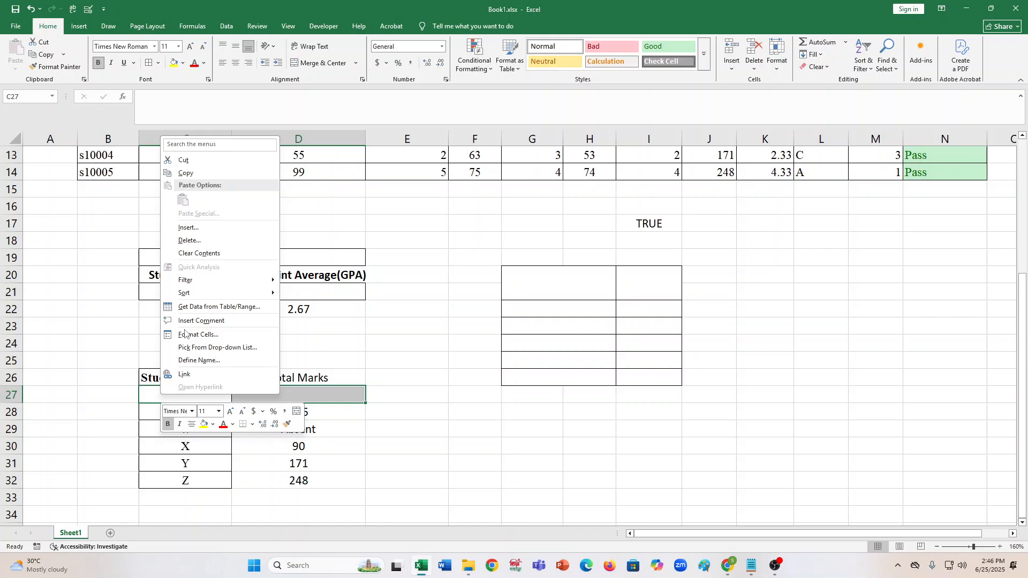
left_click(189, 241)
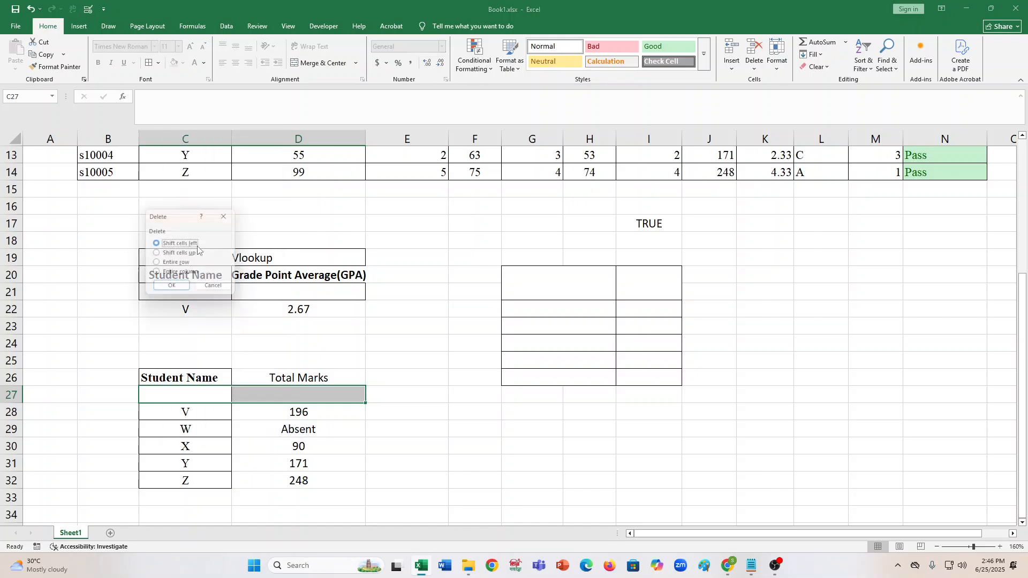
left_click(174, 264)
left_click(178, 287)
left_click(474, 480)
Apply borders to all cells of the Student Name and Total Marks table in C26:D31
left_click(214, 391)
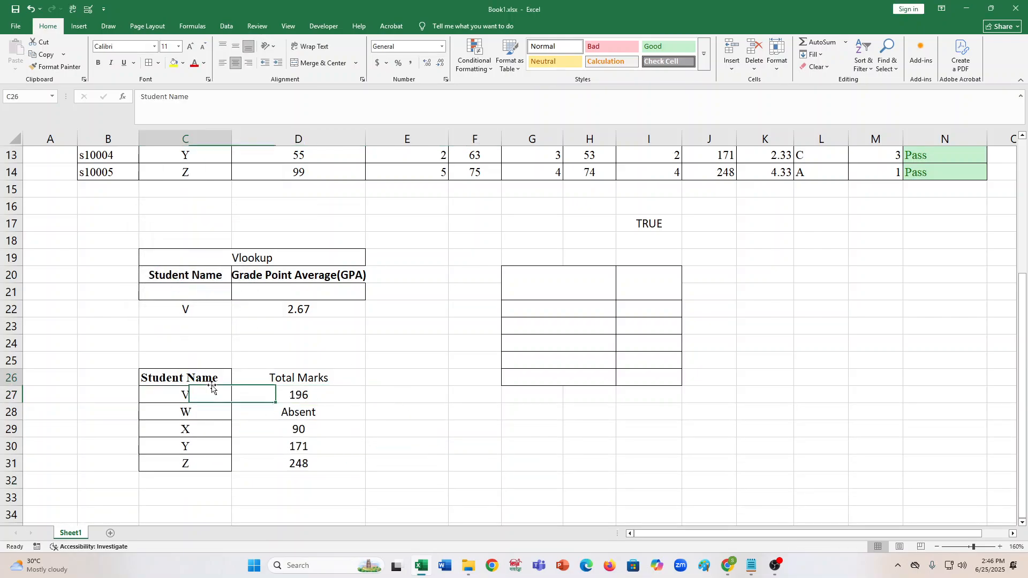
left_click(210, 381)
mouse_move(211, 382)
left_mouse_down()
mouse_move(206, 446)
mouse_move(321, 463)
left_mouse_up()
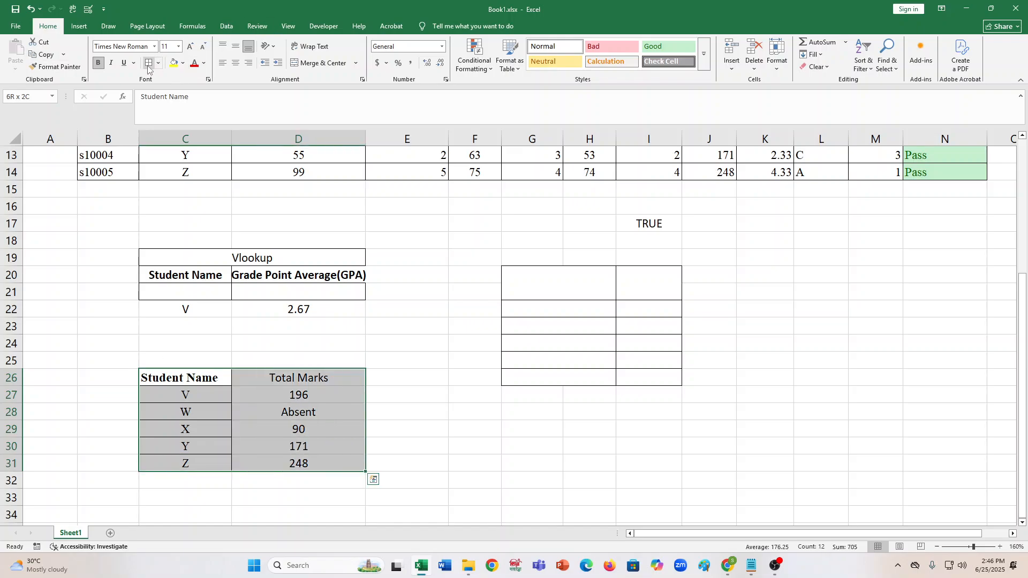
left_click(148, 65)
Insert a 2-D clustered column chart from C26:D31 and move it clear of the table, over columns G to N
left_click(78, 26)
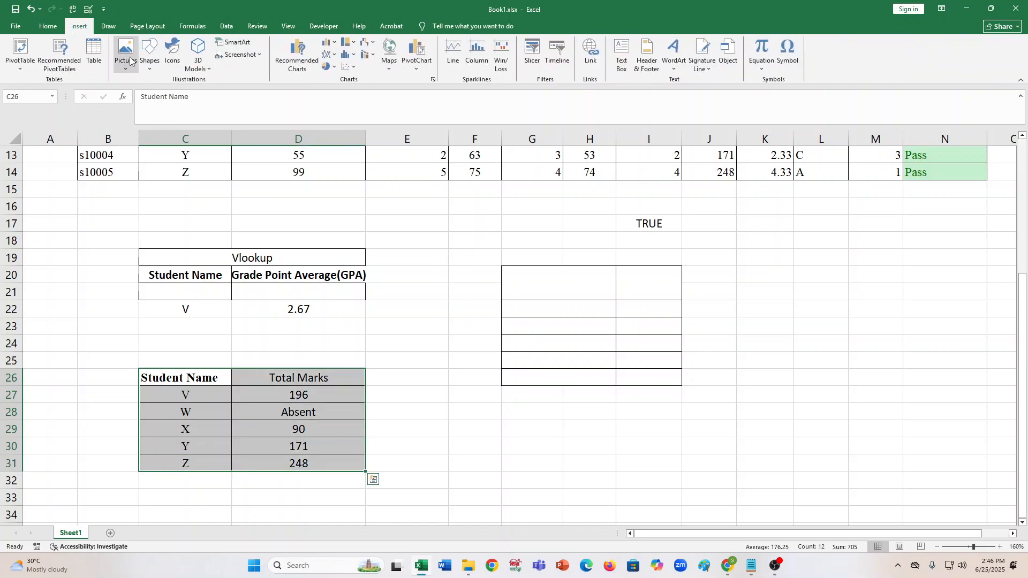
left_click(328, 42)
left_click(343, 81)
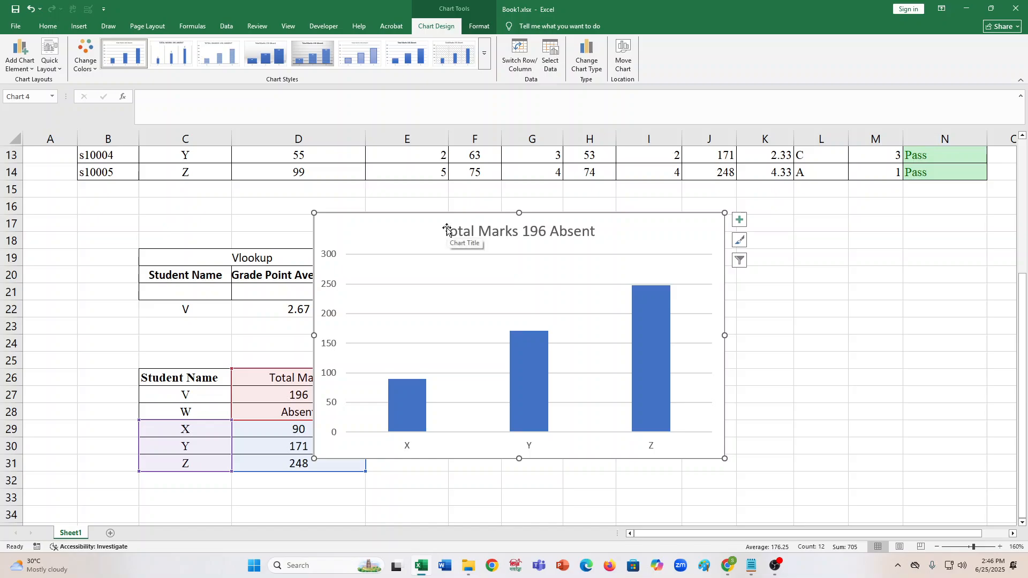
left_click_drag(409, 215, 742, 274)
left_click_drag(672, 281, 620, 276)
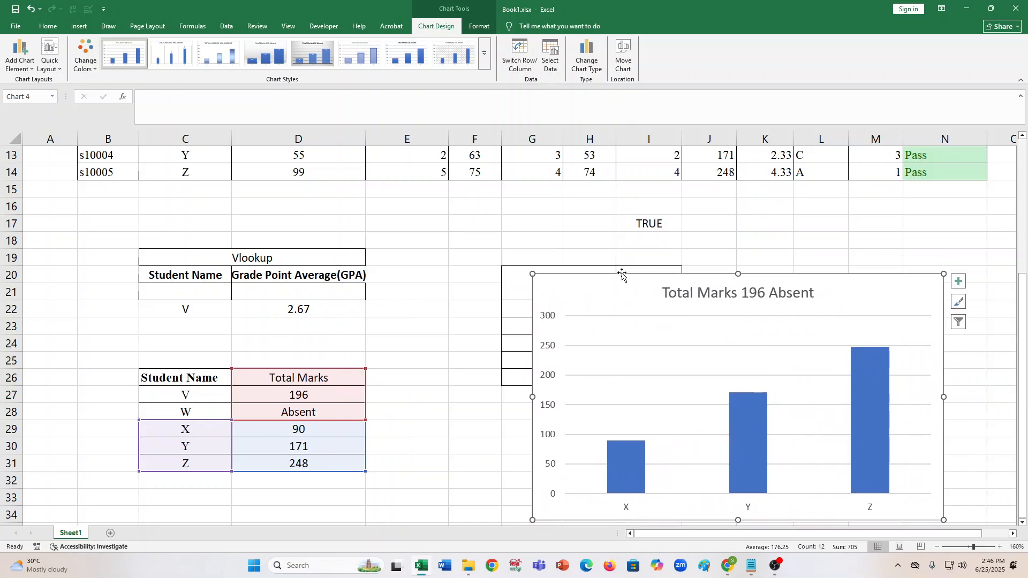
Insert a second 2-D clustered column chart from the Student Name and Total Marks table in C26:D31
left_click(493, 428)
left_click(164, 378)
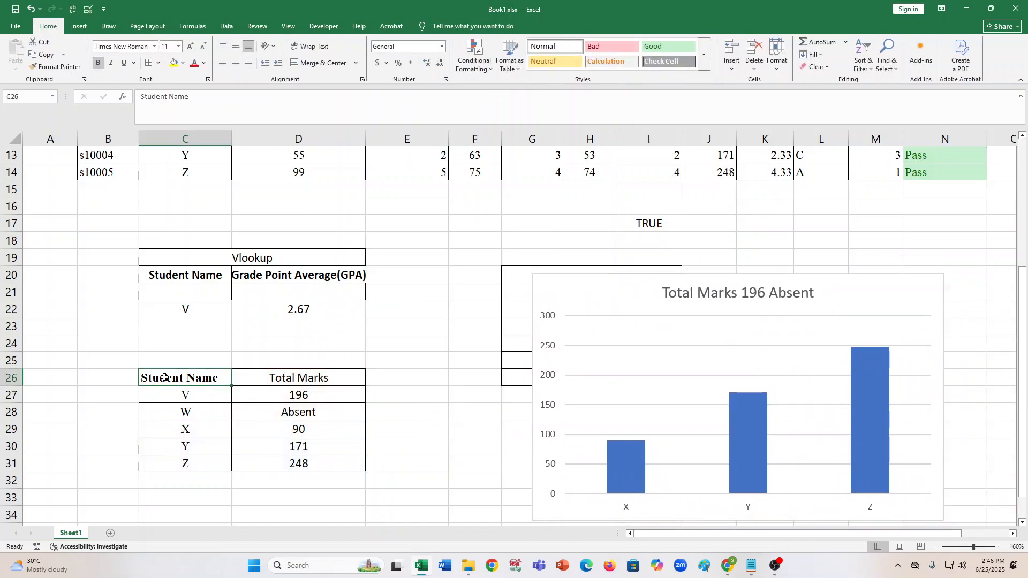
key("shift+Down")
key("shift+Down")
key("shift+Down")
key("shift+Down")
key("shift+Down")
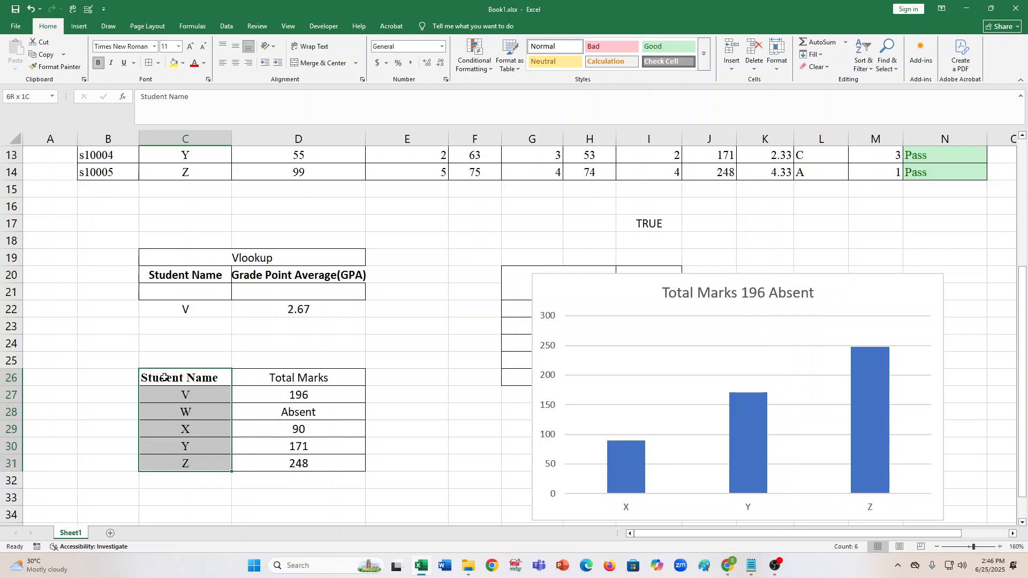
key("shift+Right")
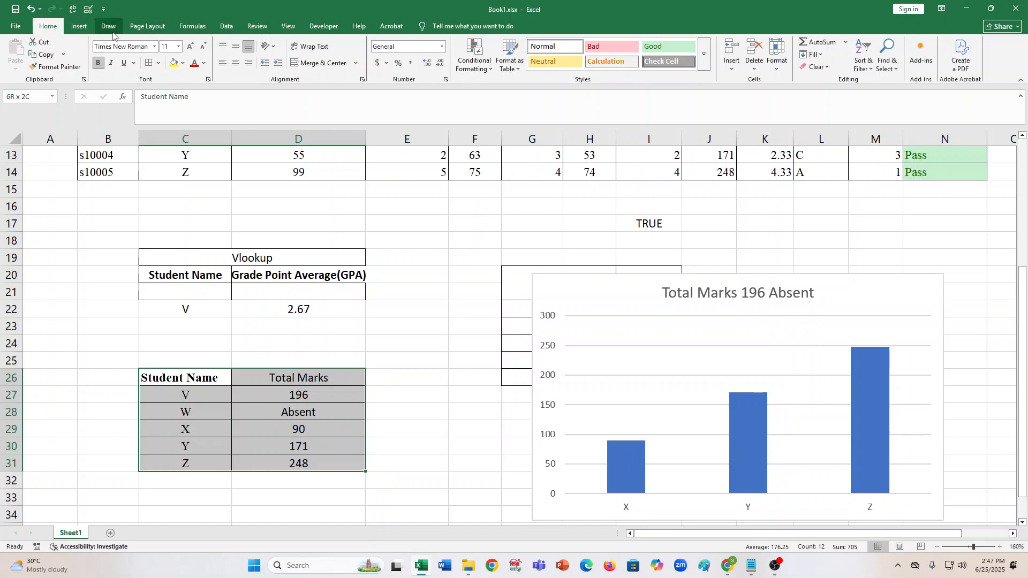
left_click(79, 27)
left_click(326, 42)
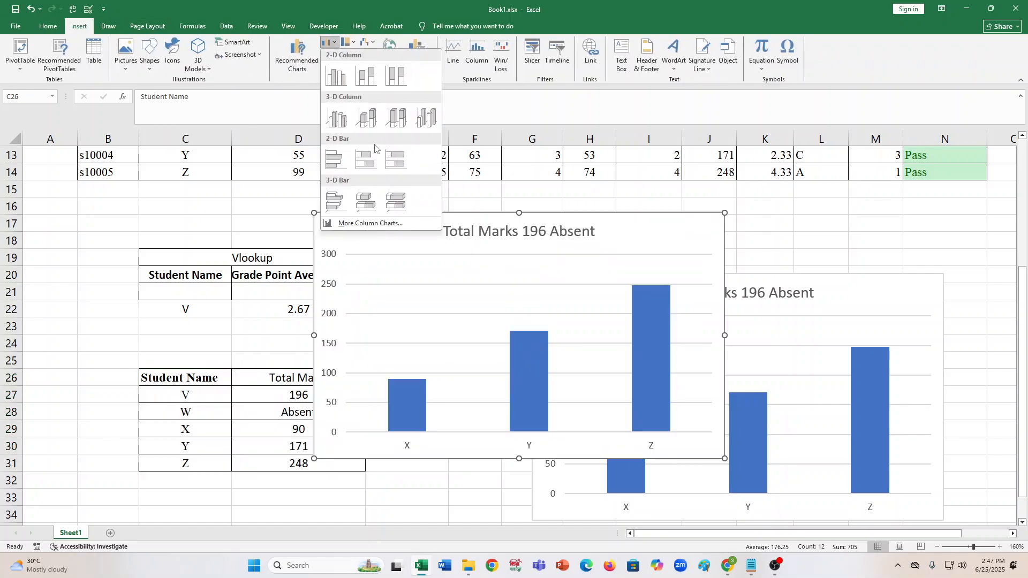
left_click(346, 85)
Add Outside End data labels to the columns of the new chart
left_click(742, 223)
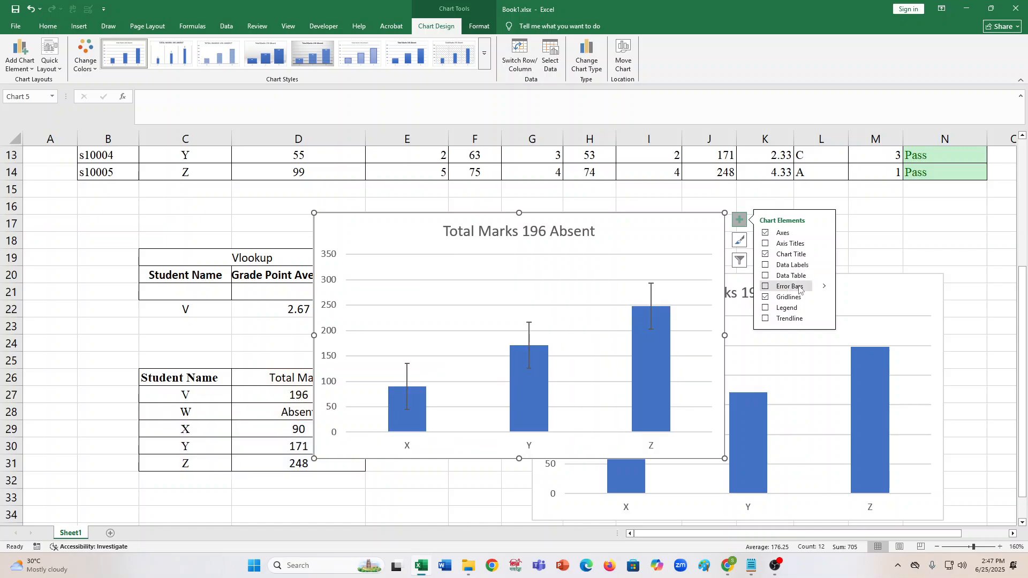
left_click(824, 265)
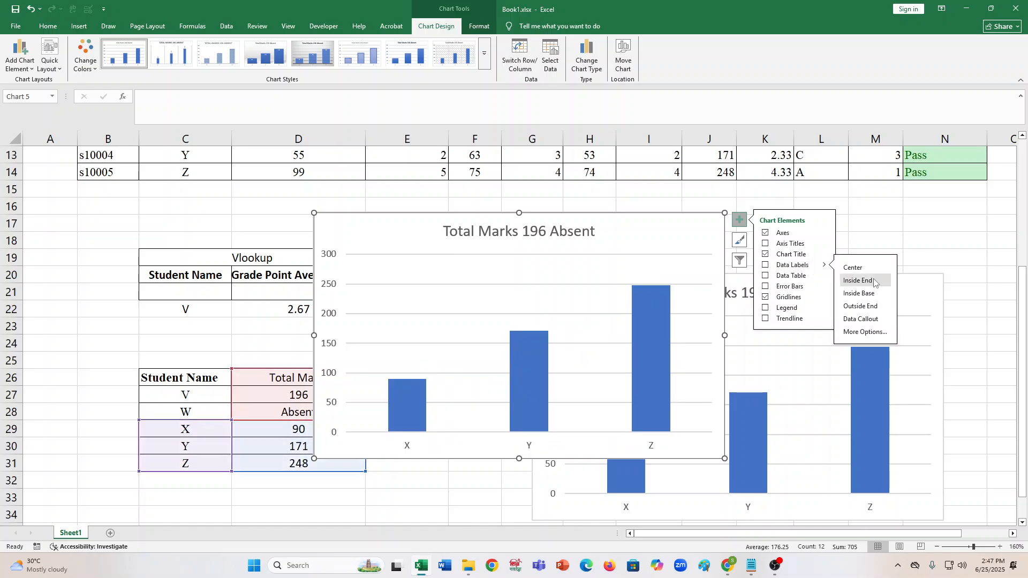
left_click(860, 306)
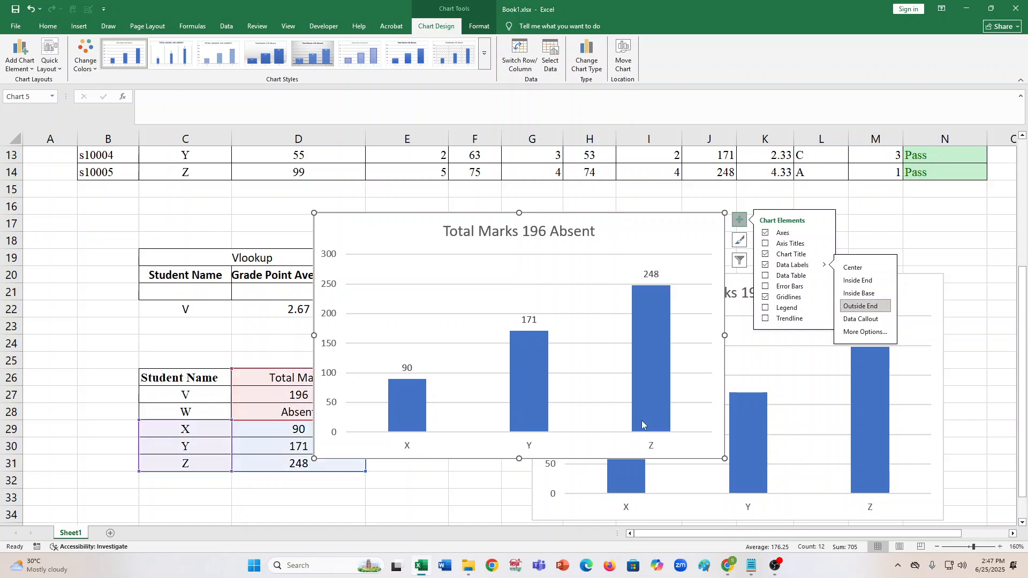
left_click(963, 239)
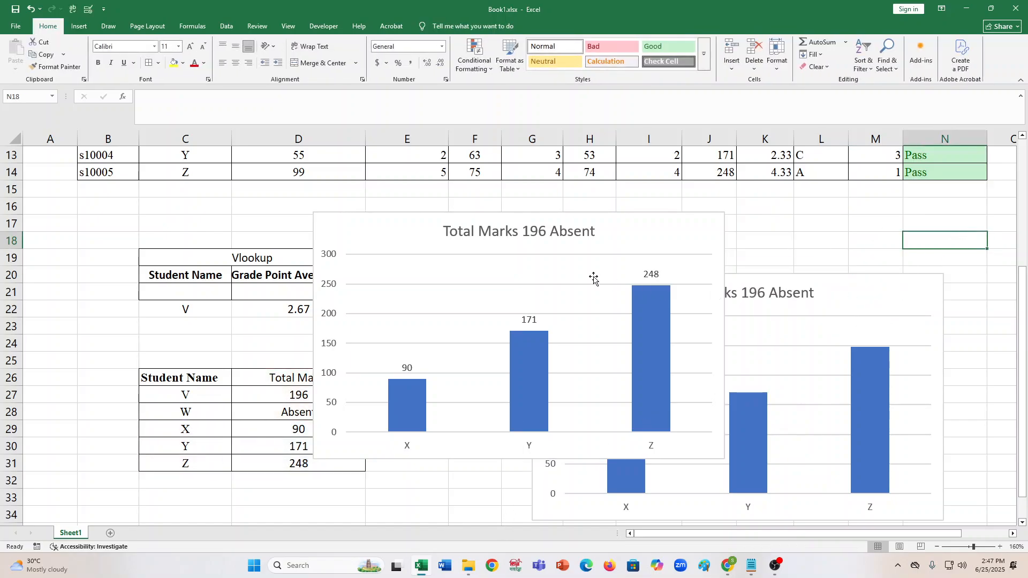
Delete the earlier unlabelled column chart lying behind the new one, over columns G to N
left_click(881, 298)
key("Delete")
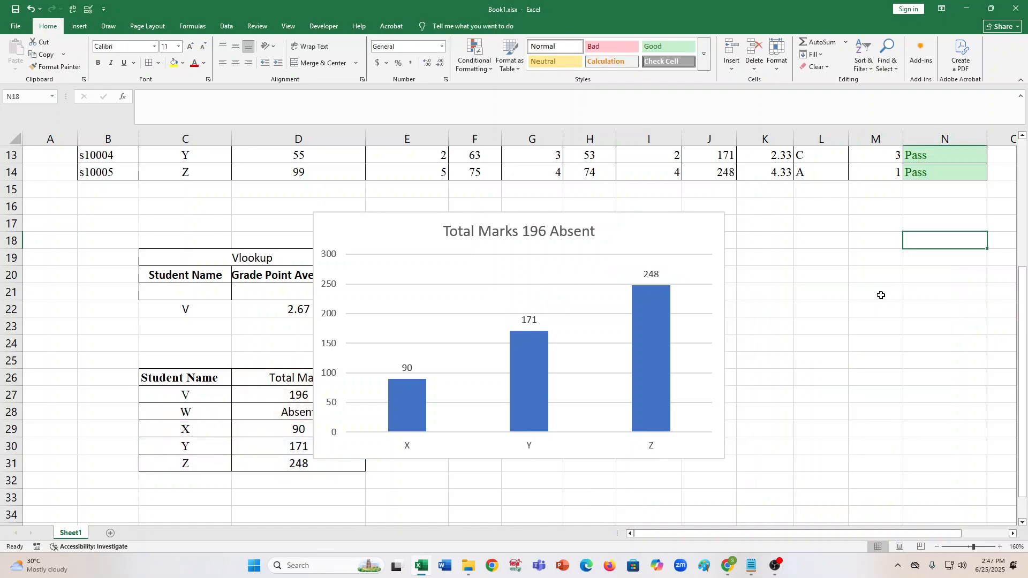
mouse_move(530, 406)
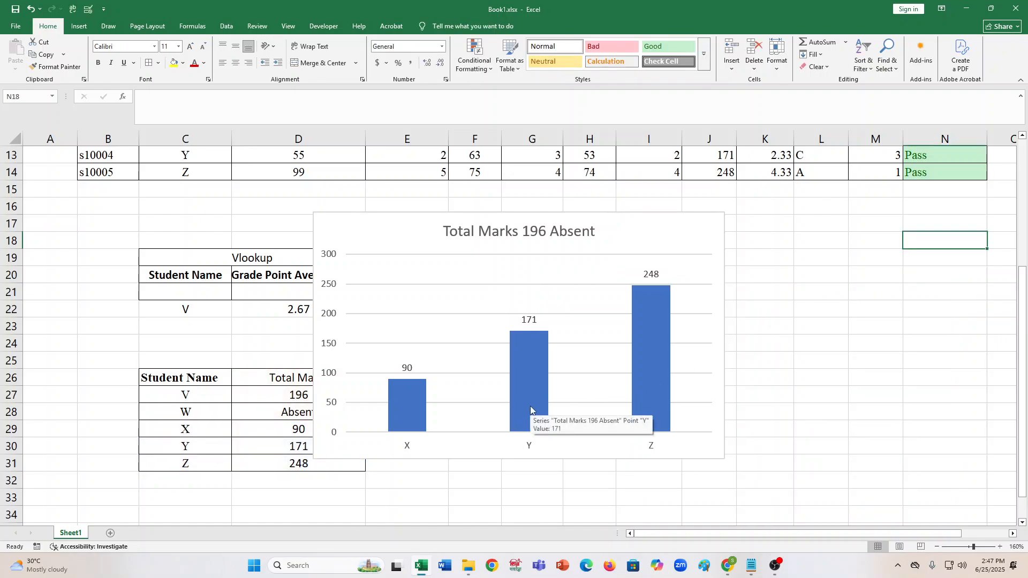
mouse_move(420, 424)
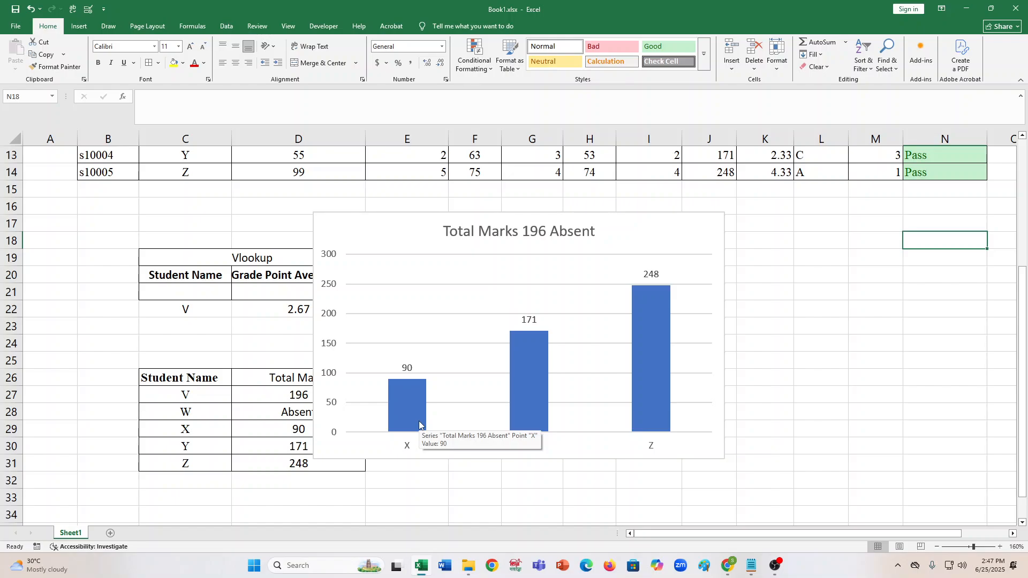
Replace "Absent" with 0 as the value-if-true result of the IF formula in student W's Total Marks cell J11
scroll(828, 329, "up", 2)
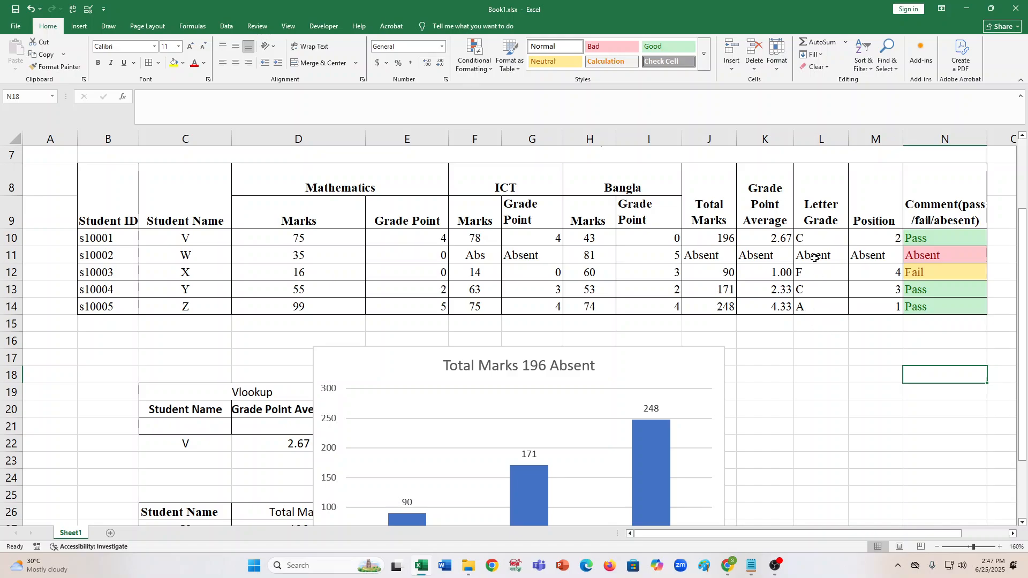
left_click(748, 257)
left_click(700, 256)
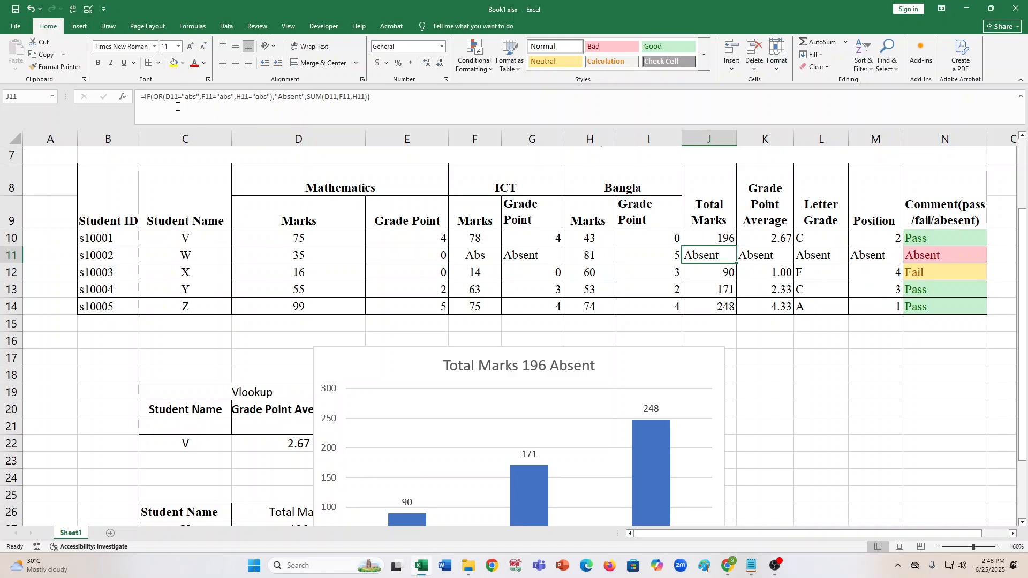
double_click(292, 97)
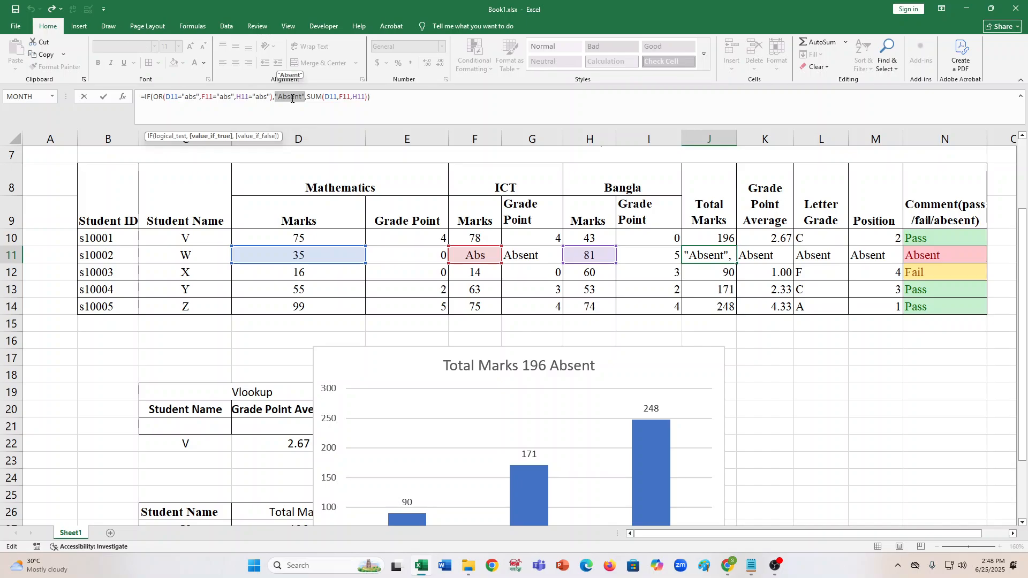
left_click(308, 97)
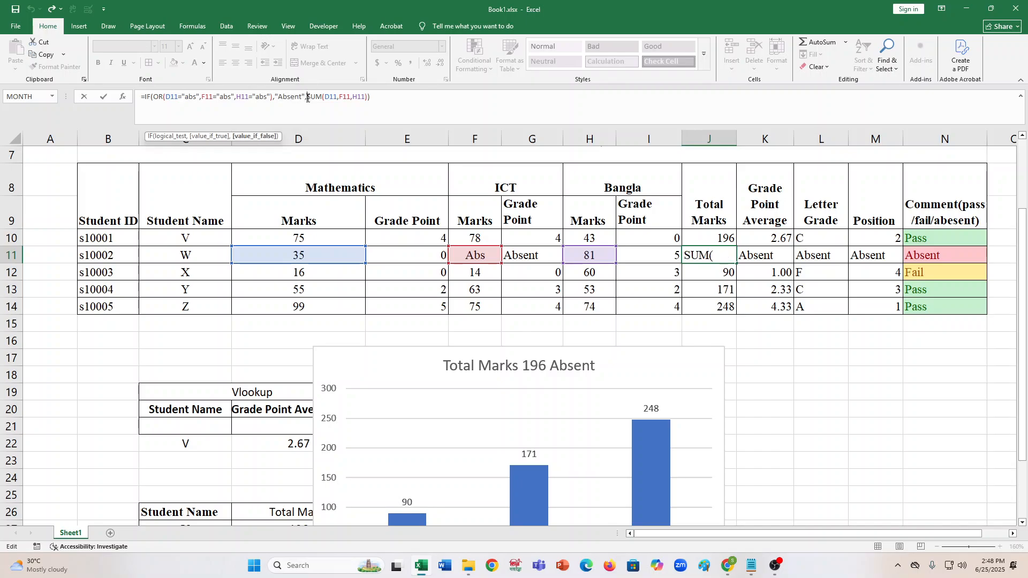
key("BackSpace")
key("BackSpace")
key("BackSpace")
key("BackSpace")
key("BackSpace")
key("BackSpace")
key("BackSpace")
key("BackSpace")
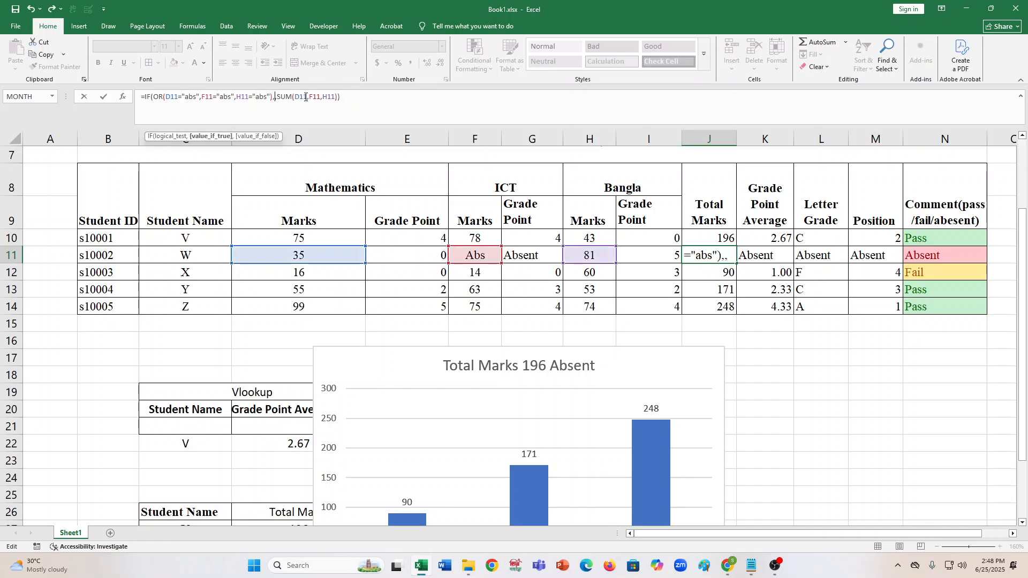
type("0")
key("Return")
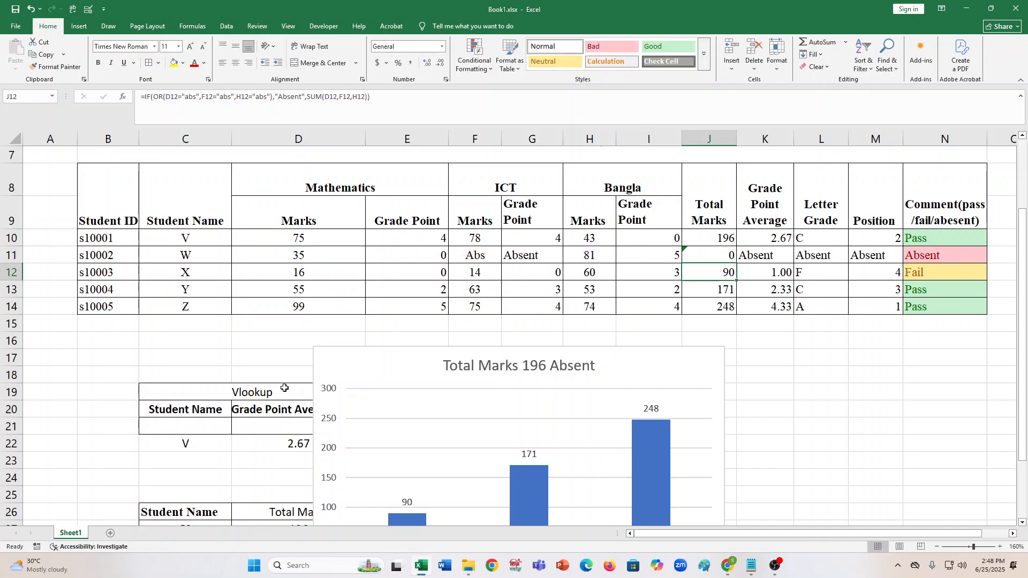
Set student W's Total Marks in D28 to 0 and delete the column chart overlapping the table
scroll(284, 449, "down", 2)
left_click(193, 410)
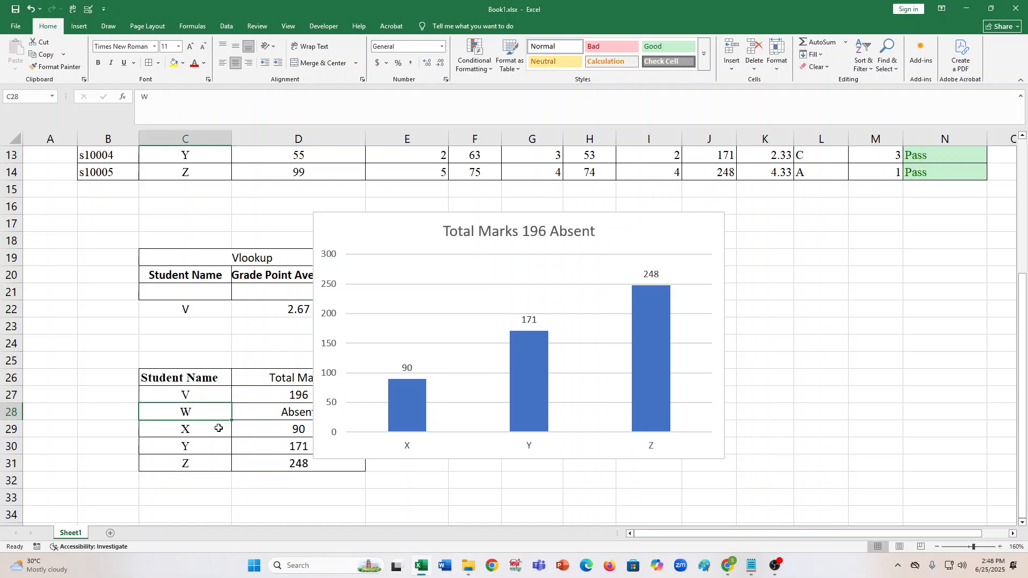
left_click(280, 419)
type("0")
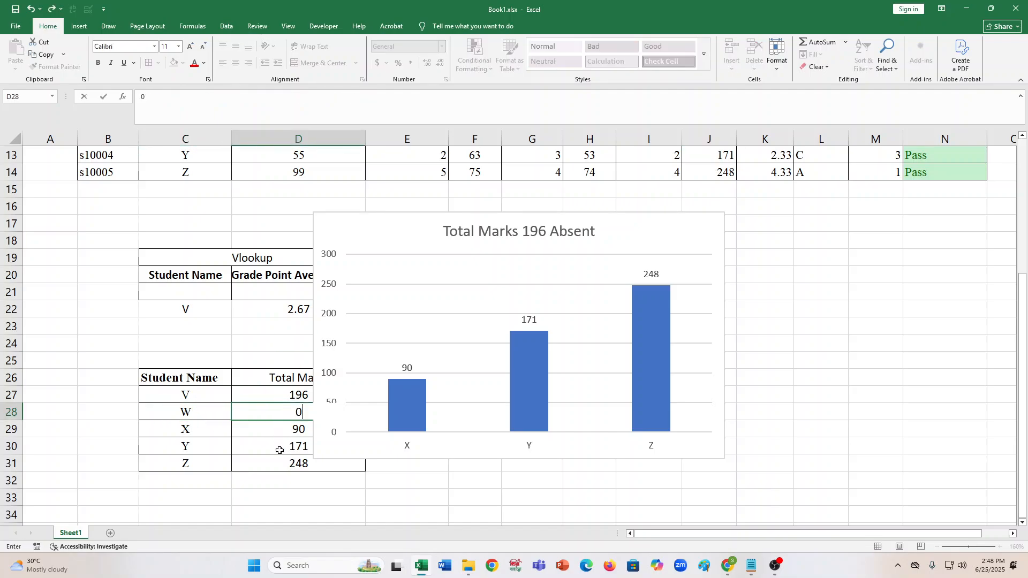
left_click(280, 450)
left_click(593, 220)
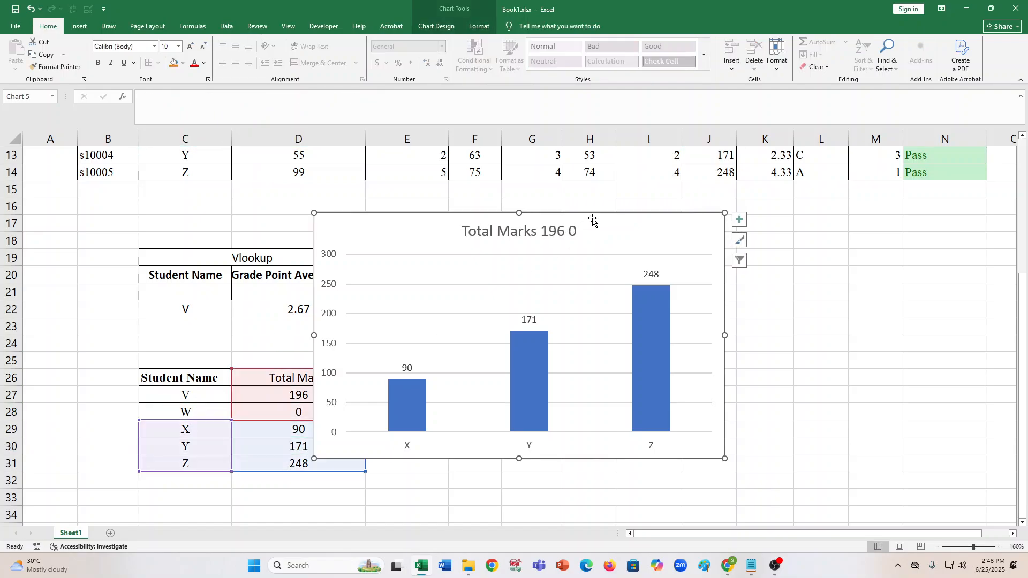
key("Delete")
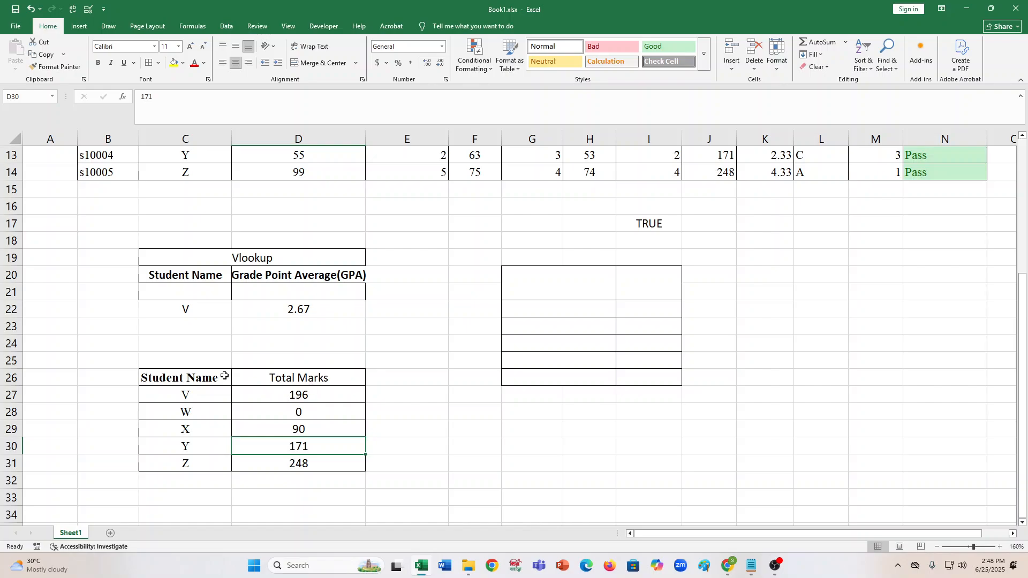
Insert a 2-D clustered column chart from C27:D31 without the header row and move it clear of the table, over columns G to N
left_click_drag(178, 377, 314, 461)
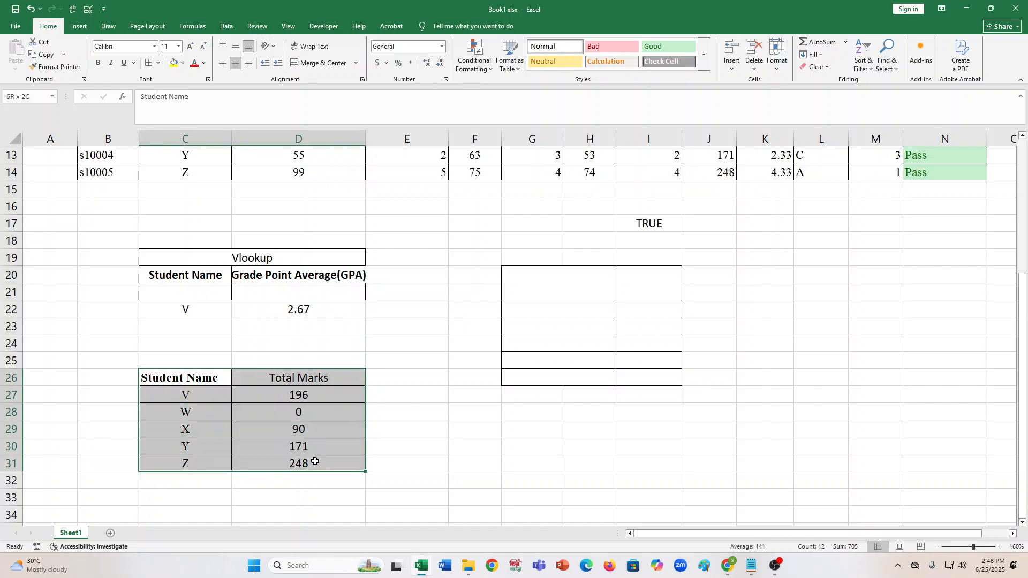
left_click(178, 392)
left_click_drag(177, 391, 321, 465)
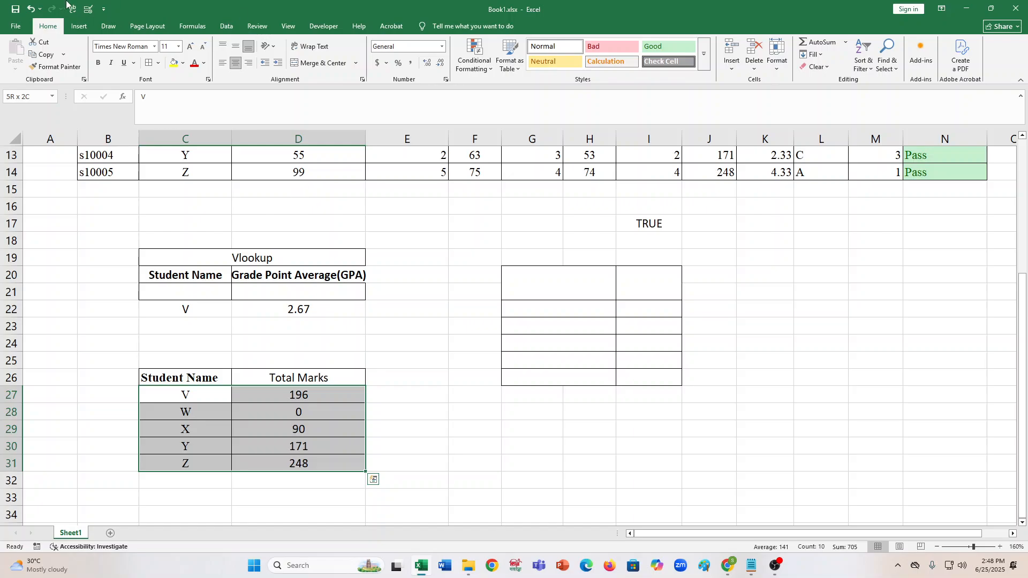
left_click(86, 26)
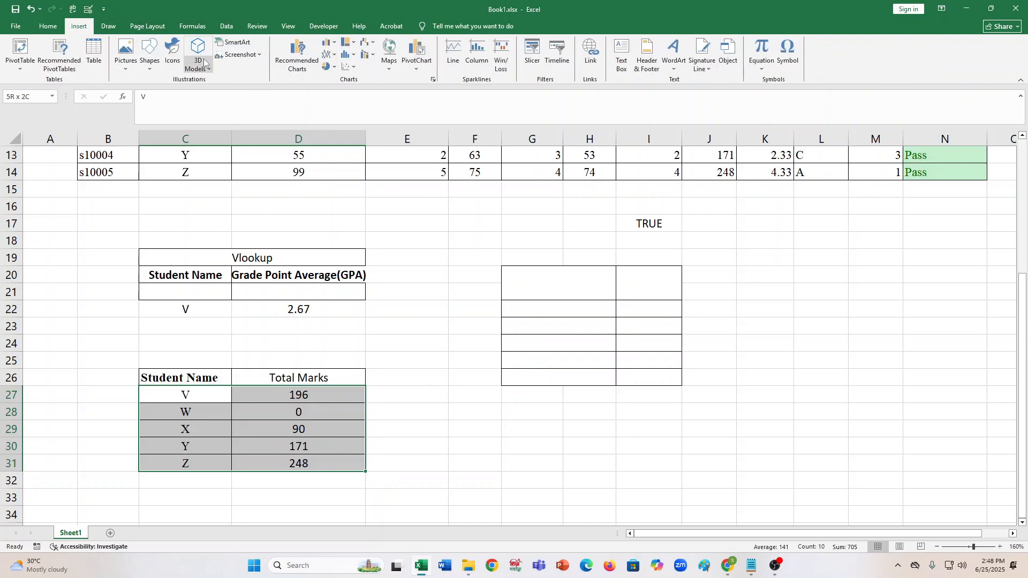
left_click(294, 48)
left_click(670, 122)
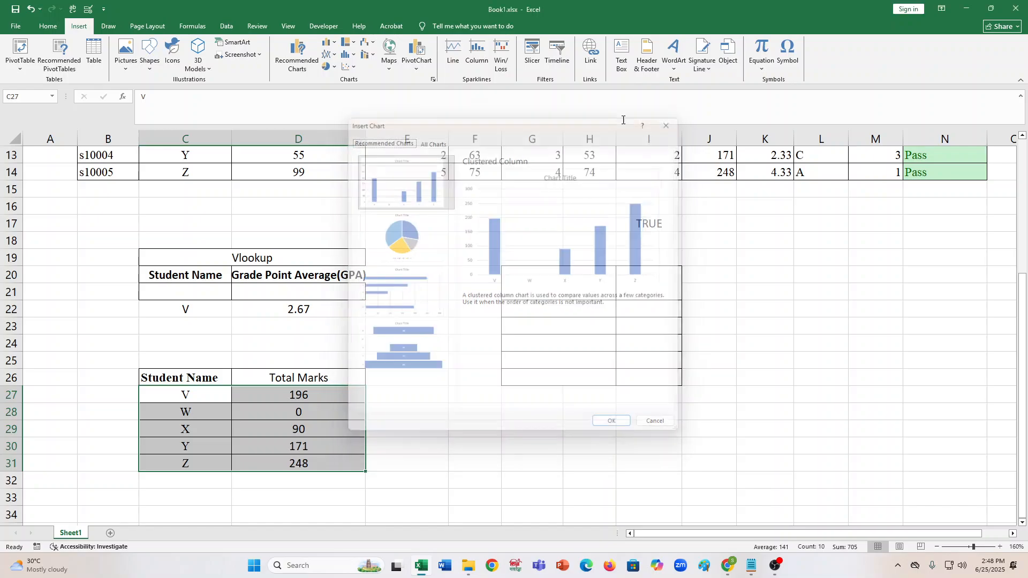
left_click(330, 42)
left_click(333, 77)
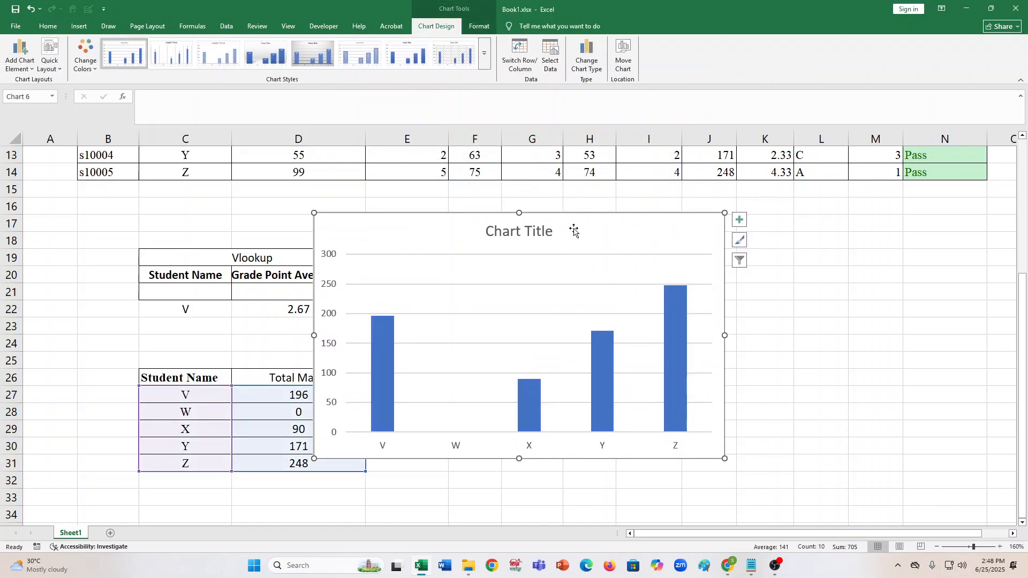
left_click_drag(573, 225, 783, 294)
Change the Total Marks formula in J10 to =IF(OR(D10="abs",F10="abs",H10="abs"),0,SUM(D10,F10,H10))
scroll(696, 214, "up", 4)
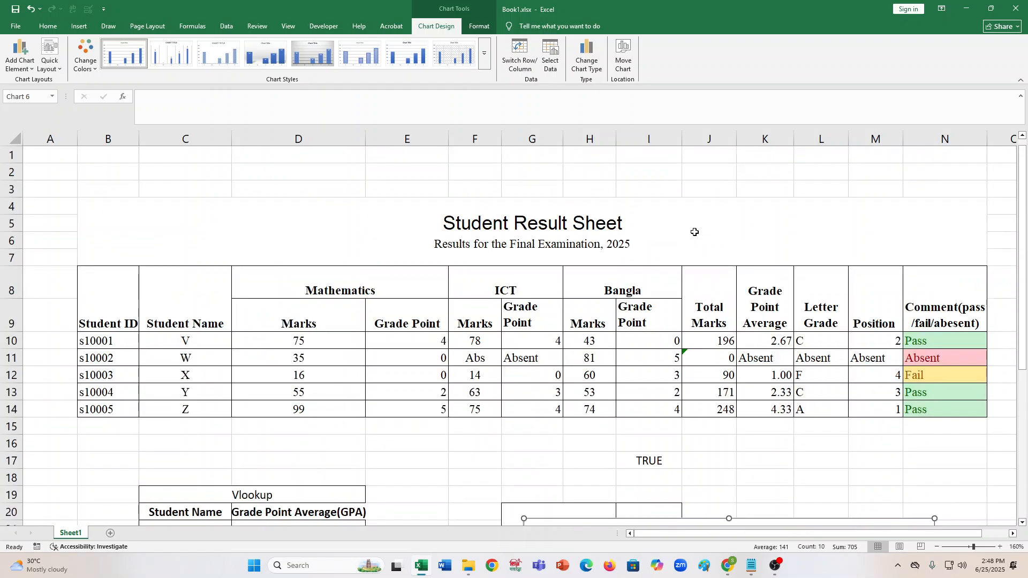
left_click(726, 344)
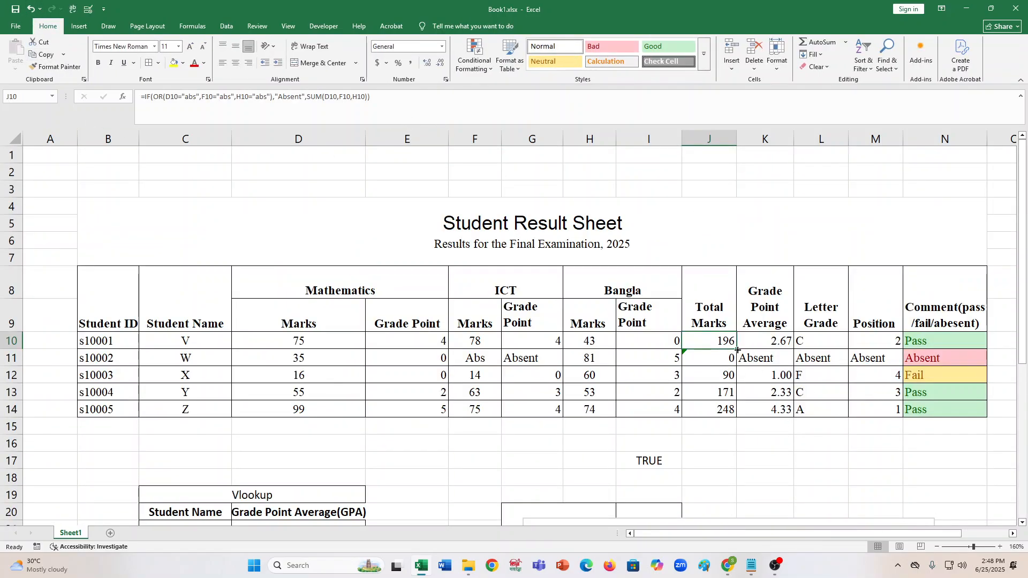
mouse_move(737, 350)
left_mouse_down()
mouse_move(736, 431)
mouse_move(731, 345)
left_mouse_up()
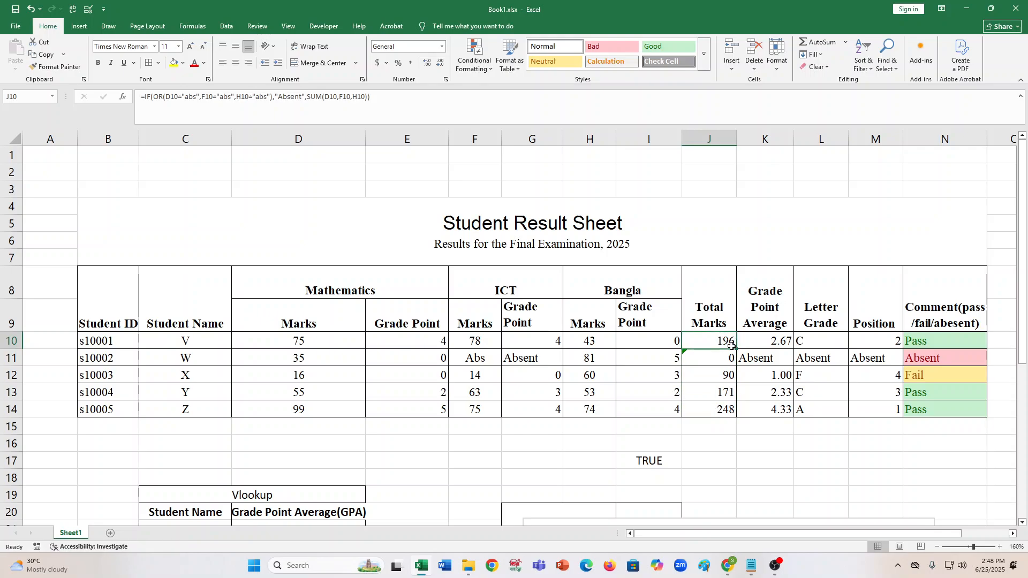
left_click(301, 97)
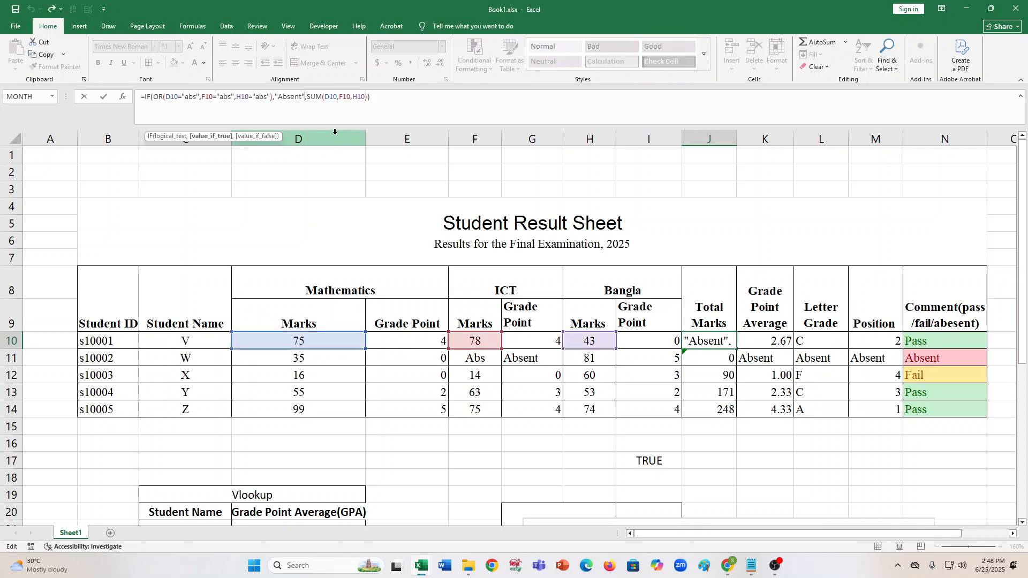
key("BackSpace")
key("BackSpace")
key("BackSpace")
key("BackSpace")
key("BackSpace")
key("BackSpace")
key("BackSpace")
key("BackSpace")
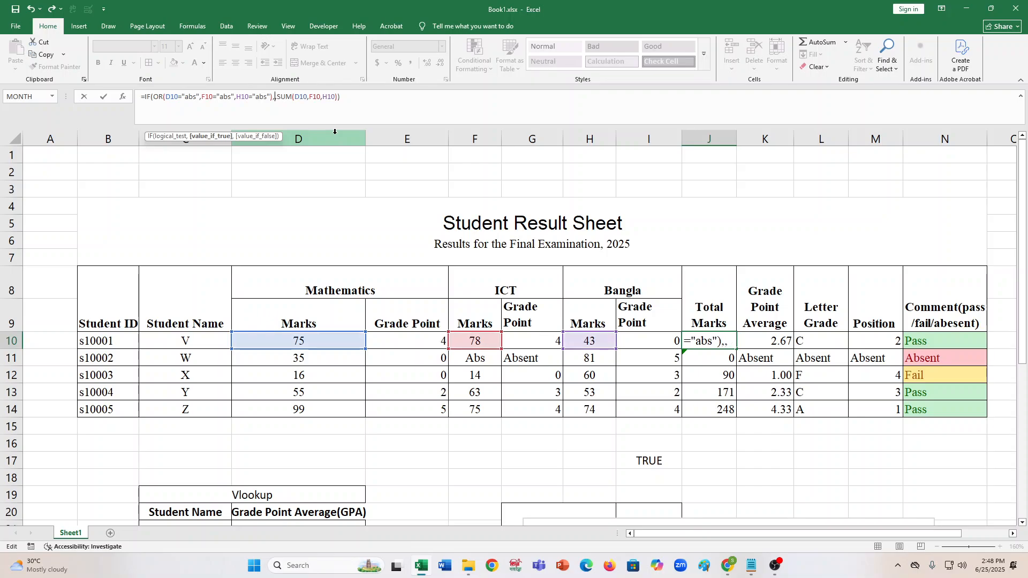
type("0")
left_click(389, 98)
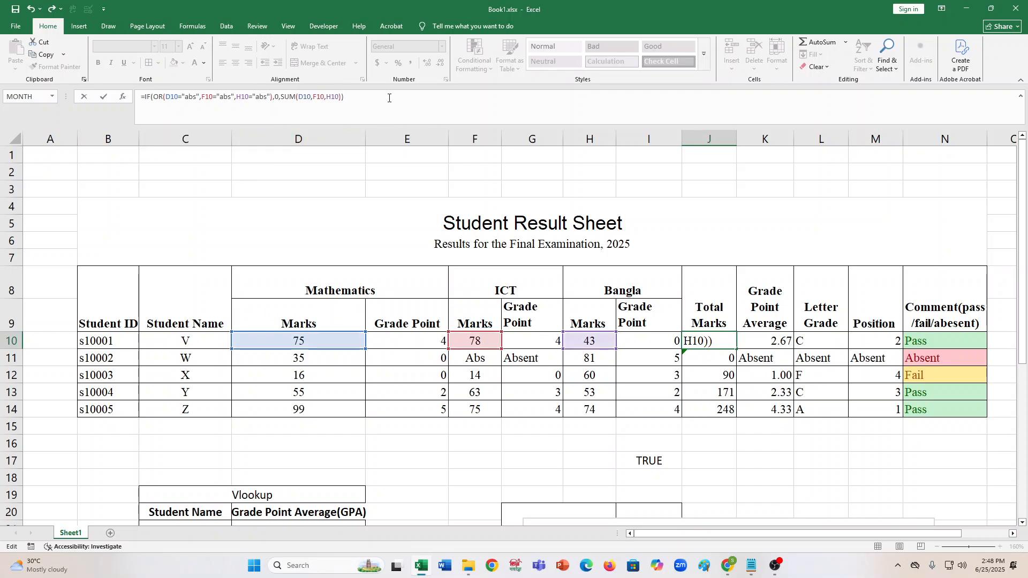
key("Return")
Fill the Total Marks formula from J10 down through J14
left_click(720, 339)
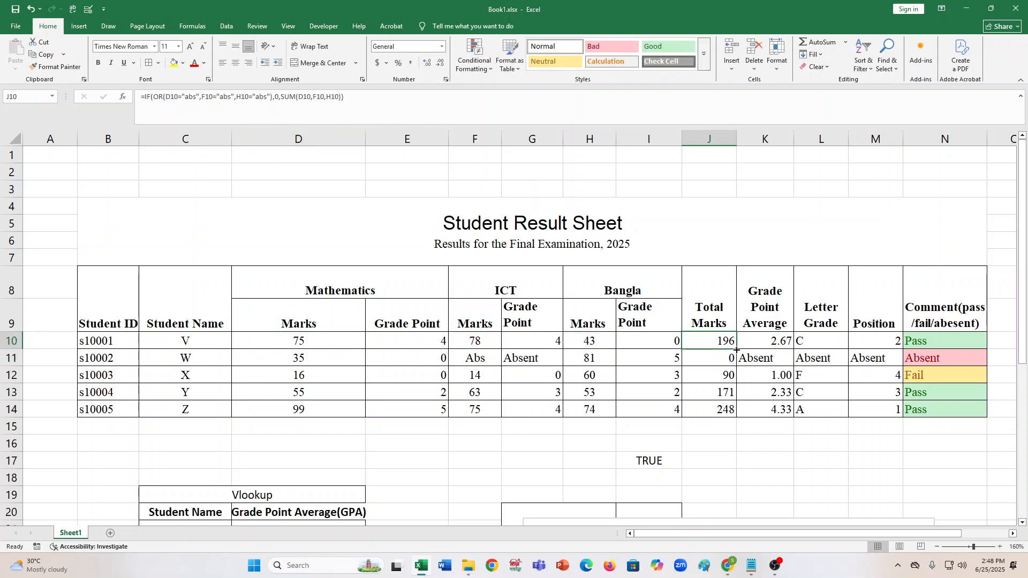
left_click_drag(737, 350, 738, 418)
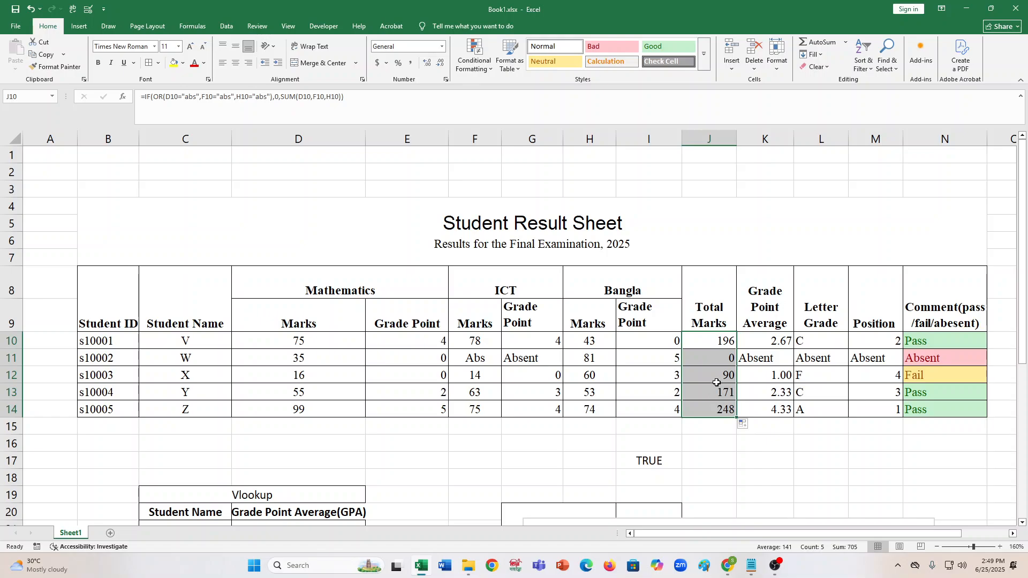
left_click(806, 459)
Change the Grade Point Average formula in K10 to =IF(OR(E10="absent",G10="absent",I10="absent"),0,AVERAGE(E10,G10,I10))
left_click(778, 358)
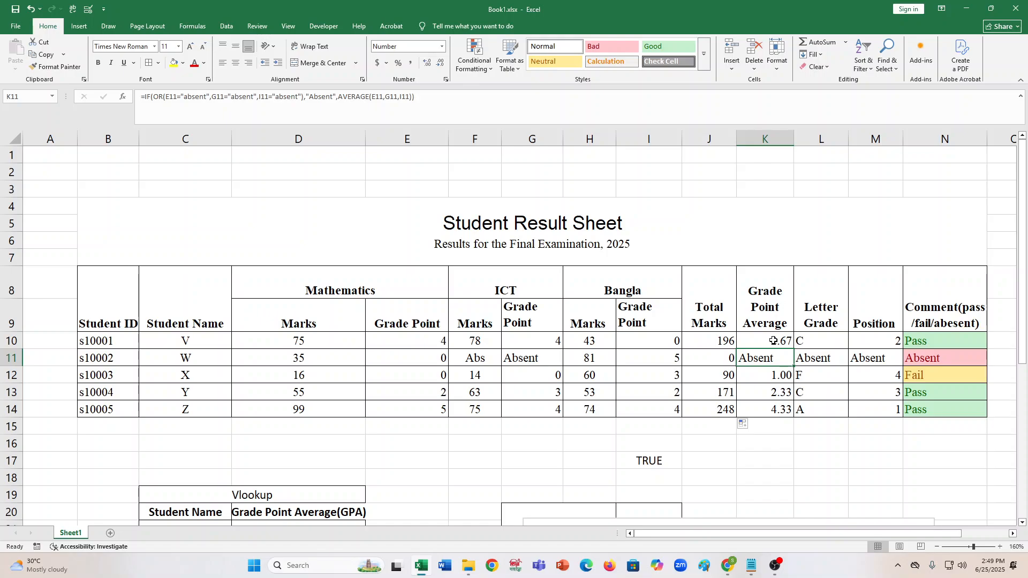
left_click(842, 336)
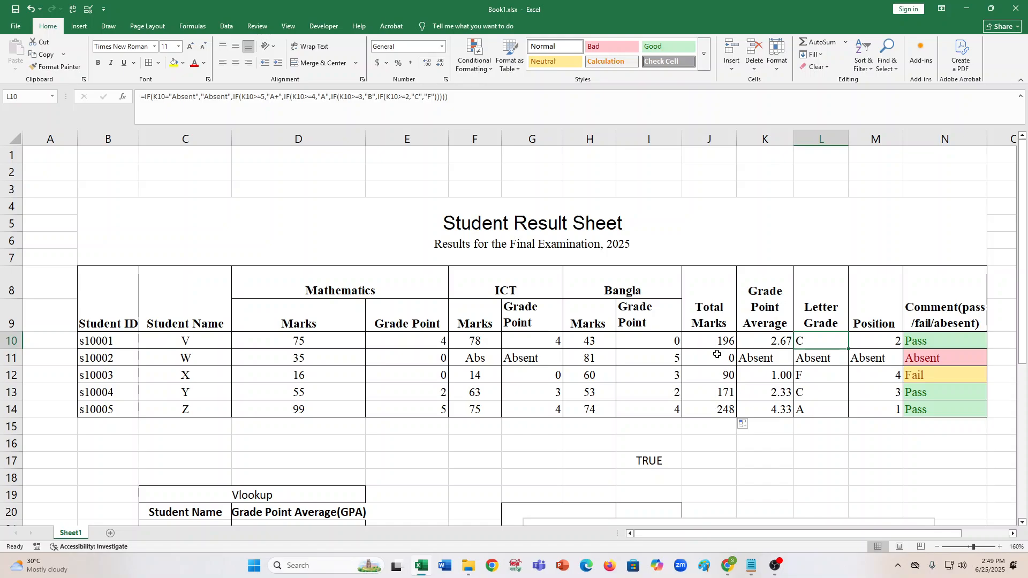
left_click(773, 359)
left_click(773, 342)
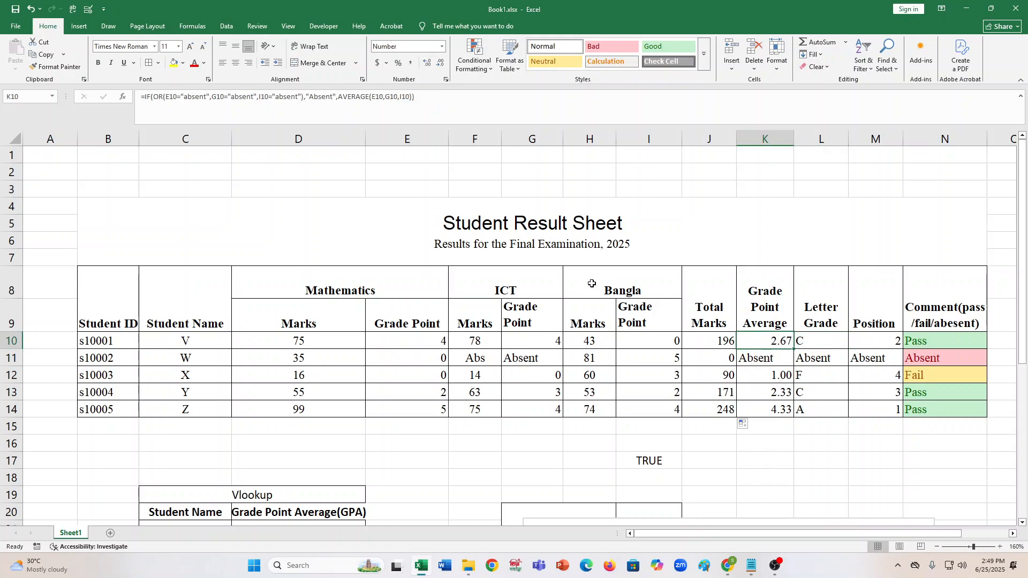
left_click(337, 101)
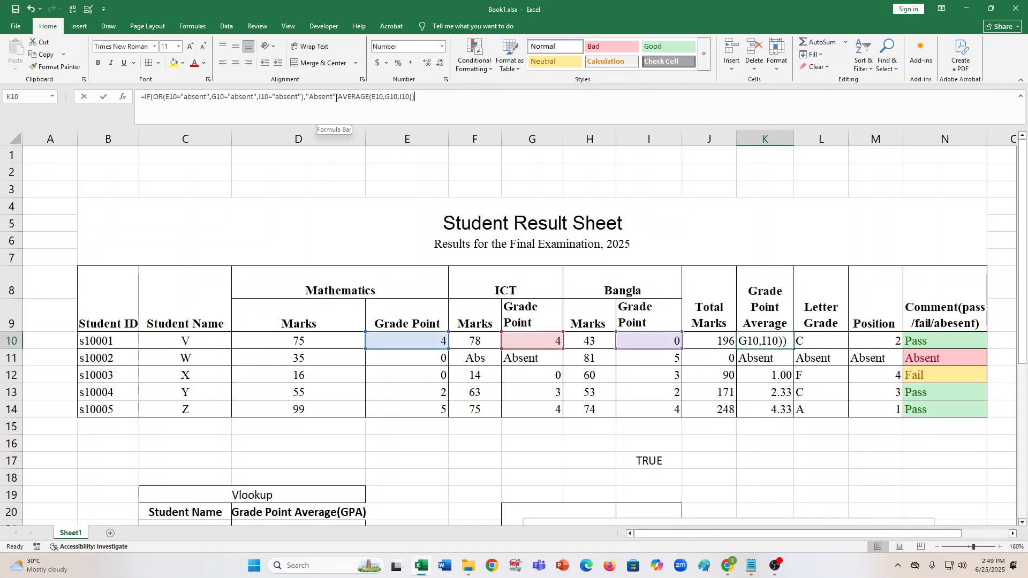
key("BackSpace")
key("BackSpace")
key("BackSpace")
key("BackSpace")
key("BackSpace")
key("BackSpace")
key("BackSpace")
key("BackSpace")
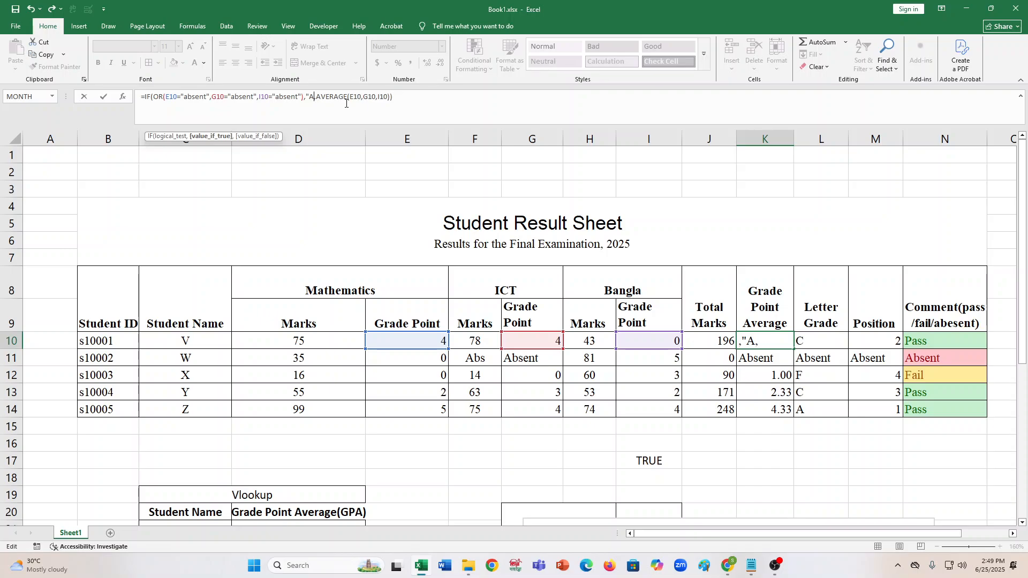
type("0")
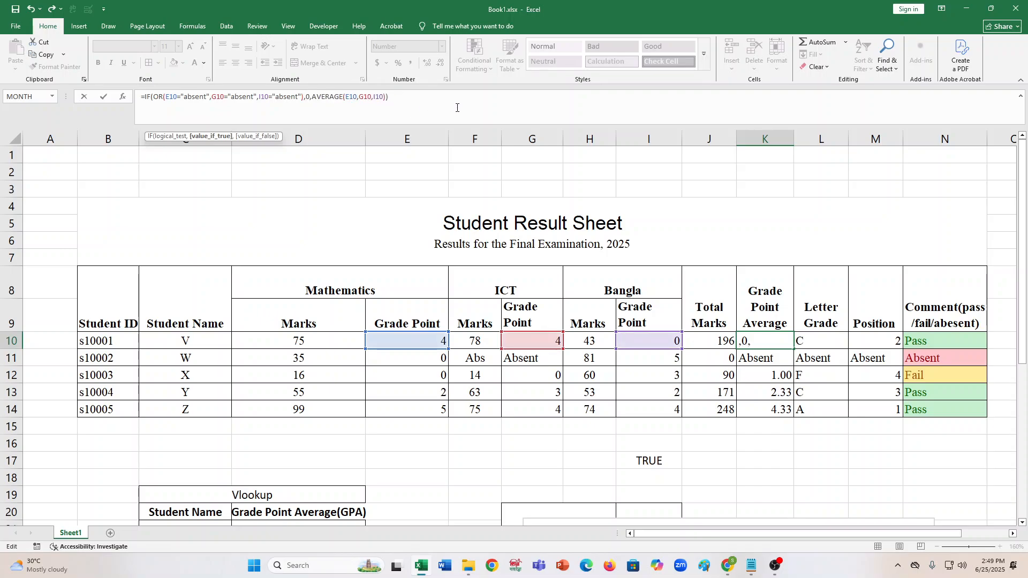
key("End")
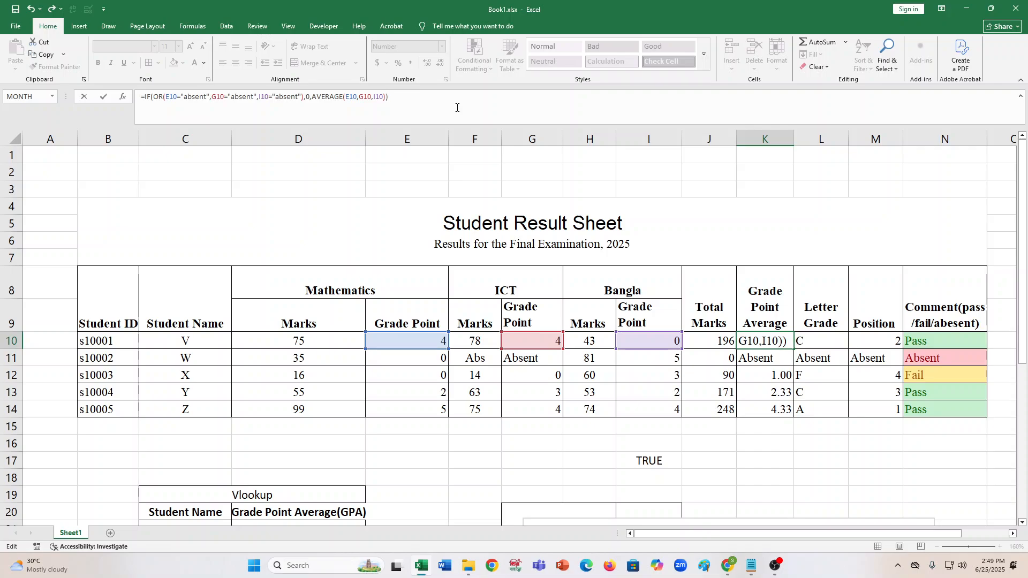
key("Return")
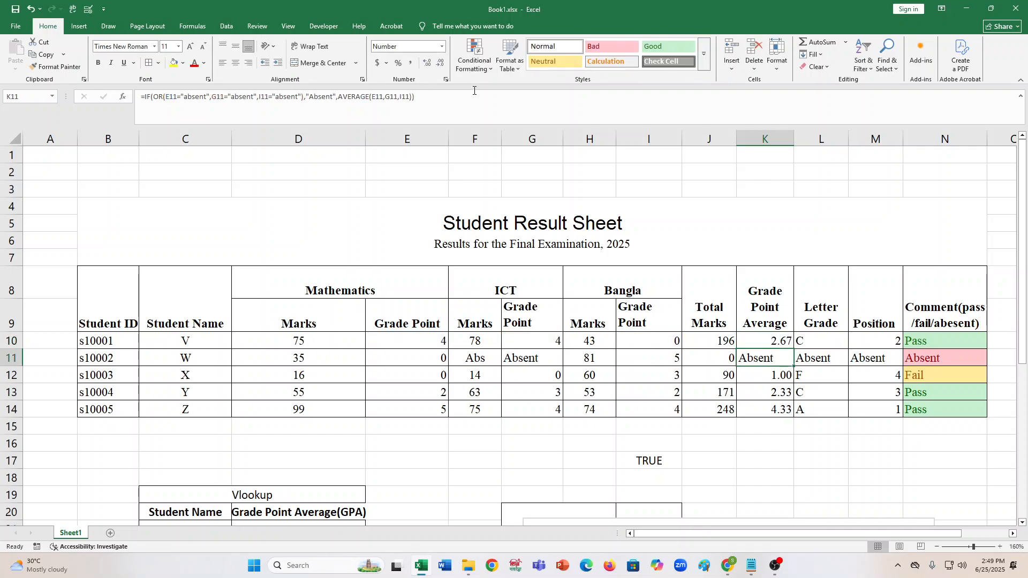
Fill the Grade Point Average formula from K10 down through K14 and check student W's and X's result formulas
left_click(782, 343)
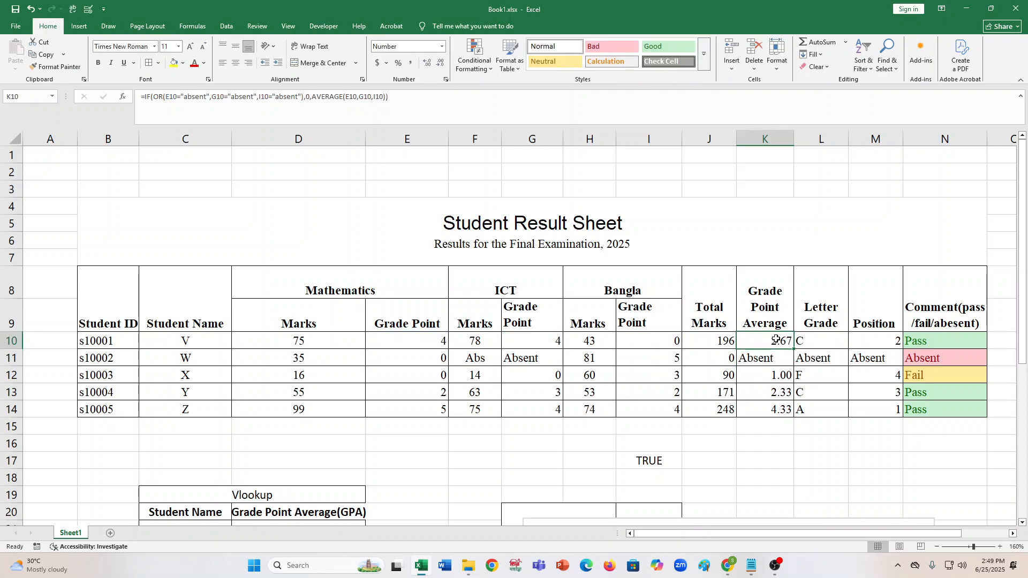
left_click_drag(793, 349, 788, 420)
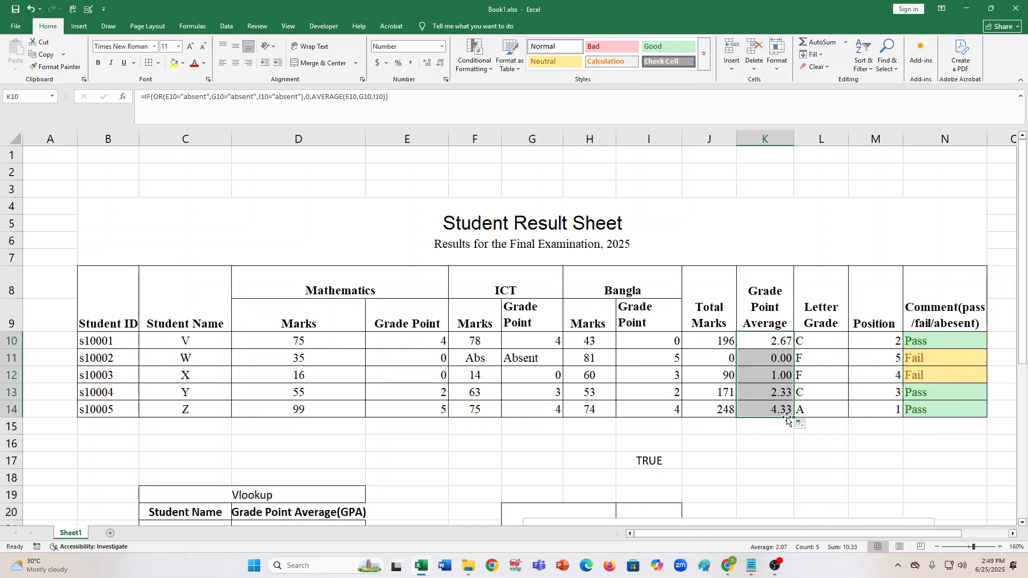
left_click(839, 360)
left_click(812, 376)
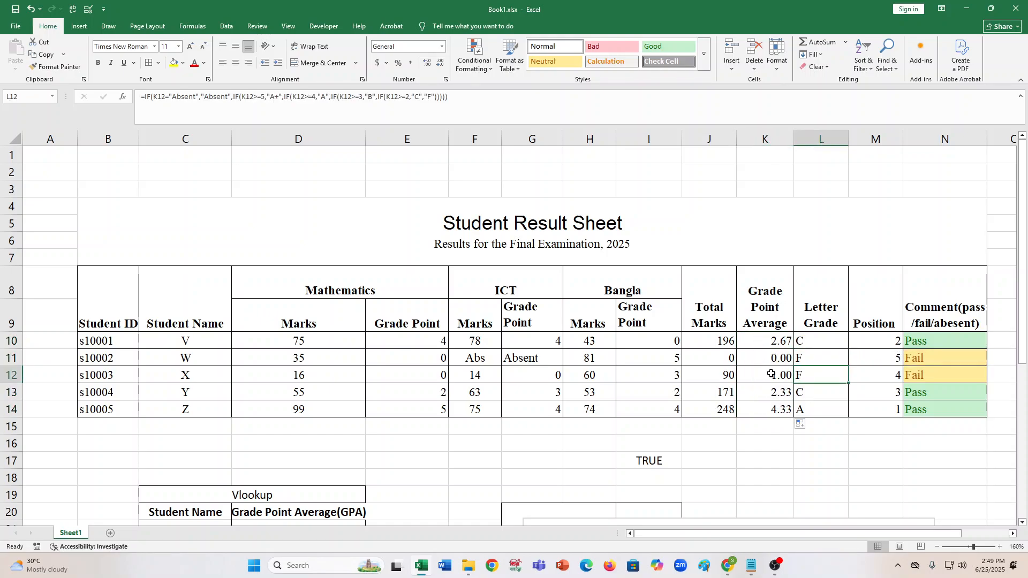
left_click(811, 355)
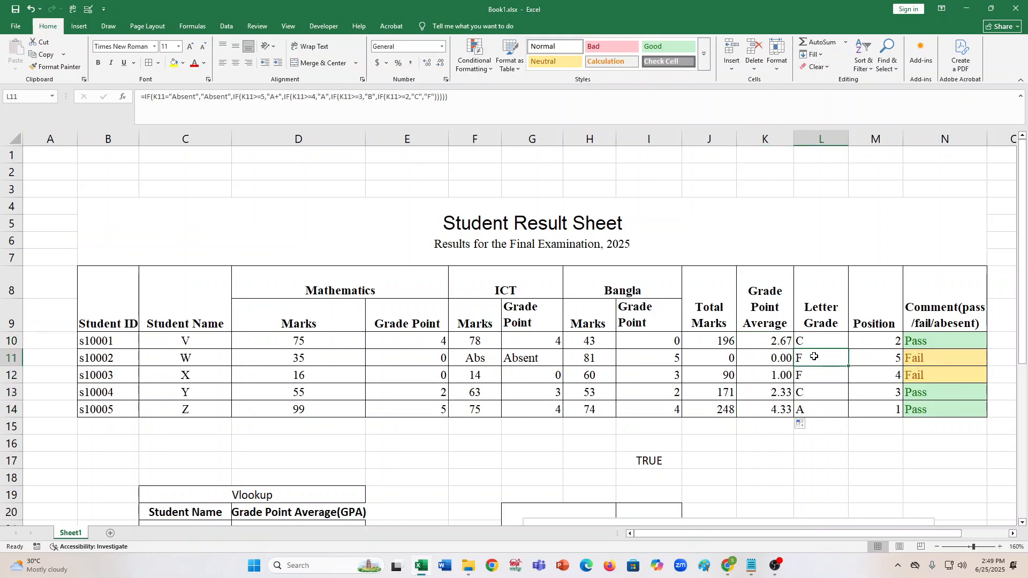
left_click(764, 362)
left_click(722, 361)
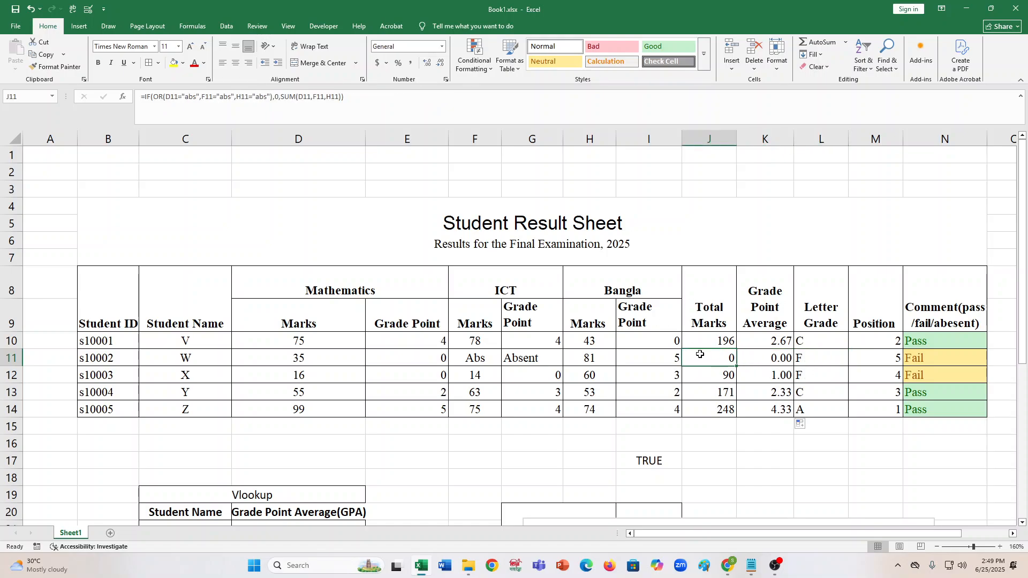
Replace the 0 in J10's Total Marks formula with "Absent" as the result for an absent student
left_click(711, 338)
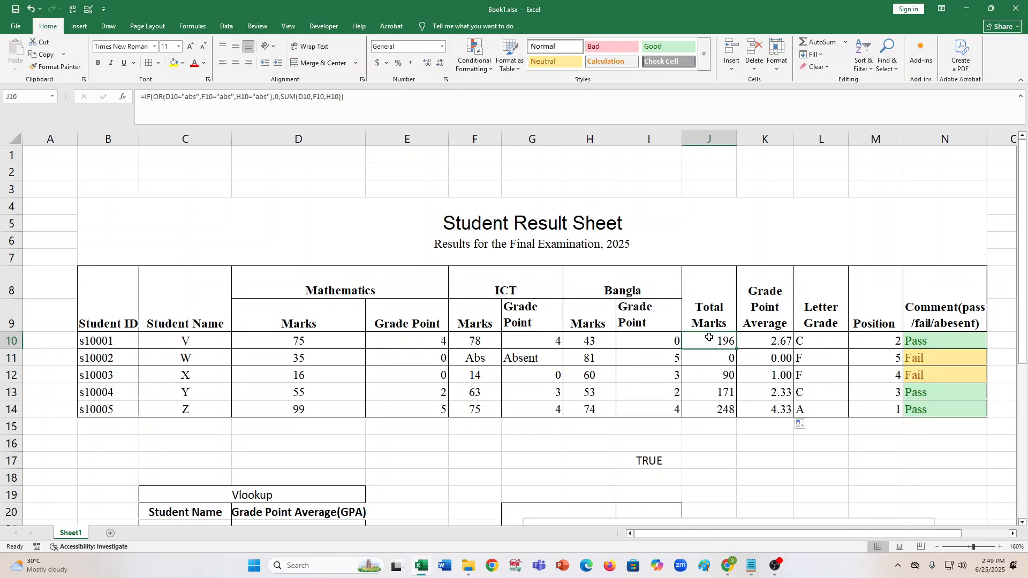
left_click(278, 97)
key("BackSpace")
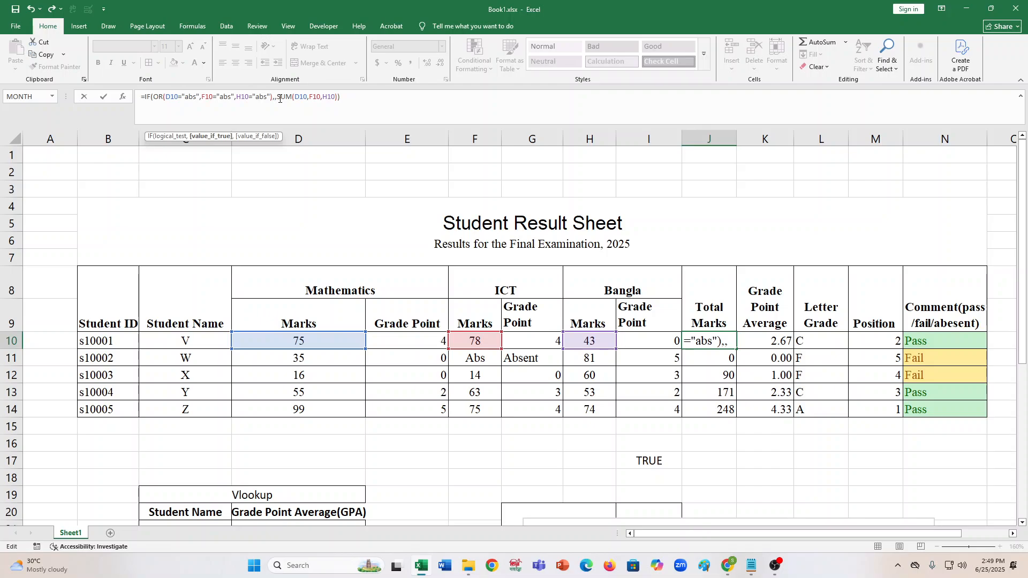
type("\"")
type("Absen")
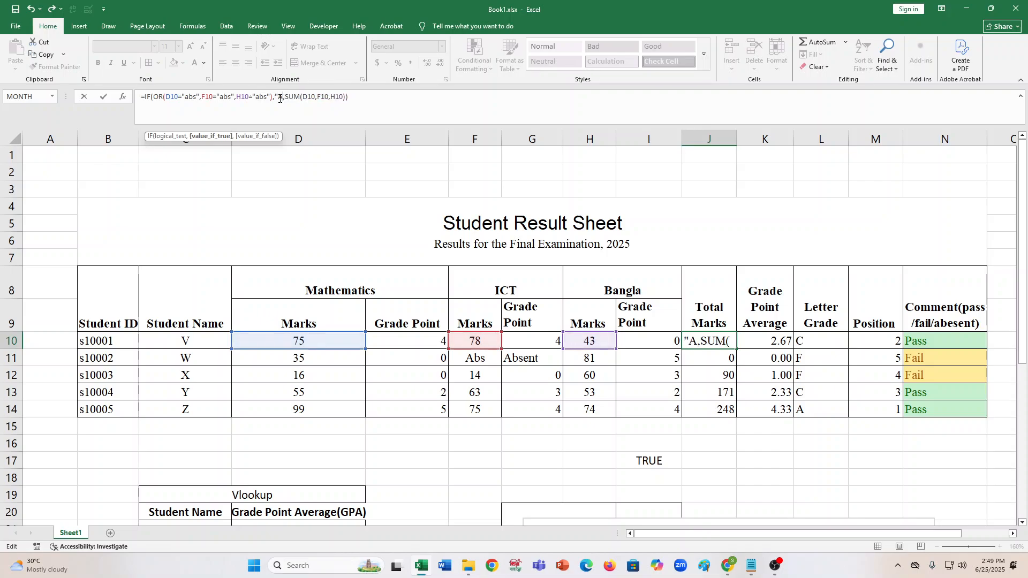
type("t\"")
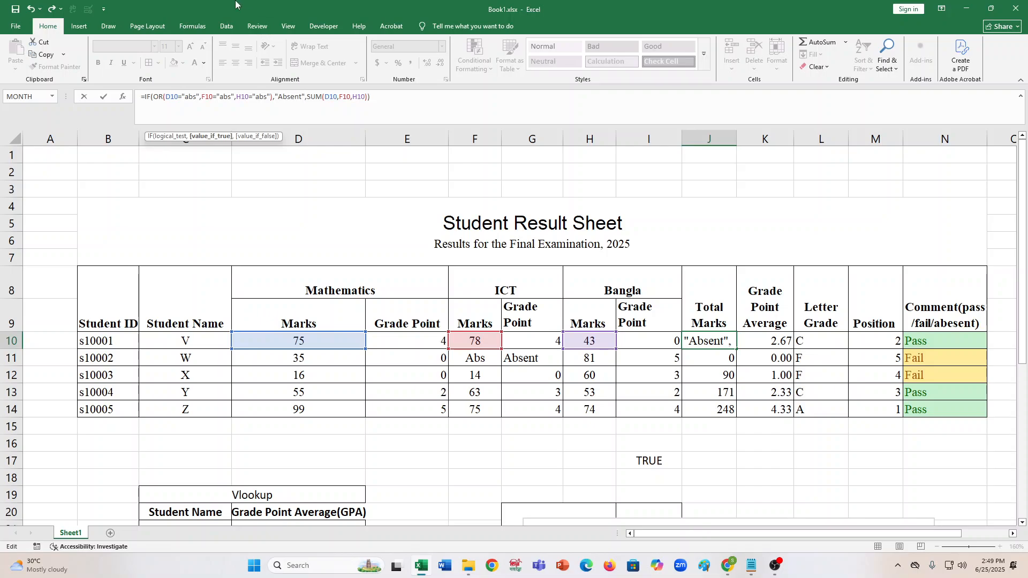
left_click(379, 98)
key("Return")
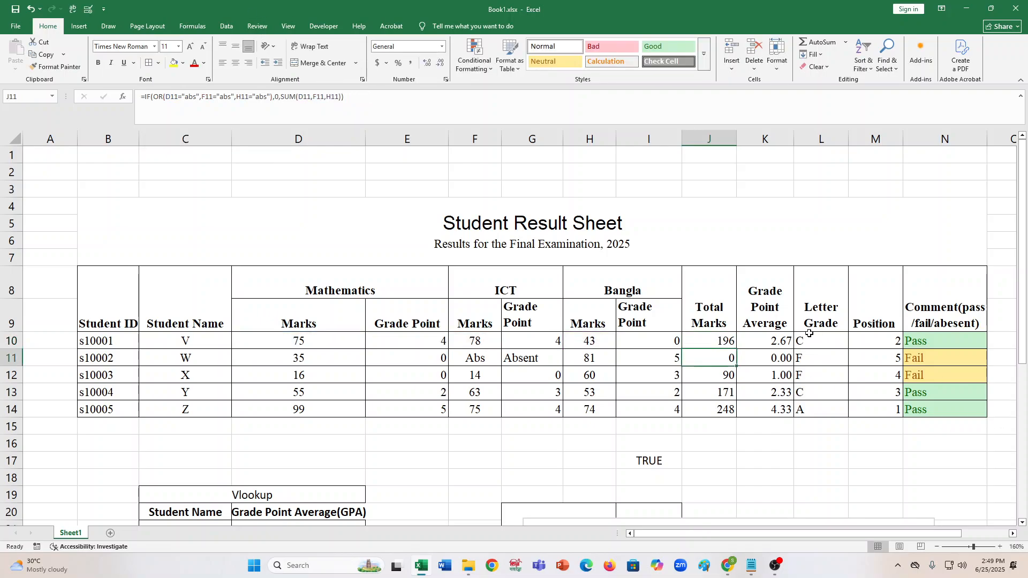
Set J10's Total Marks formula back to =IF(OR(D10="abs",F10="abs",H10="abs"),0,SUM(D10,F10,H10))
left_click(728, 331)
left_click(726, 343)
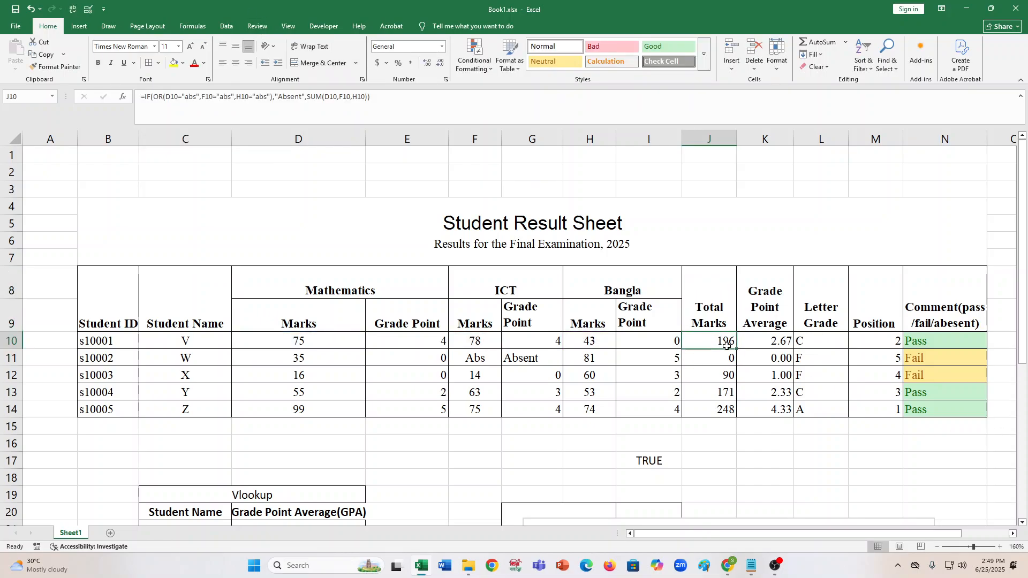
left_click(304, 98)
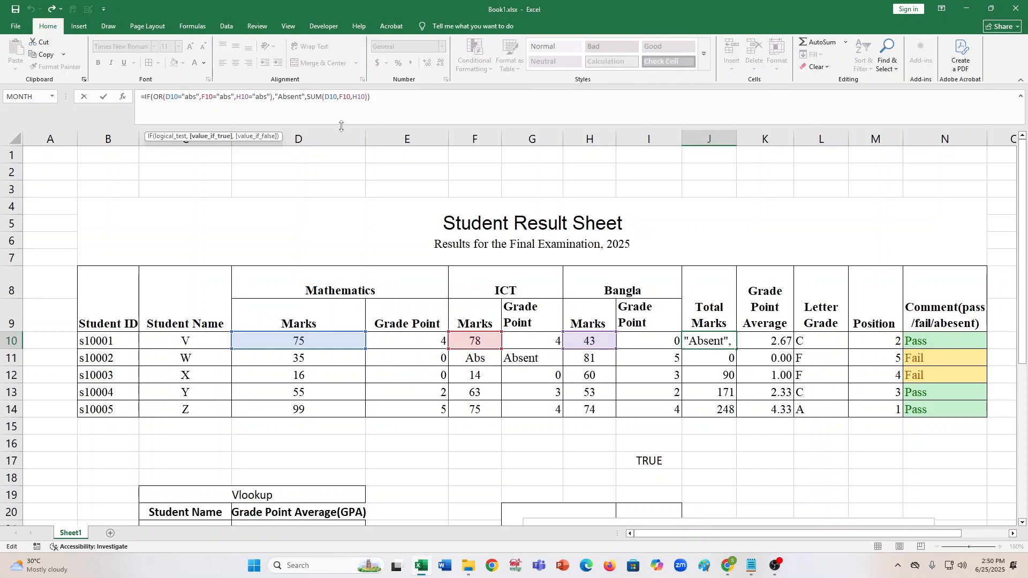
key("BackSpace")
key("BackSpace")
key("BackSpace")
key("BackSpace")
key("BackSpace")
key("BackSpace")
key("BackSpace")
key("BackSpace")
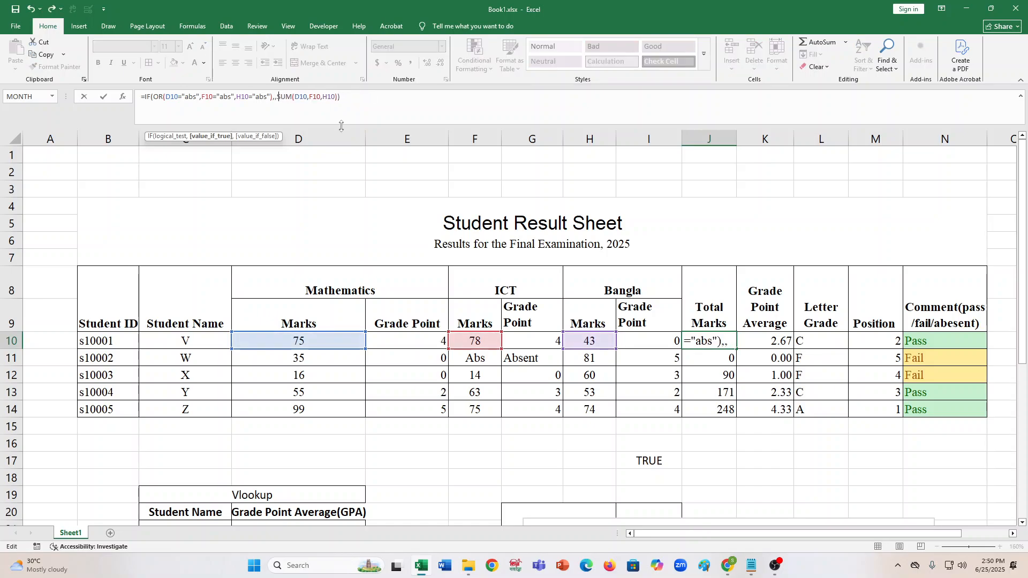
type("0")
key("Return")
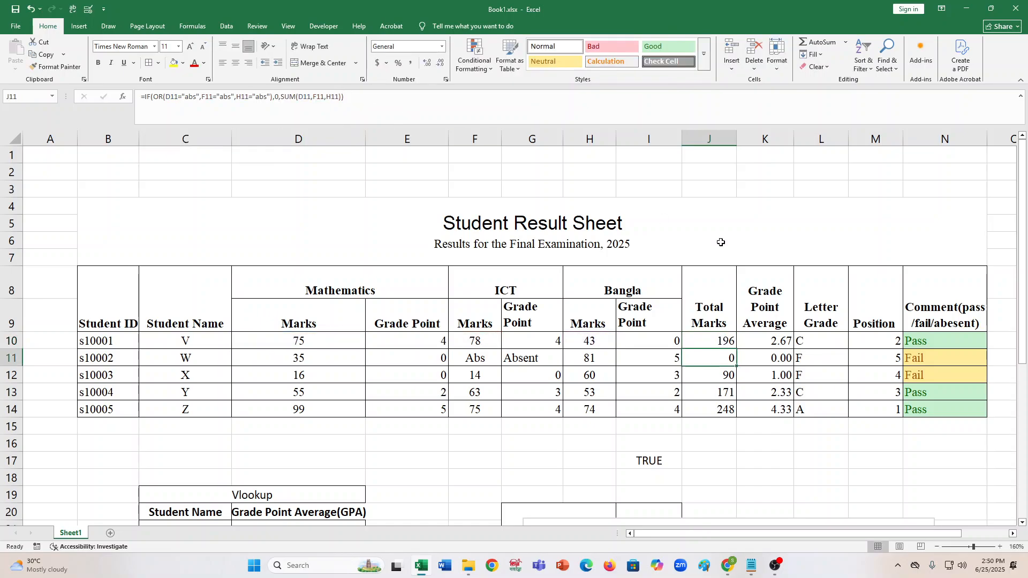
Set K10's Grade Point Average formula to =IF(OR(E10="absent",G10="absent",I10="absent"),"Absent",AVERAGE(E10,G10,I10))
left_click(773, 335)
left_click(313, 96)
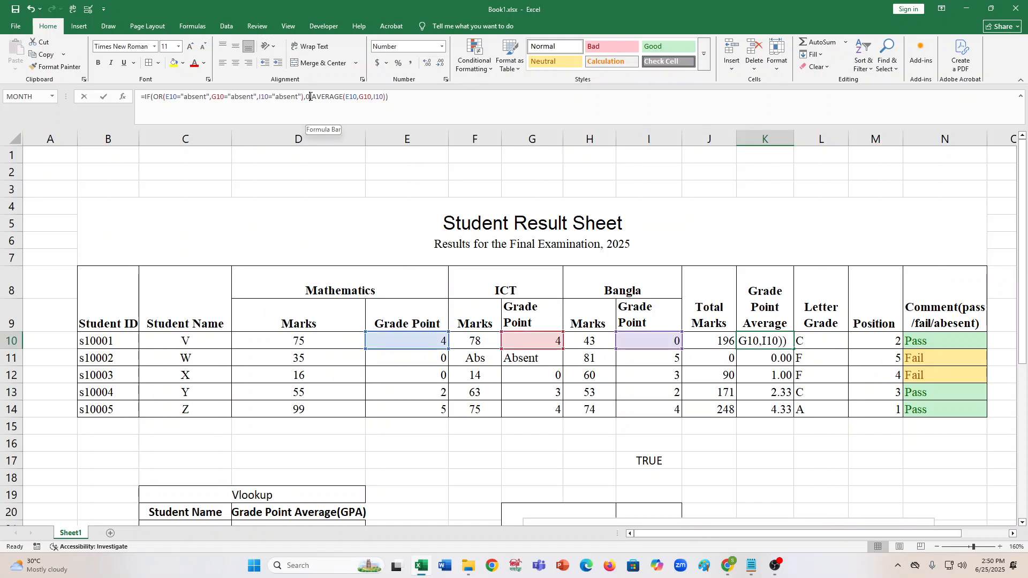
key("BackSpace")
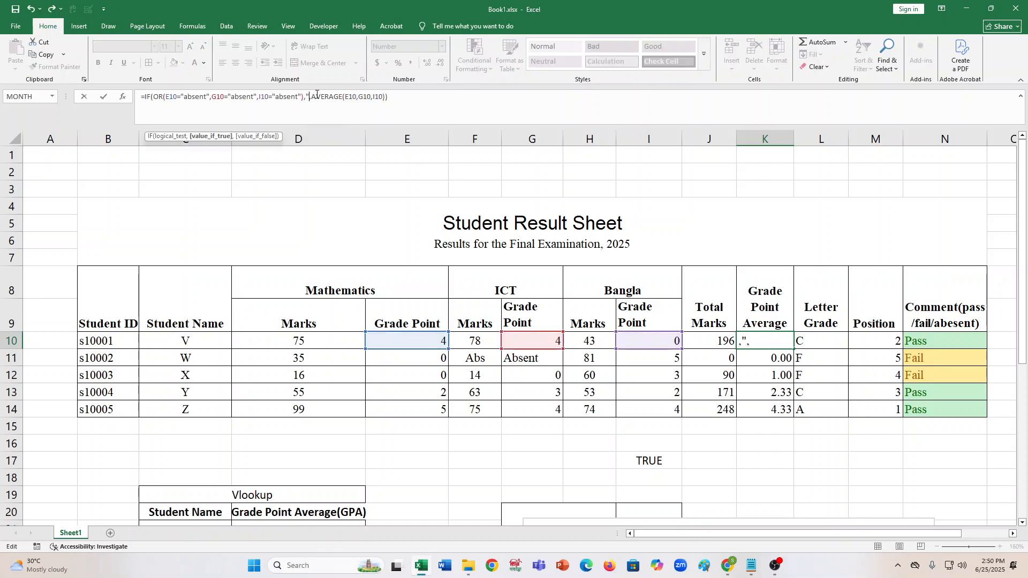
type("\"A")
type("sent")
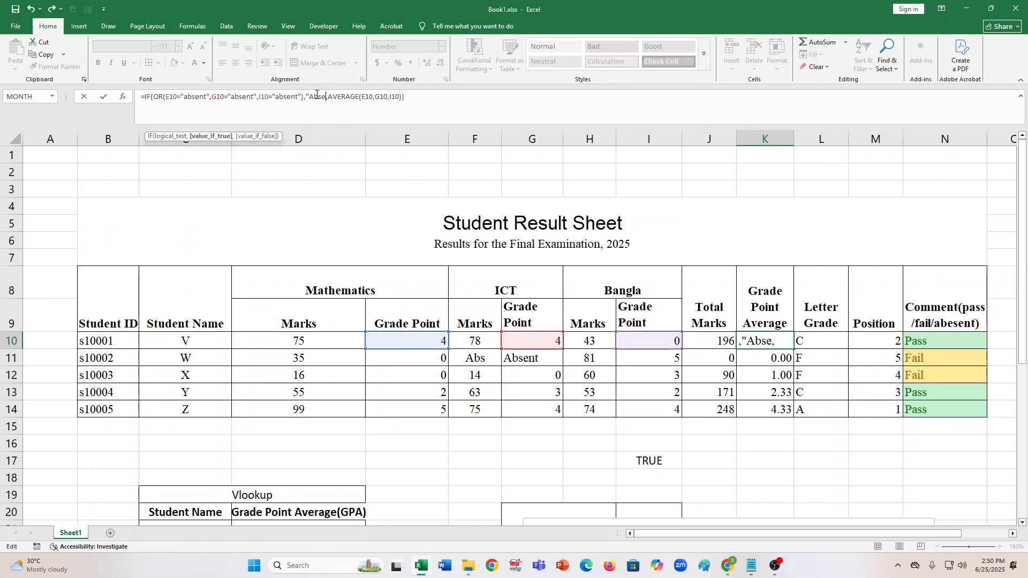
type("\"")
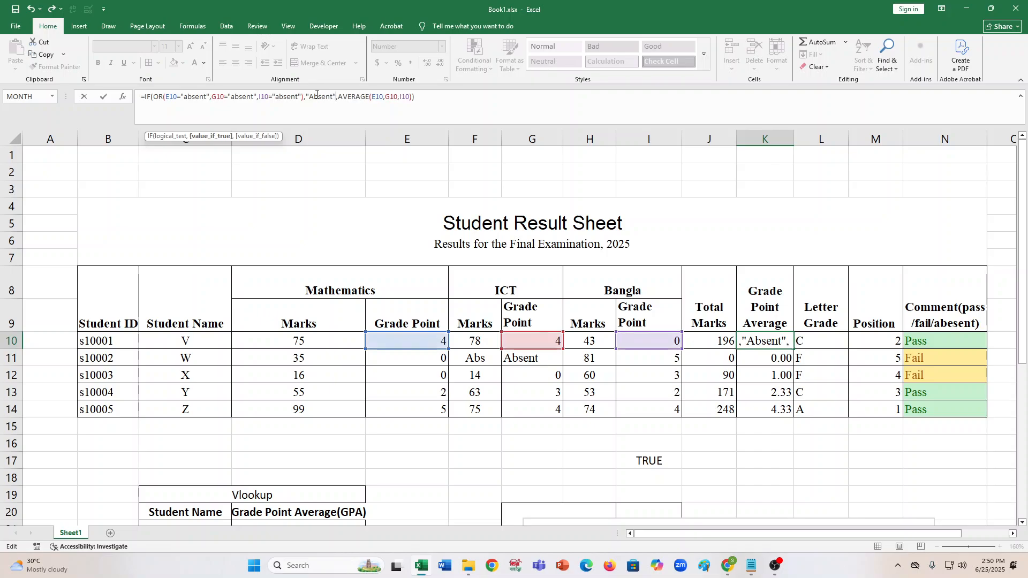
key("Return")
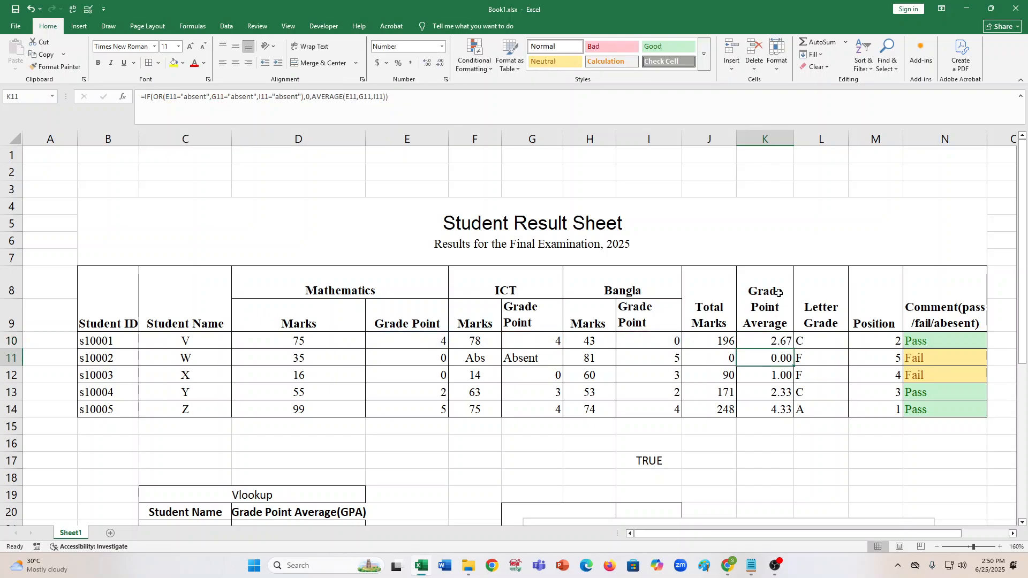
Fill the "Absent" version of the Grade Point Average formula from K10 through K14 and check student W's letter grade, position and comment
left_click(727, 340)
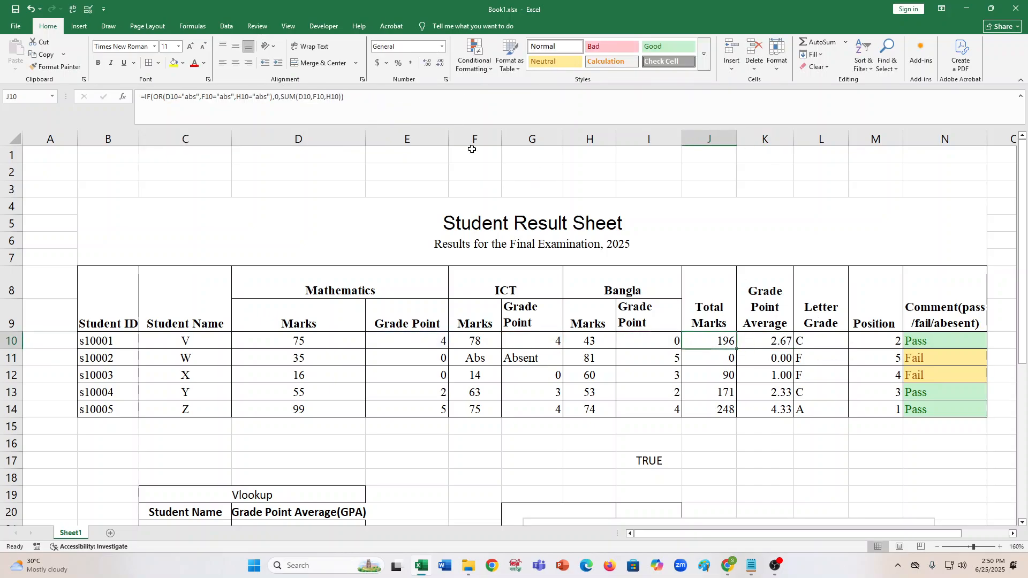
left_click(837, 340)
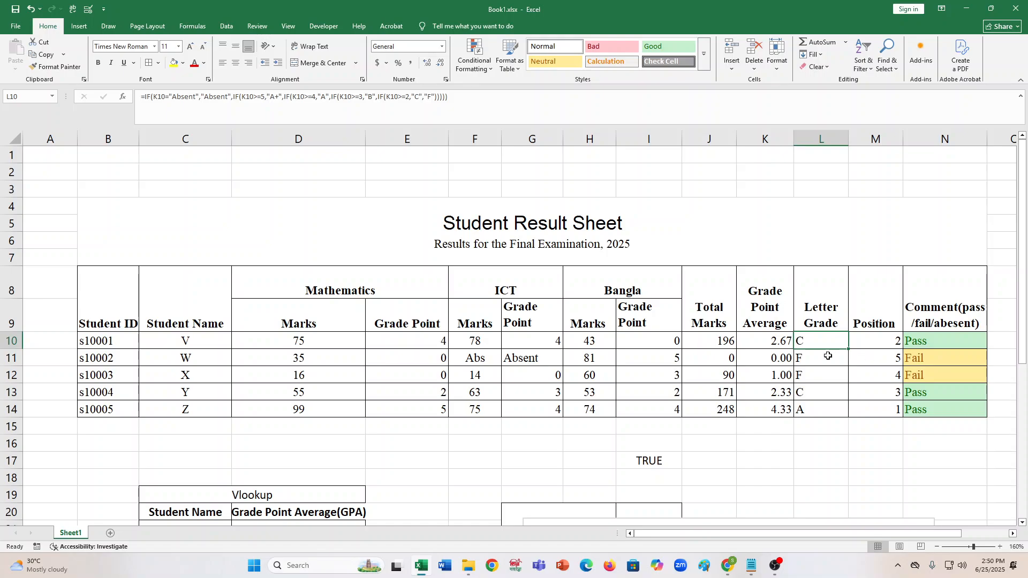
left_click(774, 342)
left_click_drag(793, 349, 797, 420)
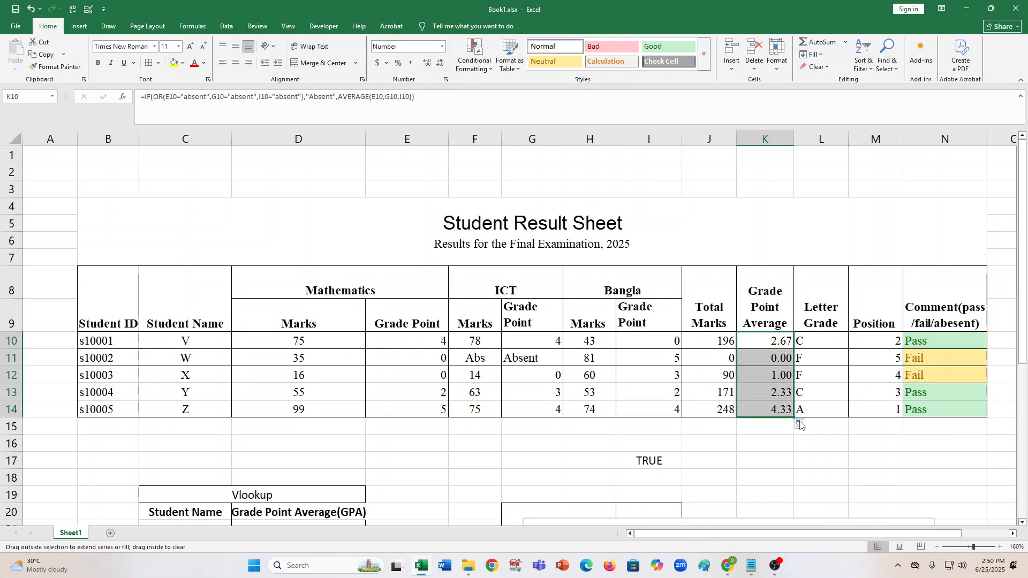
left_click(835, 363)
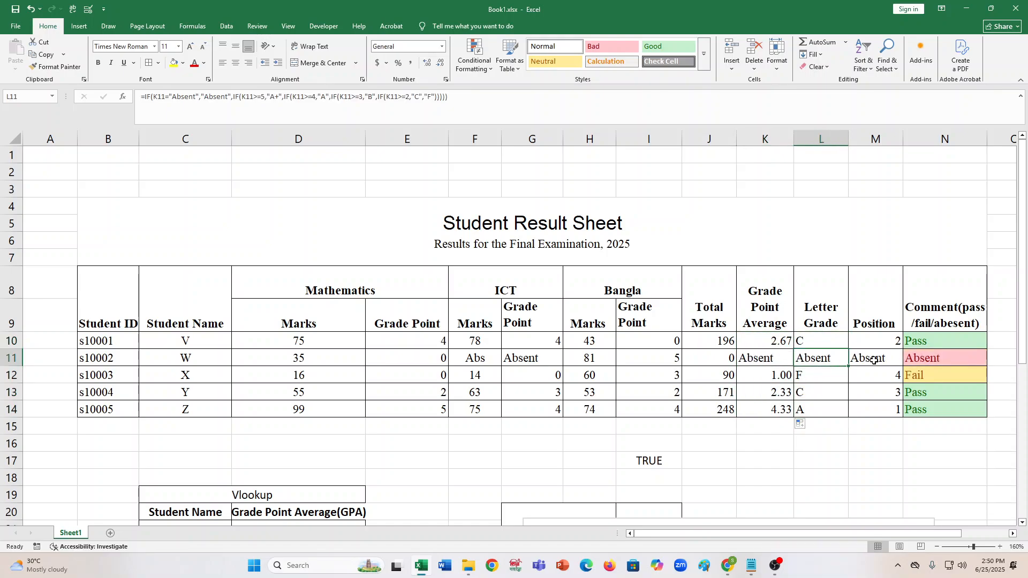
left_click(874, 360)
left_click(920, 362)
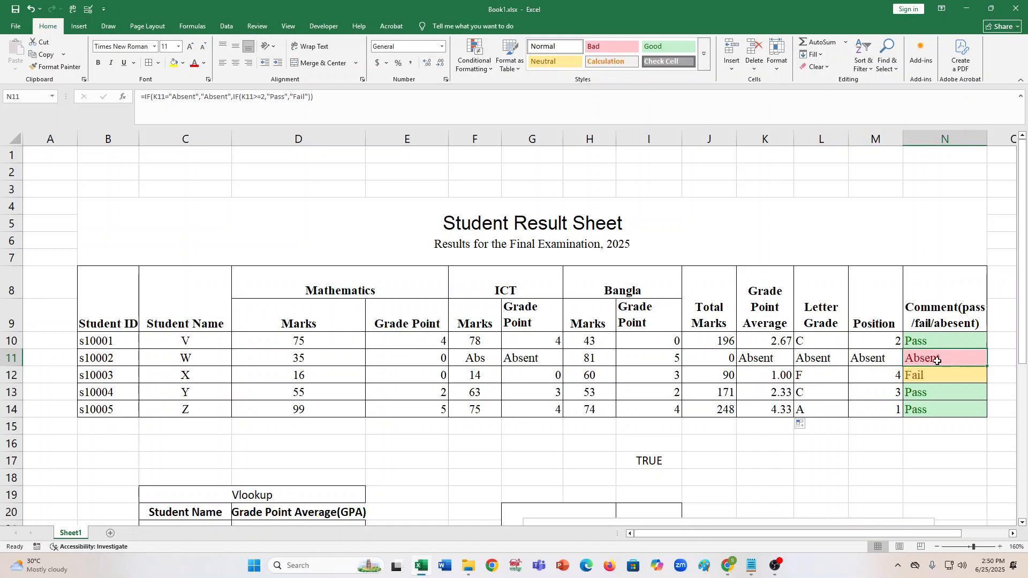
Replace the Total Marks formula in Notepad's formulas.txt with J10's =IF(OR(D10="abs",F10="abs",H10="abs"),0,SUM(D10,F10,H10))
left_click(718, 344)
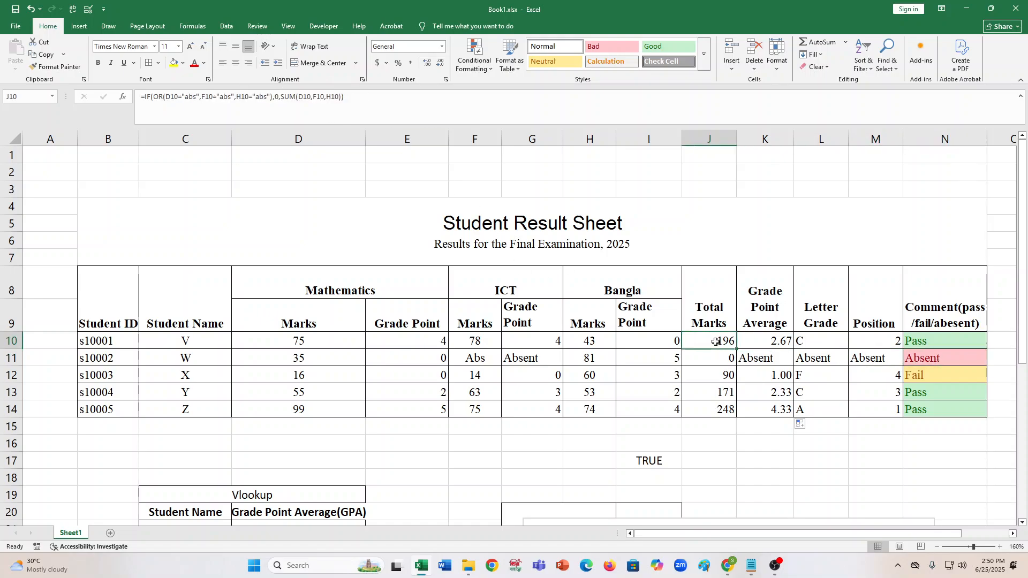
left_click(355, 95)
left_click_drag(354, 96, 140, 96)
key("ctrl+c")
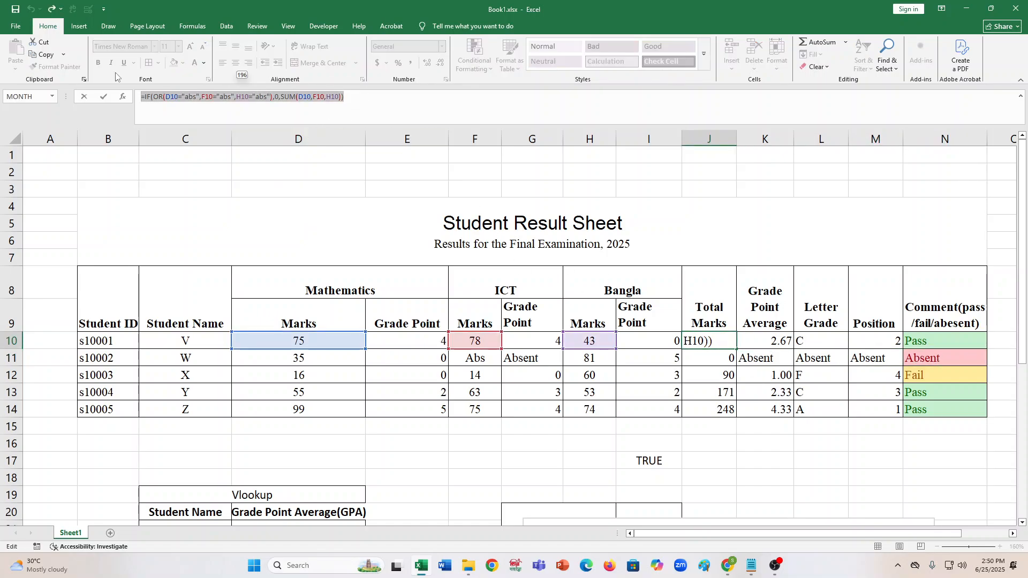
left_click(751, 566)
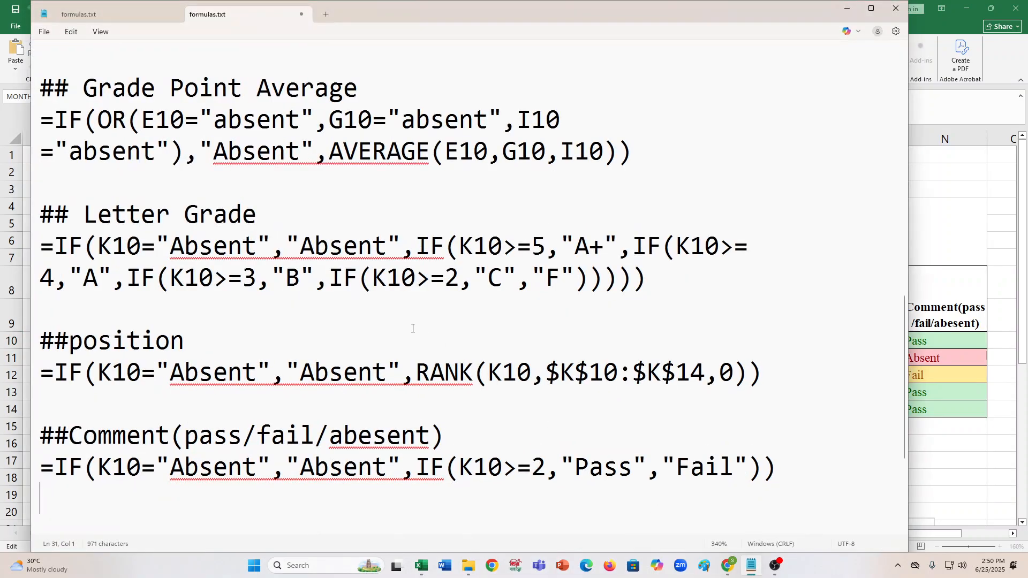
scroll(402, 317, "up", 4)
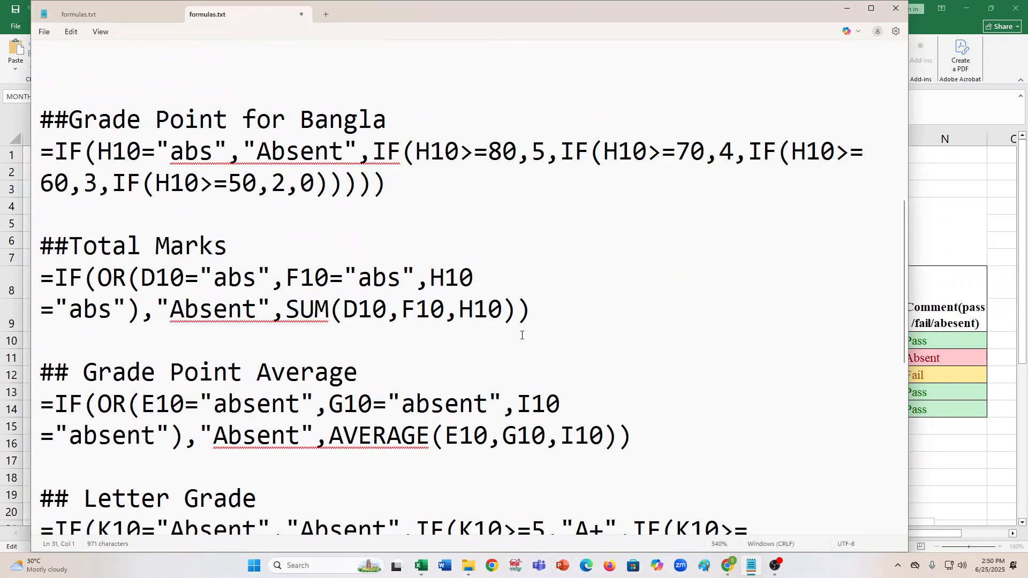
left_click_drag(531, 311, 28, 286)
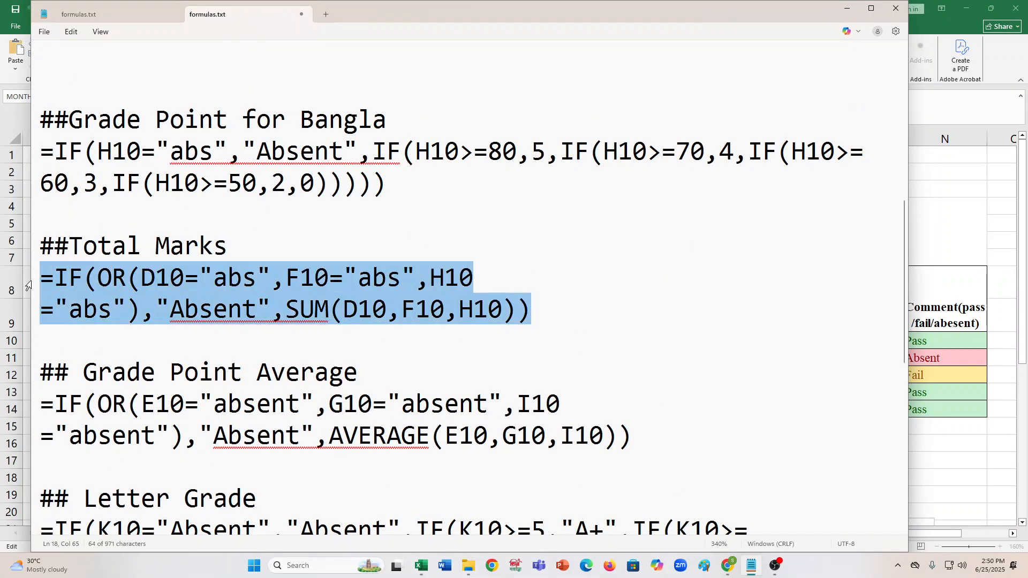
key("ctrl+v")
scroll(651, 355, "down", 1)
left_click(523, 331)
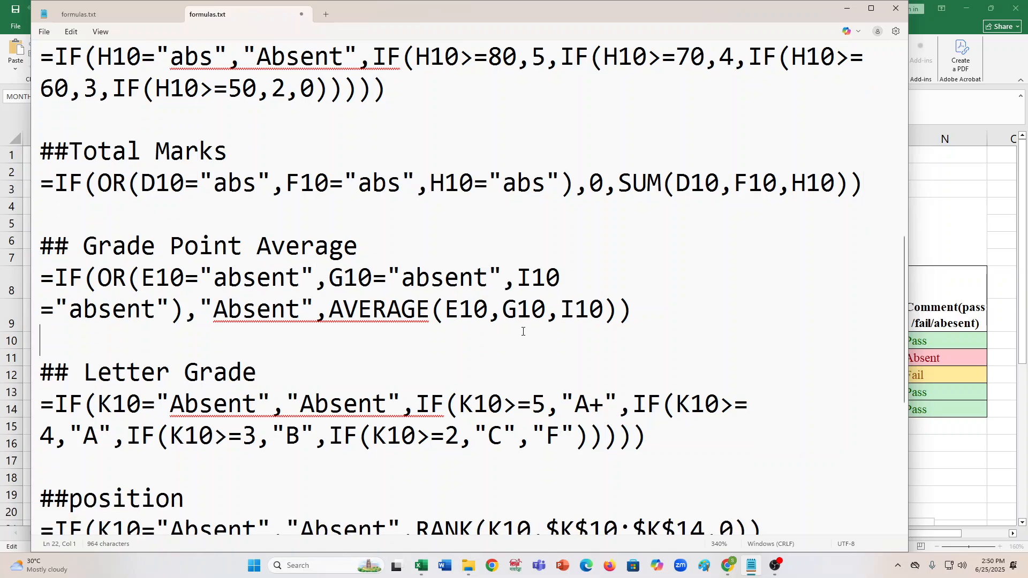
scroll(451, 393, "down", 4)
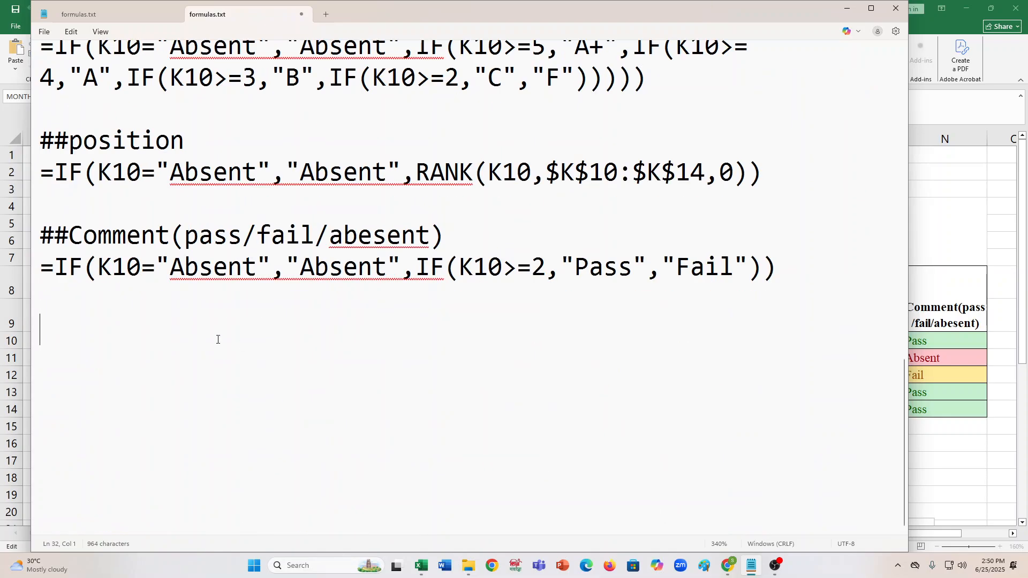
Return to the Excel result sheet, leave J10's formula editing and select student name cell C22 in the Vlookup table
left_click(847, 9)
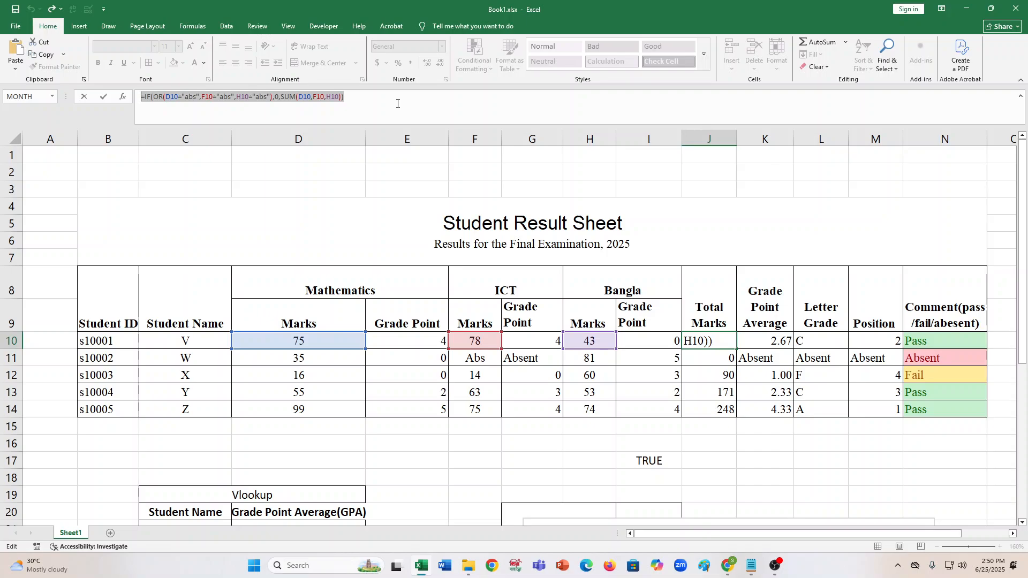
key("BackSpace")
scroll(839, 411, "down", 5)
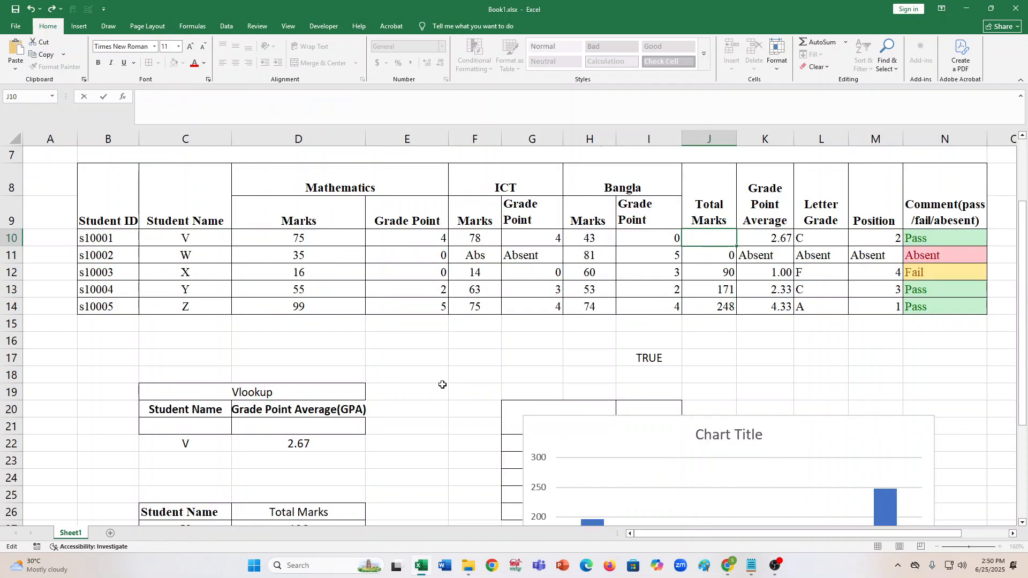
left_click(197, 253)
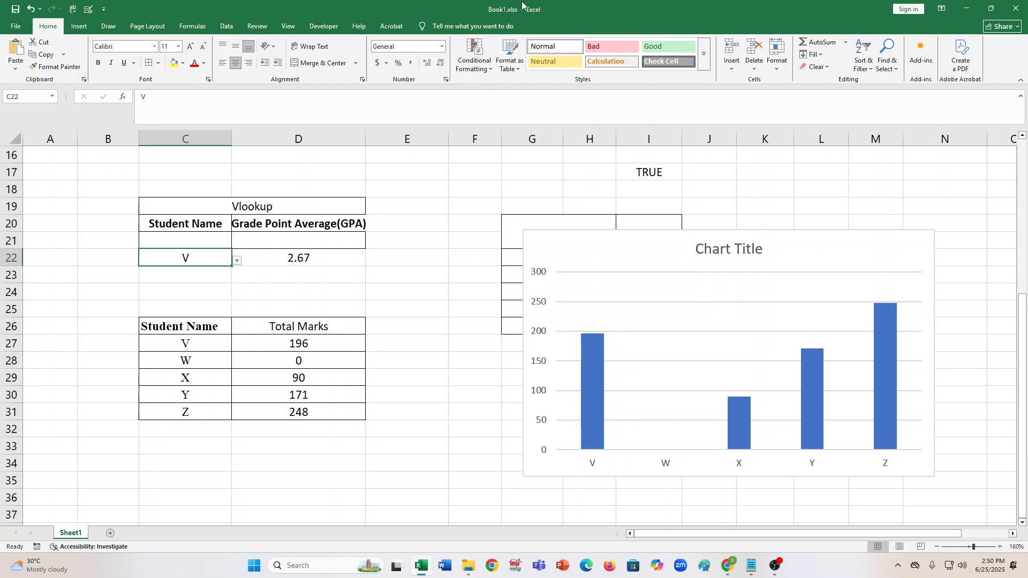
Add the heading lines "#Vlookup" and "# Student name" at the end of formulas.txt in Notepad
left_click(751, 565)
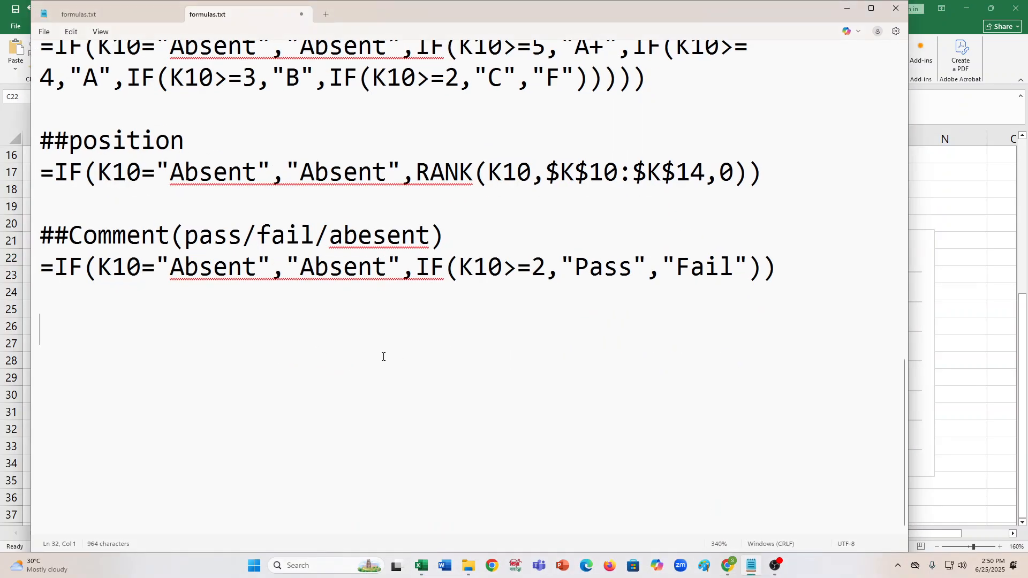
type("#Vc")
key("BackSpace")
type("look")
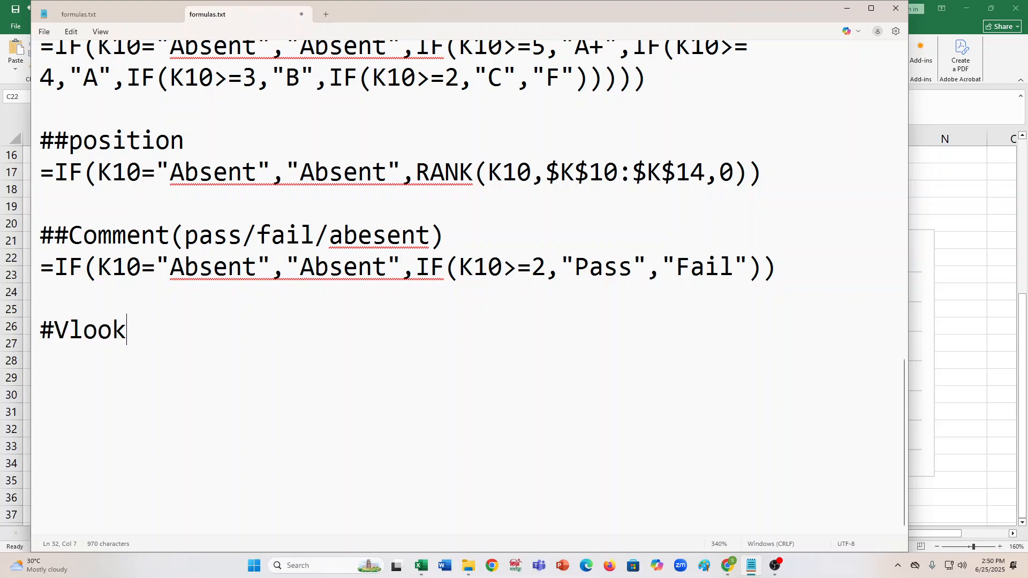
type("up")
key("Return")
type("S")
key("BackSpace")
type("# ")
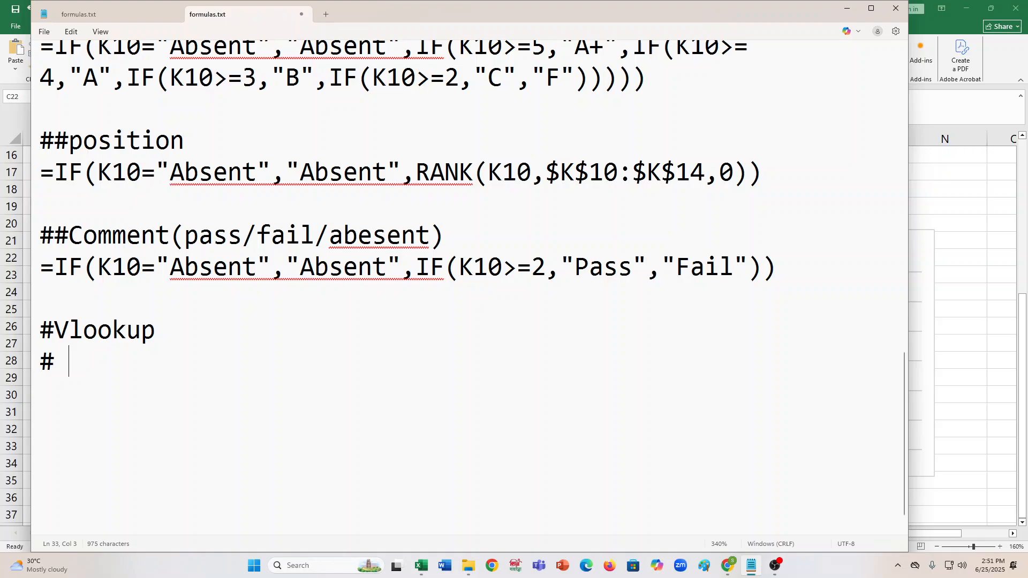
type("Student ")
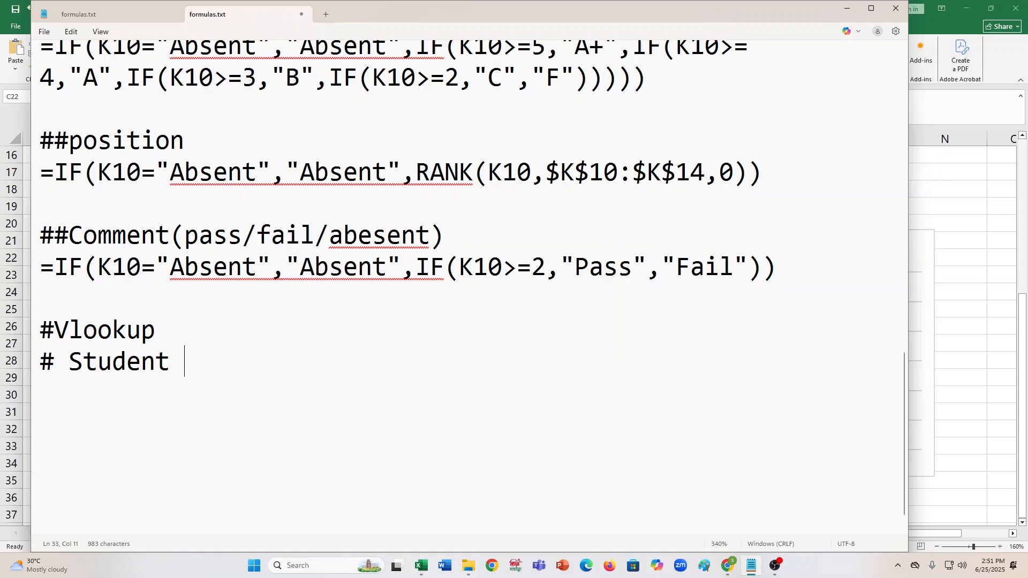
type("name")
key("Return")
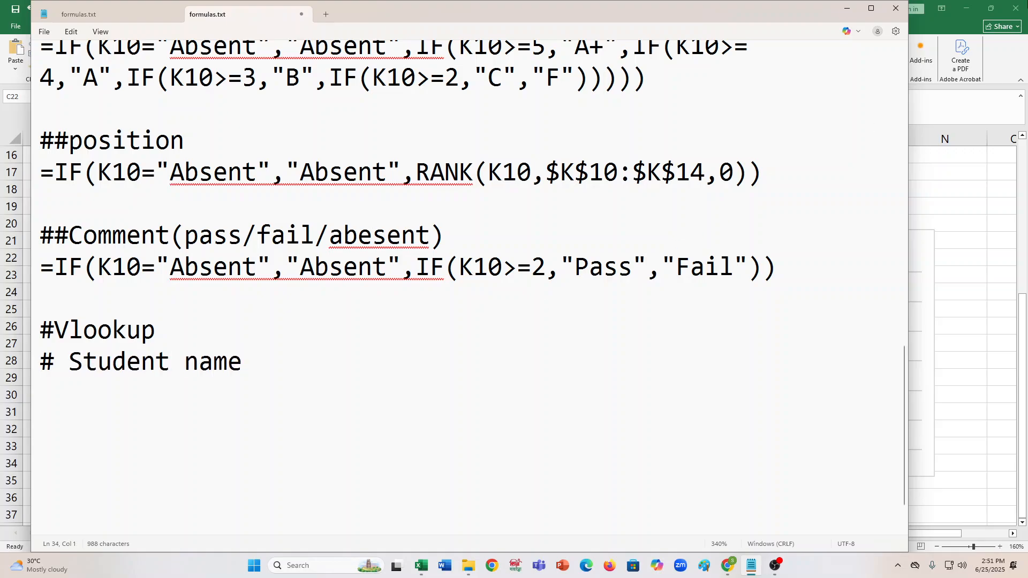
left_click(846, 9)
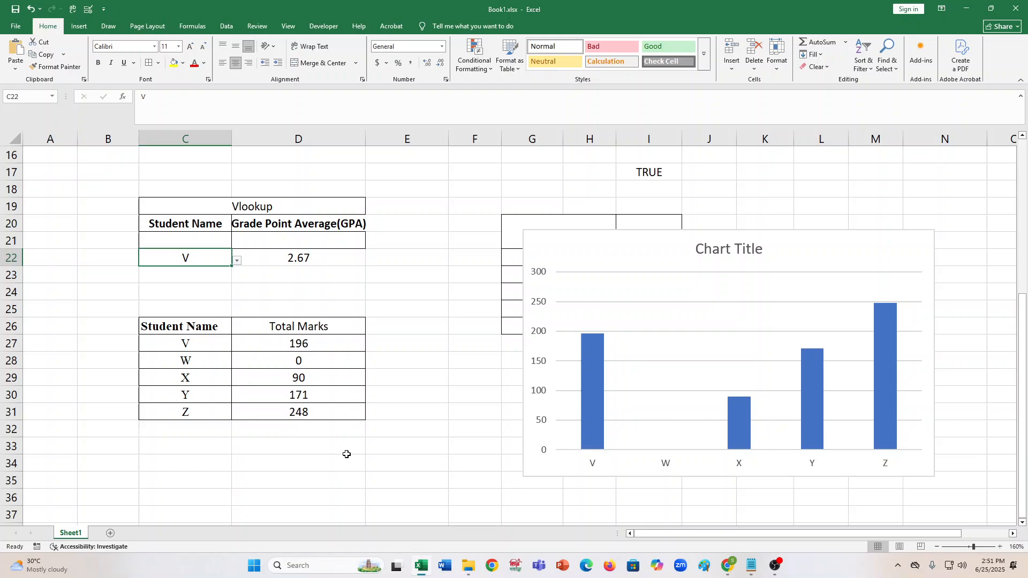
left_click(187, 342)
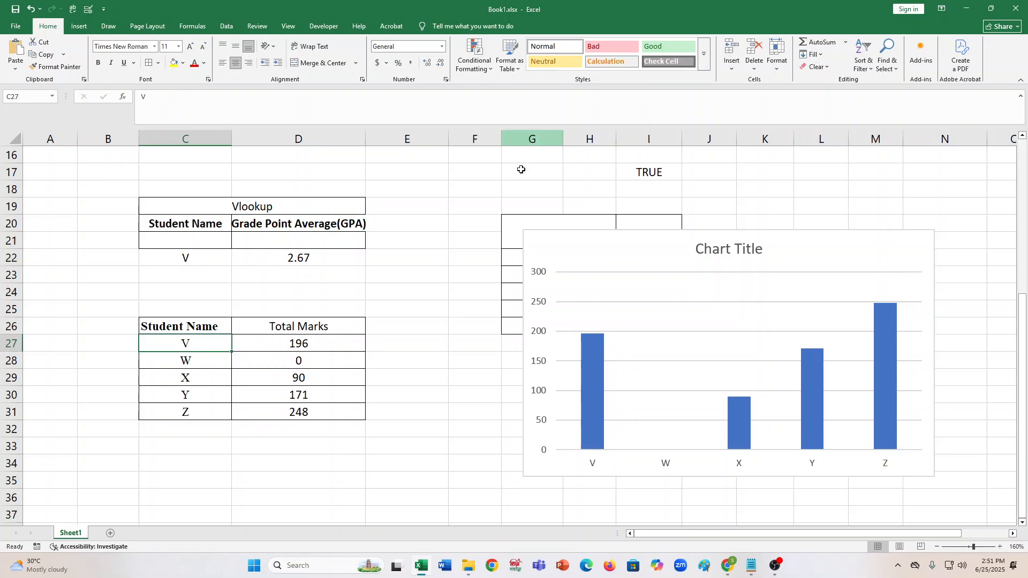
left_click(773, 567)
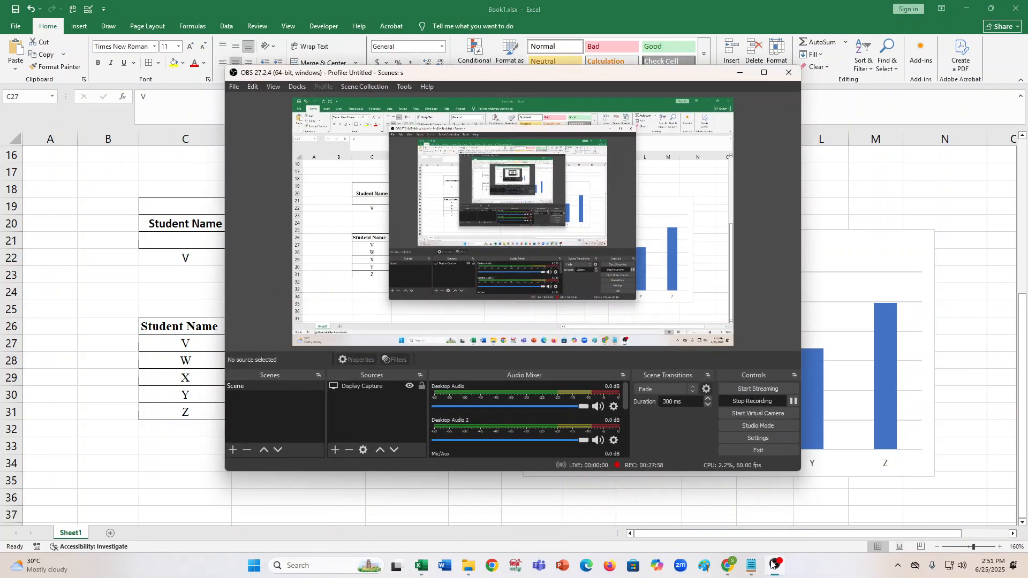